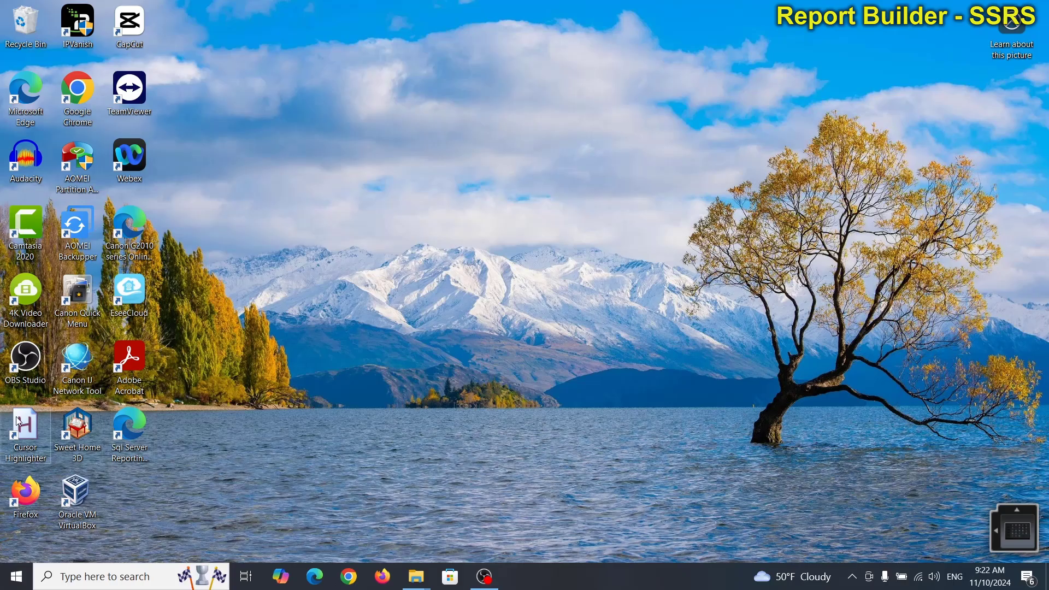
Step: Start Report Builder and dismiss its Getting Started dialog
double_click(18, 420)
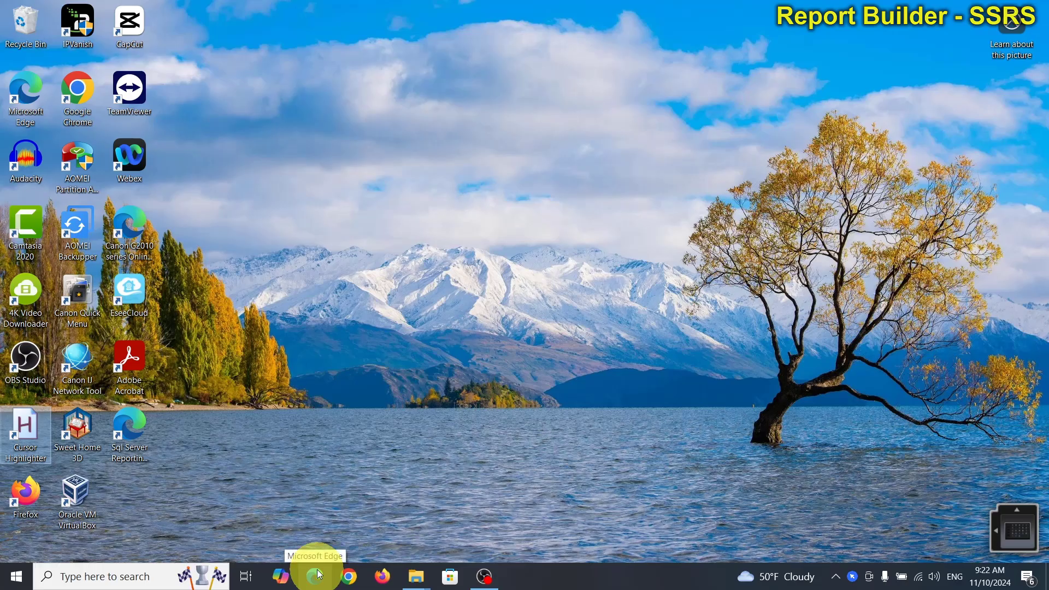
left_click(125, 582)
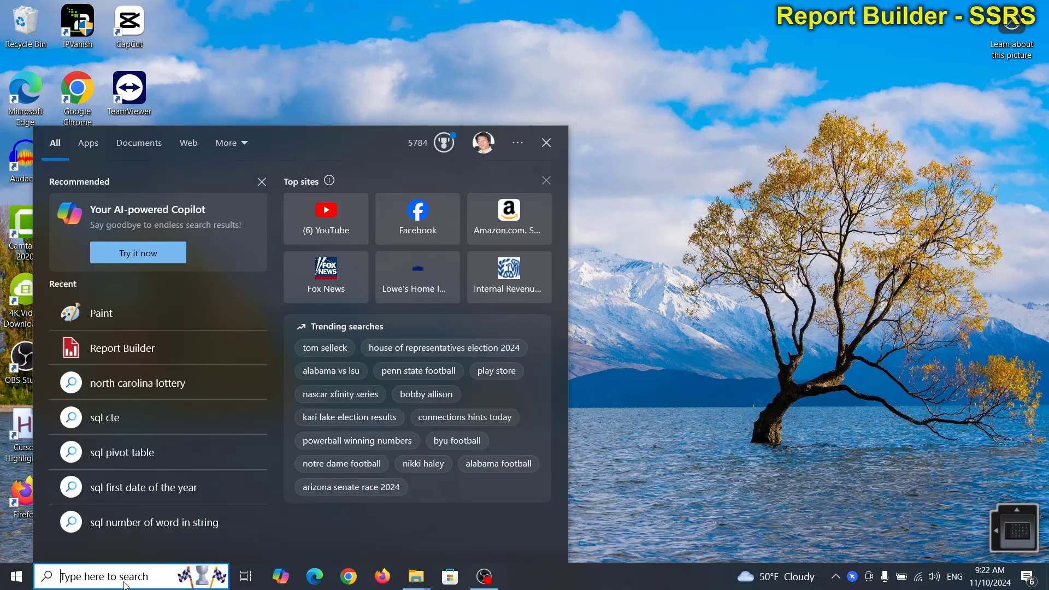
left_click(123, 346)
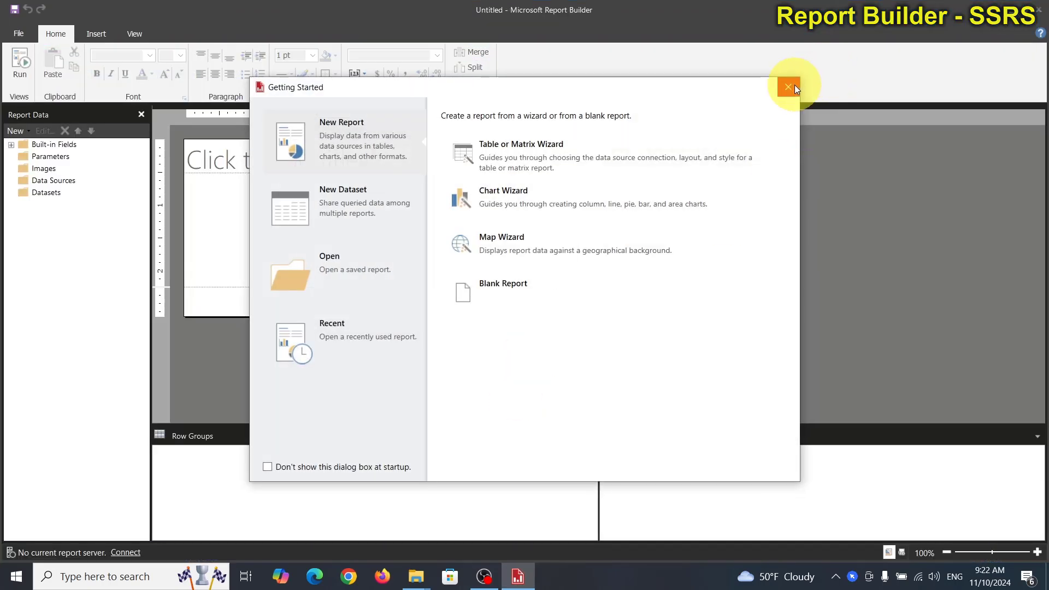
left_click(788, 88)
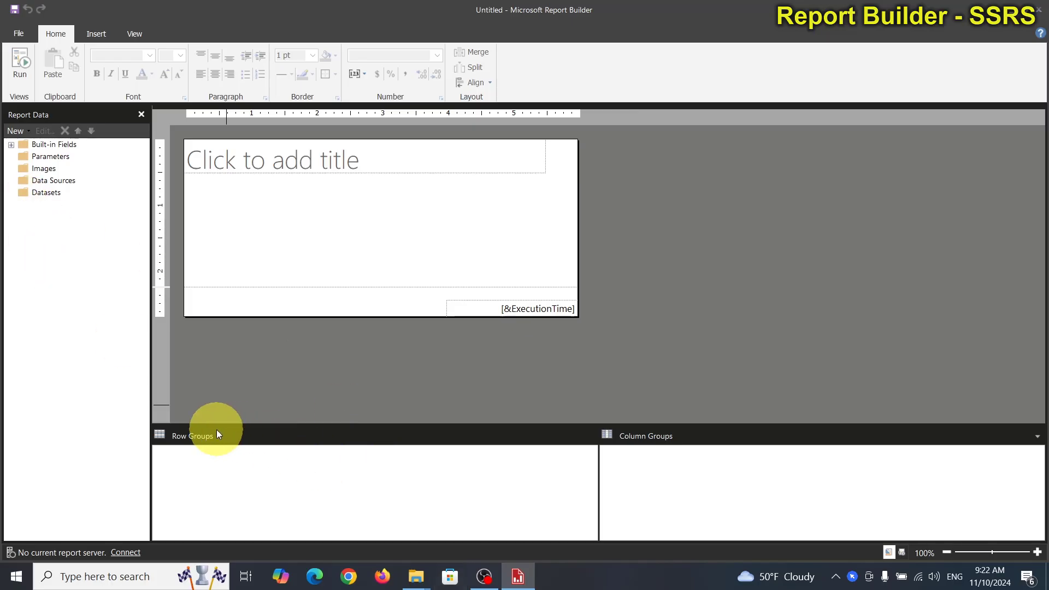
Step: Bring up the open Recycle Bin window and close it
left_click(413, 583)
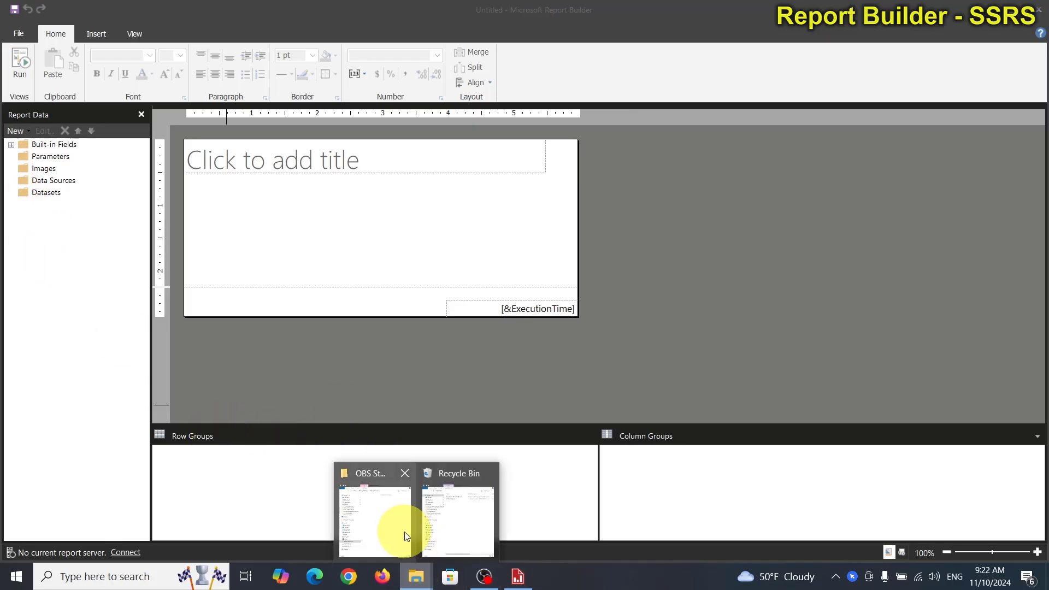
left_click(486, 532)
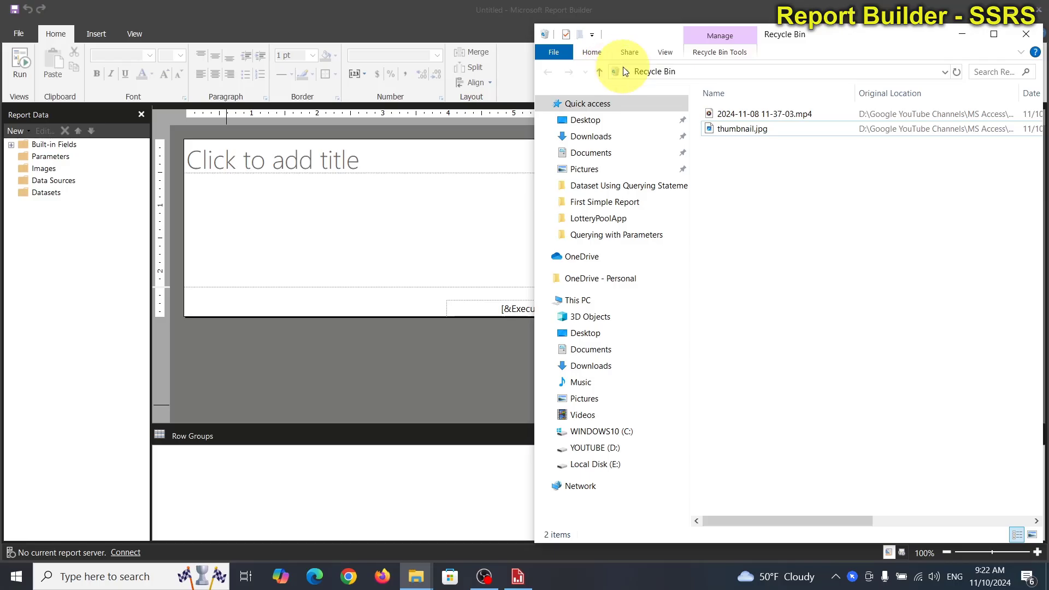
left_click(1038, 42)
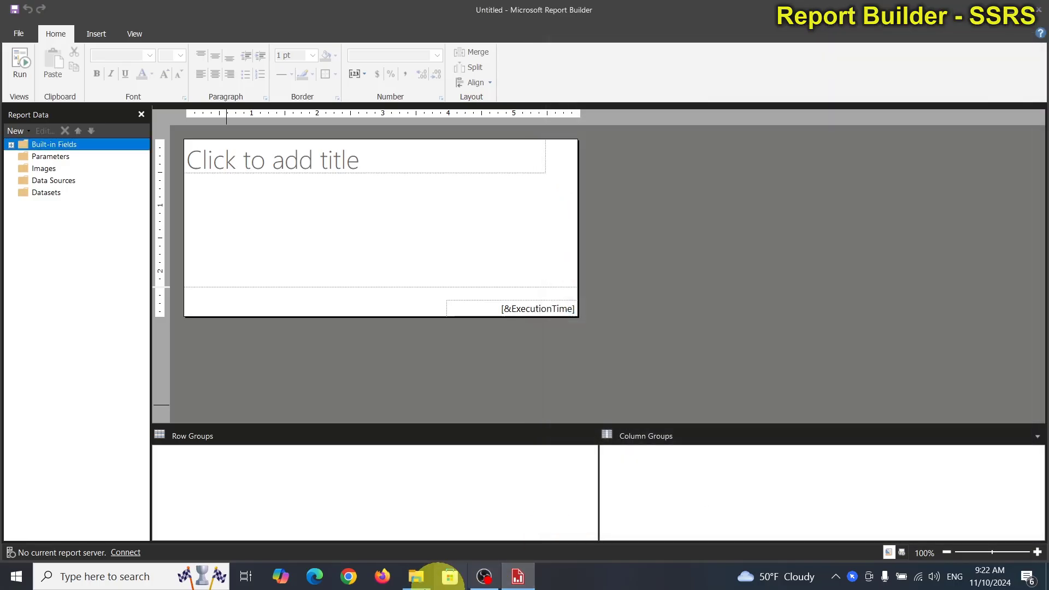
Step: In File Explorer, delete LotteryNumberWithFilter.rdl from the SSRS Reports folder on the C: drive
left_click(415, 577)
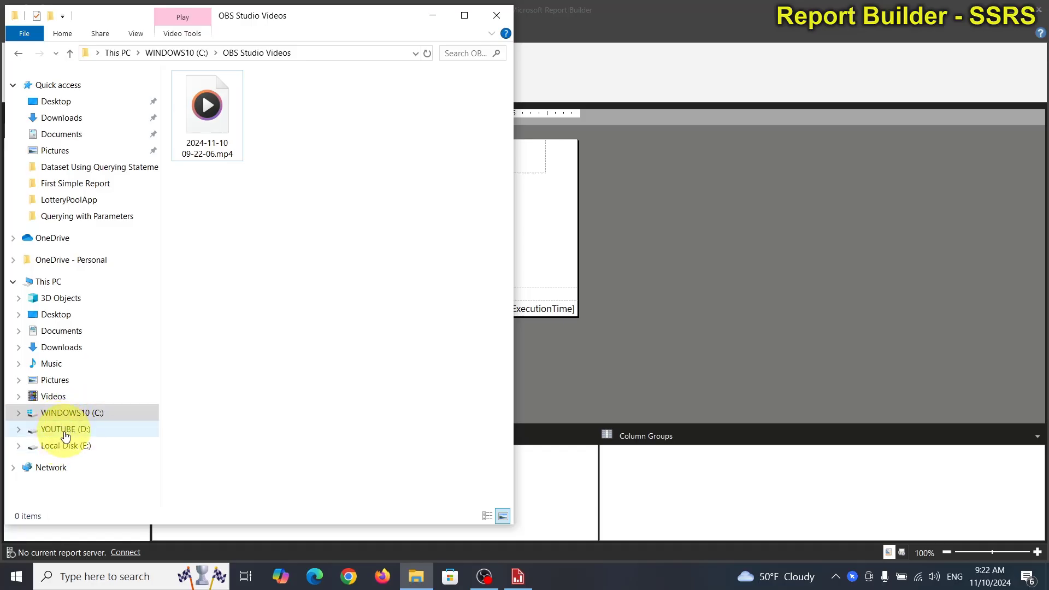
left_click(64, 430)
double_click(238, 217)
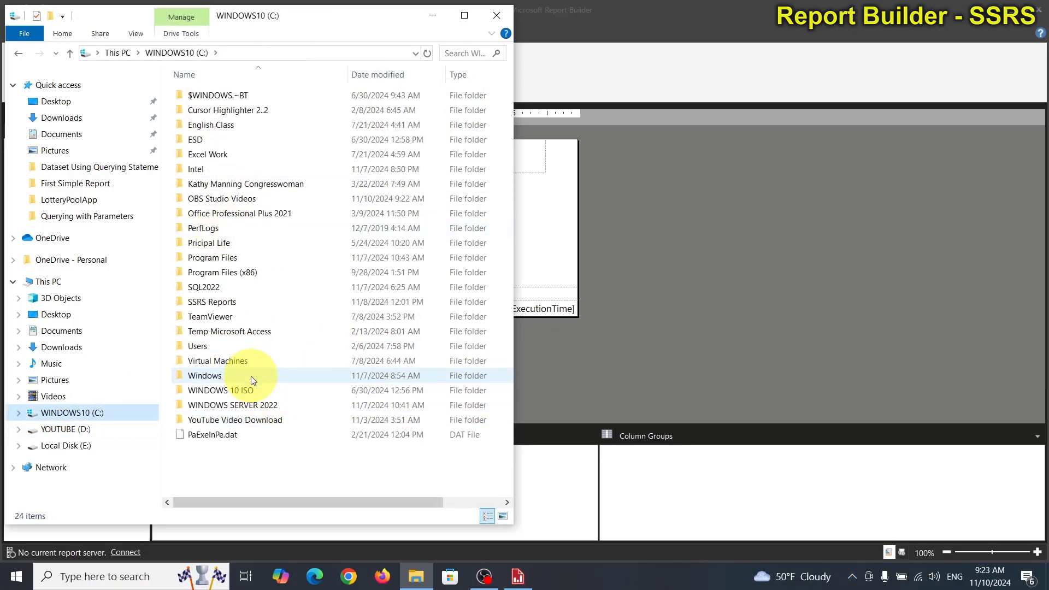
double_click(239, 302)
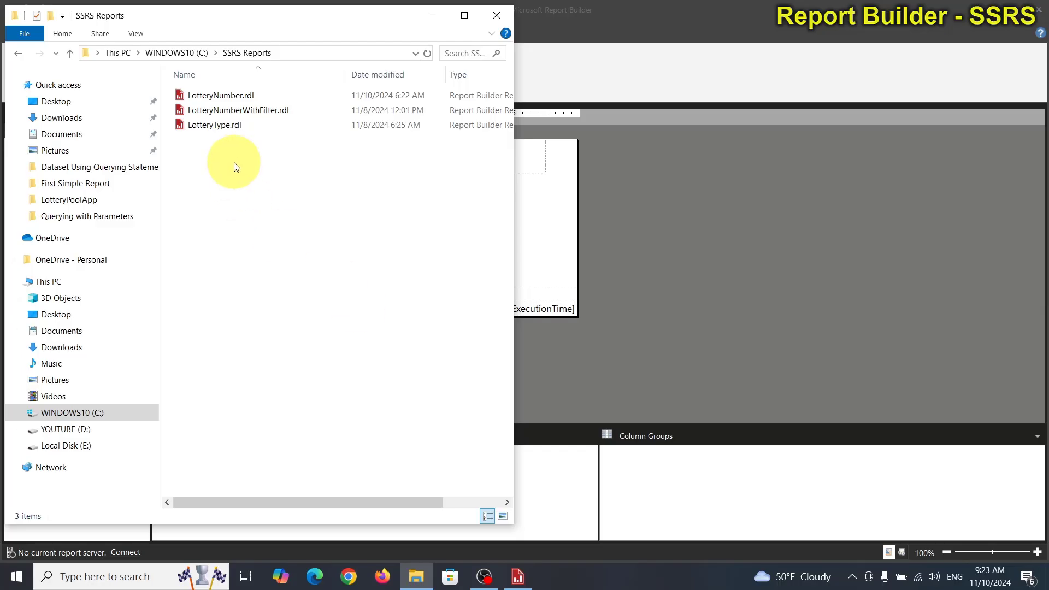
left_click(261, 110)
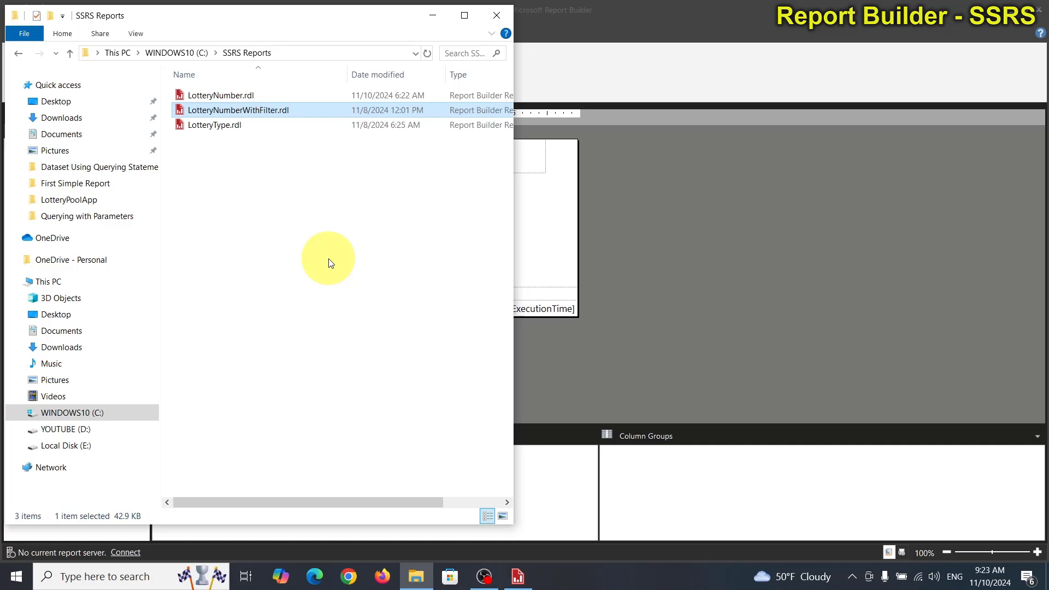
key("Delete")
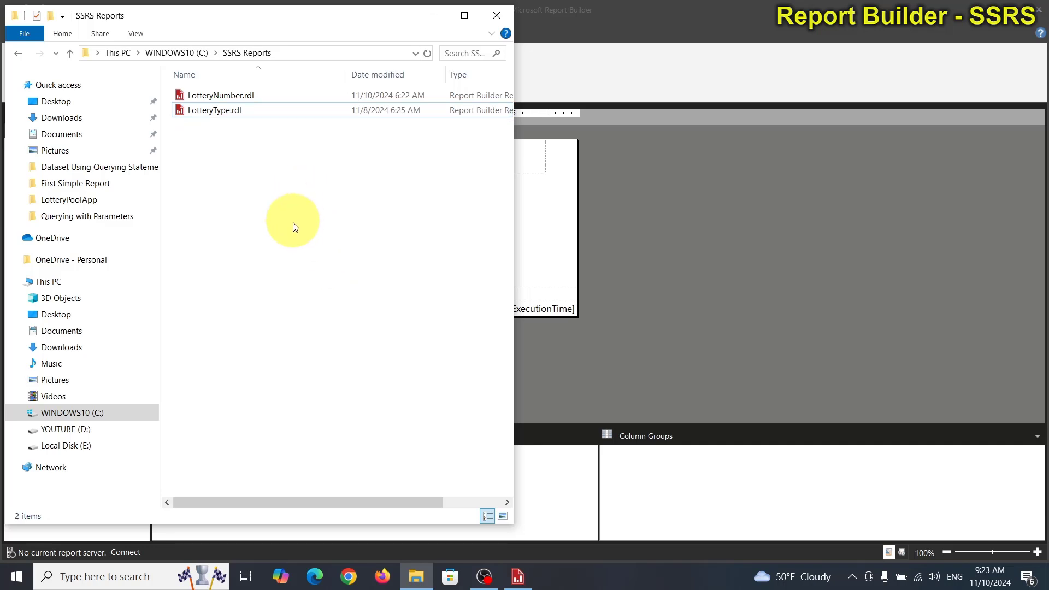
Step: Switch back to Report Builder, open the recent LotteryNumber report from the report server, and show the Parameters pane
left_click(682, 59)
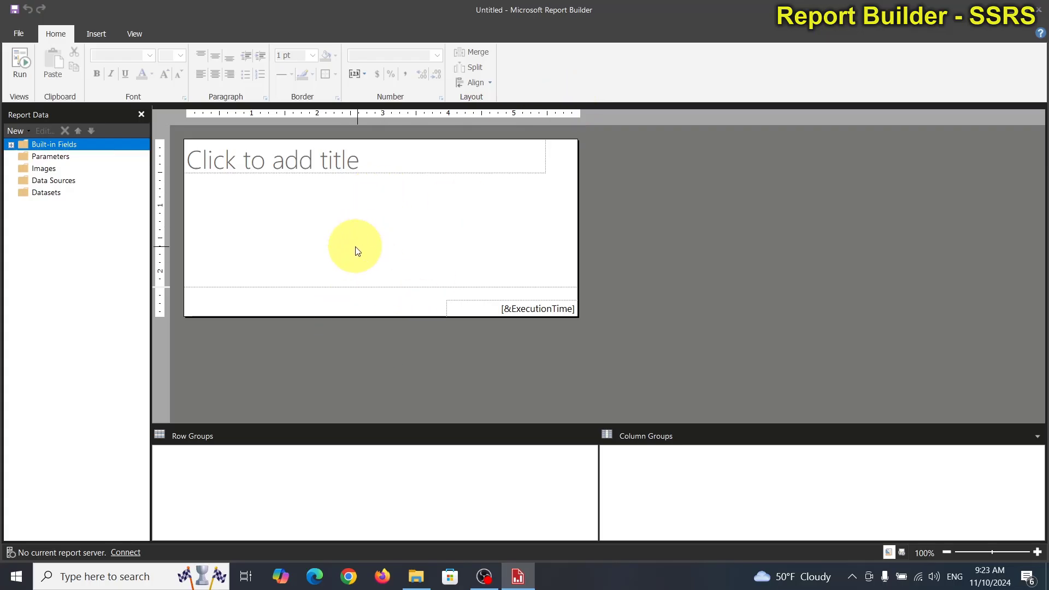
left_click(18, 32)
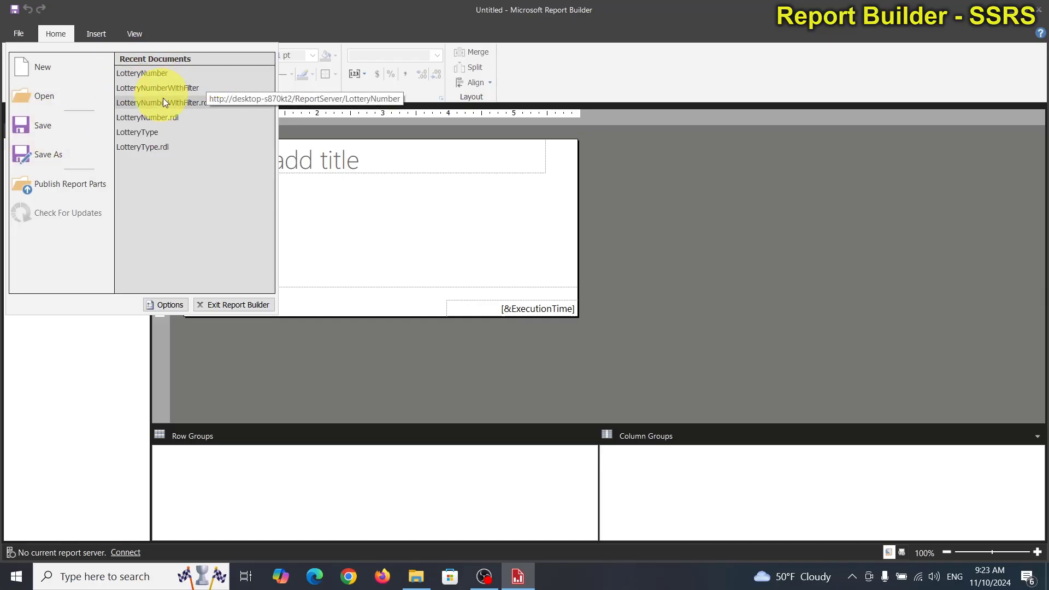
left_click(149, 74)
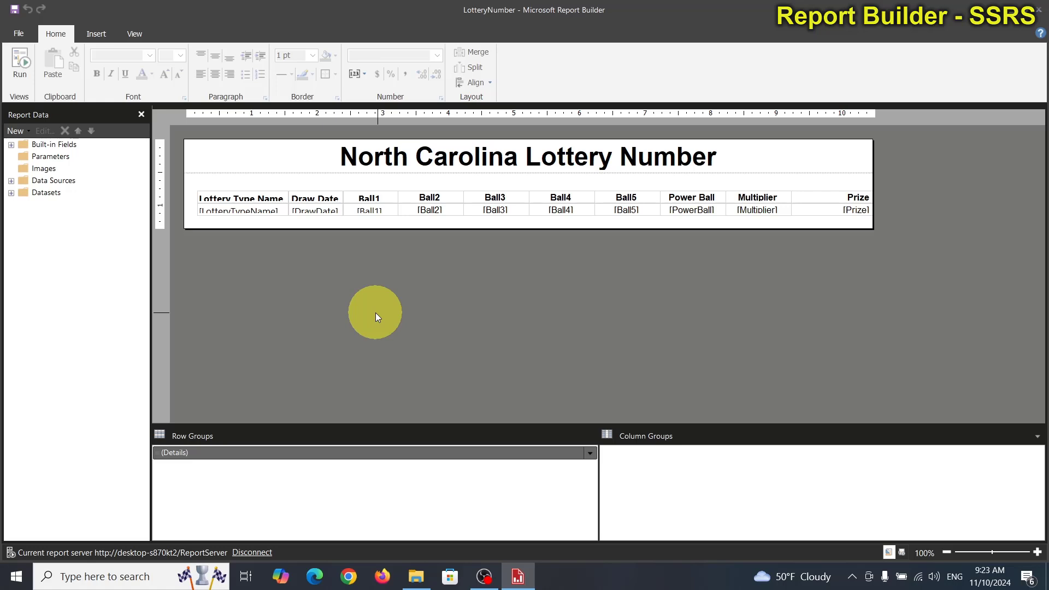
left_click(131, 36)
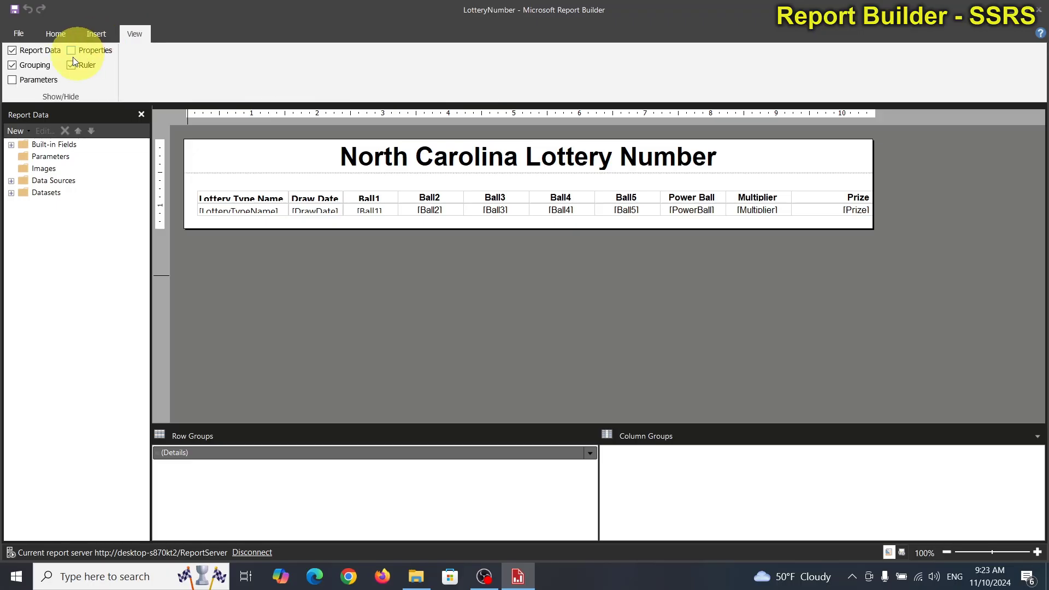
left_click(13, 81)
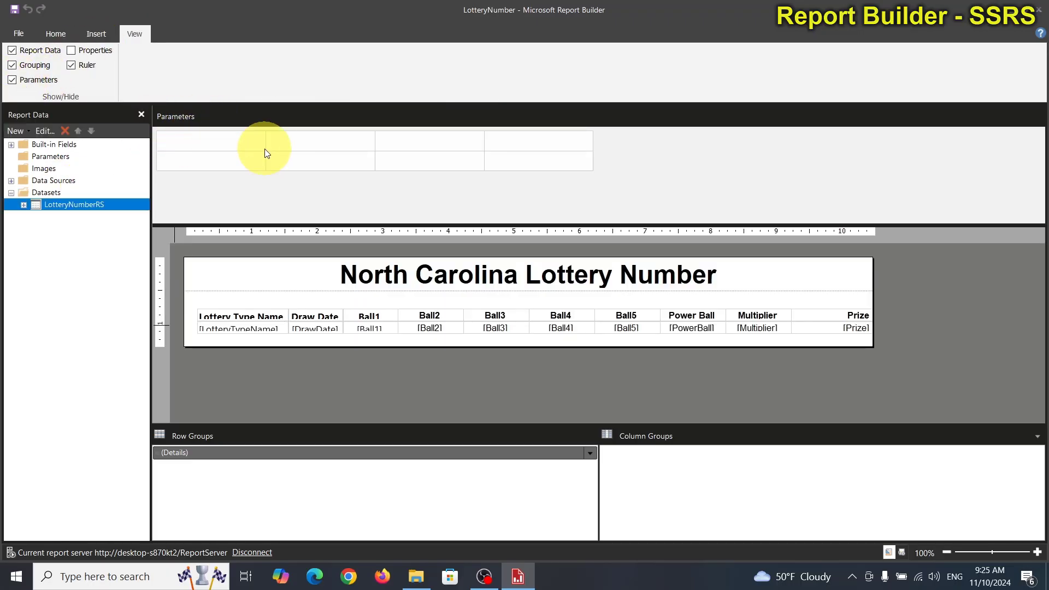
Step: Run the report to preview the lottery numbers without a filter, and return to design view
left_click(57, 33)
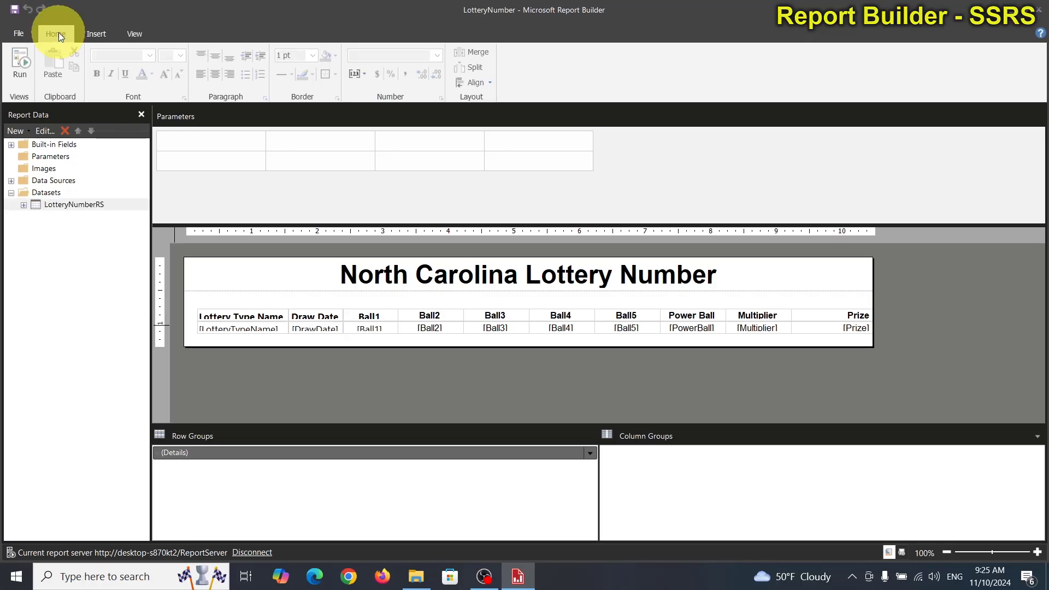
left_click(20, 62)
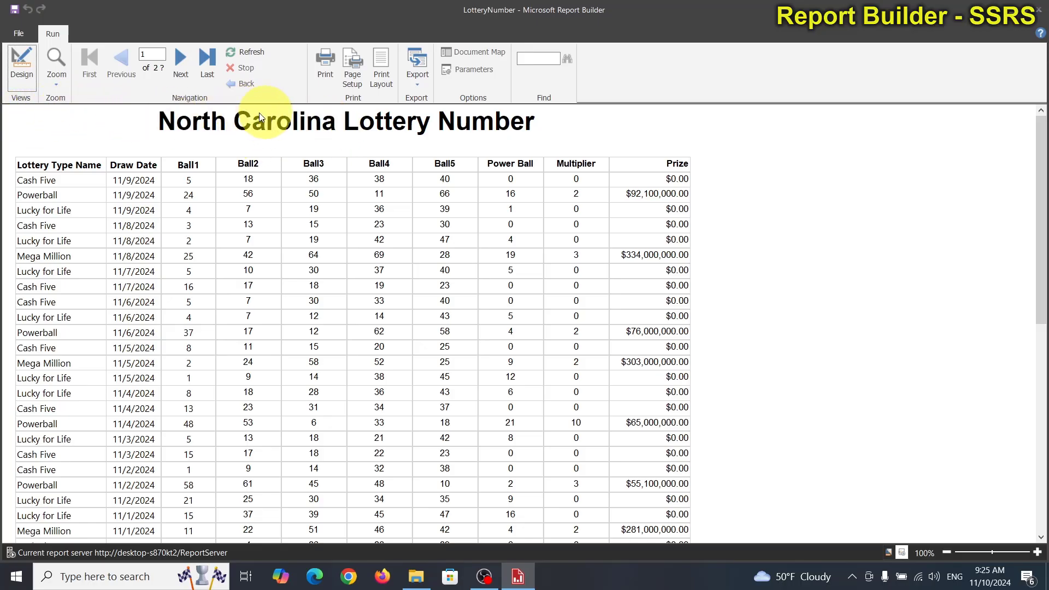
left_click(24, 53)
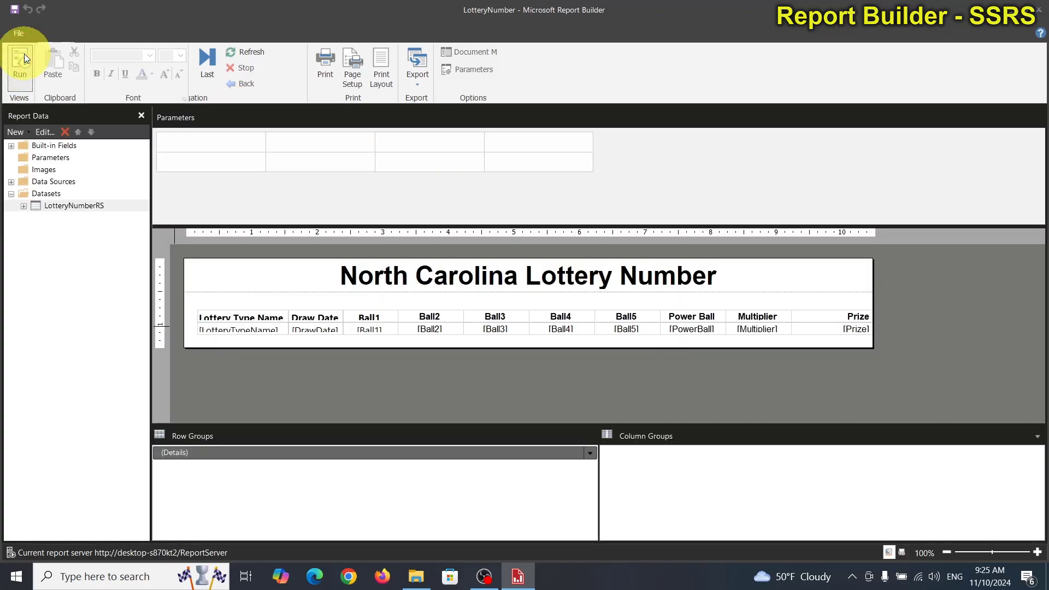
Step: In the LotteryNumberRS dataset query, replace the "order by DrawDate desc" line with the keyword "where"
double_click(72, 208)
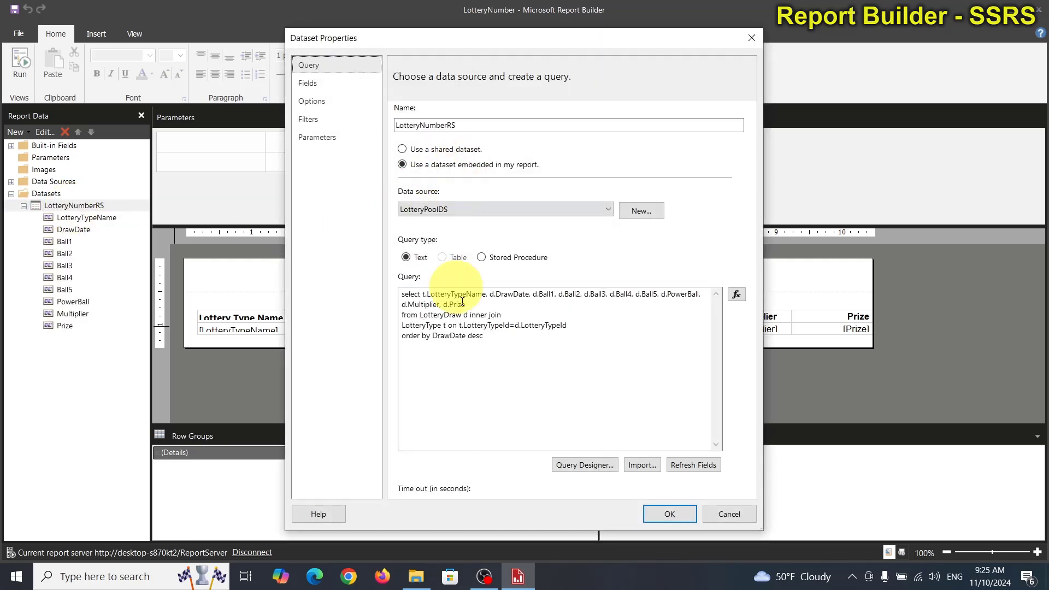
double_click(407, 335)
left_click_drag(483, 336, 368, 338)
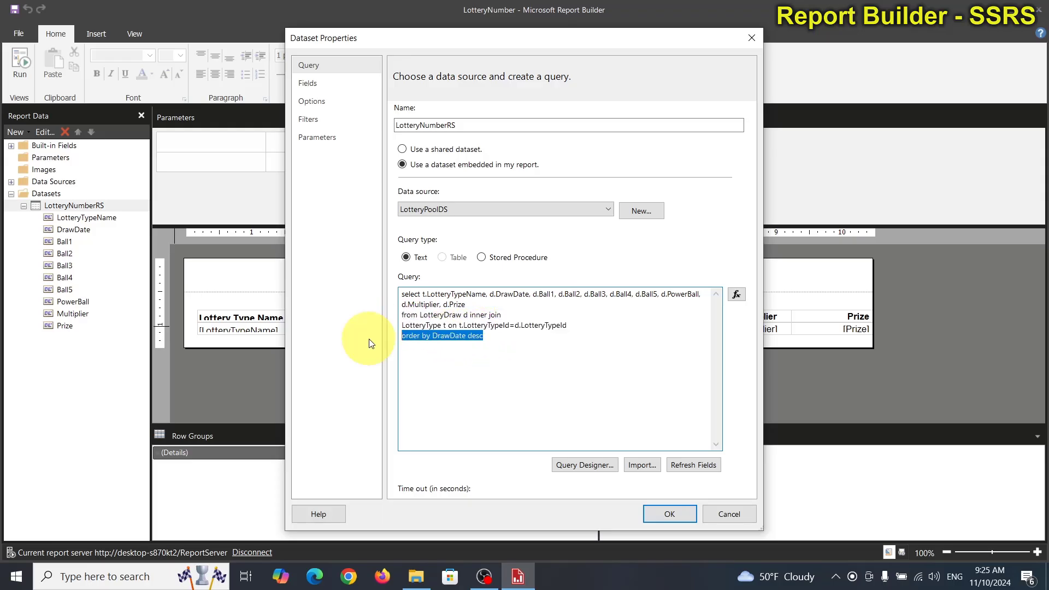
type("where")
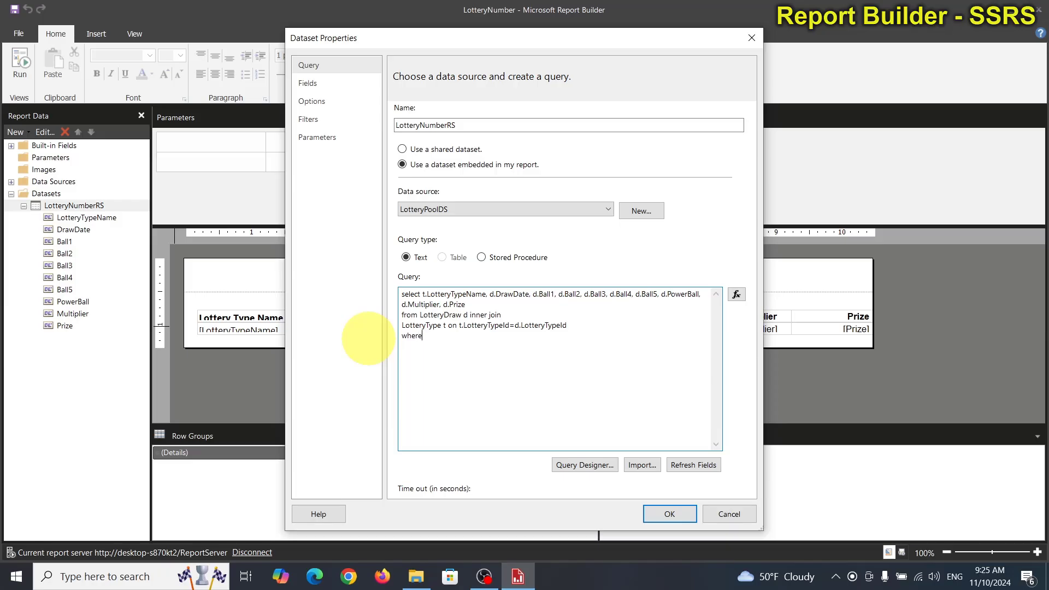
double_click(457, 295)
key("ctrl+c")
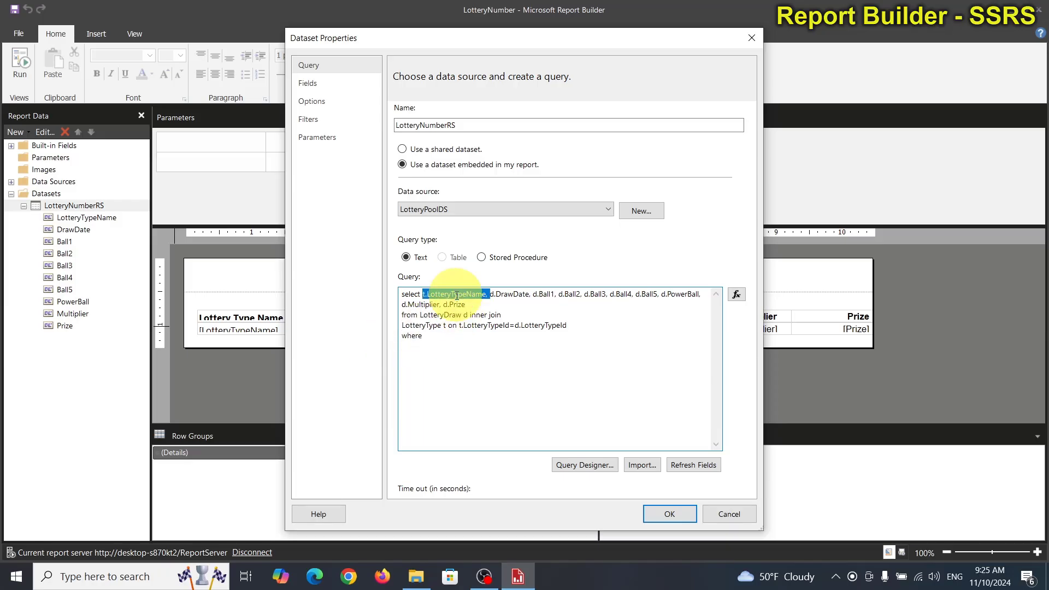
left_click(439, 336)
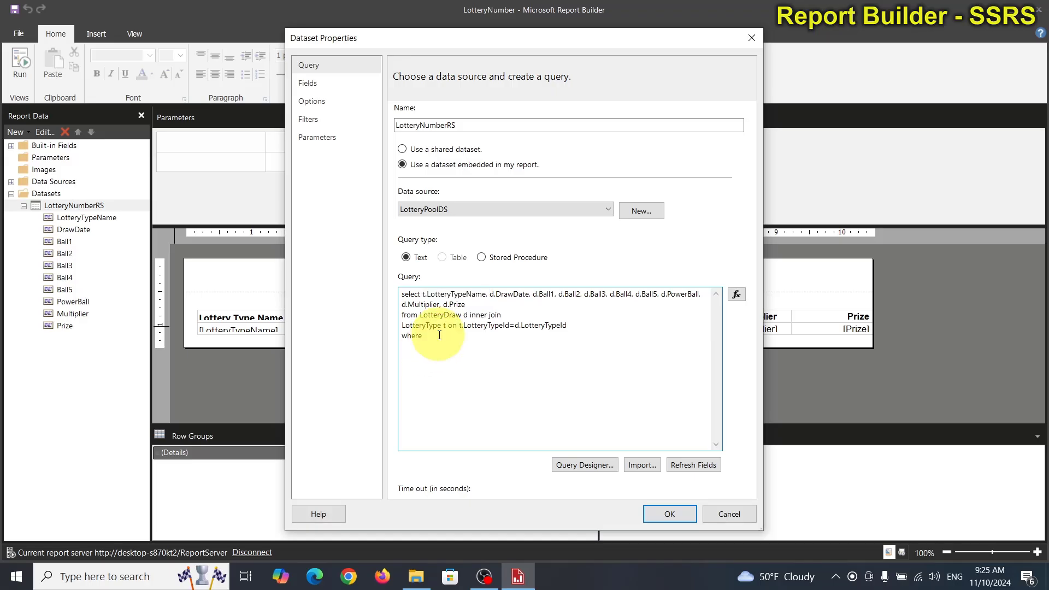
key("ctrl+v")
key("BackSpace")
key("BackSpace")
type("=@")
type("TypeName")
left_click(663, 514)
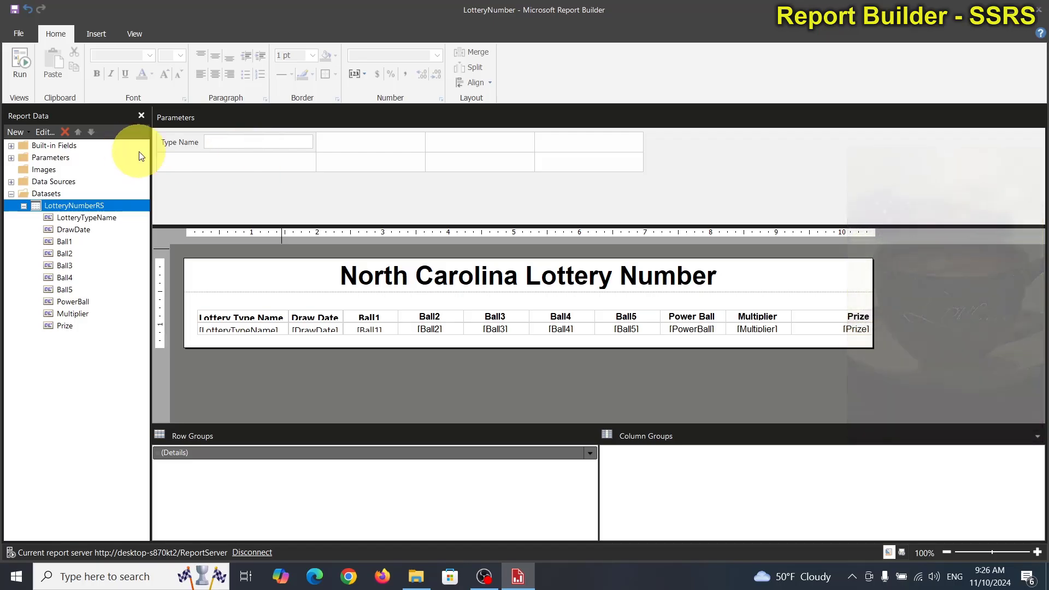
Step: Expand the Parameters folder and run the report to check its parameter prompt, returning to design view
left_click(12, 157)
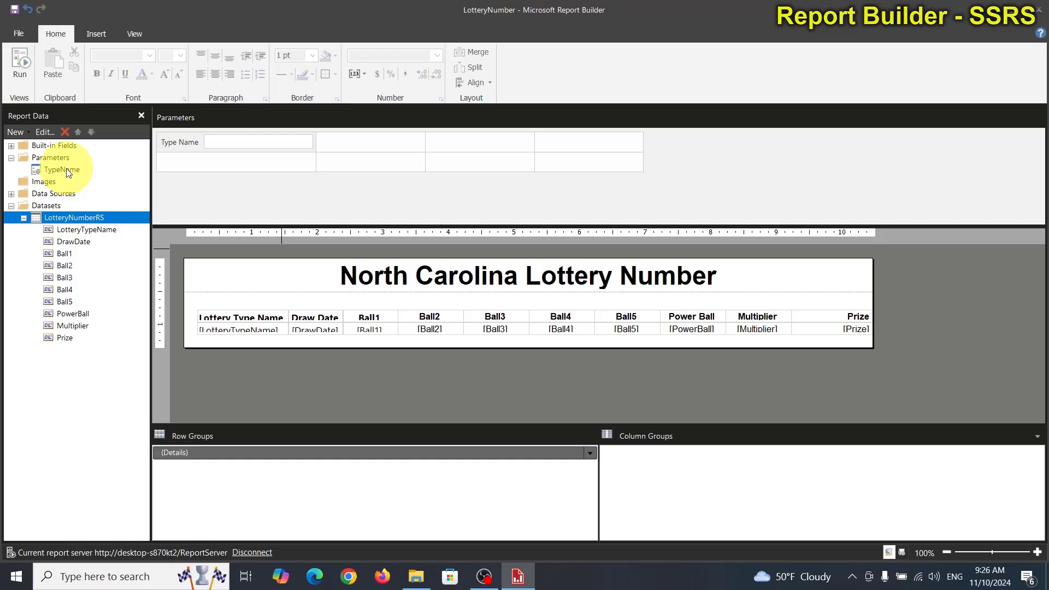
left_click(24, 64)
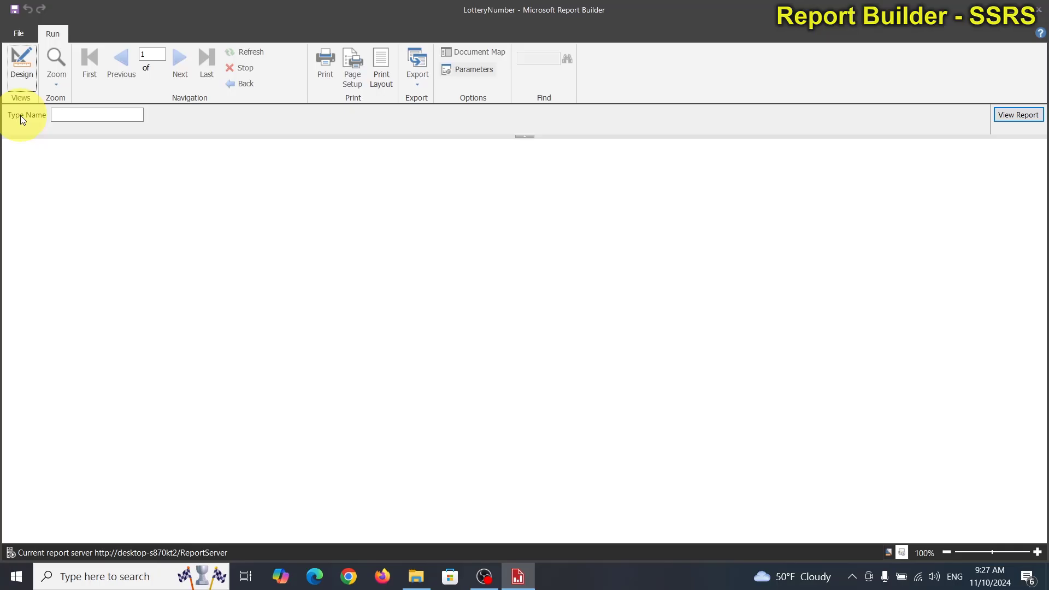
left_click(10, 63)
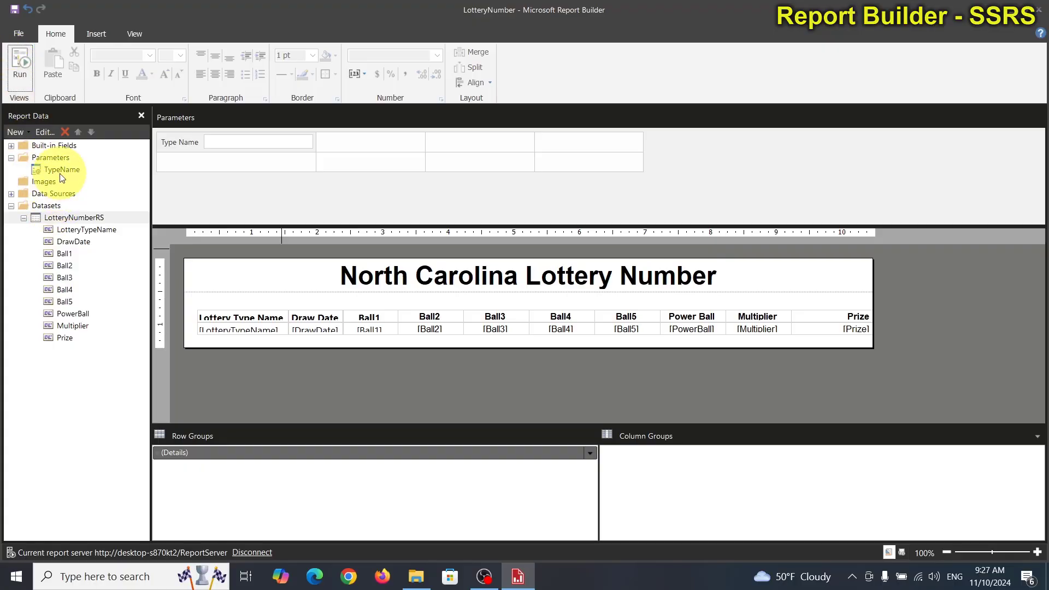
right_click(60, 172)
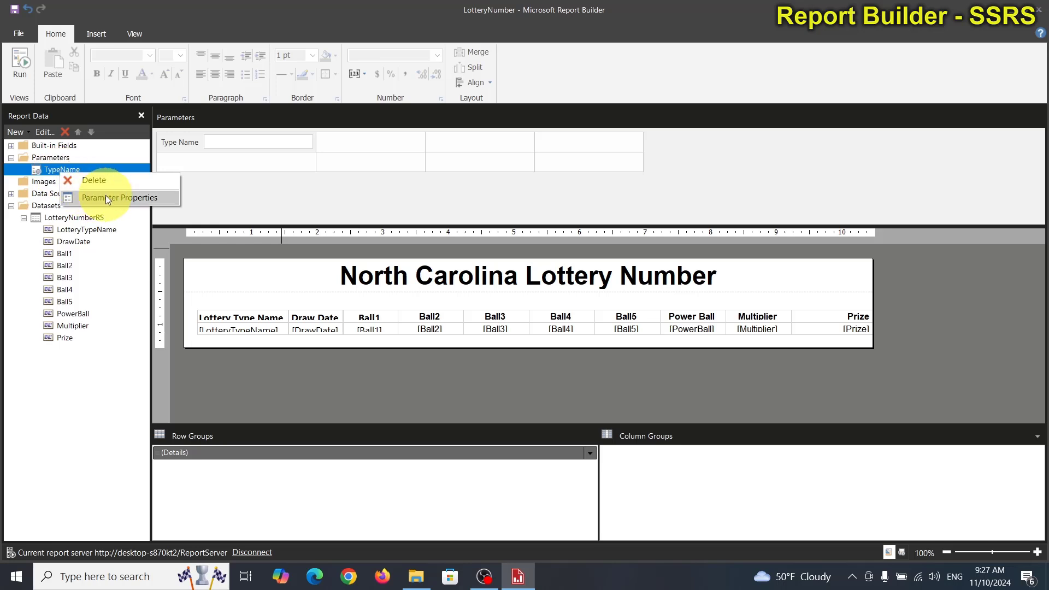
left_click(53, 159)
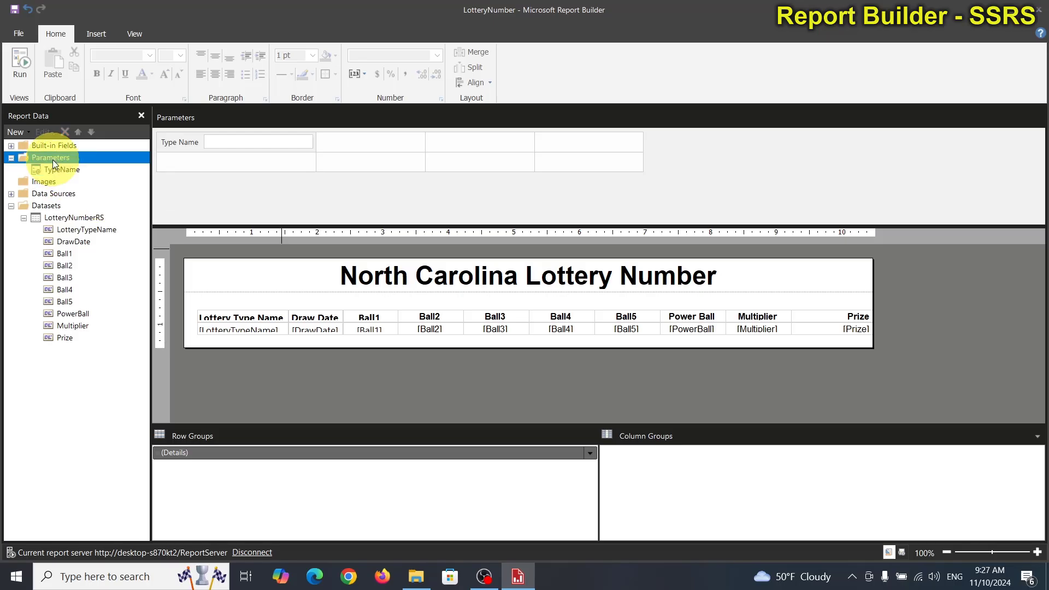
double_click(58, 218)
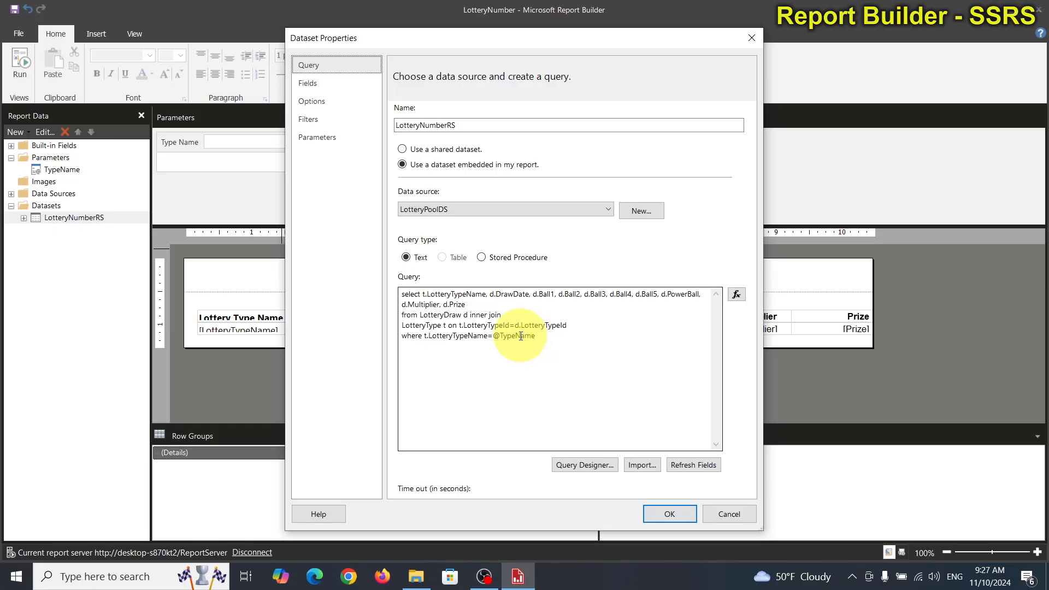
left_click(512, 336)
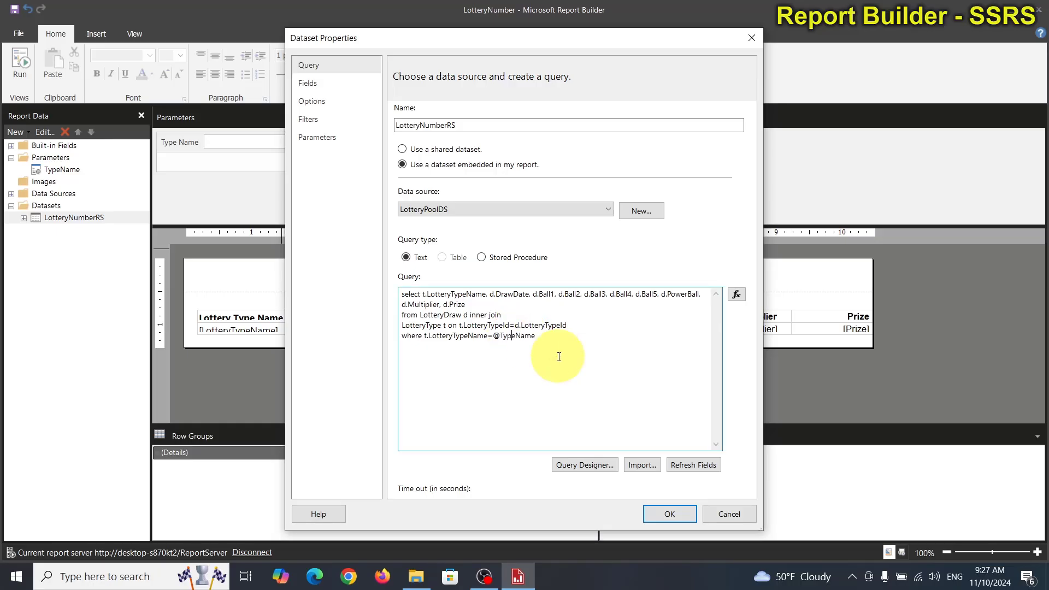
key("BackSpace")
key("BackSpace")
key("BackSpace")
key("BackSpace")
type("Lottery")
left_click(669, 514)
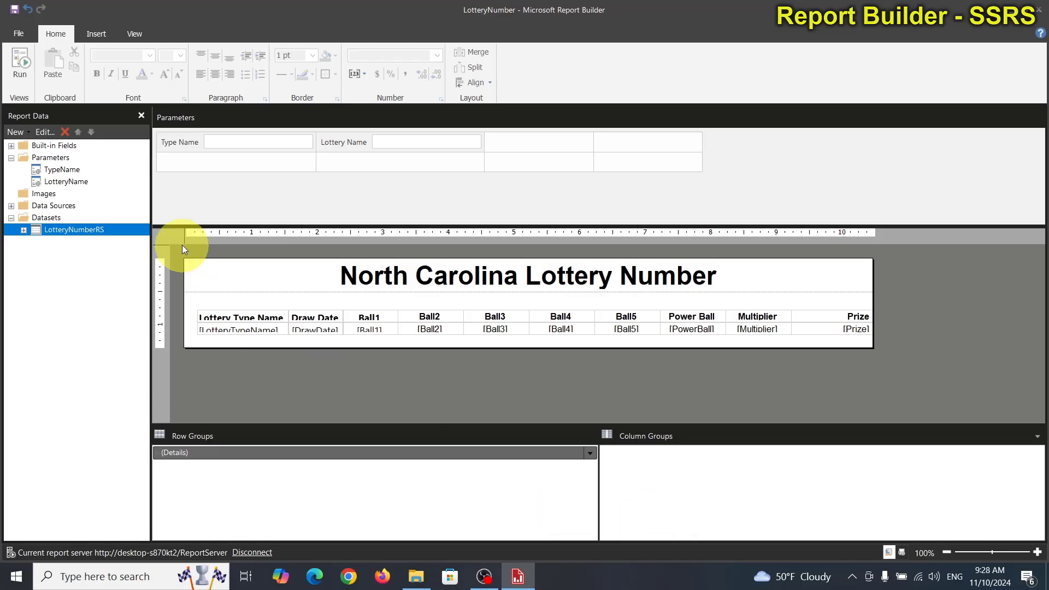
Step: Delete the TypeName report parameter and move the Lottery Name parameter into the first cell of the parameter layout grid
right_click(59, 166)
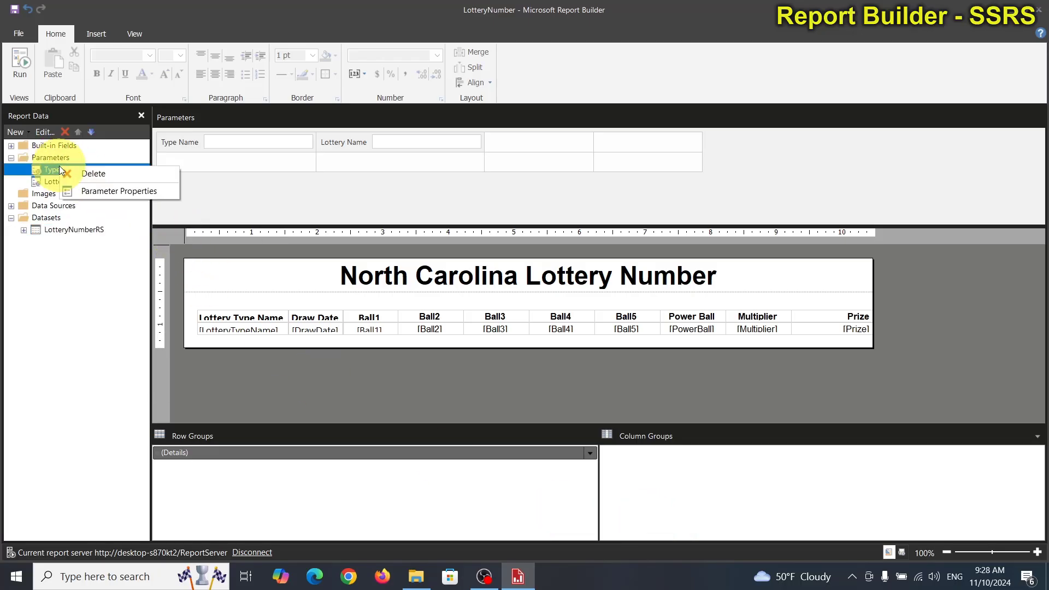
left_click(76, 171)
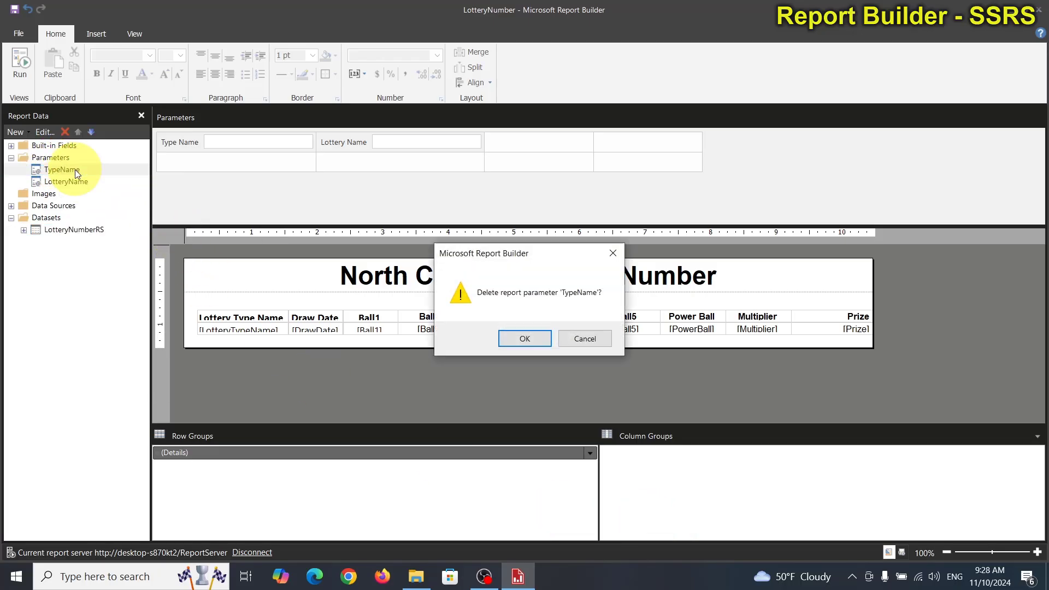
left_click(534, 339)
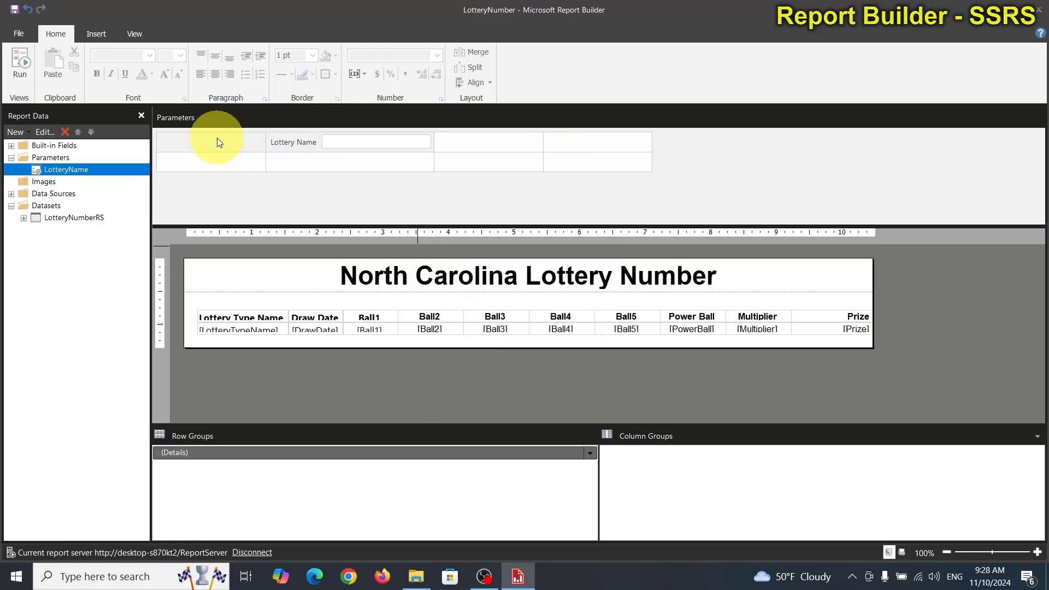
left_click_drag(291, 143, 221, 141)
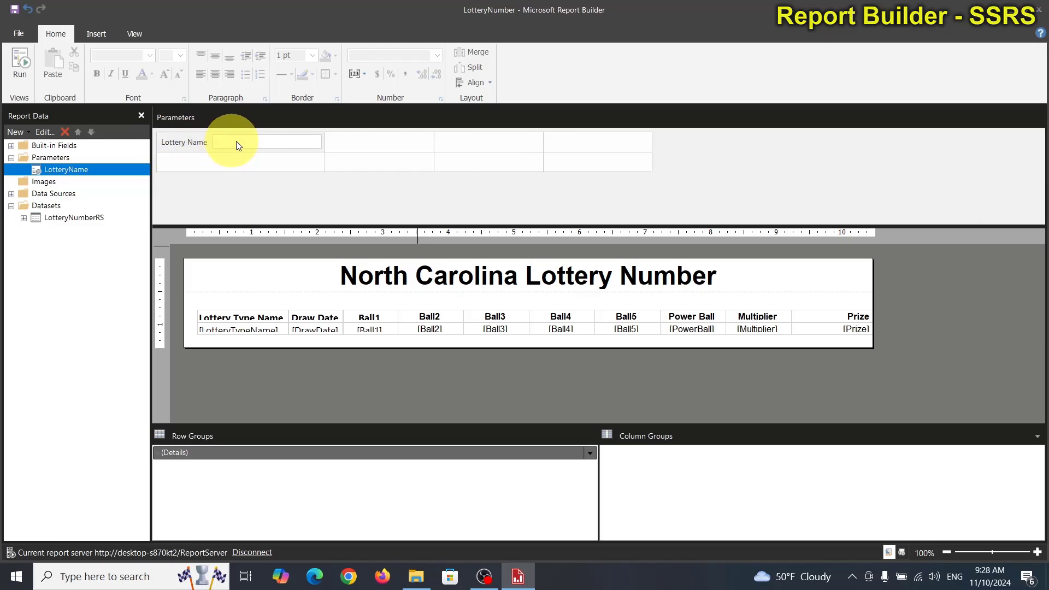
Step: Run the report with "cash five" as the Lottery Name, view the filtered rows, and return to design view
left_click(21, 60)
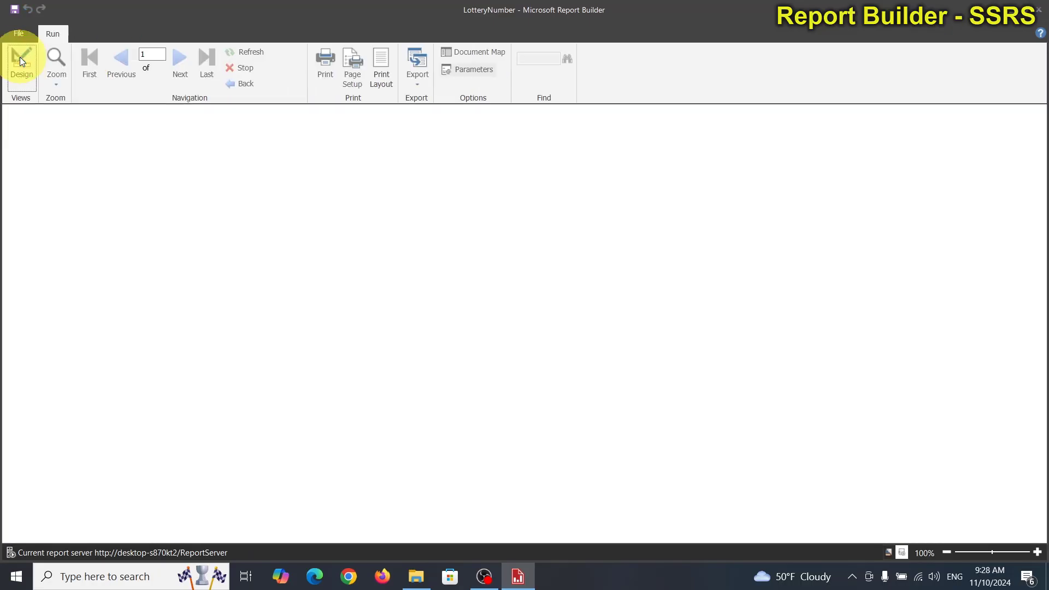
left_click(80, 113)
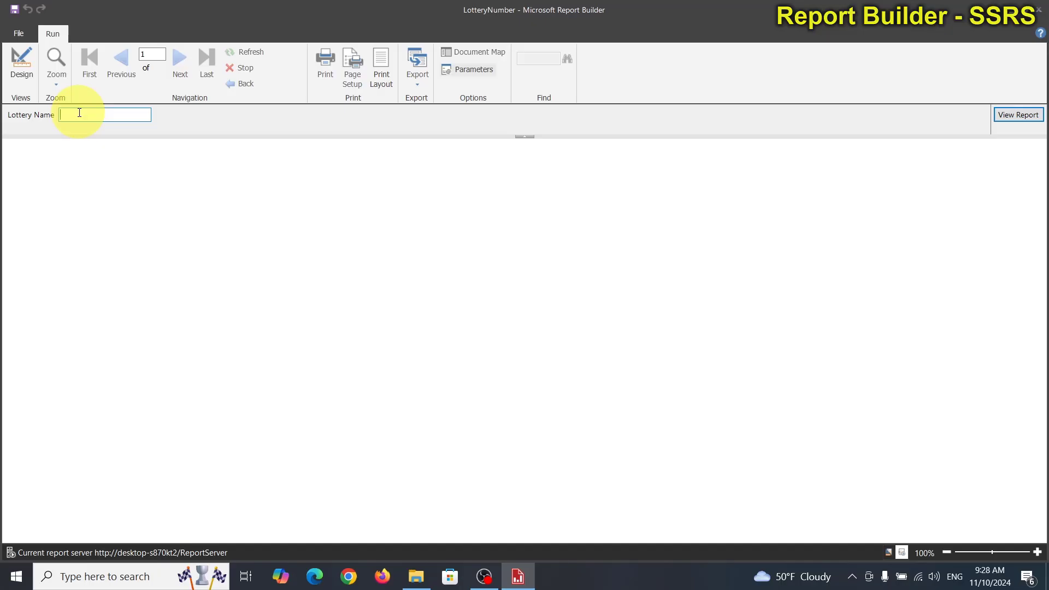
type("cash five")
left_click(1015, 115)
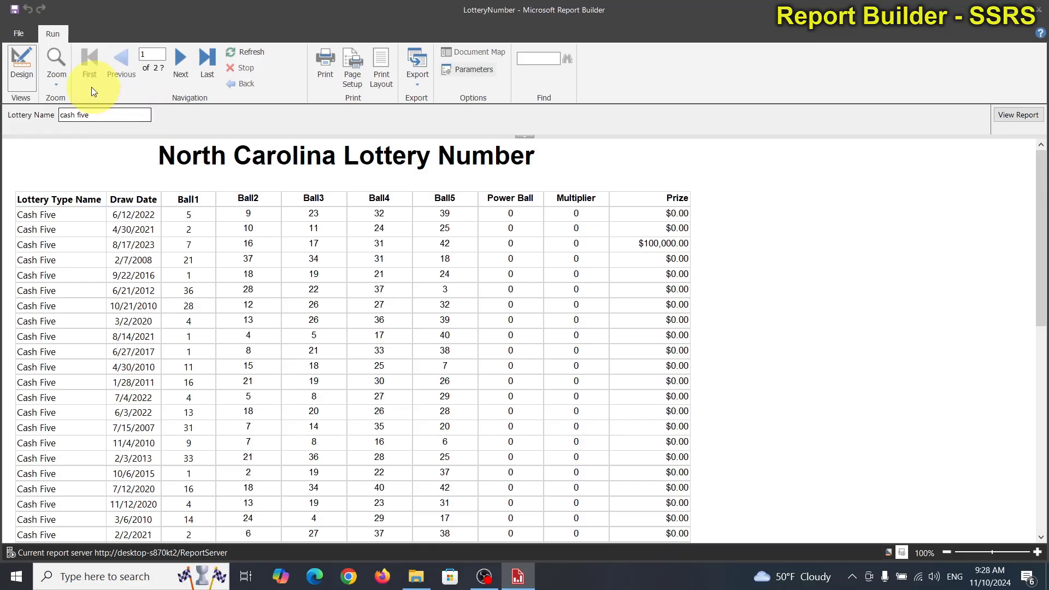
left_click(28, 63)
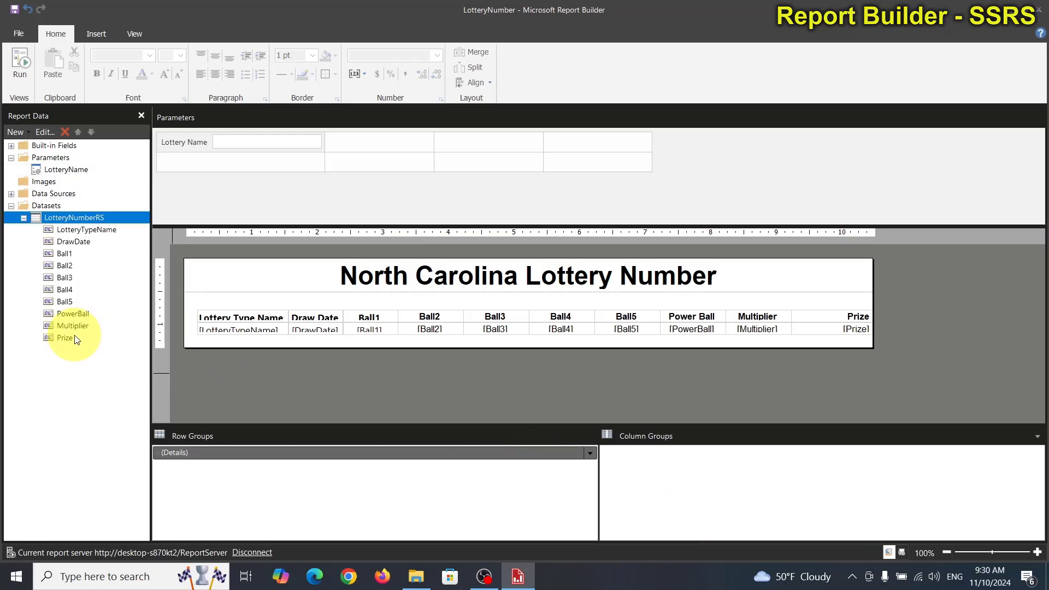
Step: Add a dataset named LotteryNameRS, embedded in the report and using the LotteryPoolDS data source
right_click(51, 207)
left_click(82, 214)
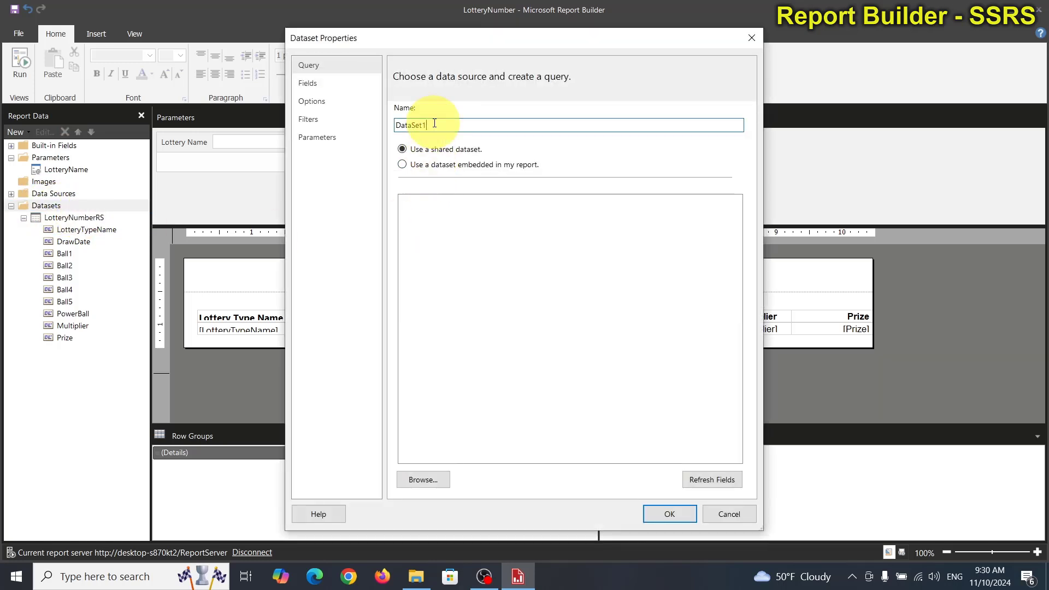
double_click(434, 124)
type("LotteryNameRS")
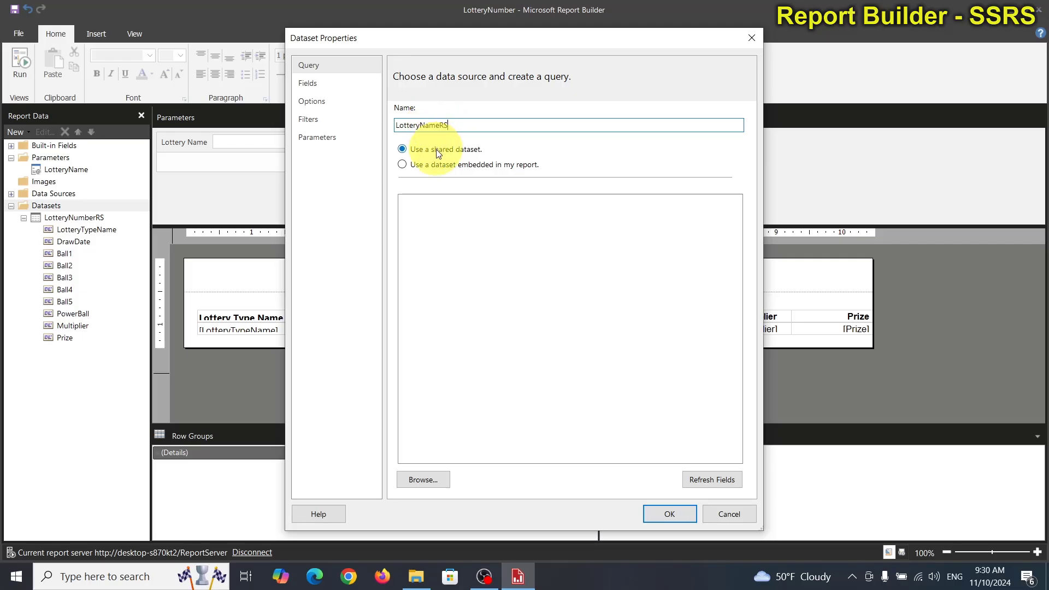
left_click(437, 164)
left_click(512, 207)
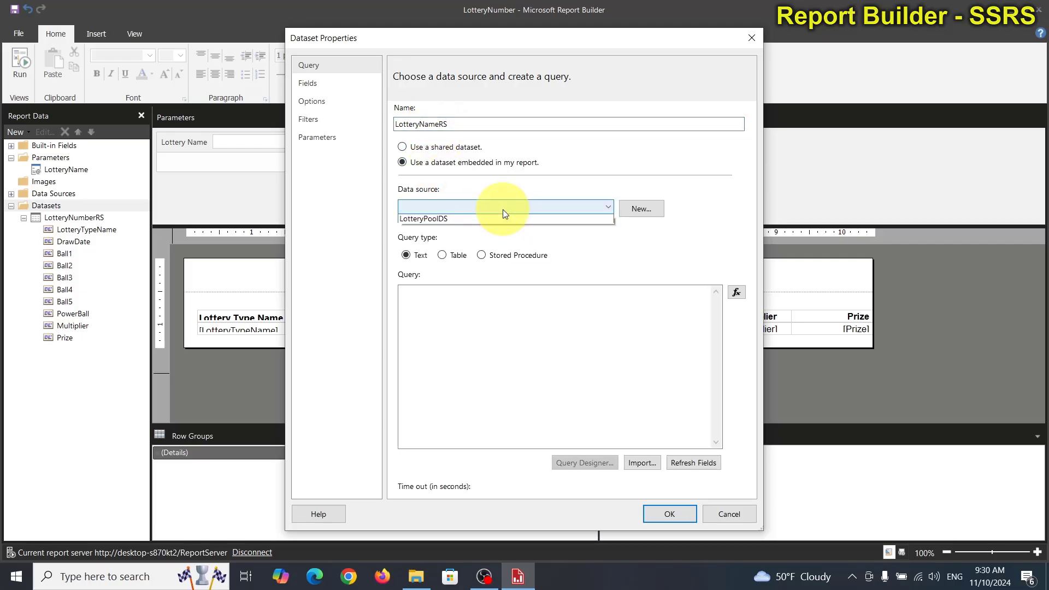
left_click(457, 220)
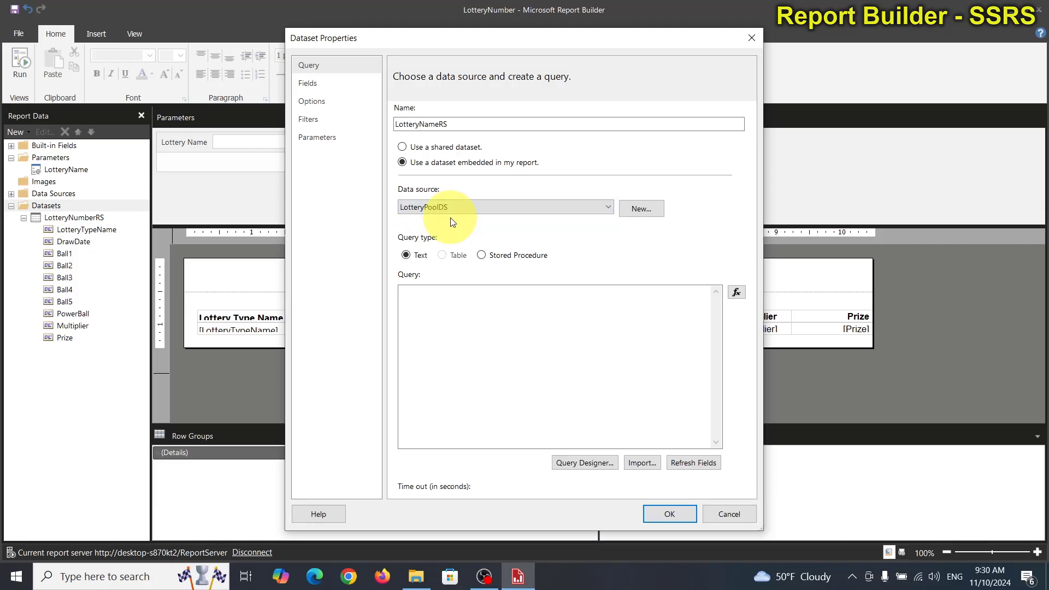
Step: Enter the LotteryNameRS query "select LotteryTypeName from LotteryType"
left_click(430, 297)
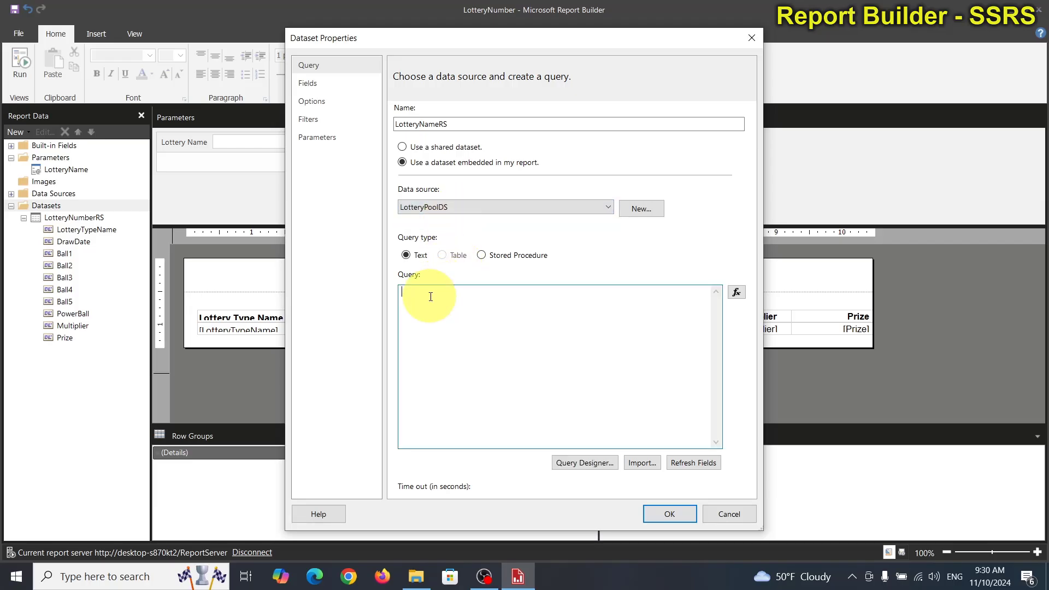
type("select LotteryTypeName from LotteryType")
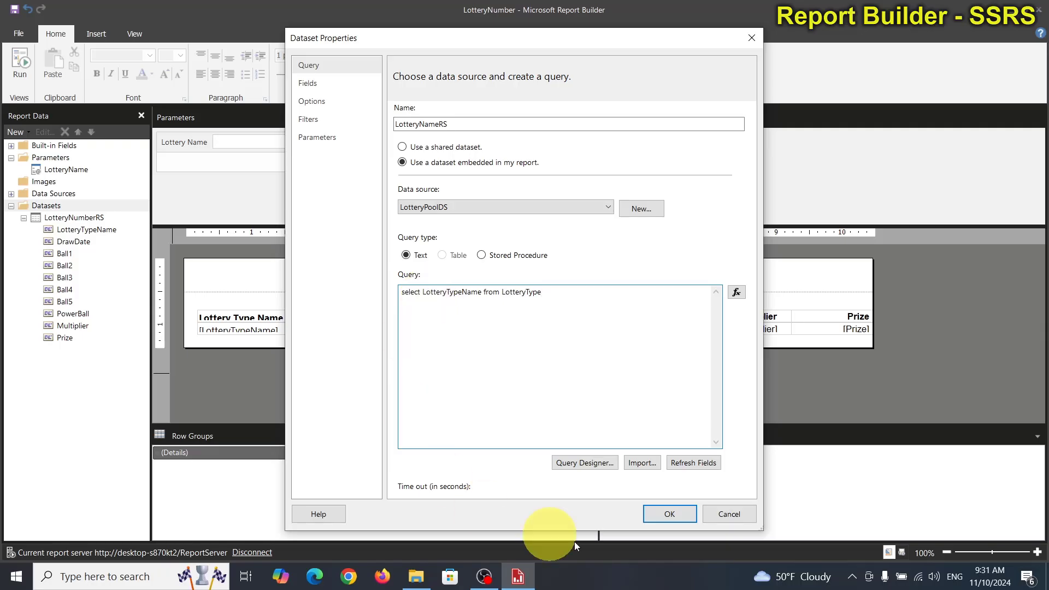
Step: Execute the LotteryNameRS query in the Query Designer to check the lottery type names, and return to the dataset properties
left_click(578, 462)
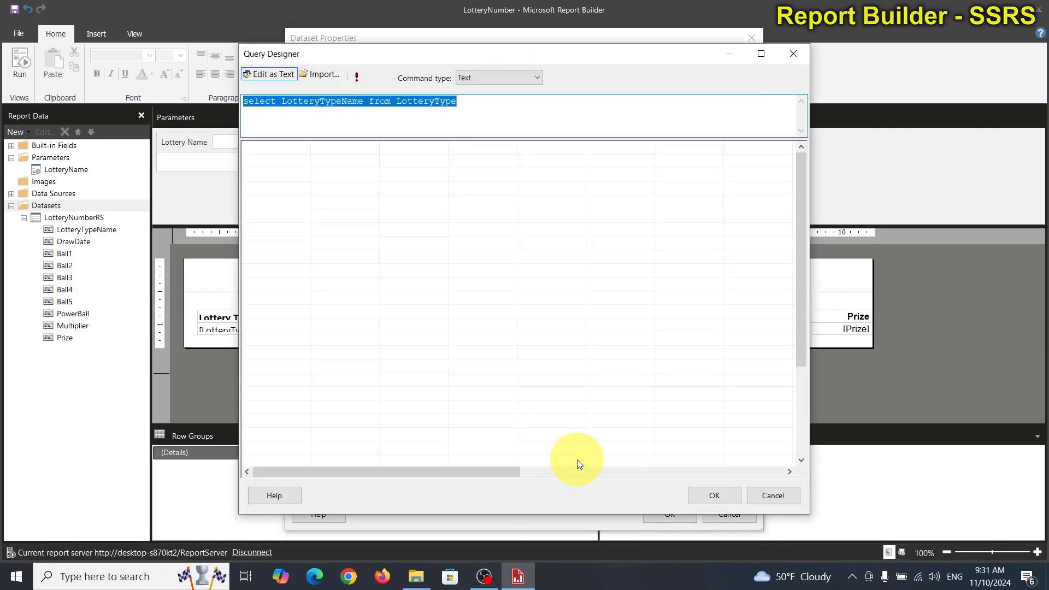
left_click(356, 80)
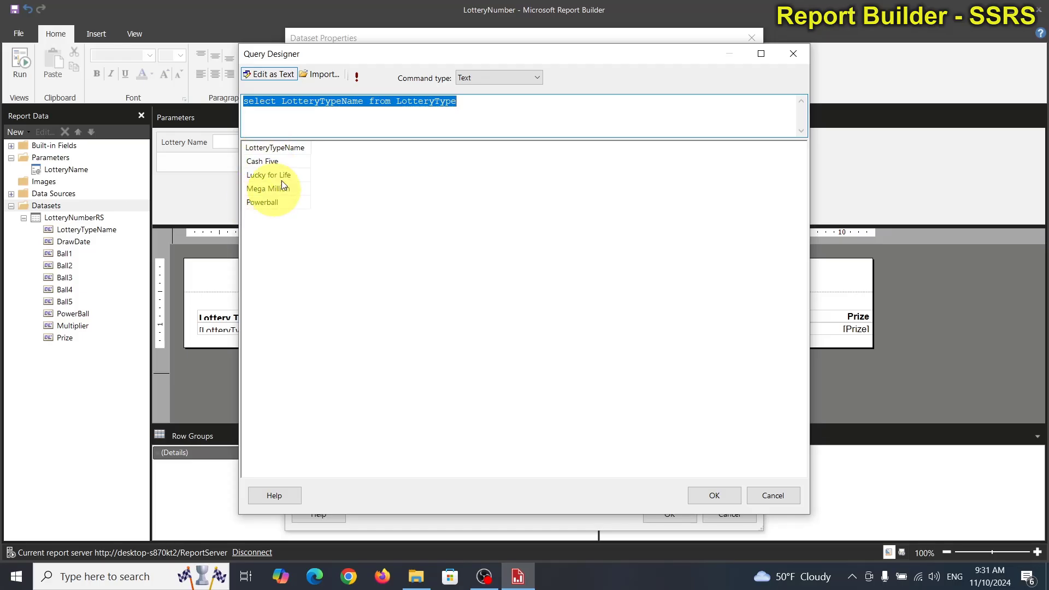
left_click(712, 494)
Step: Append "order by LotteryTypeName" to the LotteryNameRS query, reusing the column name from the select list, and create the dataset
left_click(562, 295)
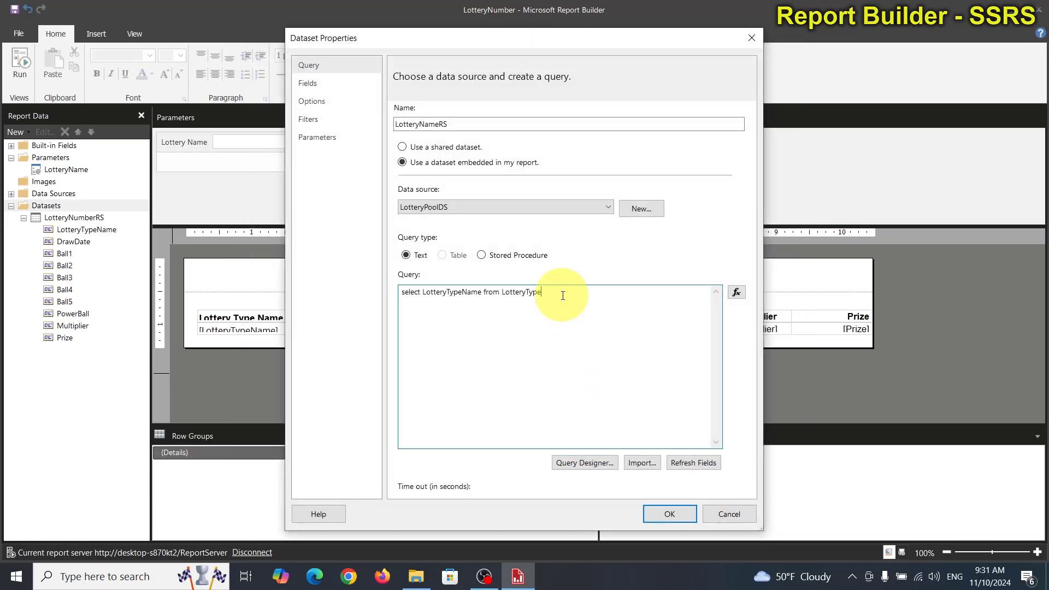
type("order by")
double_click(444, 295)
key("ctrl+c")
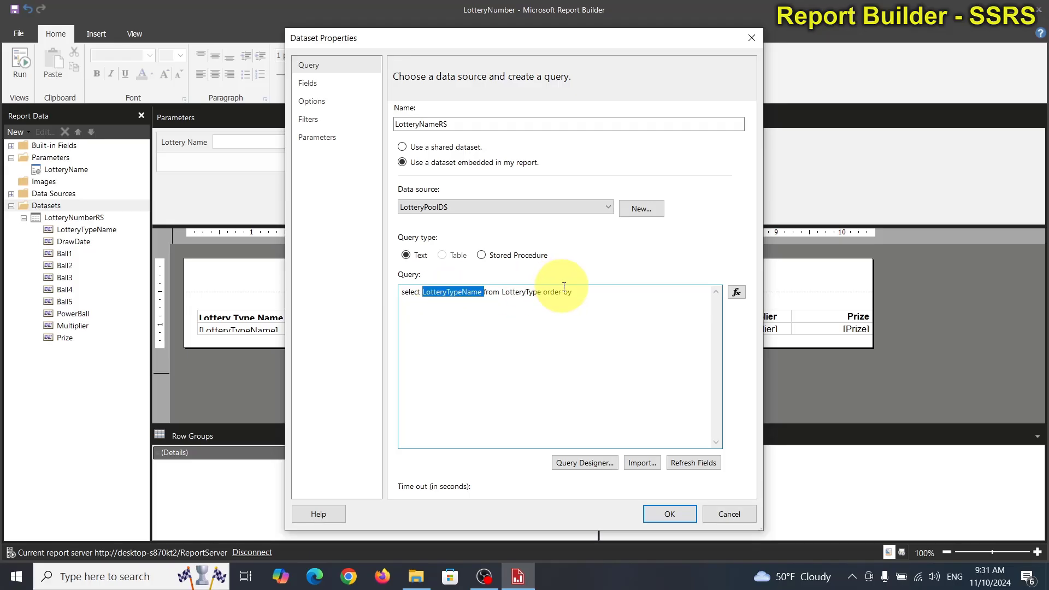
left_click(597, 293)
key("ctrl+v")
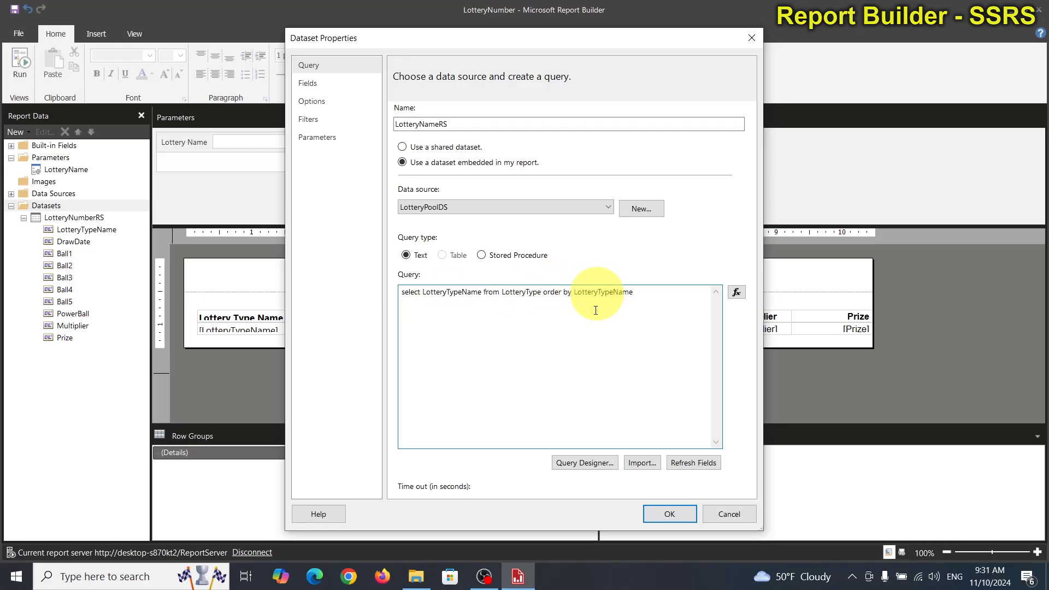
left_click(655, 513)
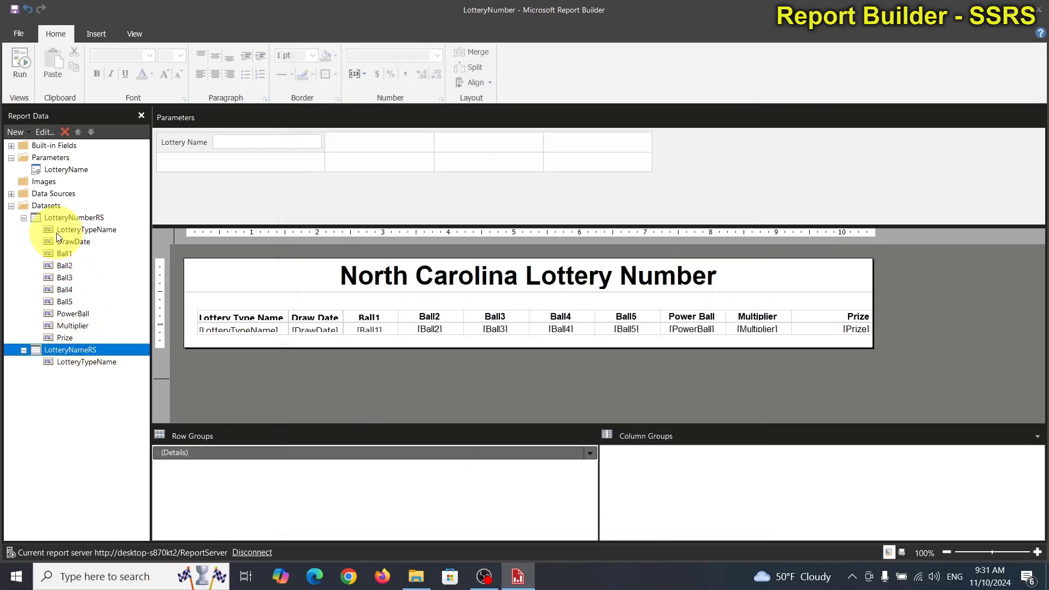
Step: Set the LotteryName parameter's available values to come from a query on the LotteryNameRS dataset
left_click(69, 172)
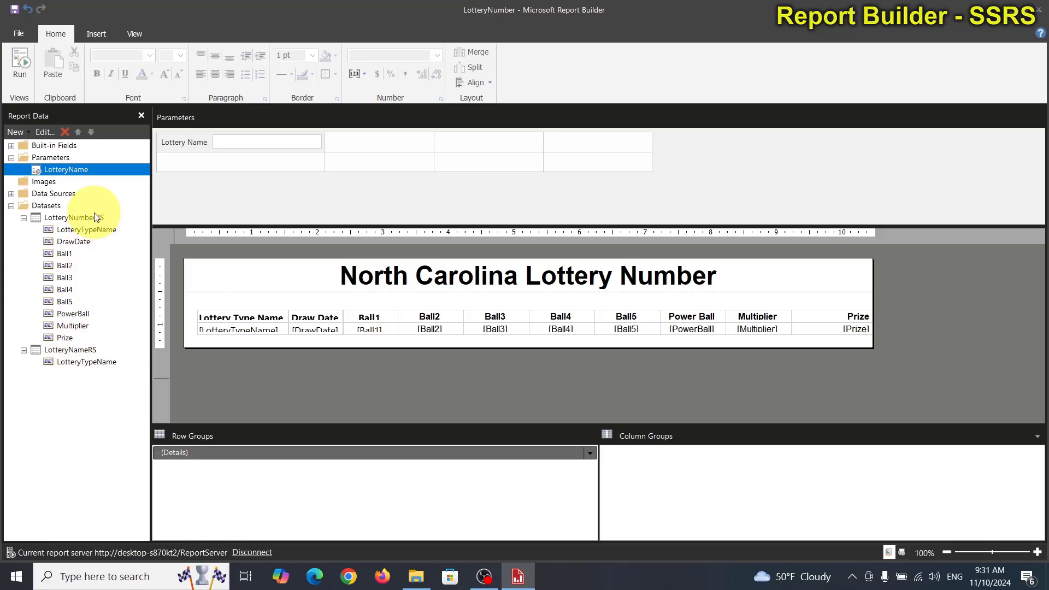
double_click(78, 169)
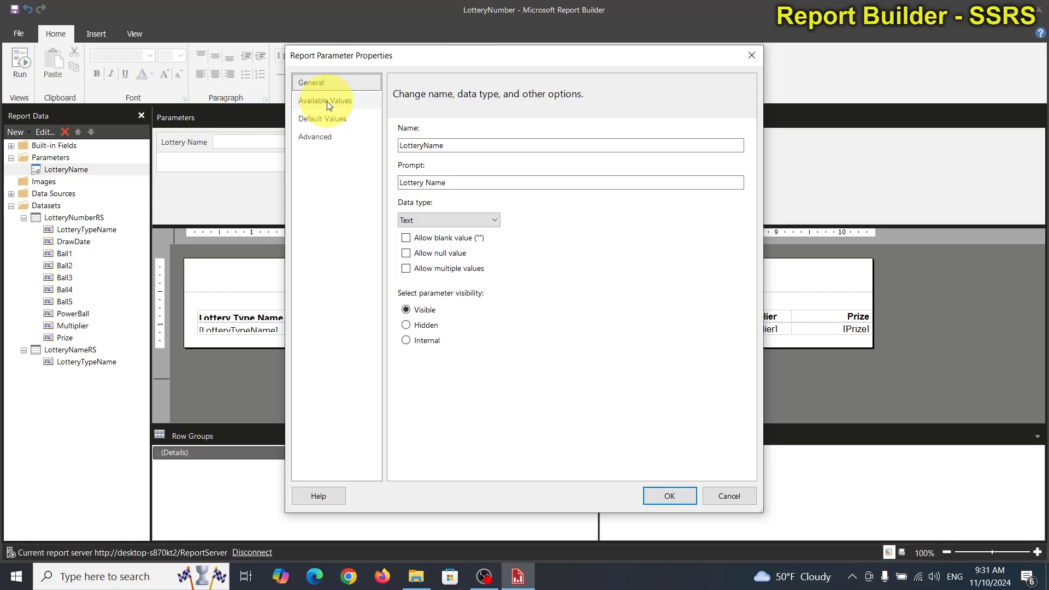
left_click(327, 101)
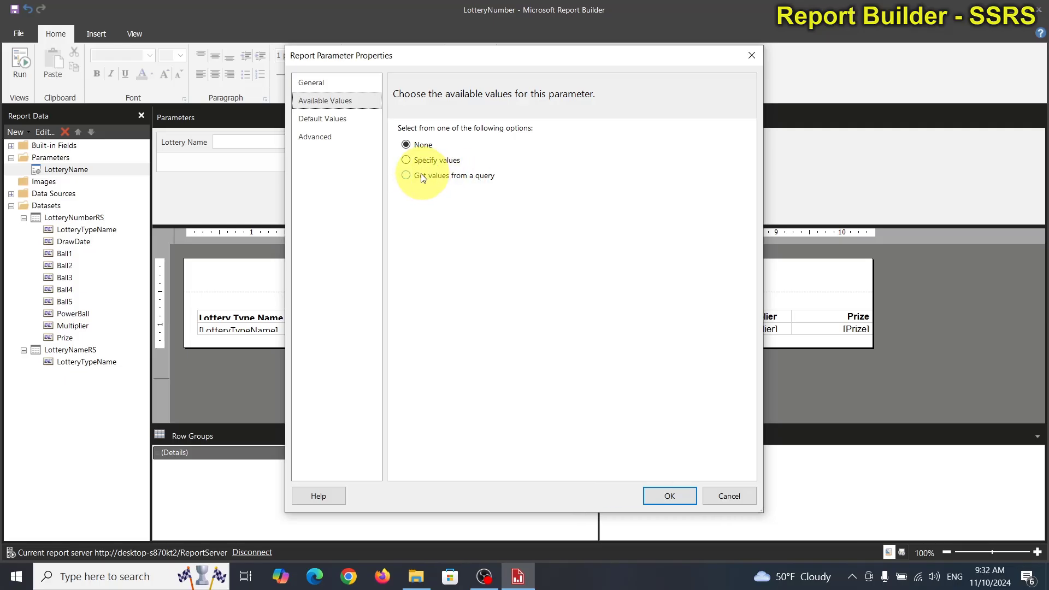
left_click(315, 119)
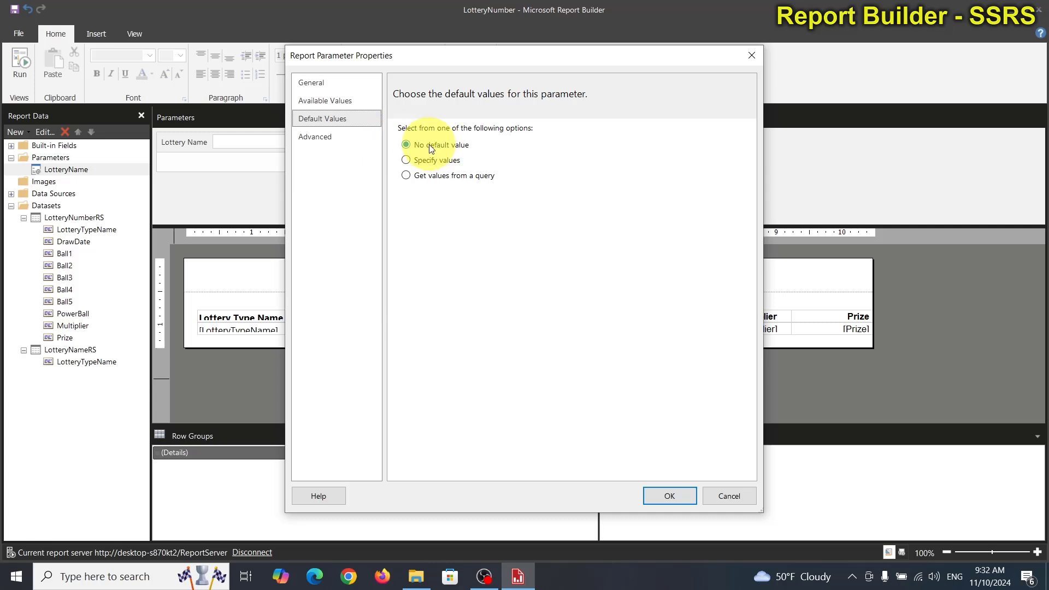
left_click(325, 104)
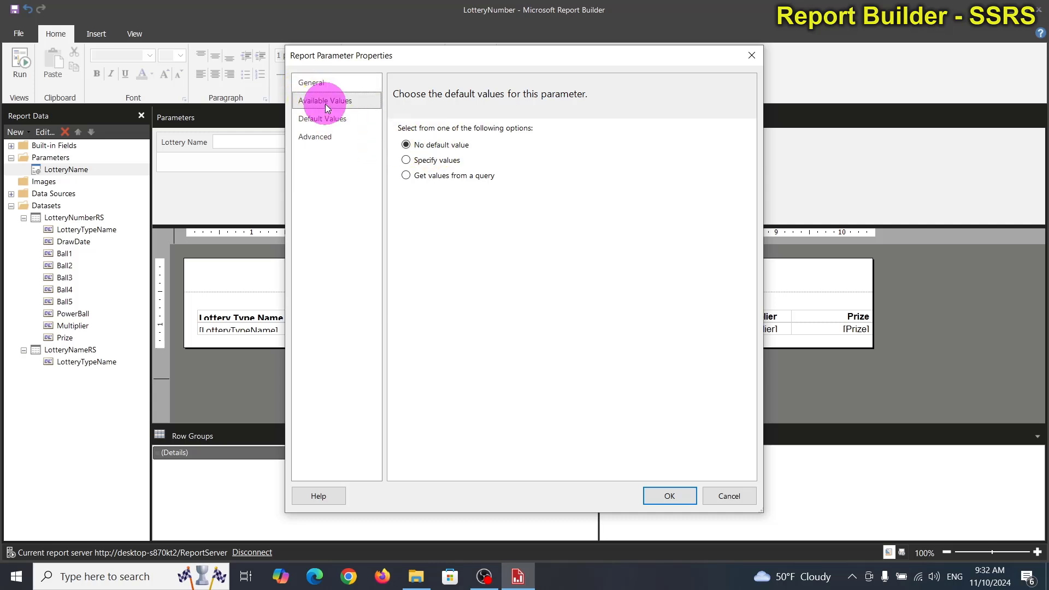
left_click(411, 176)
left_click(435, 225)
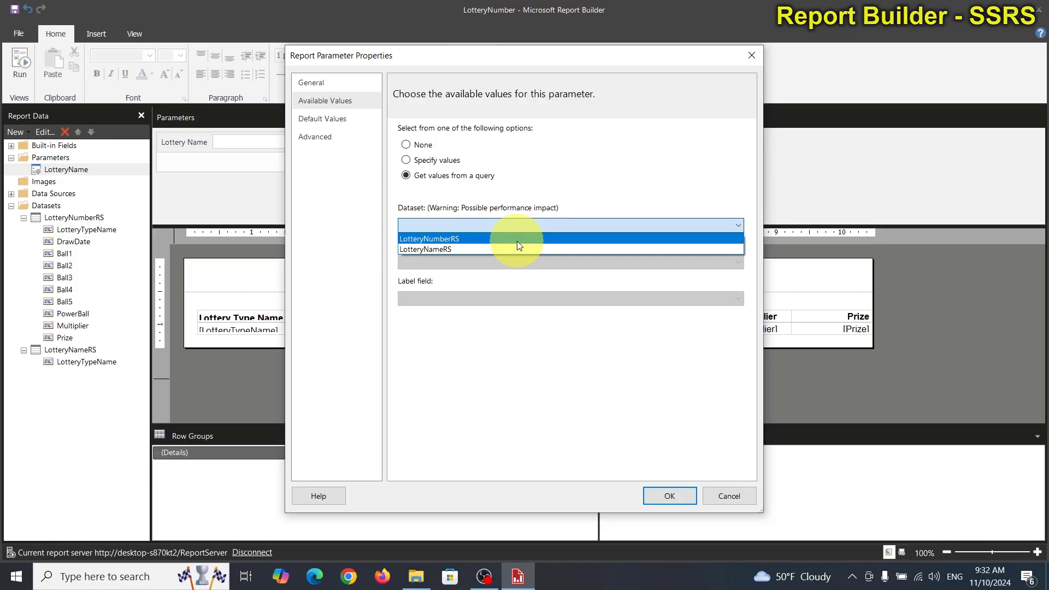
left_click(443, 249)
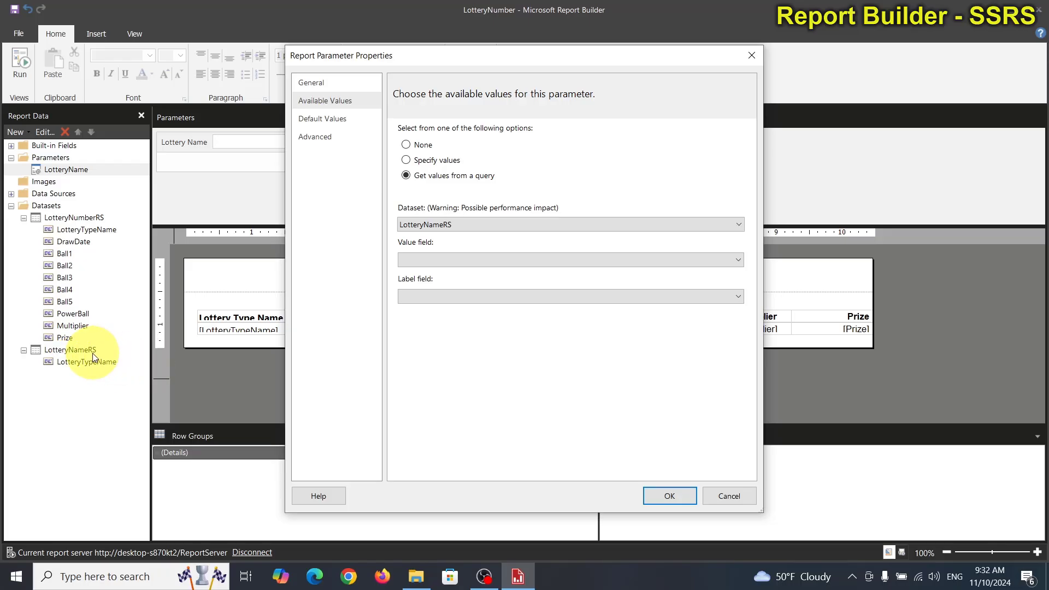
Step: Use LotteryTypeName as both the value field and the label field of the parameter's available values, and apply the properties
left_click(477, 261)
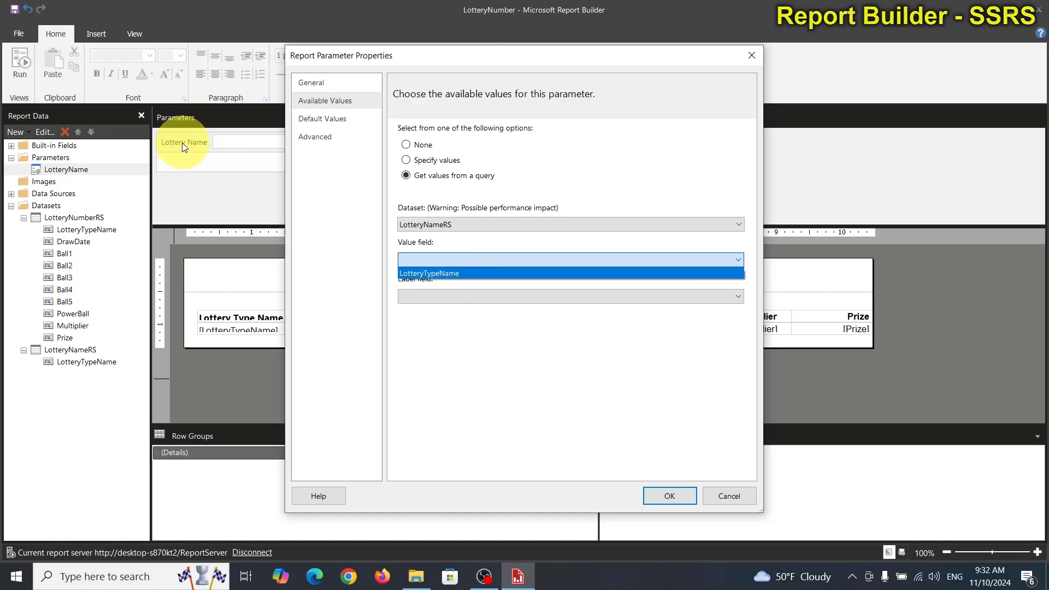
left_click(444, 275)
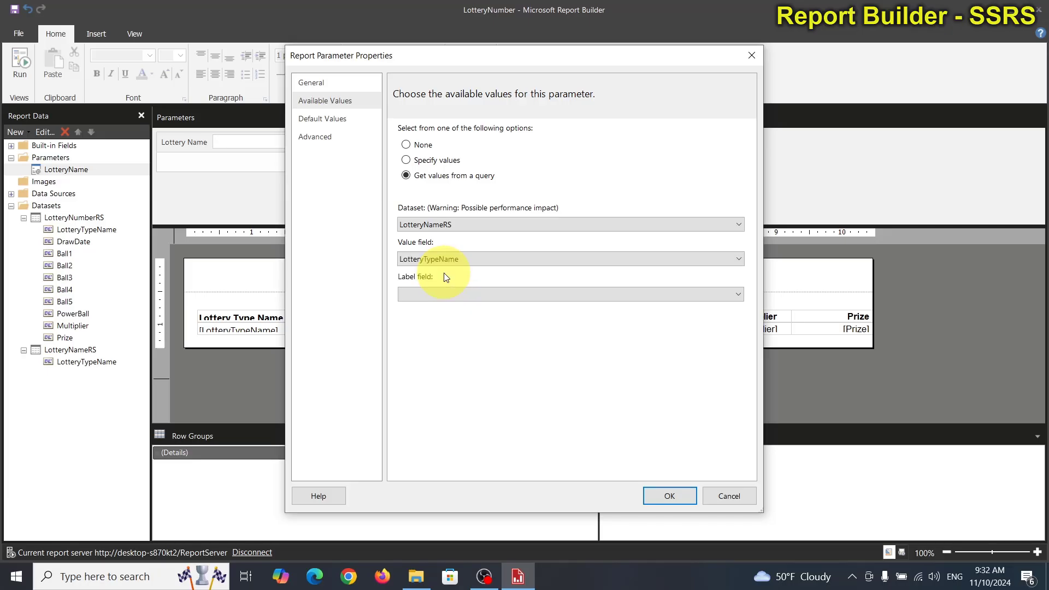
left_click(432, 294)
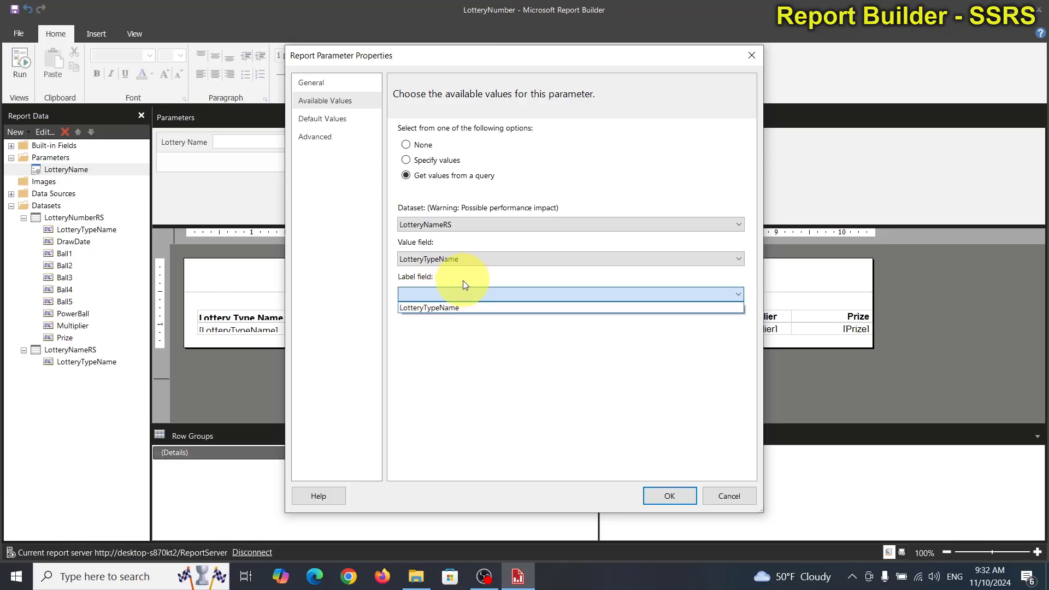
left_click(440, 307)
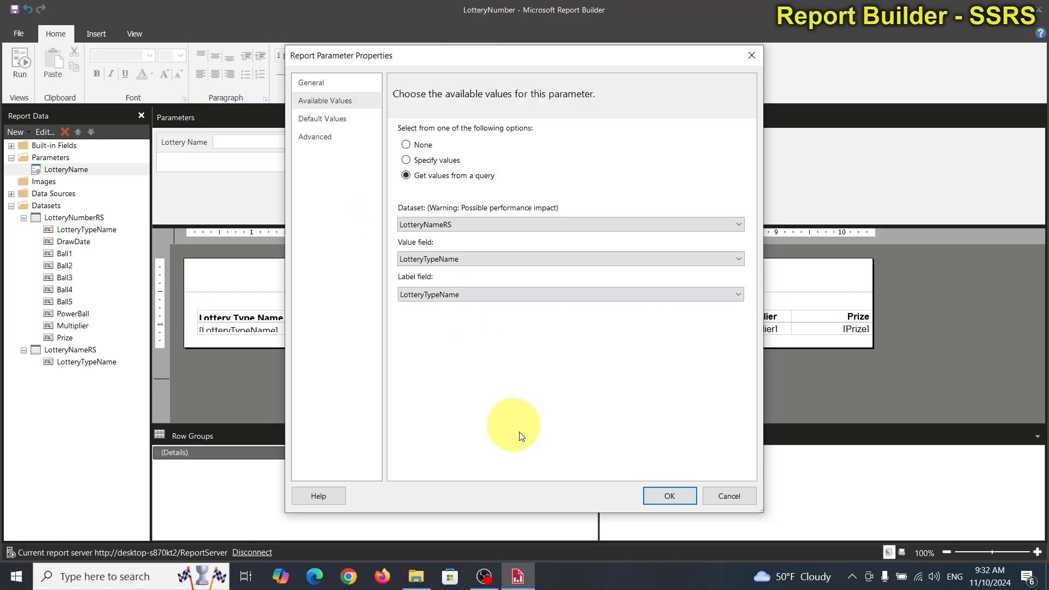
left_click(660, 494)
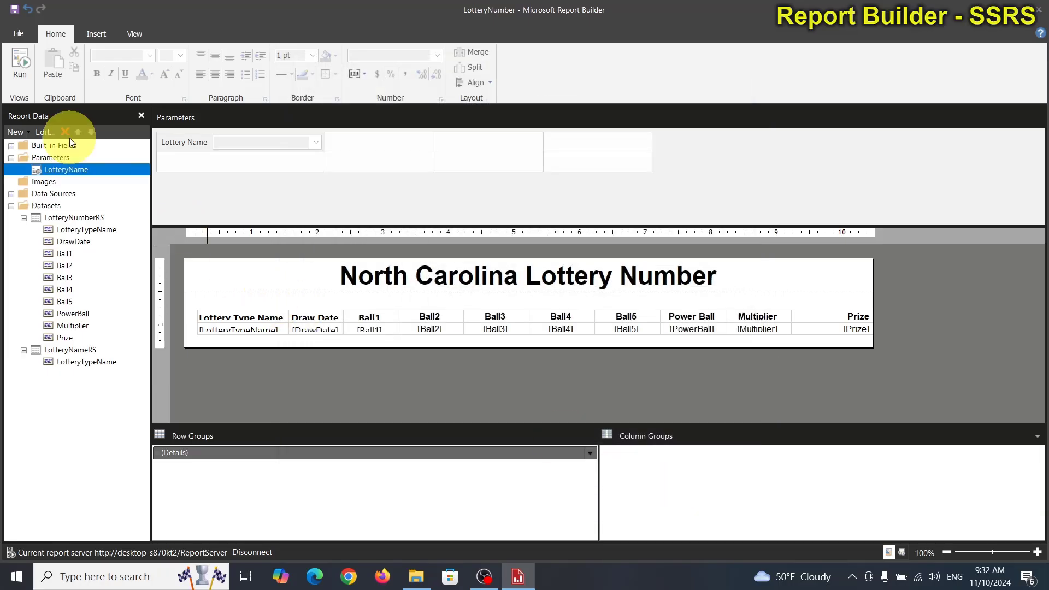
Step: Run the report to check the Lottery Name selection prompt and return to design view
left_click(26, 58)
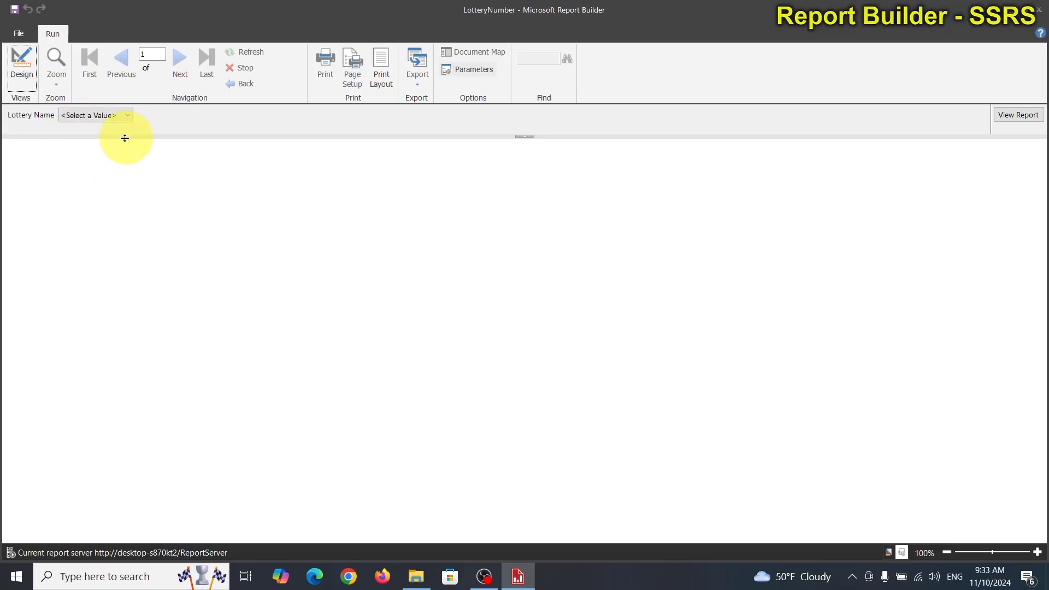
left_click(24, 68)
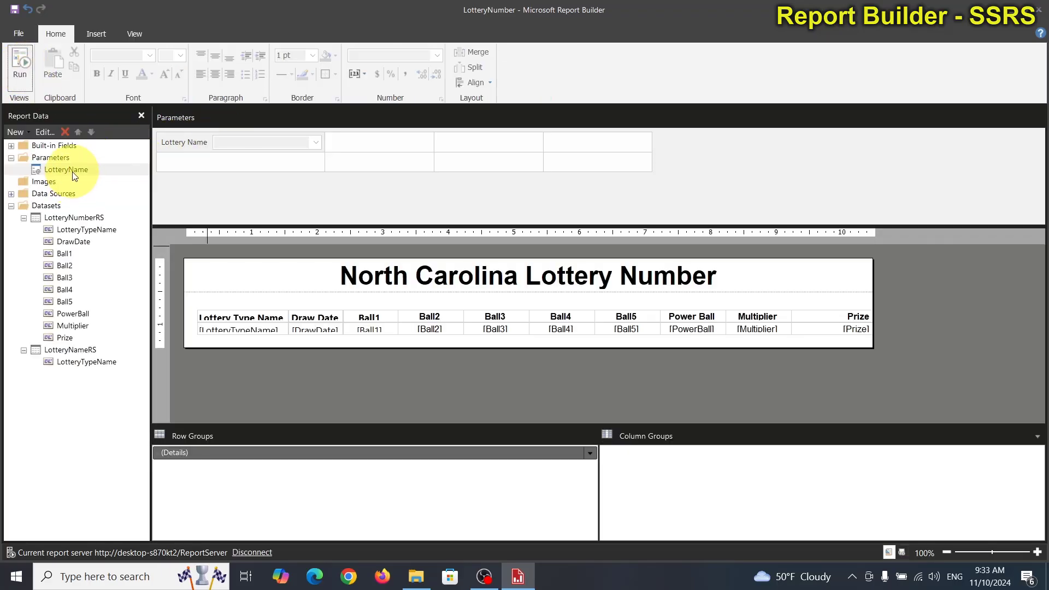
Step: Give the LotteryName parameter a specified default value of "Cash Five" and apply the parameter properties
double_click(73, 173)
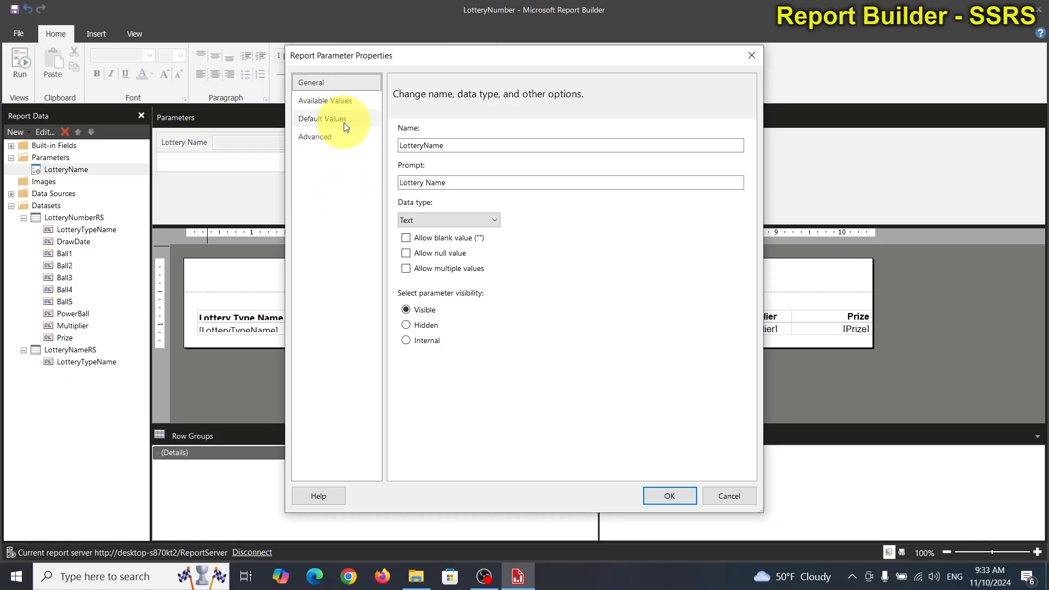
left_click(344, 121)
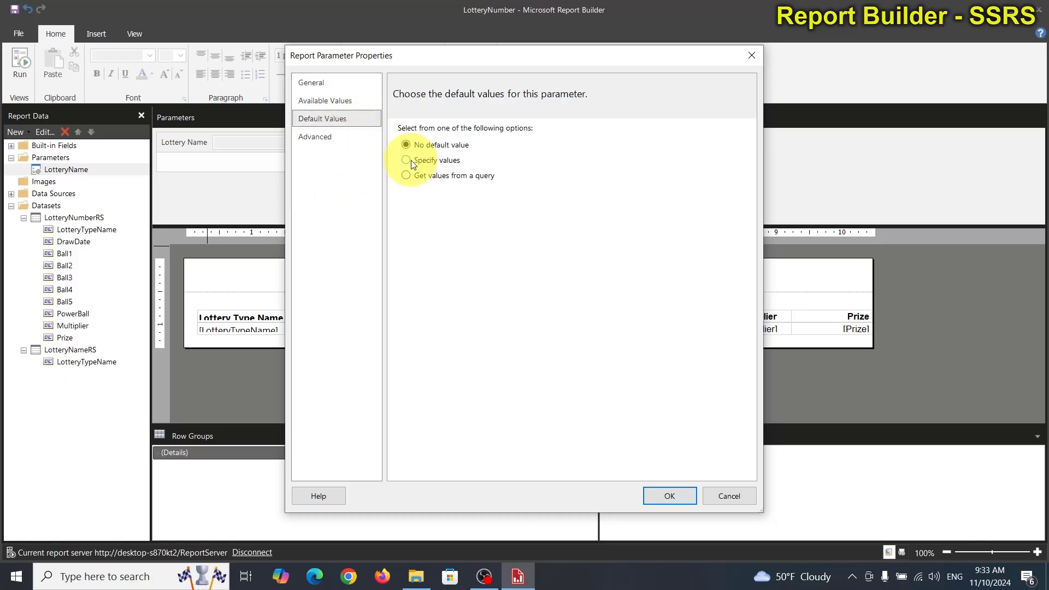
left_click(413, 164)
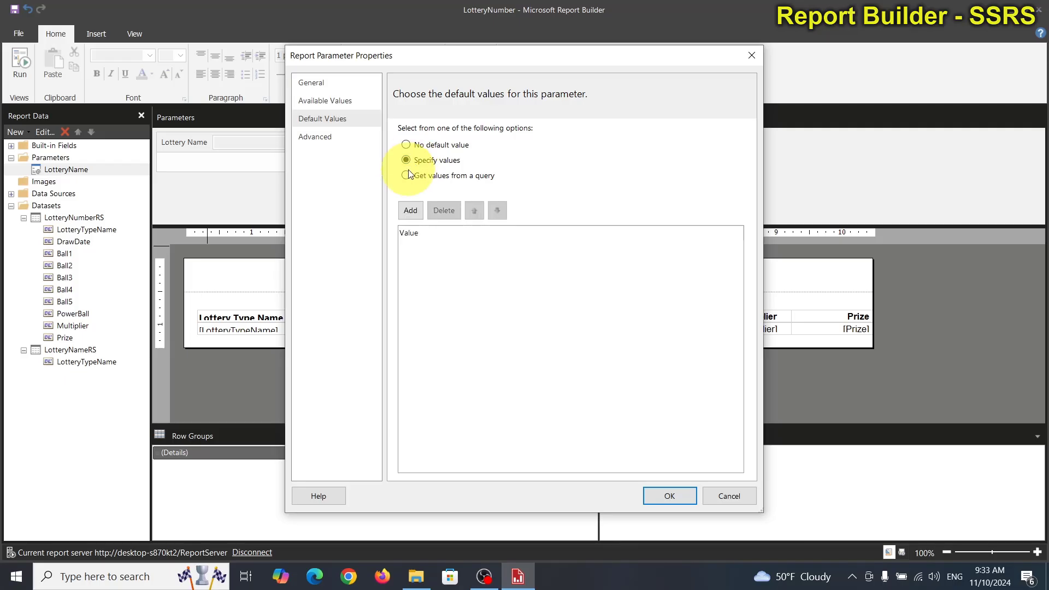
left_click(407, 175)
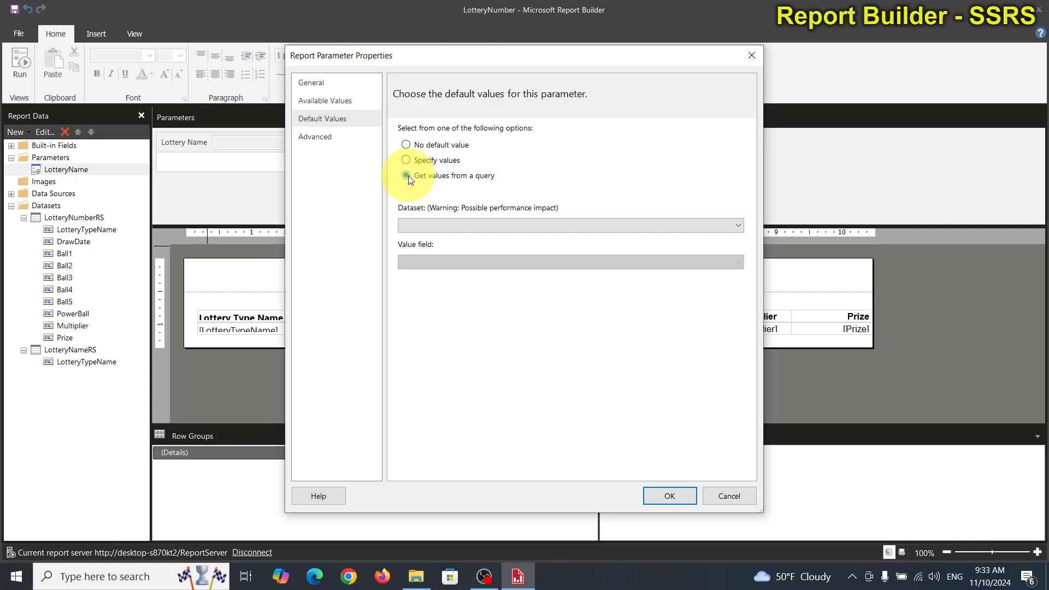
left_click(407, 159)
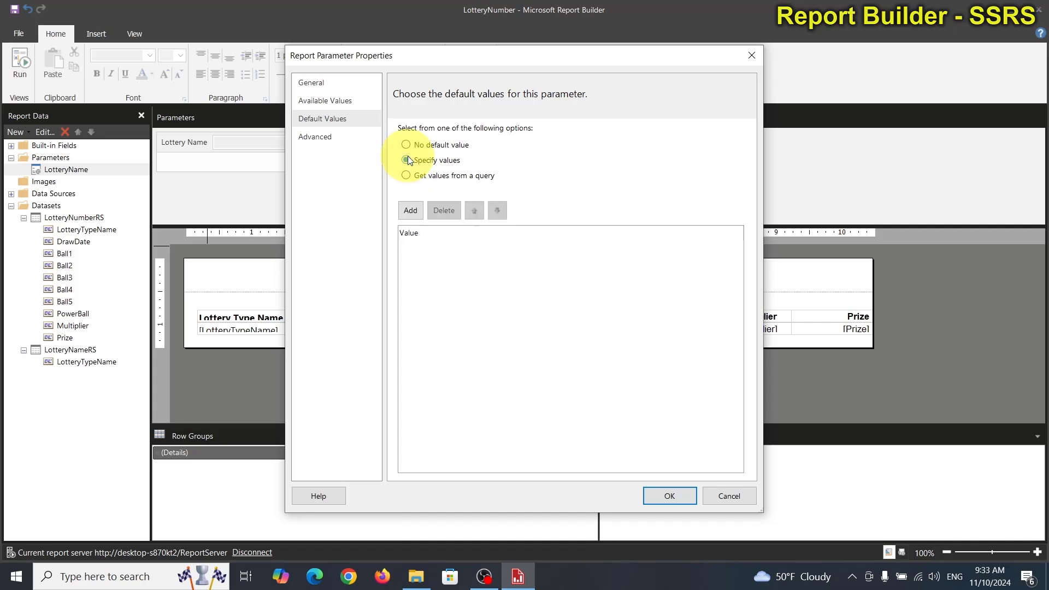
left_click(409, 209)
left_click(452, 249)
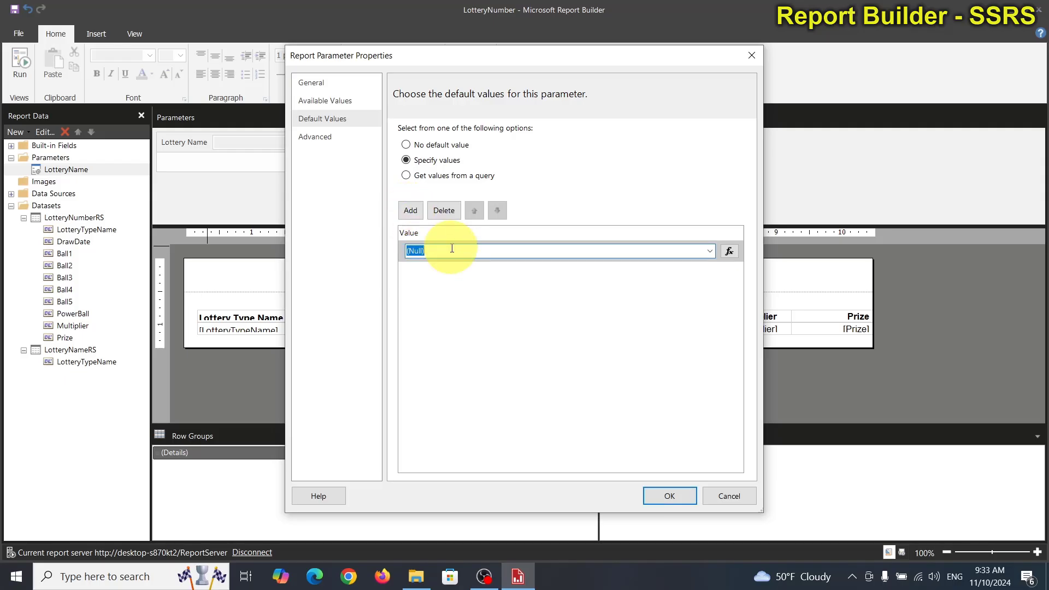
type("Cash Five")
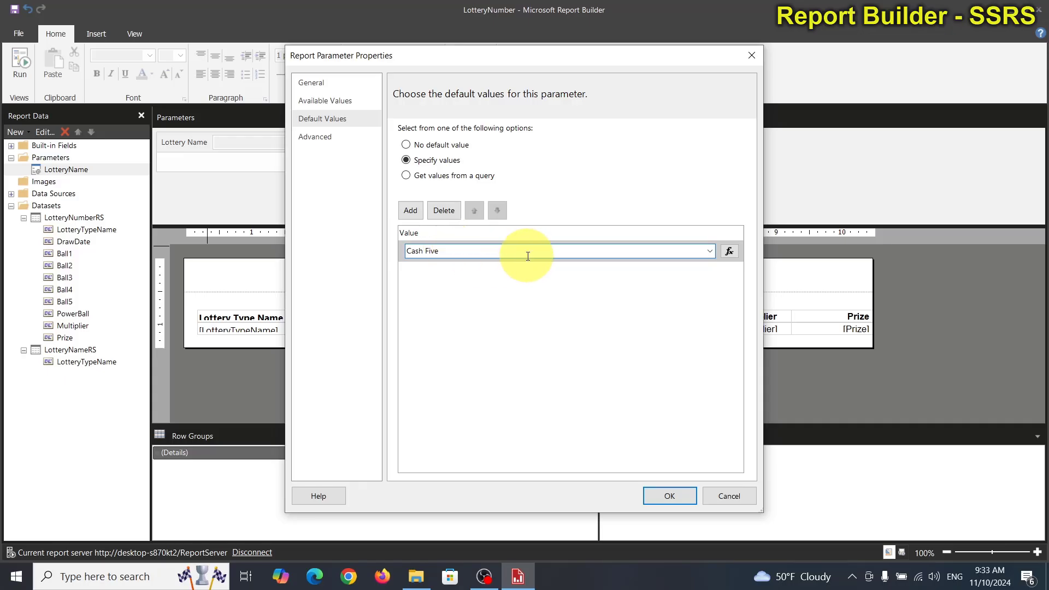
left_click(673, 496)
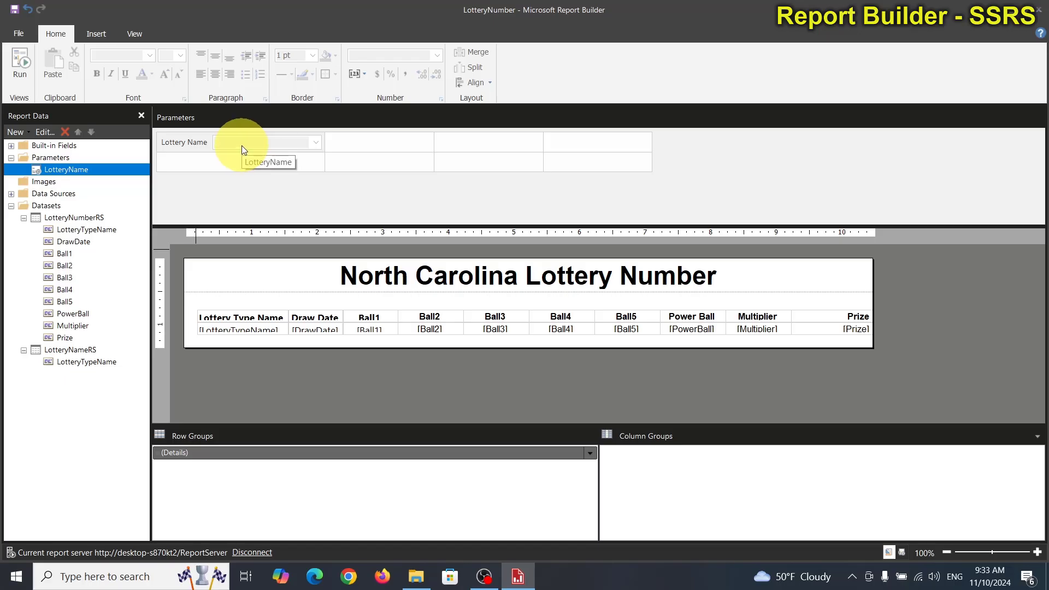
Step: Run the report, view it for Lucky for Life, look through the draw dates, and return to design view
left_click(19, 60)
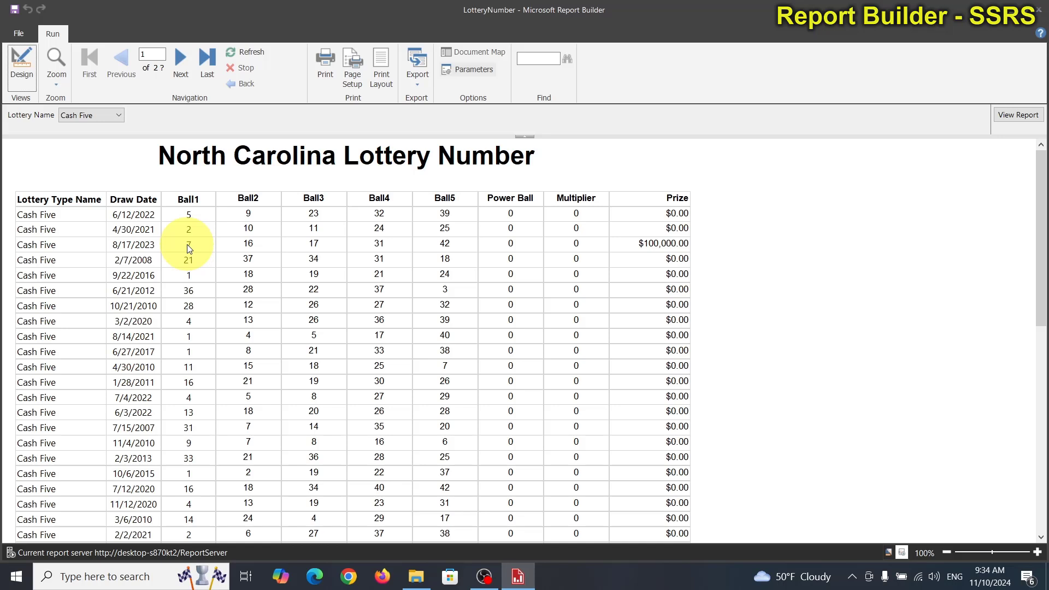
left_click(120, 115)
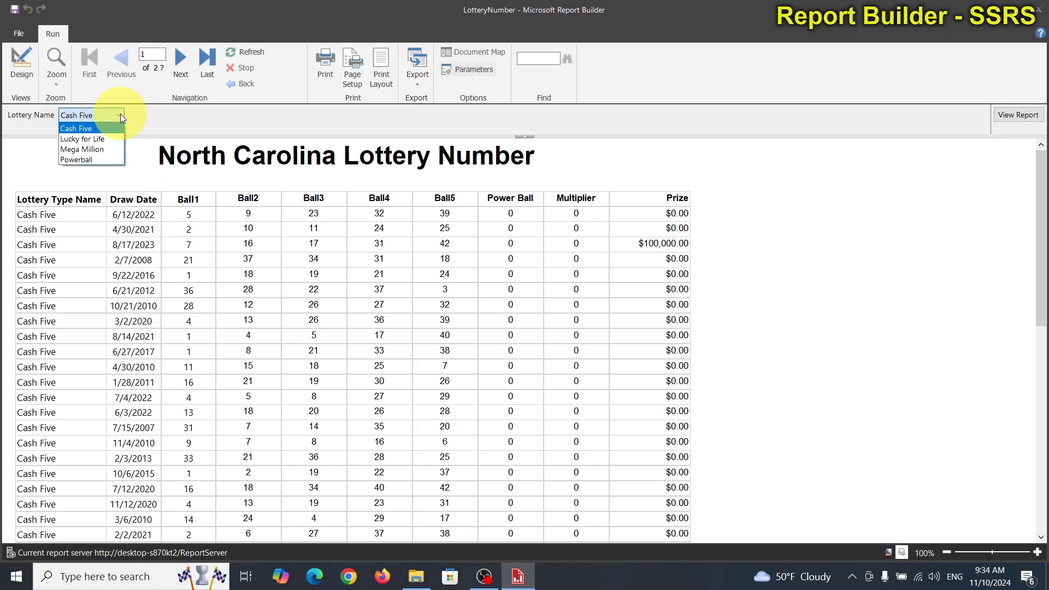
left_click(100, 139)
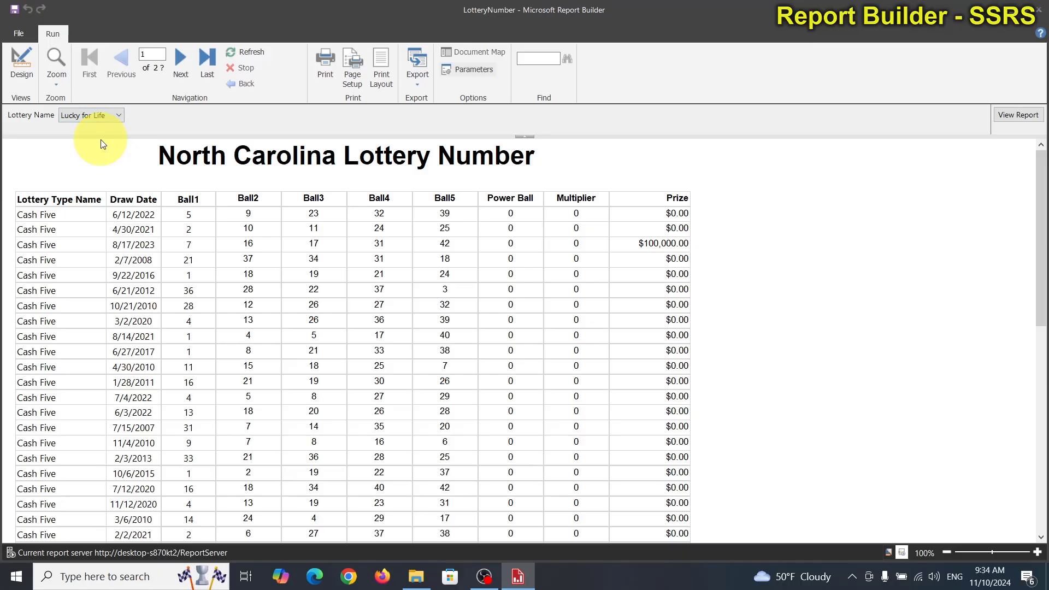
left_click(1020, 116)
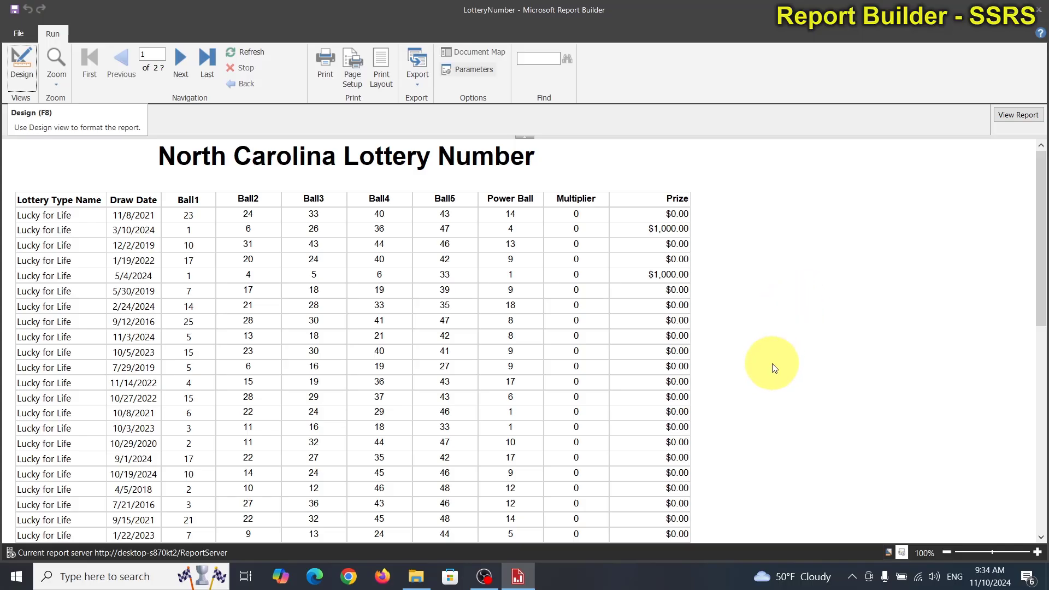
scroll(754, 388, "down", 5)
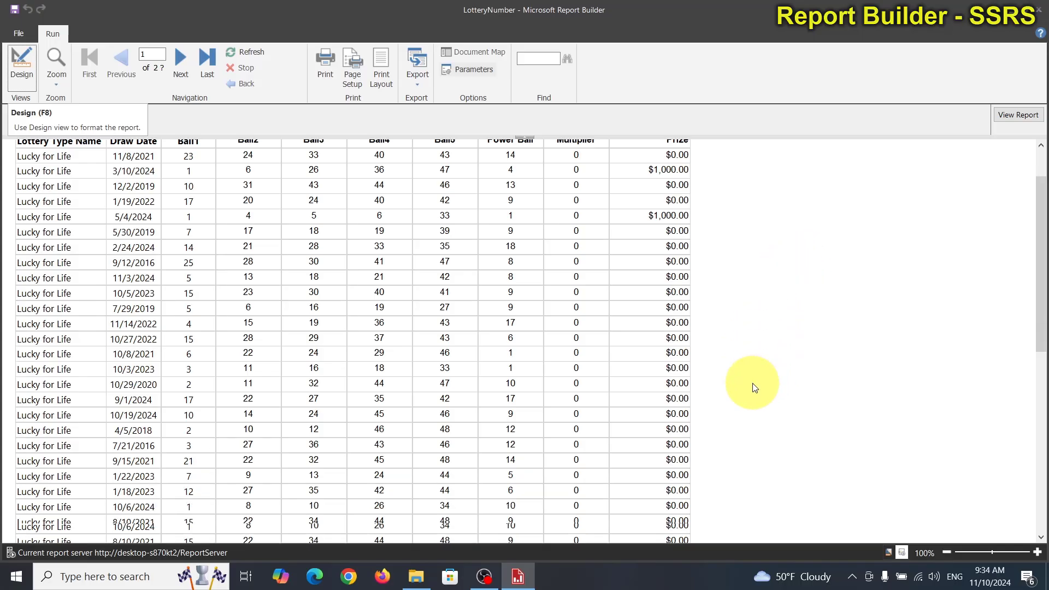
scroll(754, 387, "down", 10)
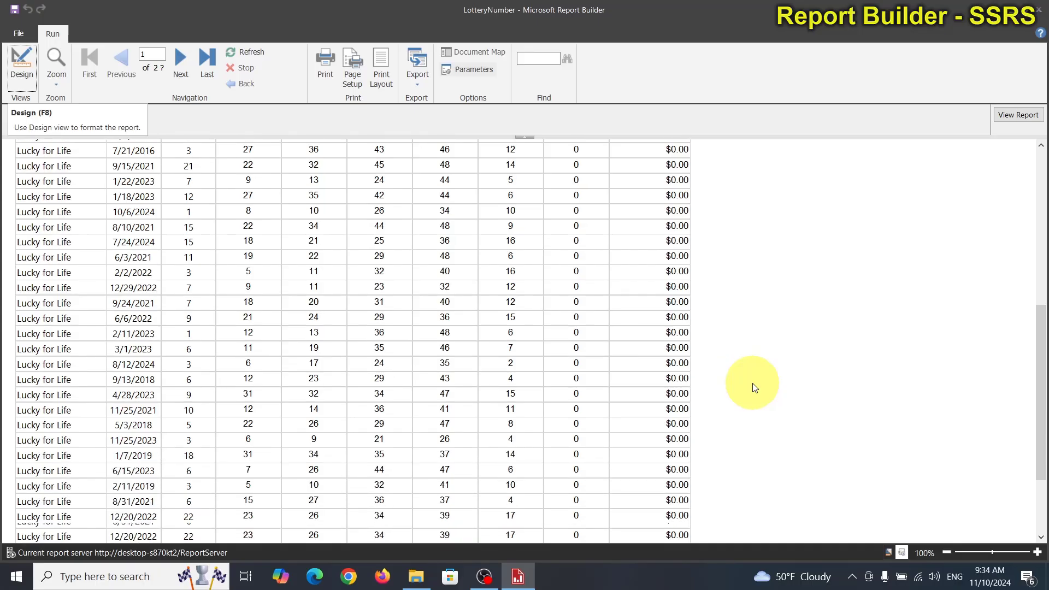
scroll(755, 388, "down", 4)
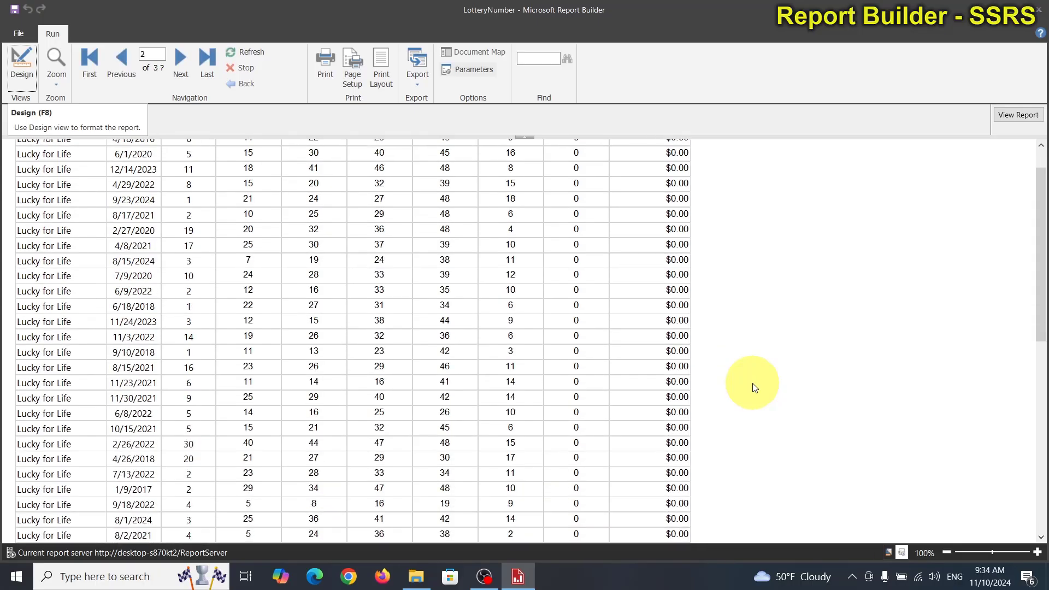
scroll(755, 387, "down", 3)
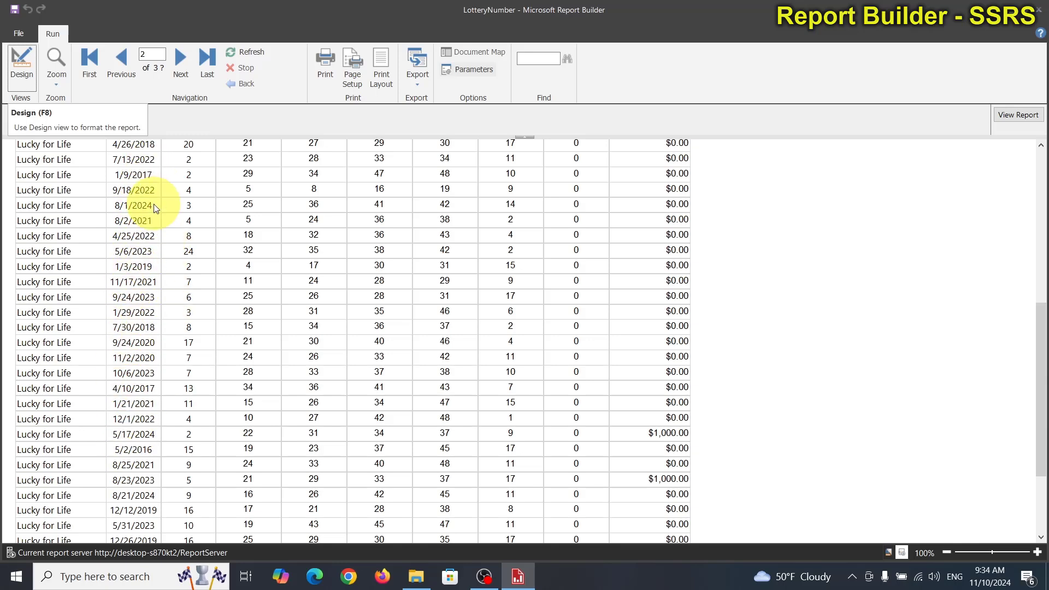
left_click(22, 62)
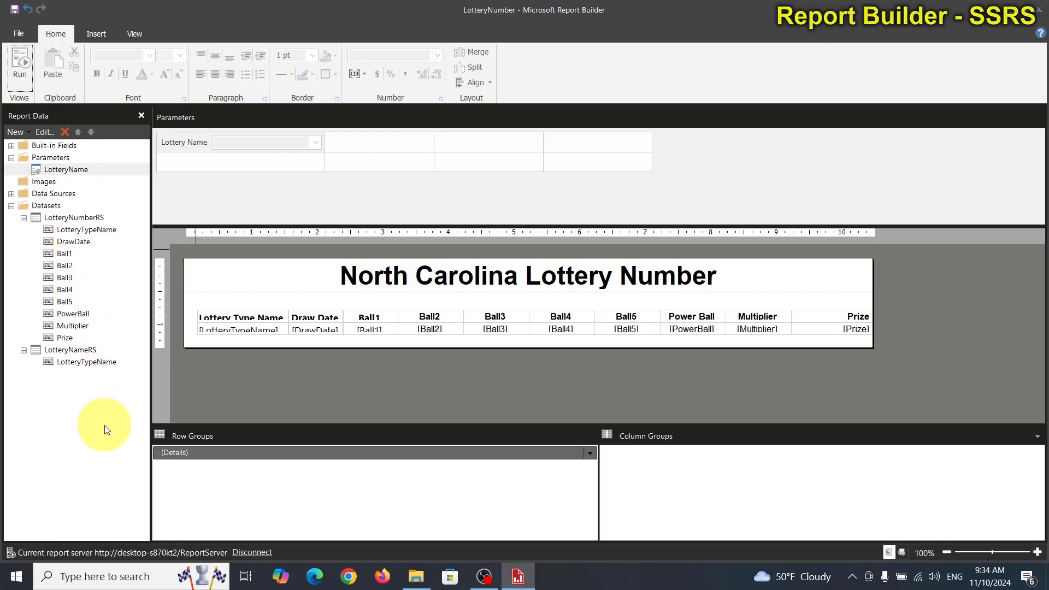
Step: Append "order by d.DrawDate desc" on a new line of the LotteryNumberRS query and apply the dataset properties
double_click(81, 218)
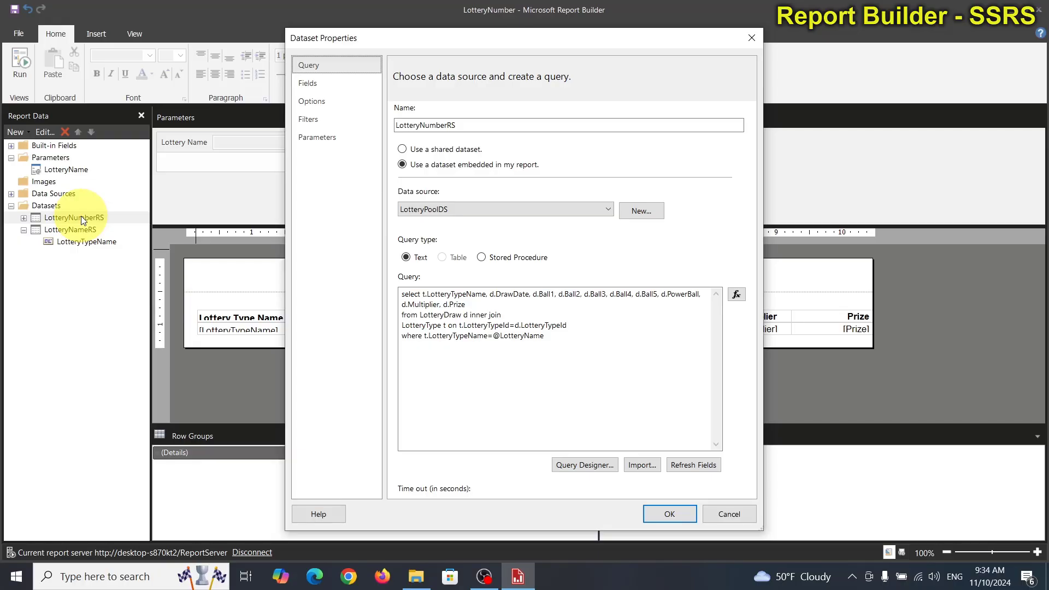
left_click(556, 337)
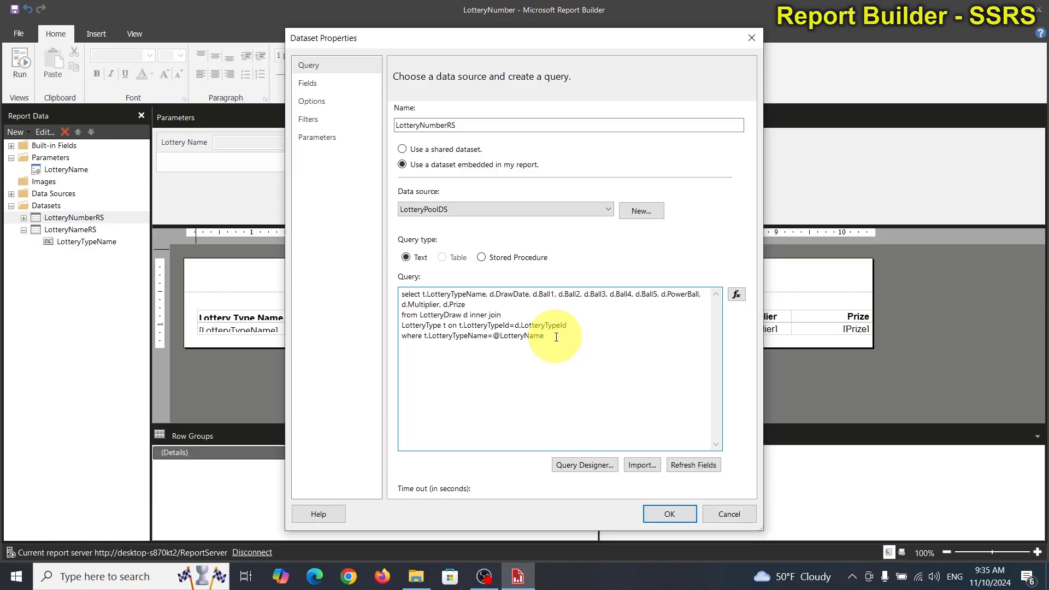
key("Return")
type("order by d.DrawDate desc")
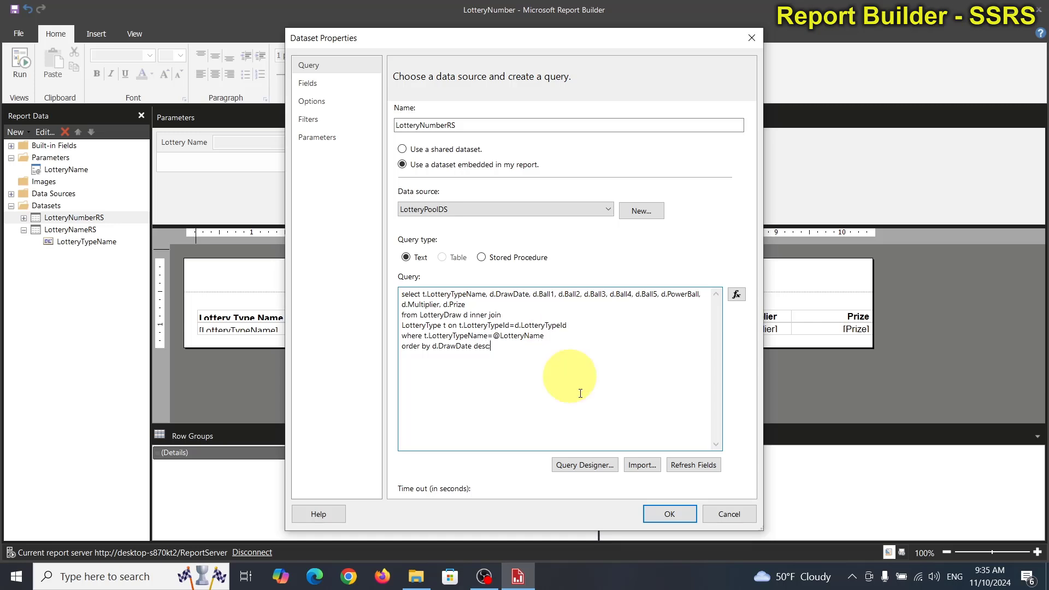
left_click(671, 511)
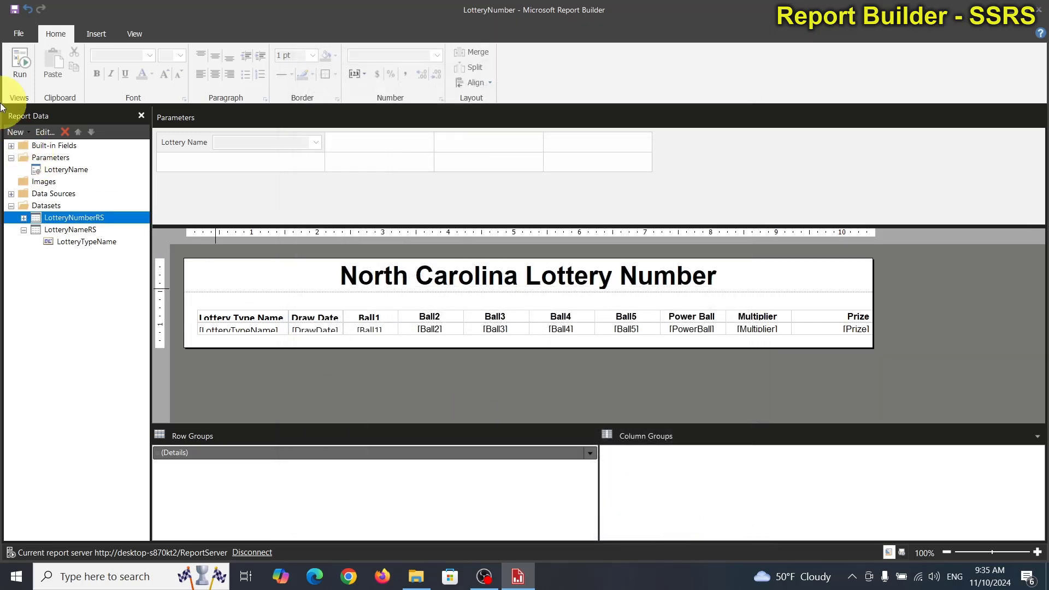
Step: Run the report to check the draw date order for the default lottery and return to design view
left_click(24, 61)
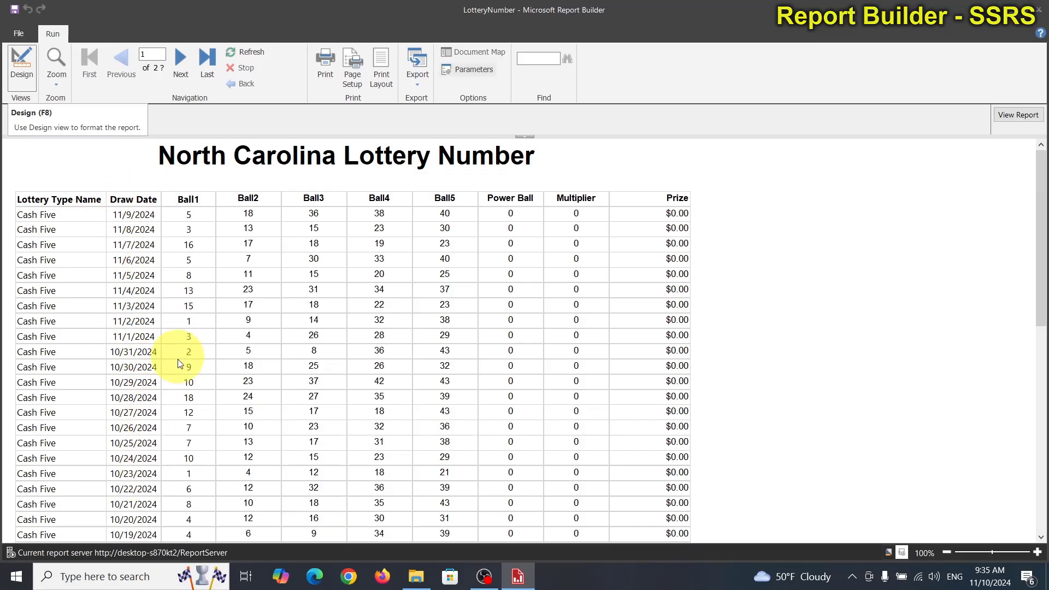
scroll(178, 365, "down", 6)
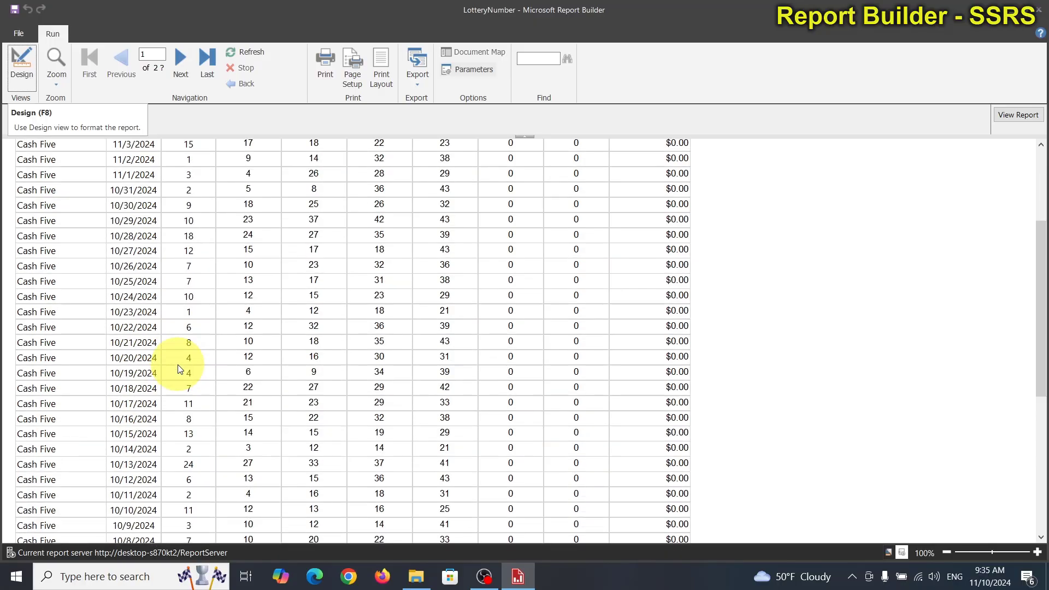
scroll(178, 365, "down", 15)
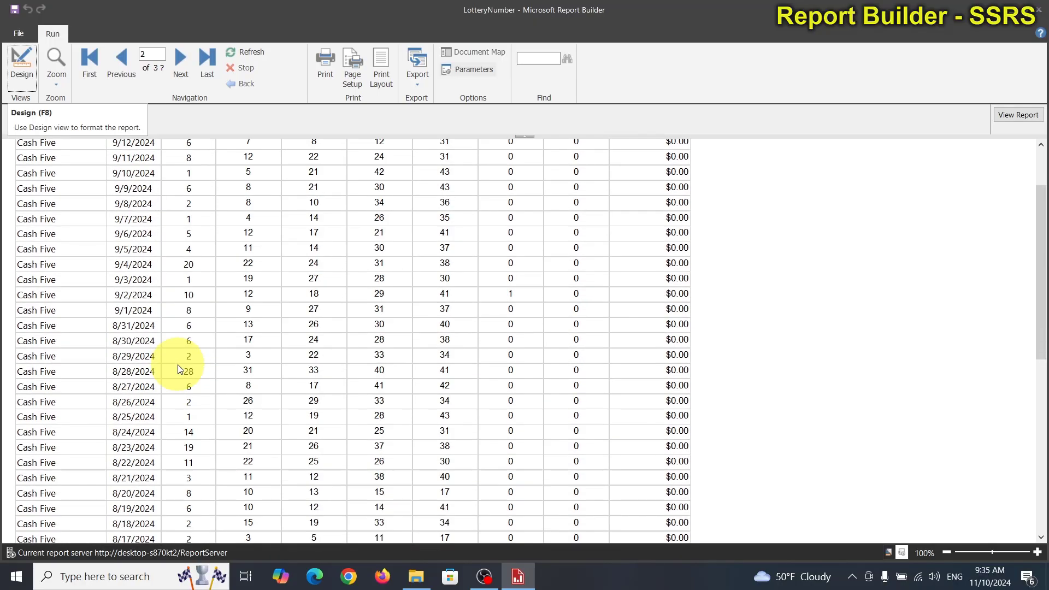
scroll(178, 367, "down", 15)
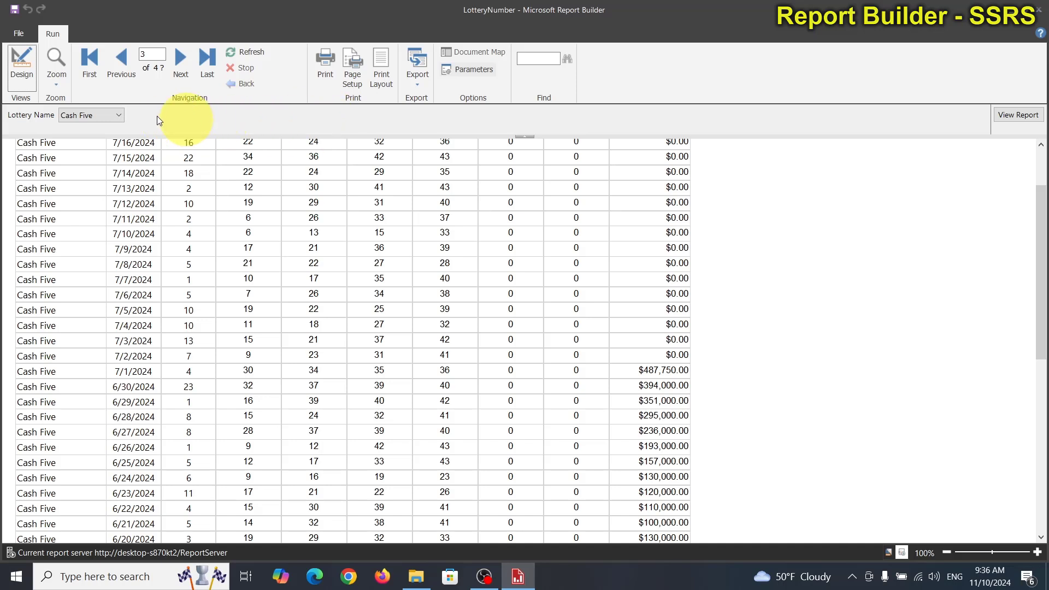
left_click(22, 62)
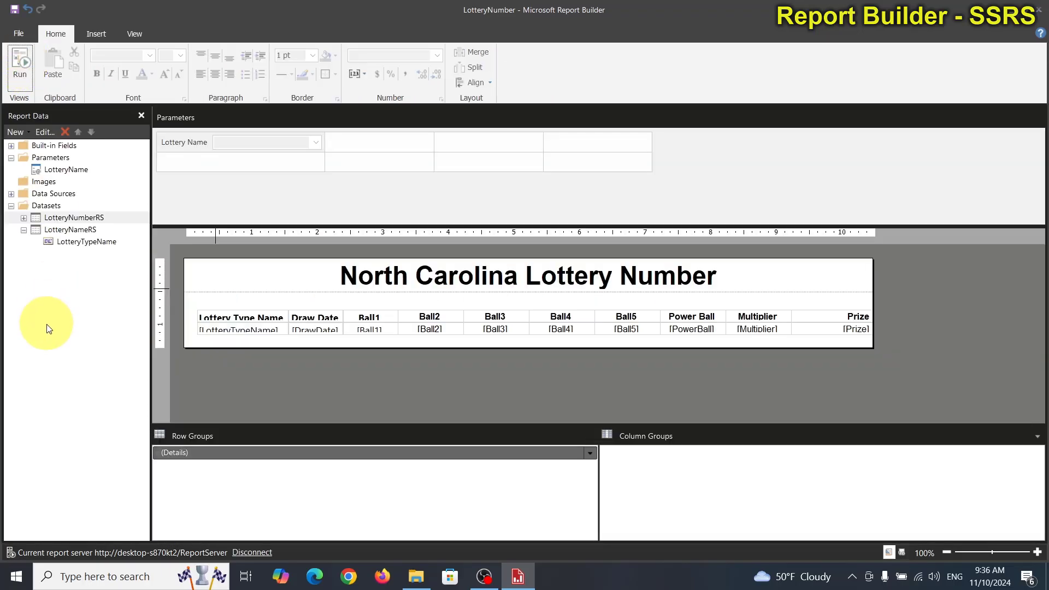
Step: Extend the where clause of the LotteryNumberRS query with "and d.DrawDate", reusing the column name from the select list
double_click(64, 218)
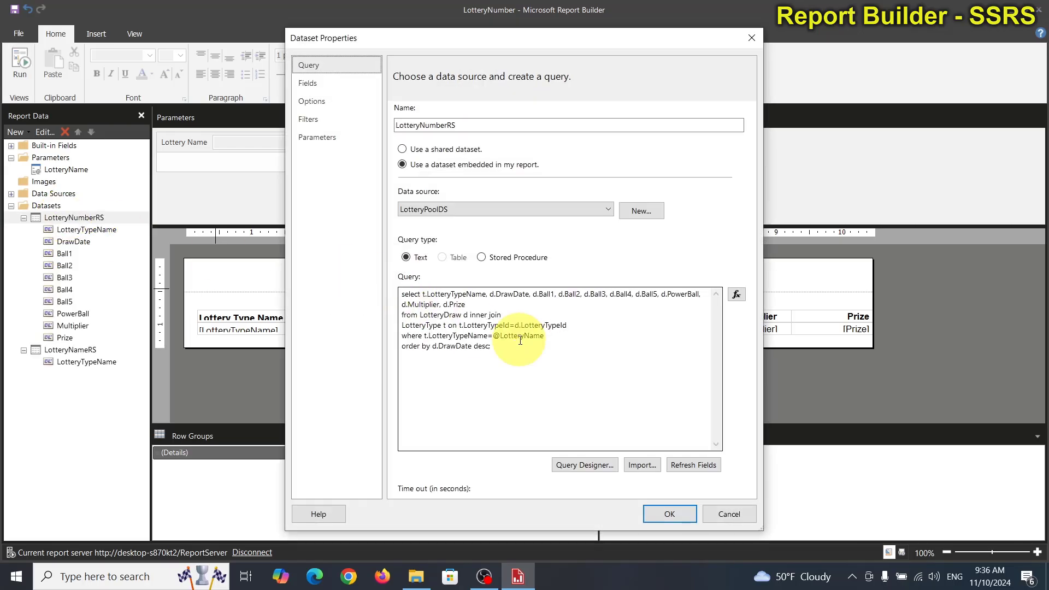
left_click(557, 335)
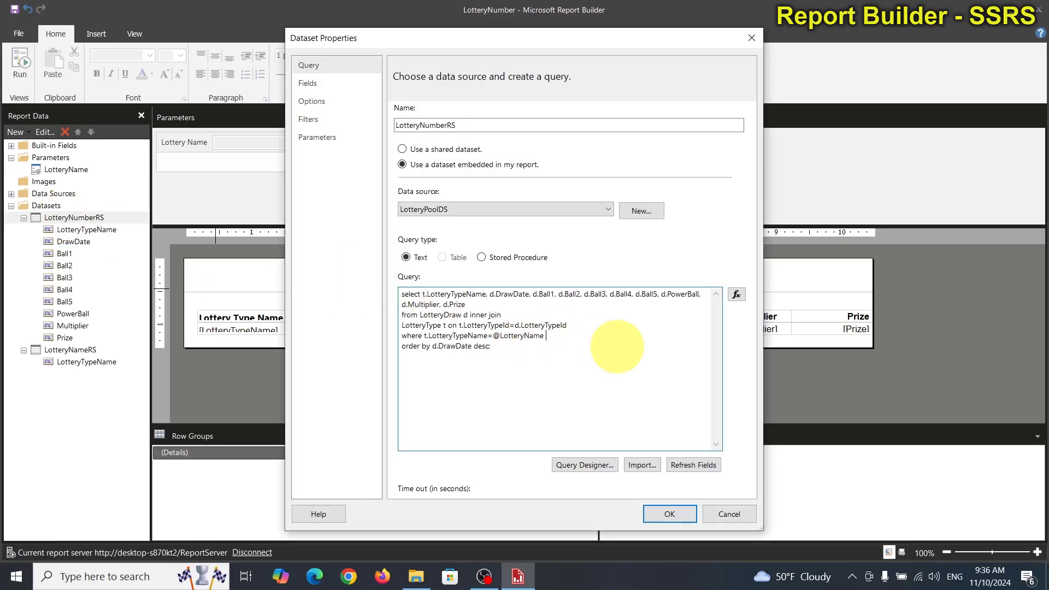
type("and")
double_click(520, 295)
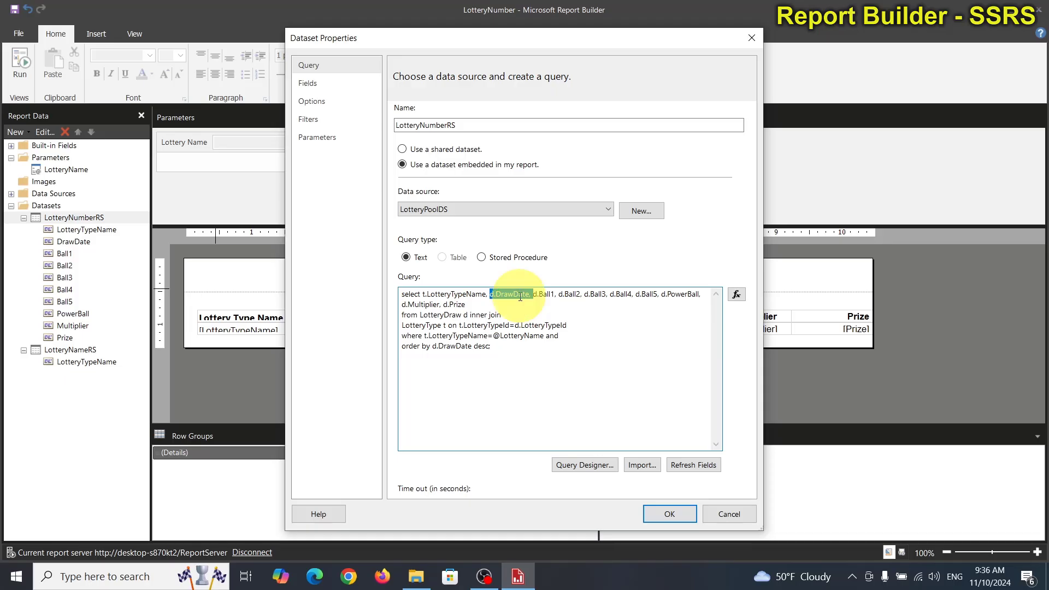
key("ctrl+c")
left_click(588, 336)
key("ctrl+v")
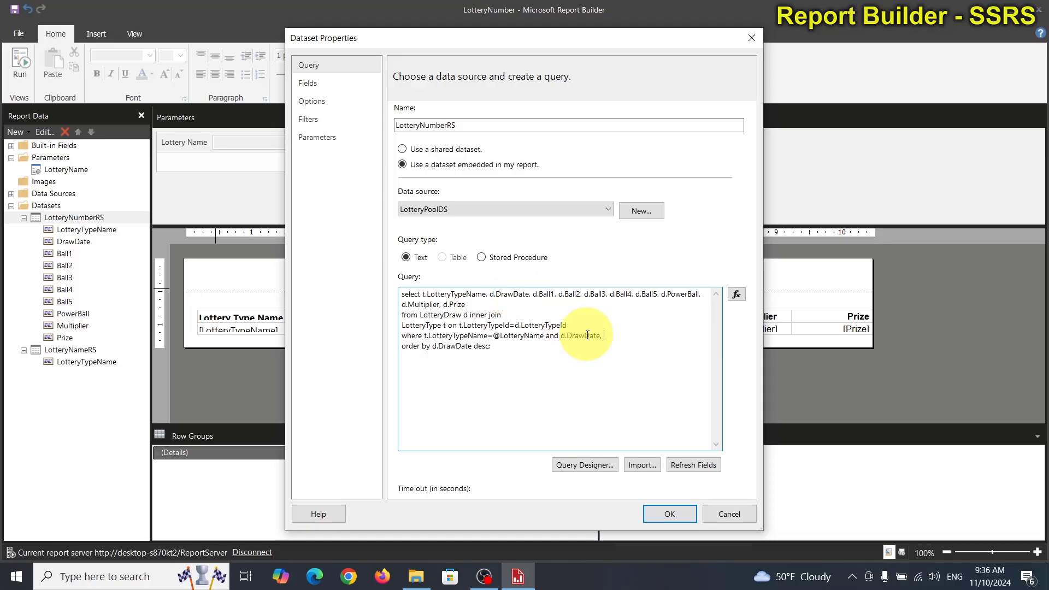
key("BackSpace")
key("BackSpace")
type("between @FromDate and @ToD")
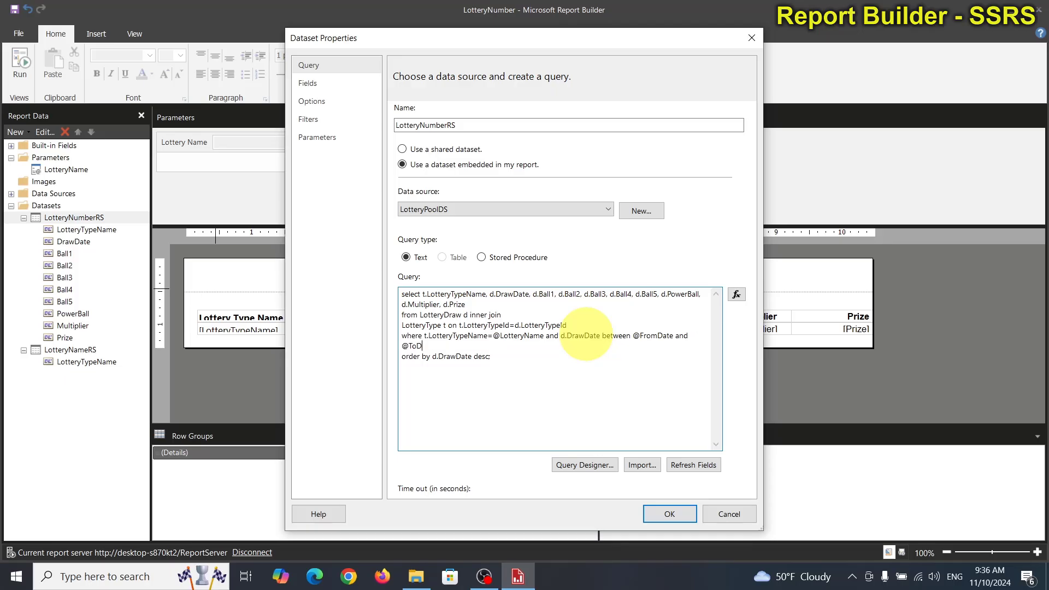
type("tte")
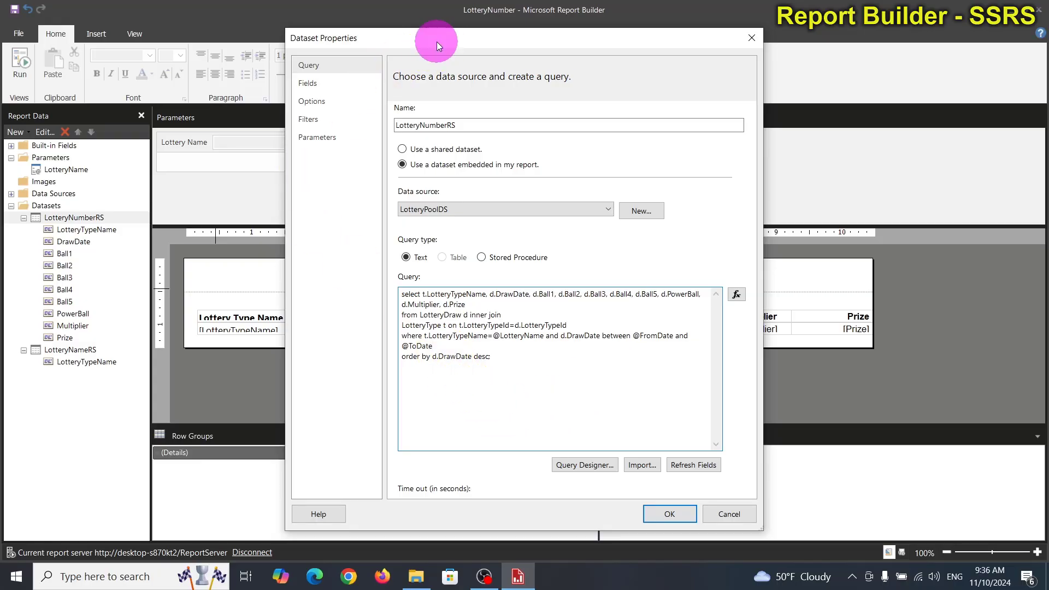
left_click_drag(437, 41, 455, 213)
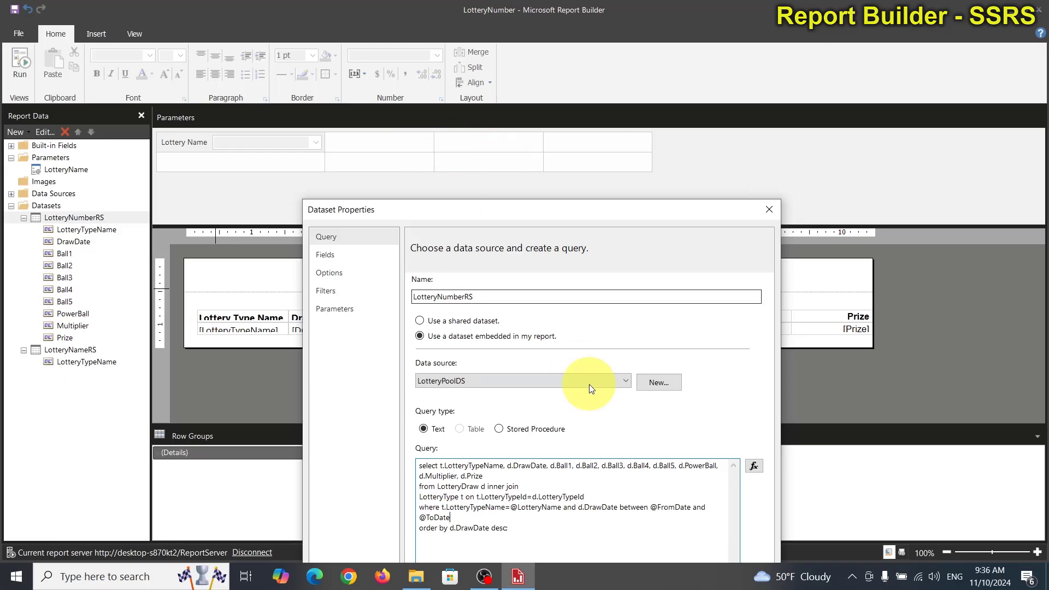
left_click_drag(565, 216, 579, 81)
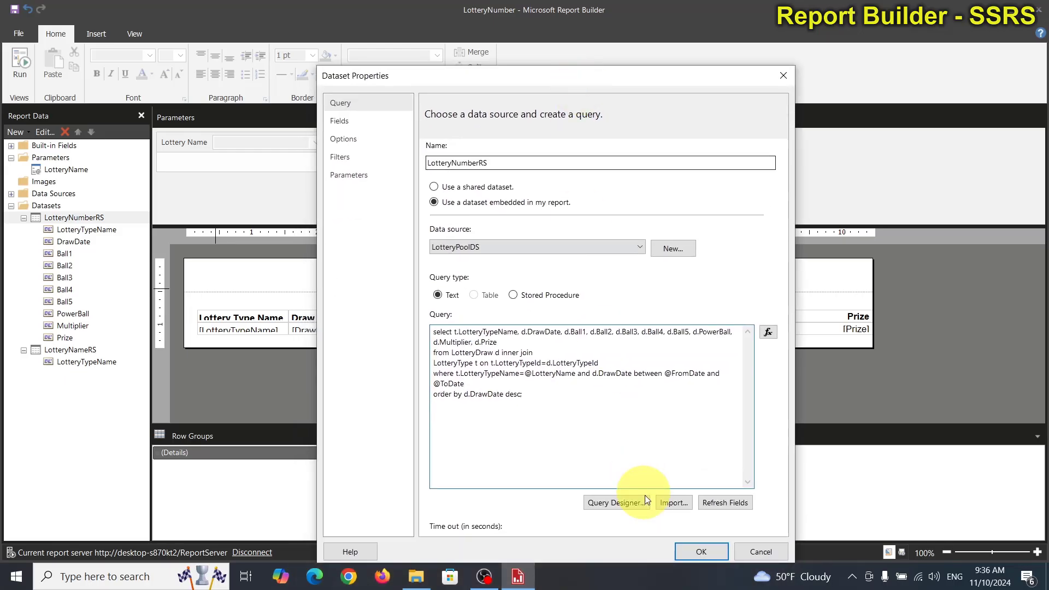
left_click(698, 551)
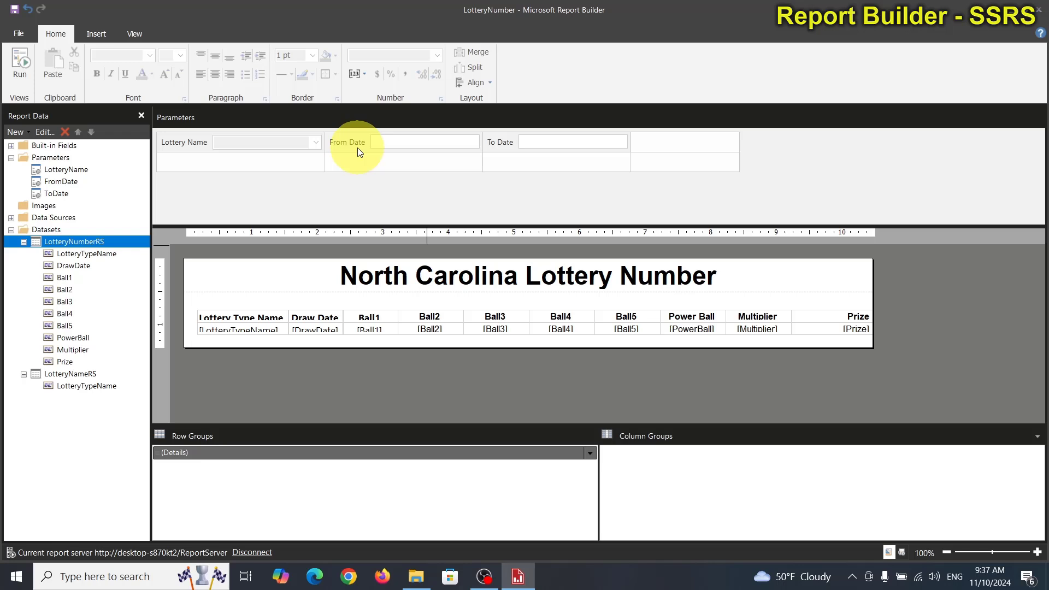
Step: Run the report to check its date prompts, return to design view and set the FromDate parameter's data type to Date/Time
left_click(21, 61)
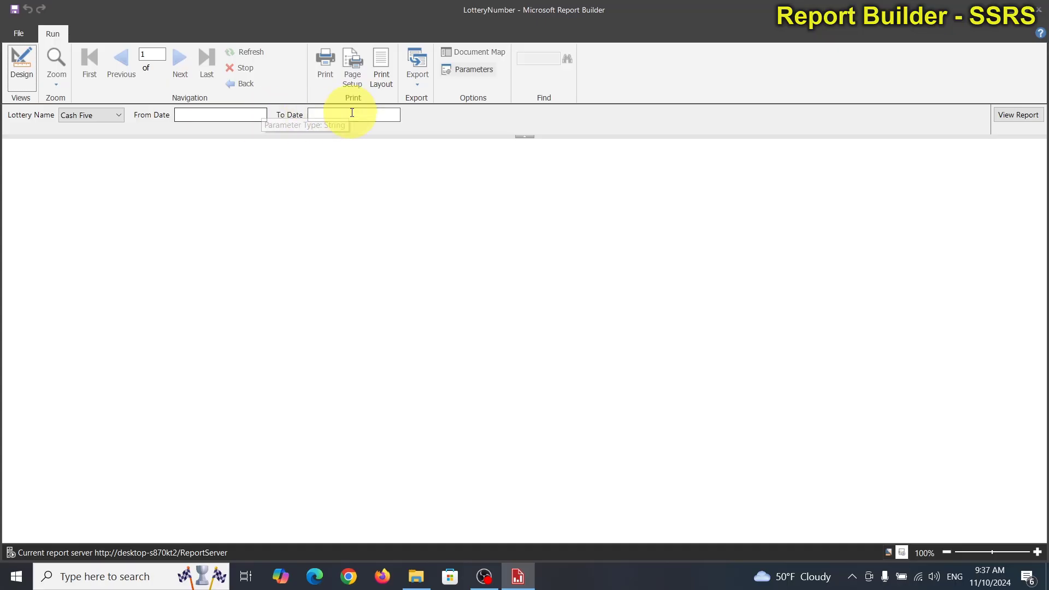
left_click(22, 65)
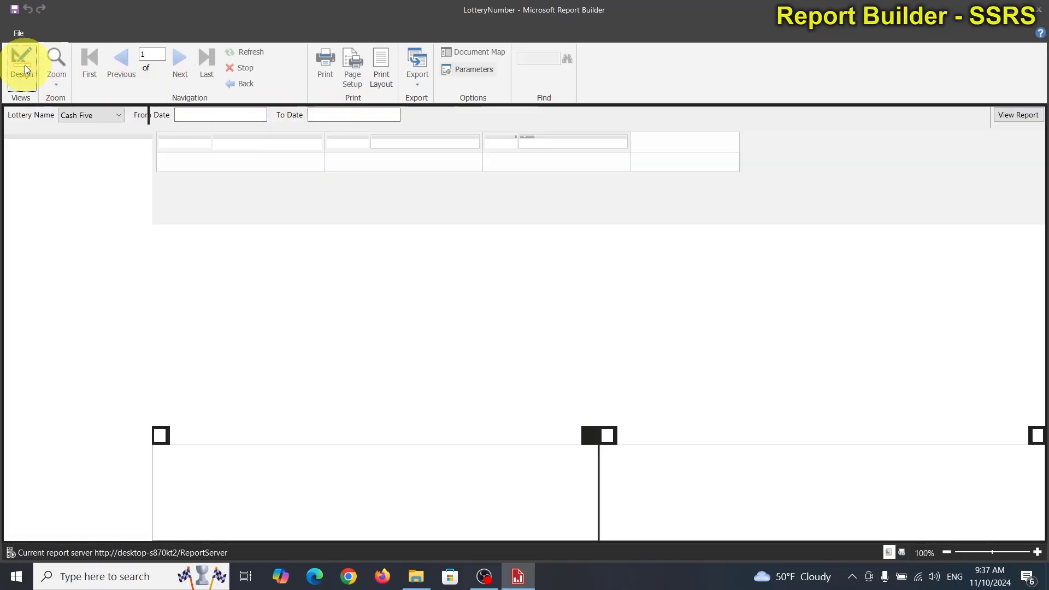
left_click(62, 182)
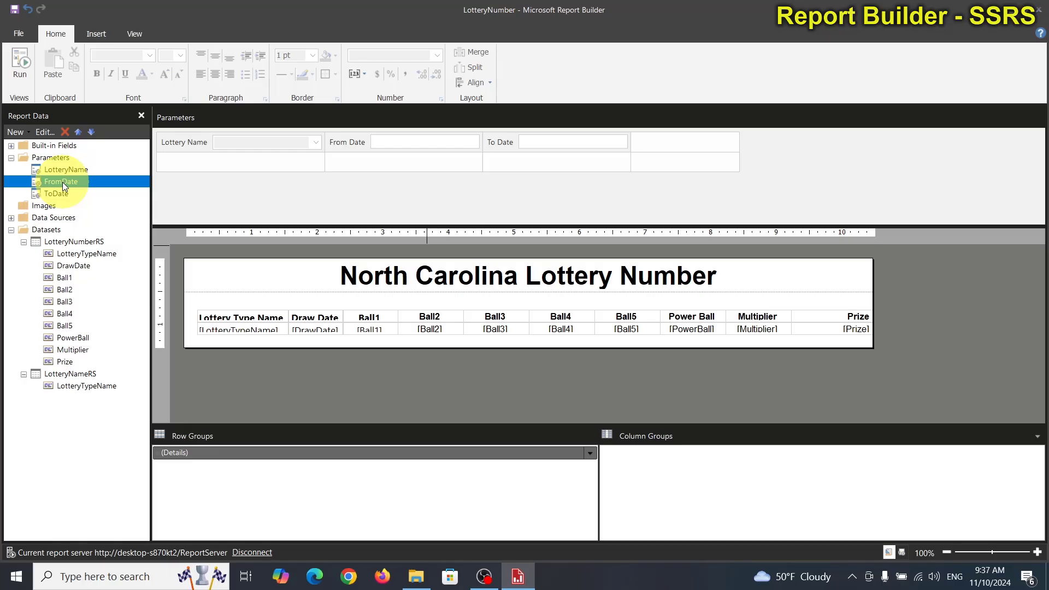
double_click(62, 182)
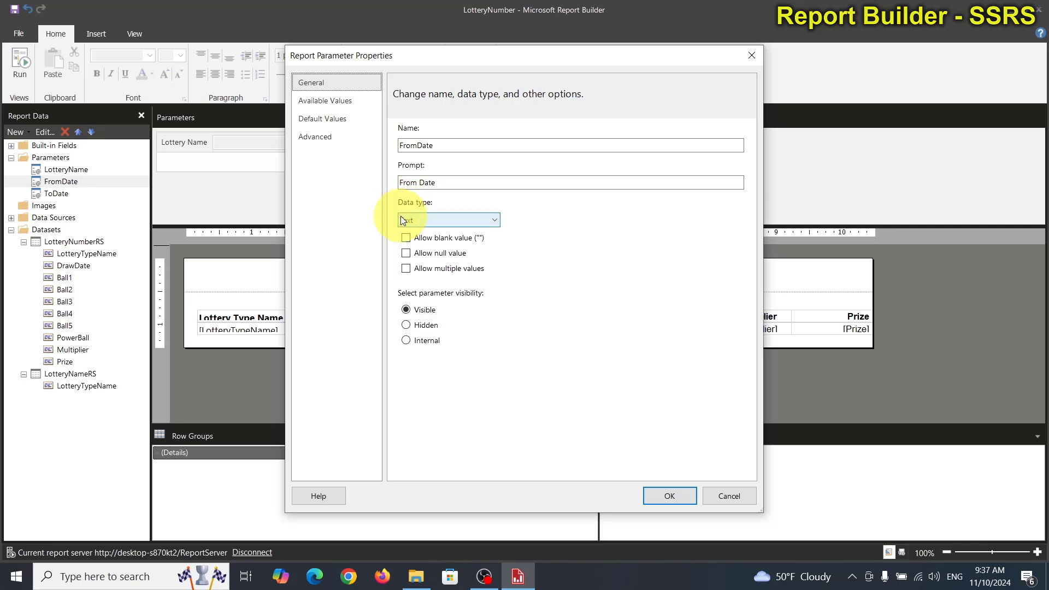
left_click(437, 217)
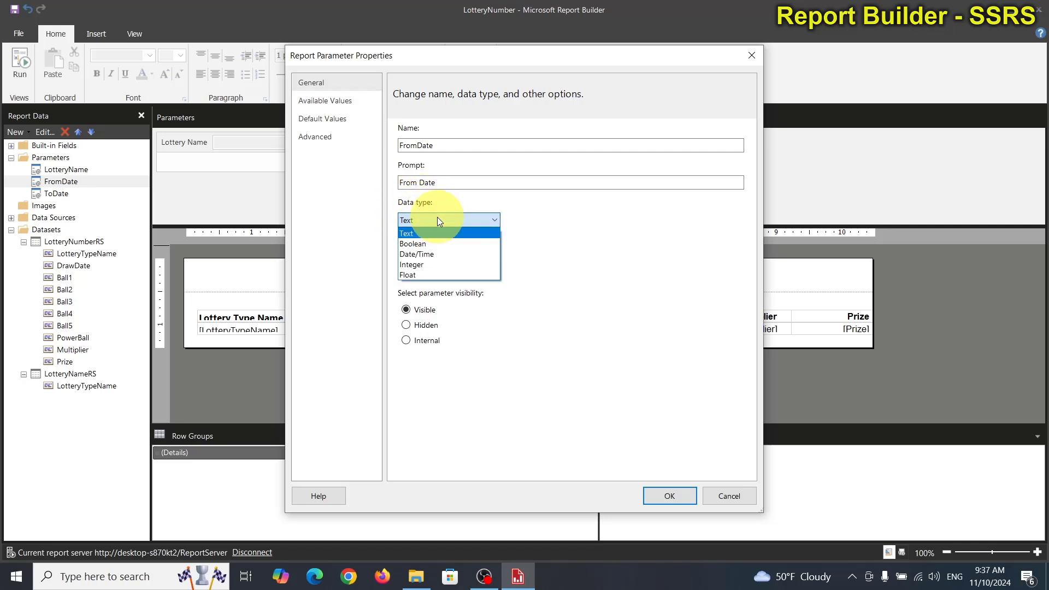
left_click(427, 255)
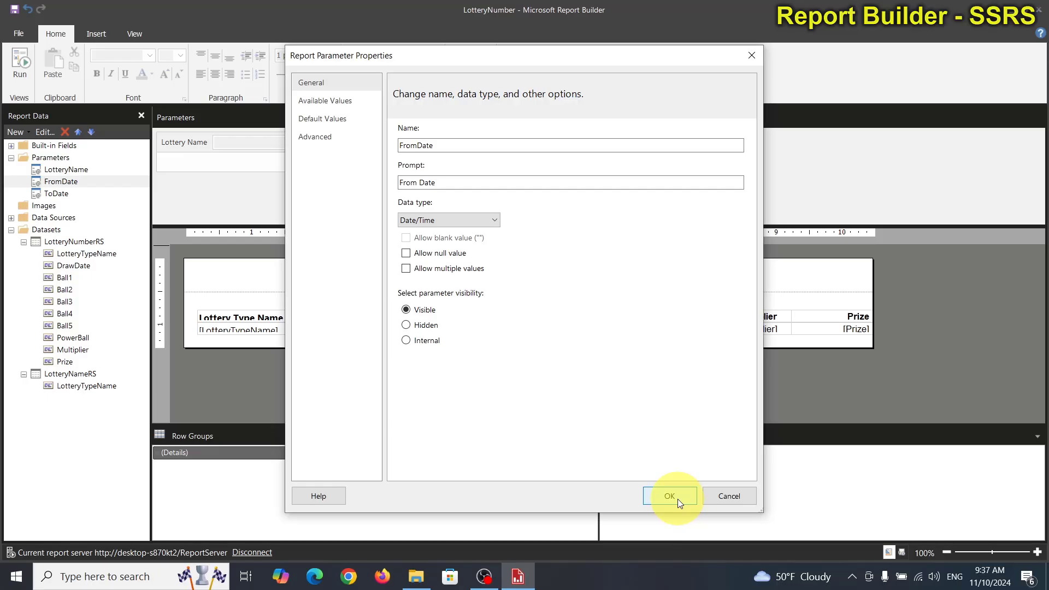
left_click(334, 122)
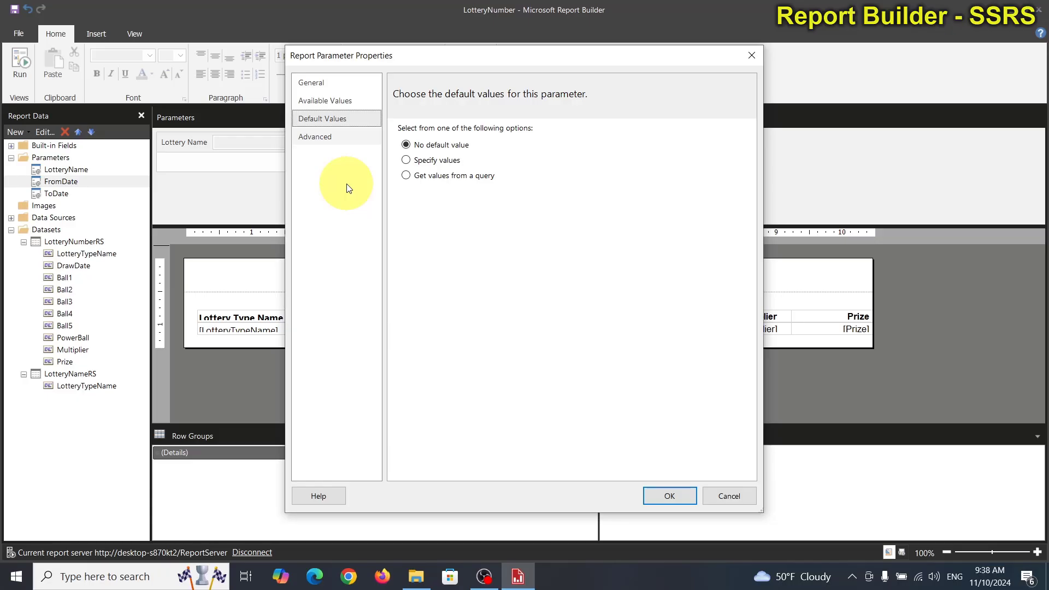
left_click(334, 100)
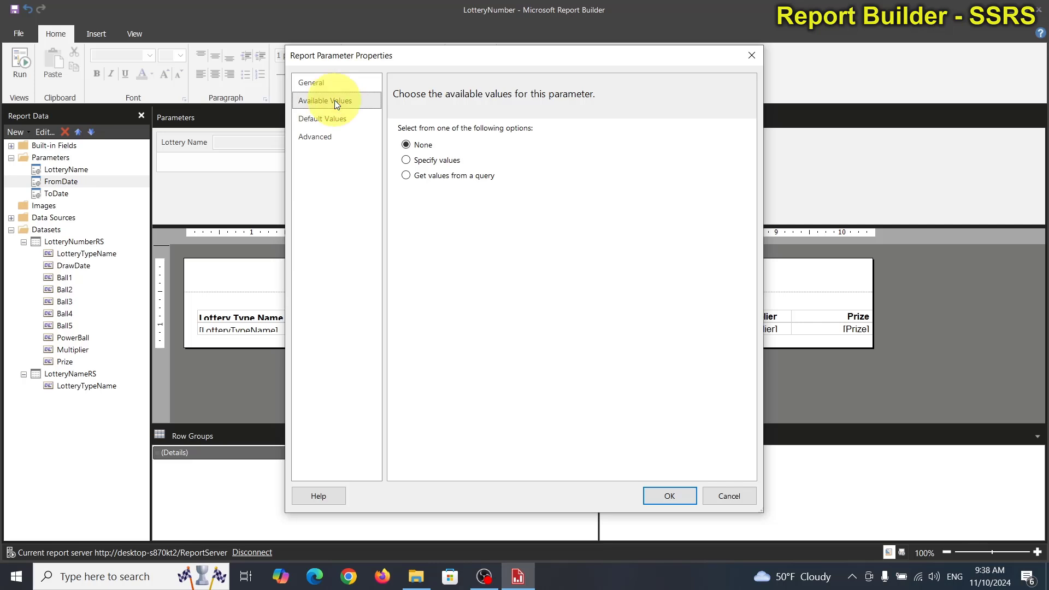
left_click(670, 496)
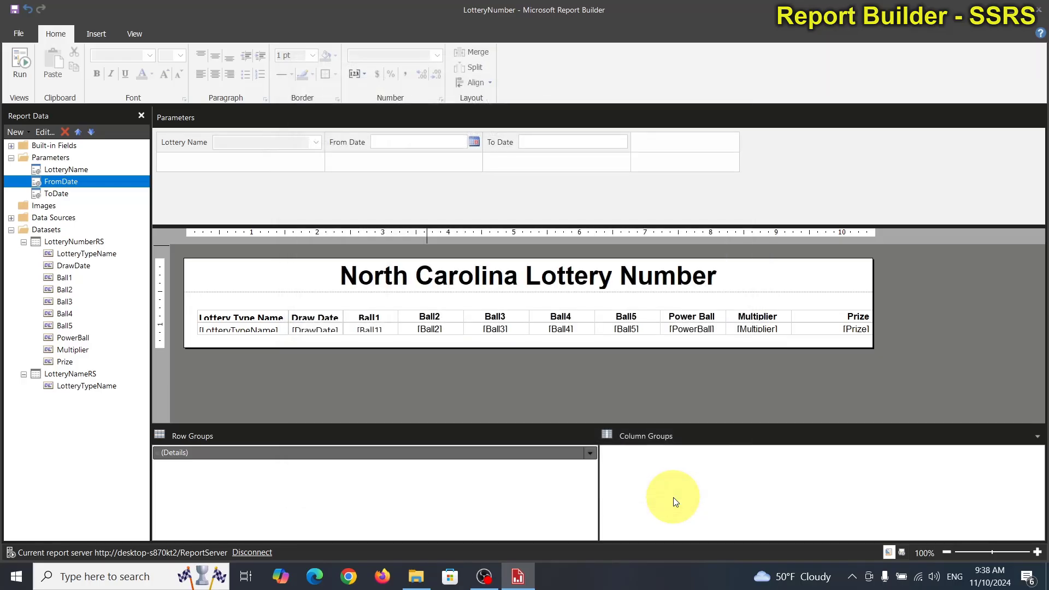
Step: Set the ToDate parameter's data type to Date/Time and apply the parameter properties
double_click(58, 193)
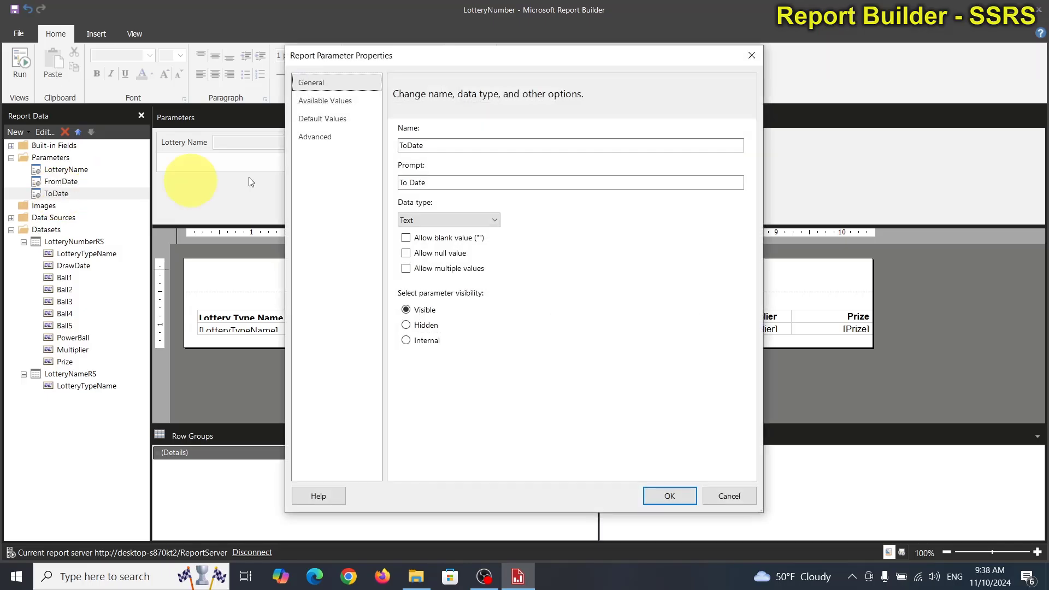
left_click(443, 221)
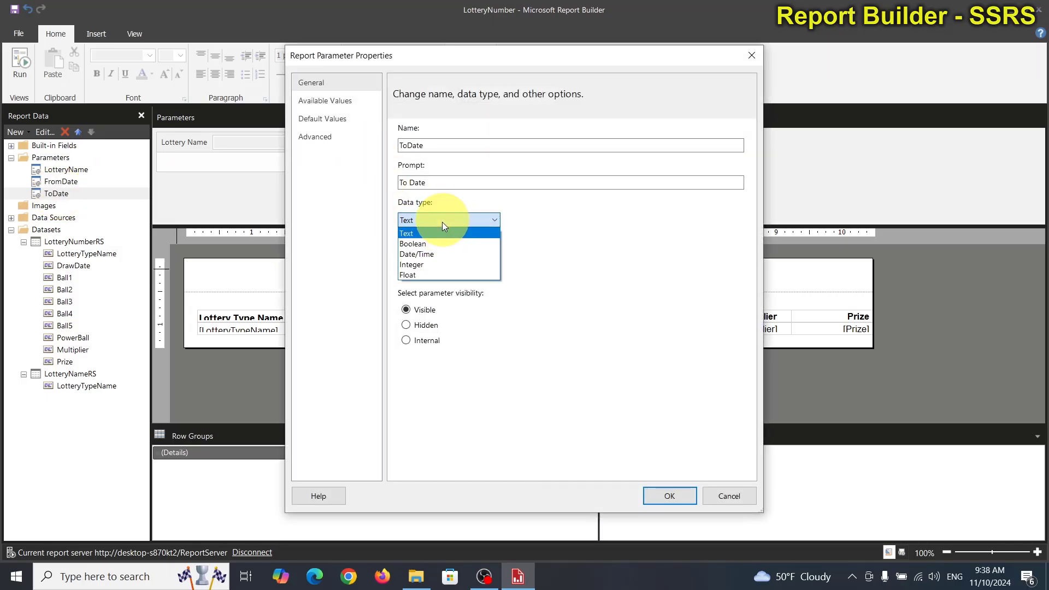
left_click(415, 254)
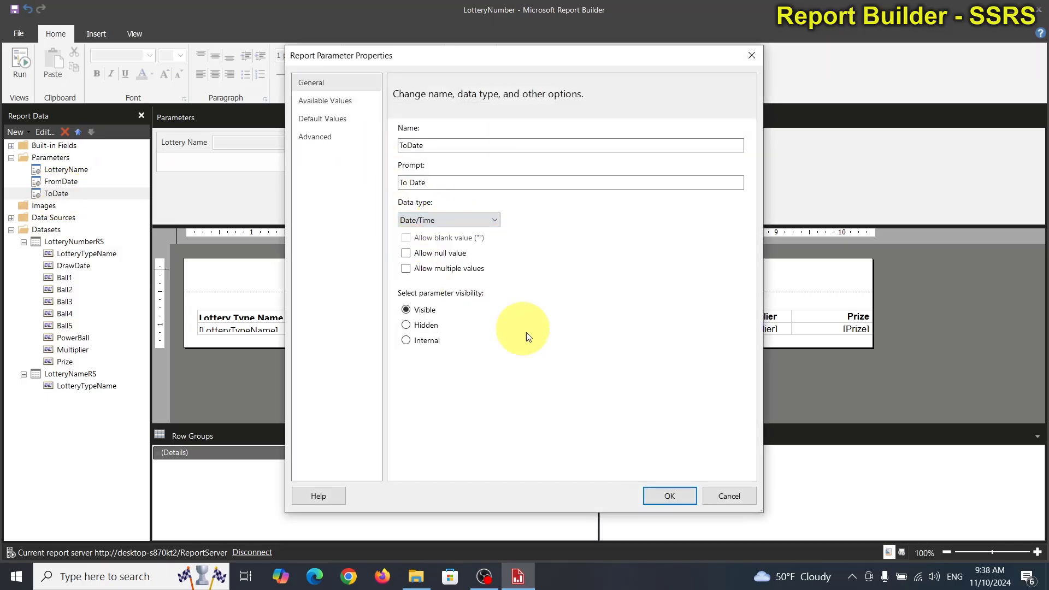
left_click(665, 499)
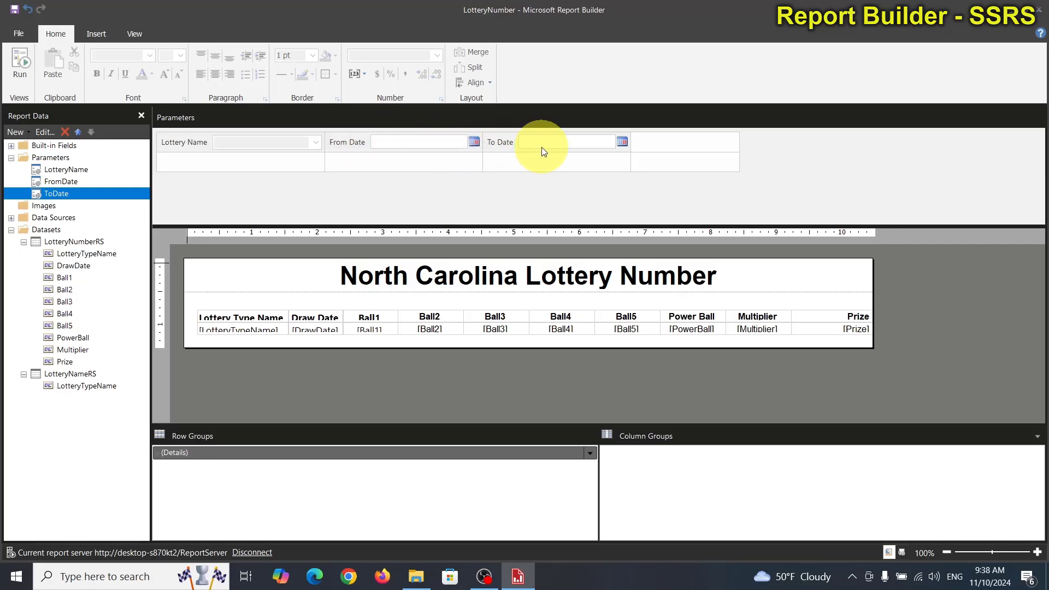
Step: Run the report to check the date pickers for From Date and To Date, and return to design view
left_click(24, 57)
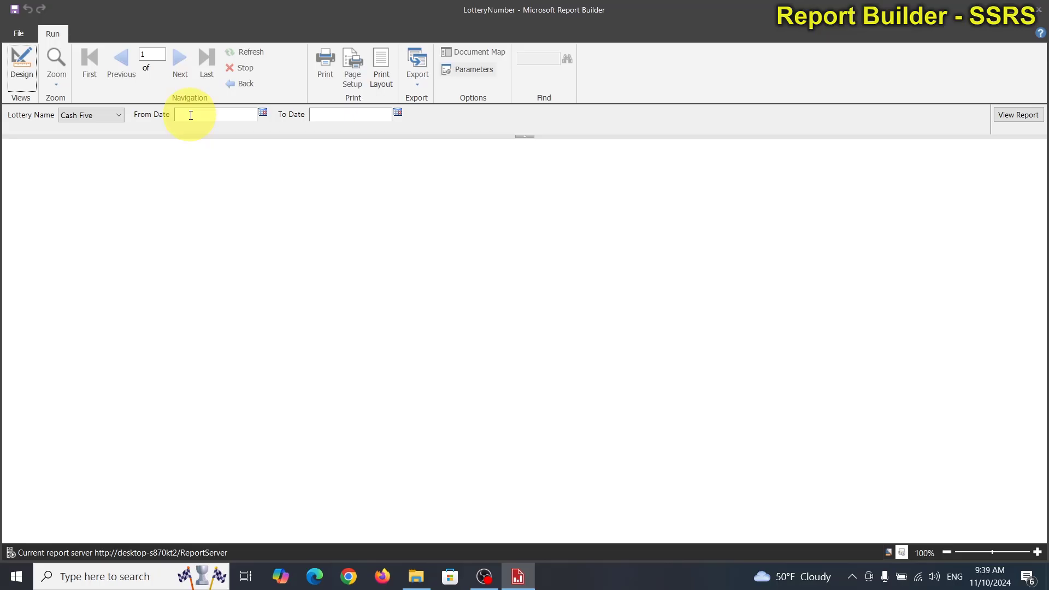
left_click(339, 111)
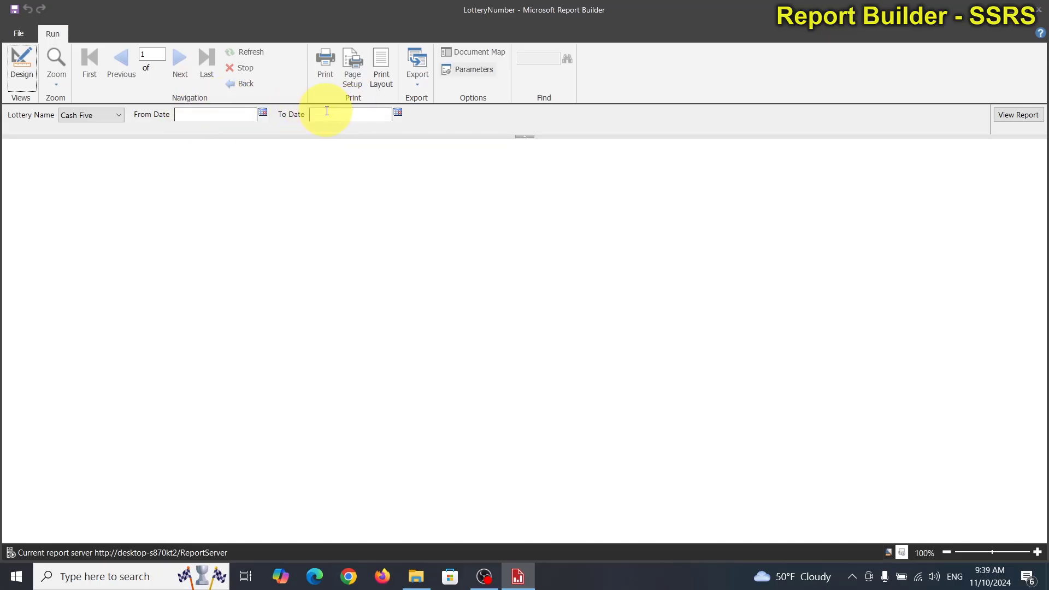
left_click(16, 63)
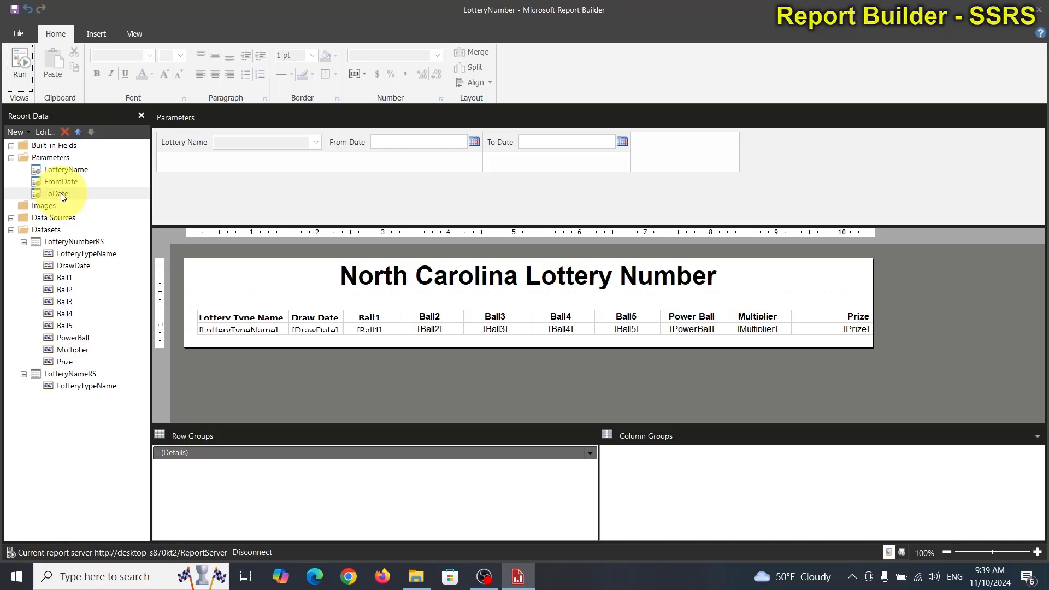
Step: Add a dataset embedded in the report, named FromDateParam, that uses the LotteryPoolDS data source
right_click(54, 231)
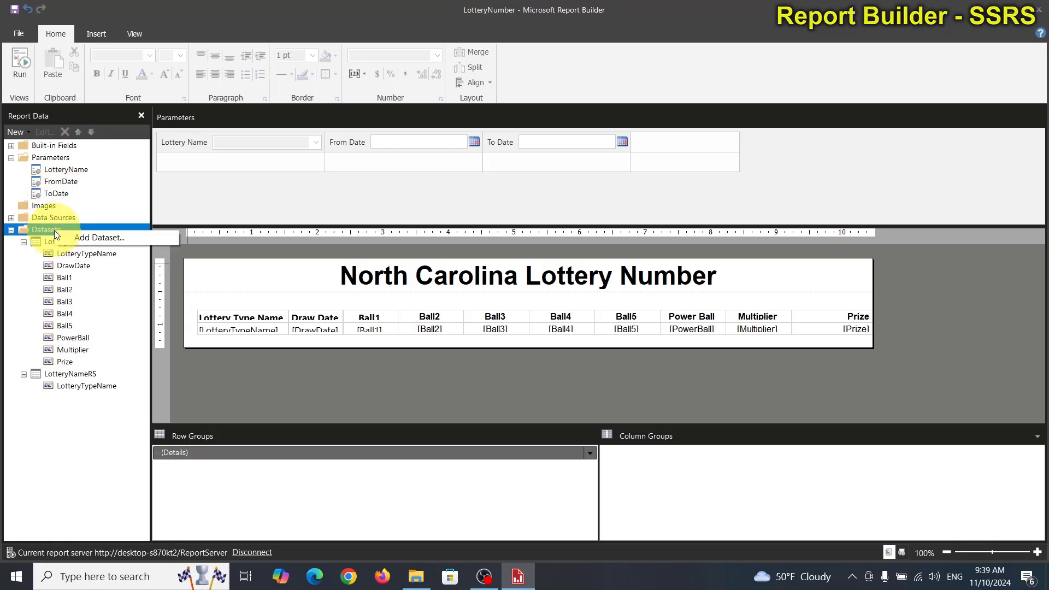
left_click(87, 234)
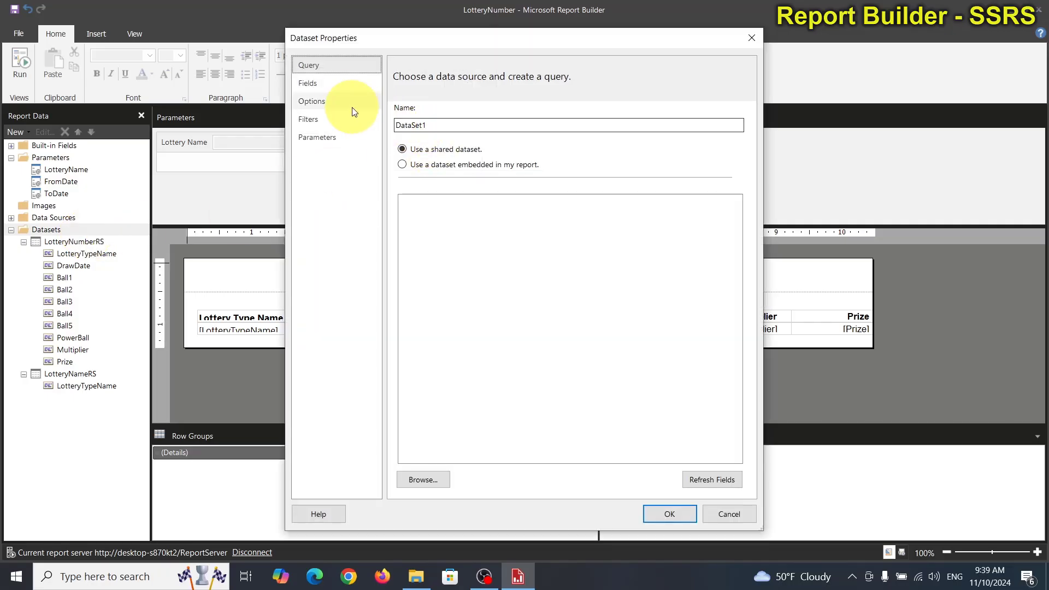
double_click(438, 125)
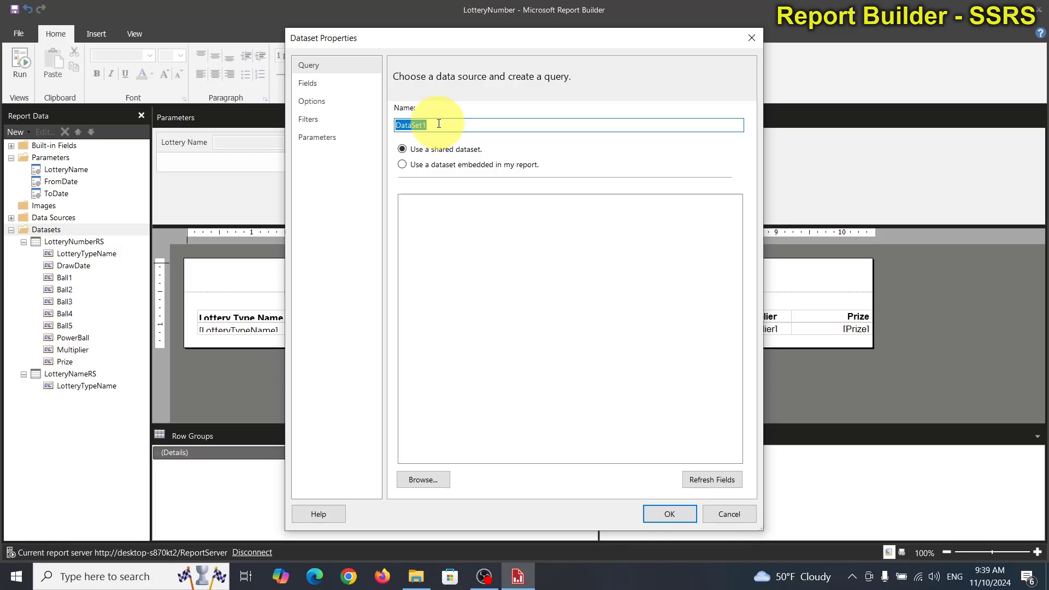
key("BackSpace")
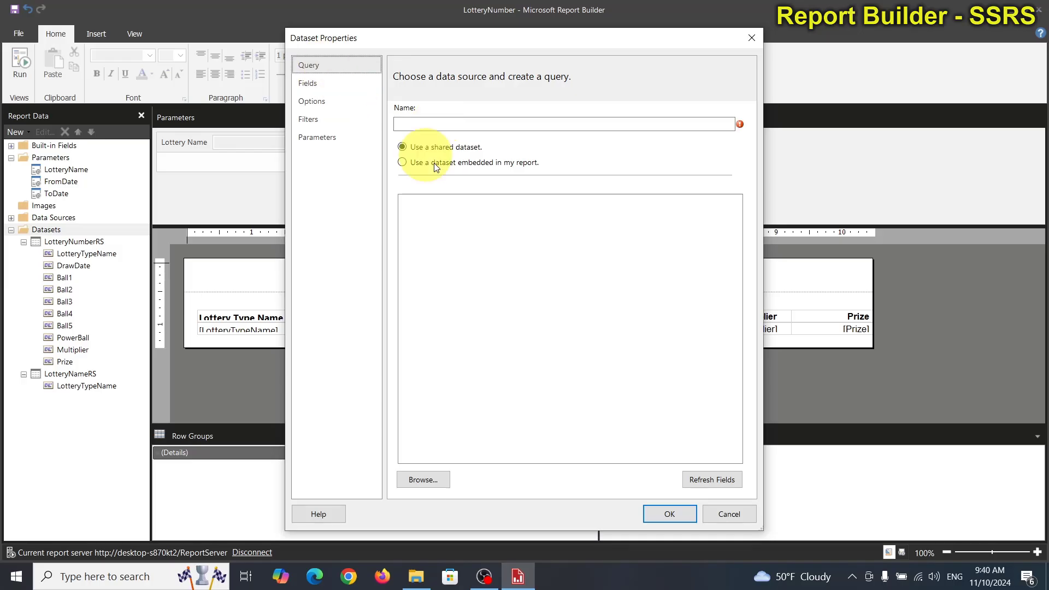
left_click(447, 233)
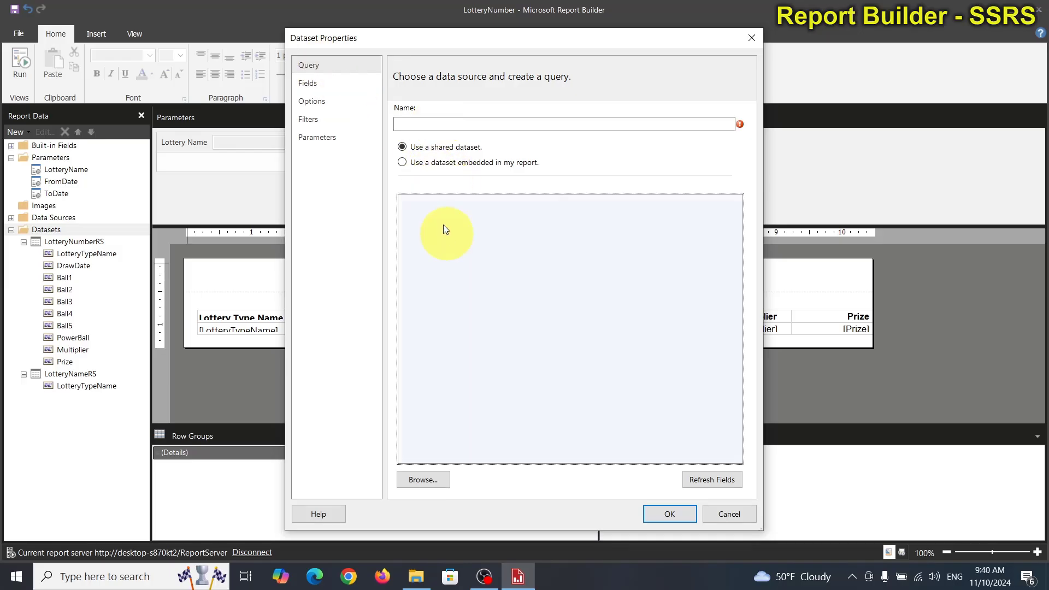
left_click(414, 163)
left_click(404, 123)
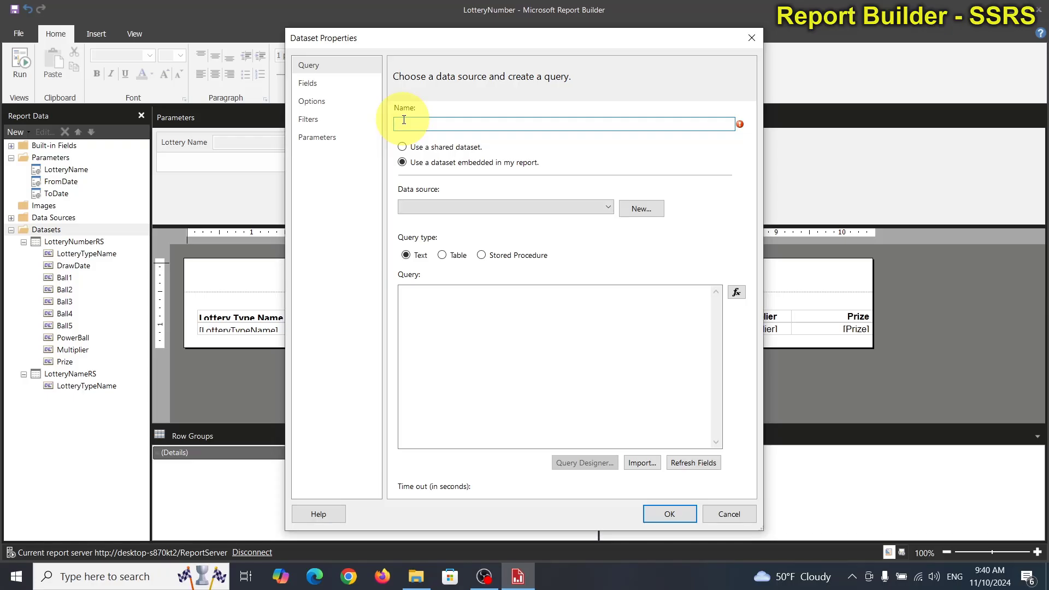
type("FromDateParam")
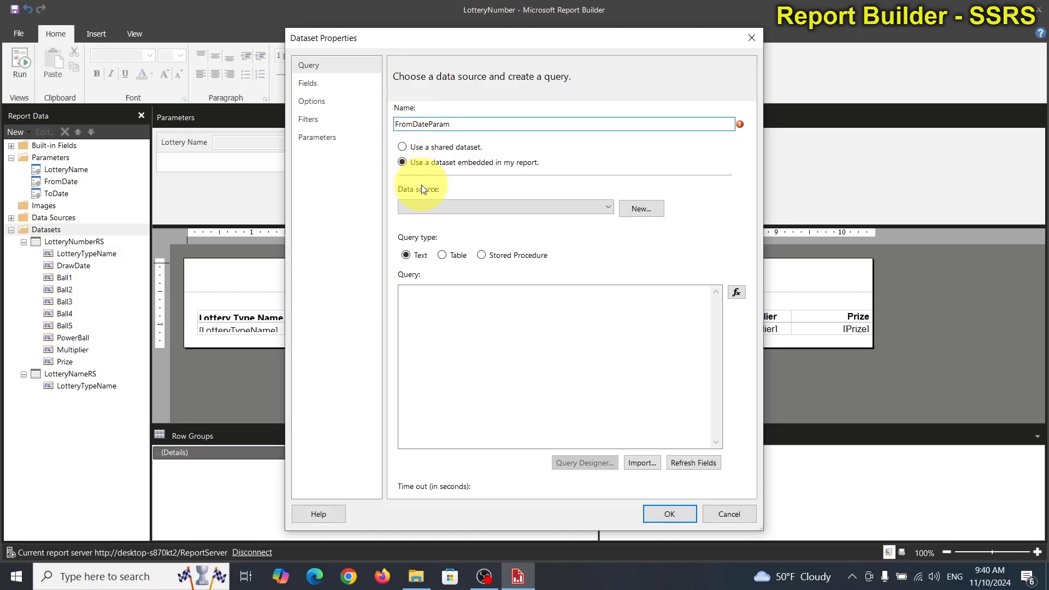
left_click(427, 207)
left_click(436, 221)
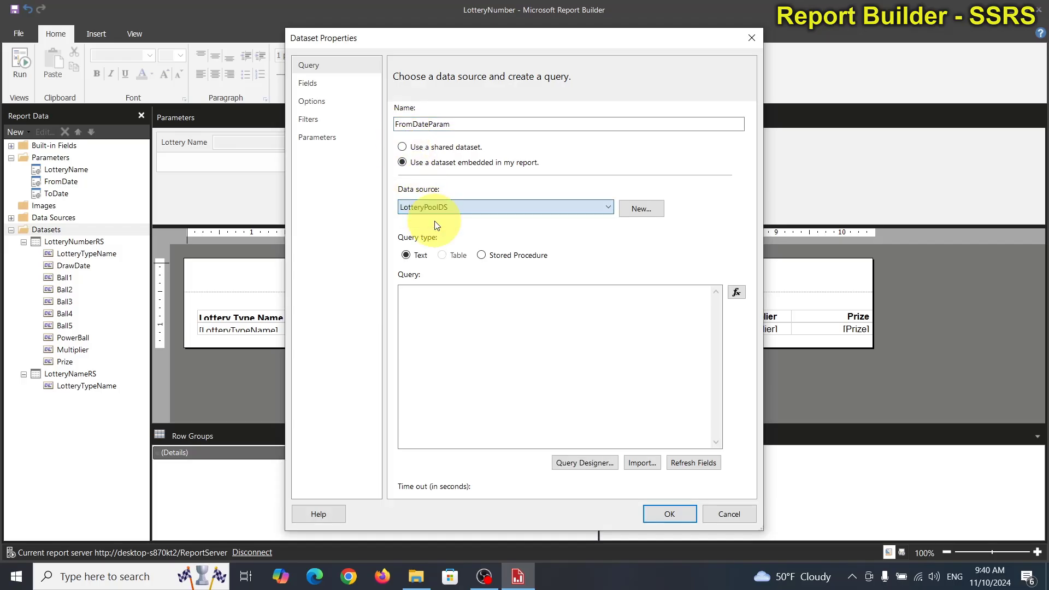
Step: Enter "select sysdatetime()" as the text query of the FromDateParam dataset
left_click(447, 307)
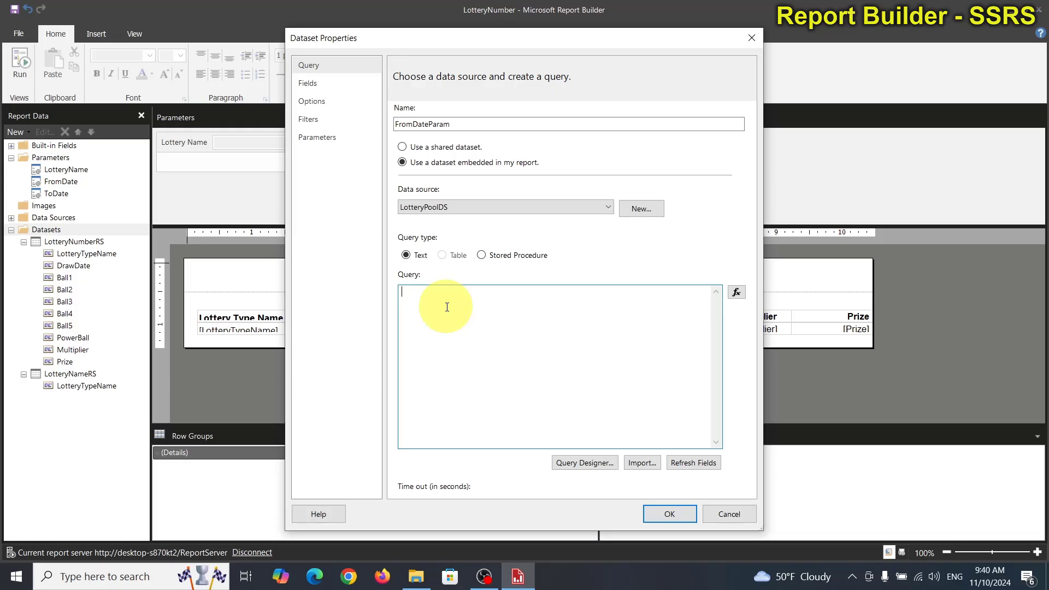
type("select")
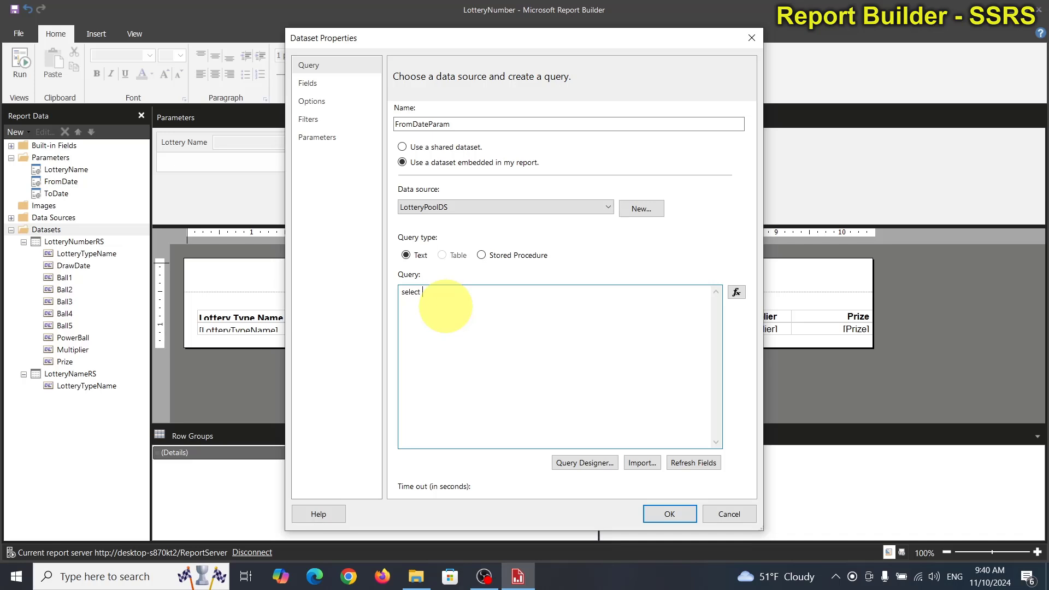
type(" sysdatetime()")
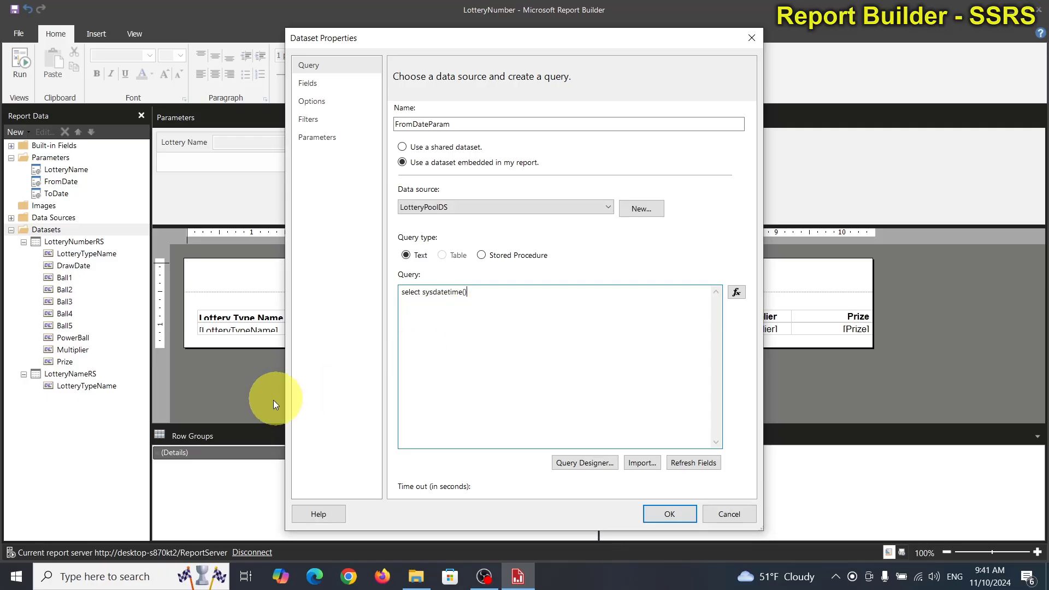
Step: Open SQL Server Management Studio 19 and connect to the SQLEXPRESS server
left_click(93, 575)
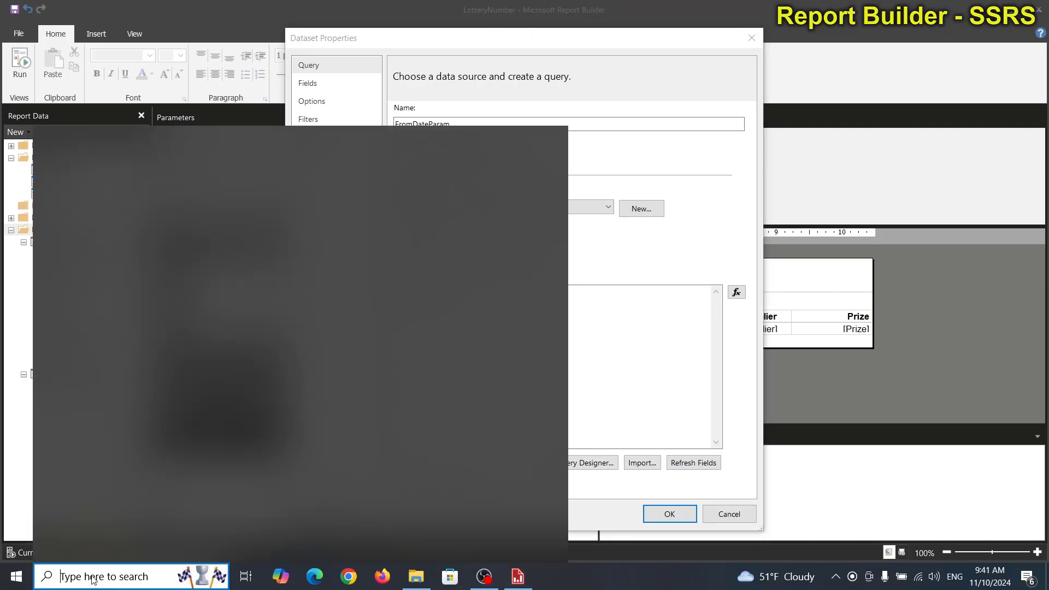
type("s")
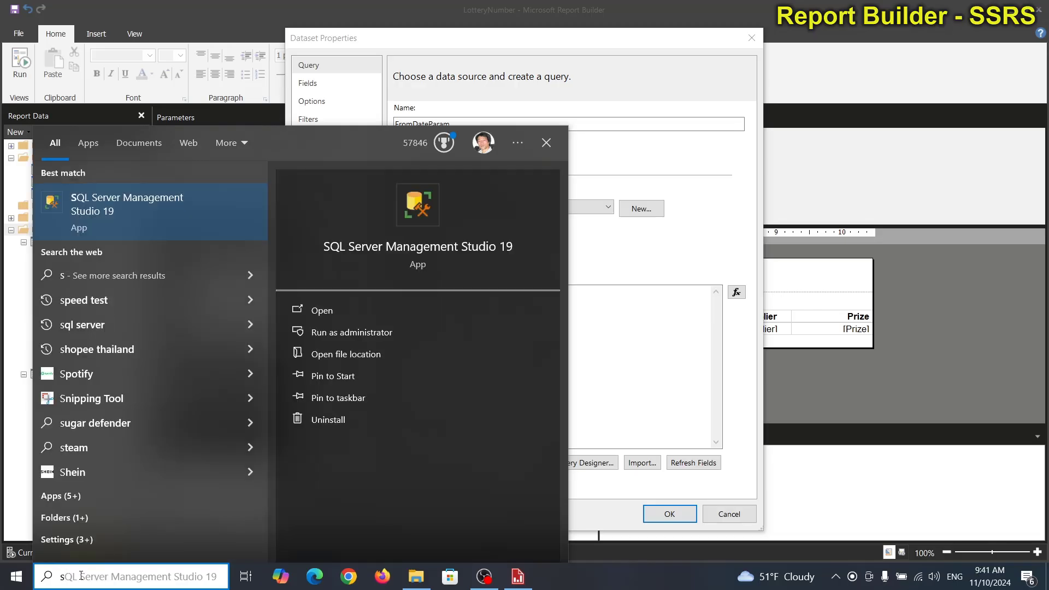
left_click(80, 194)
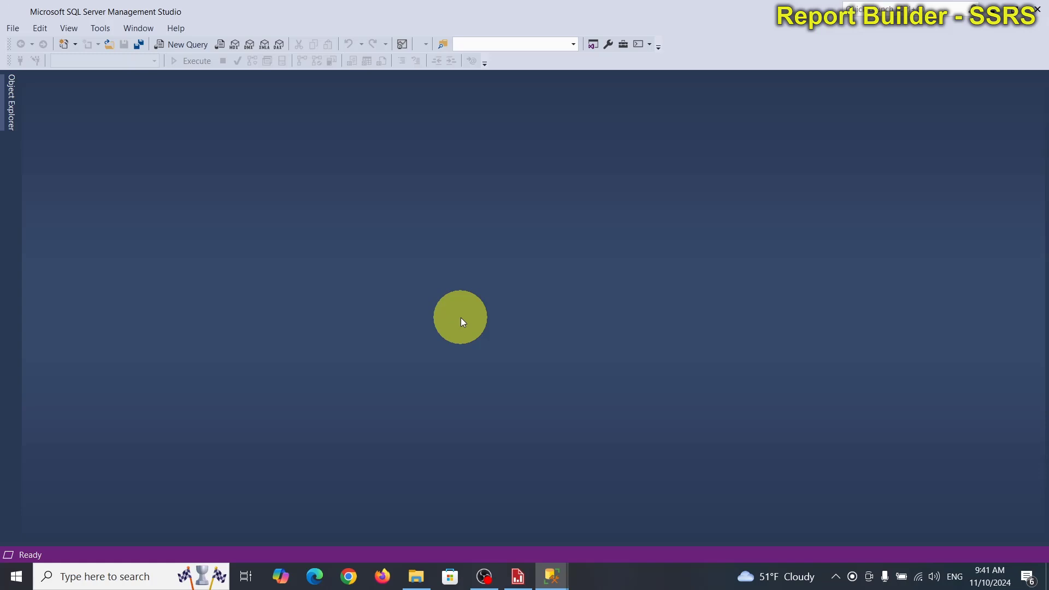
left_click(483, 304)
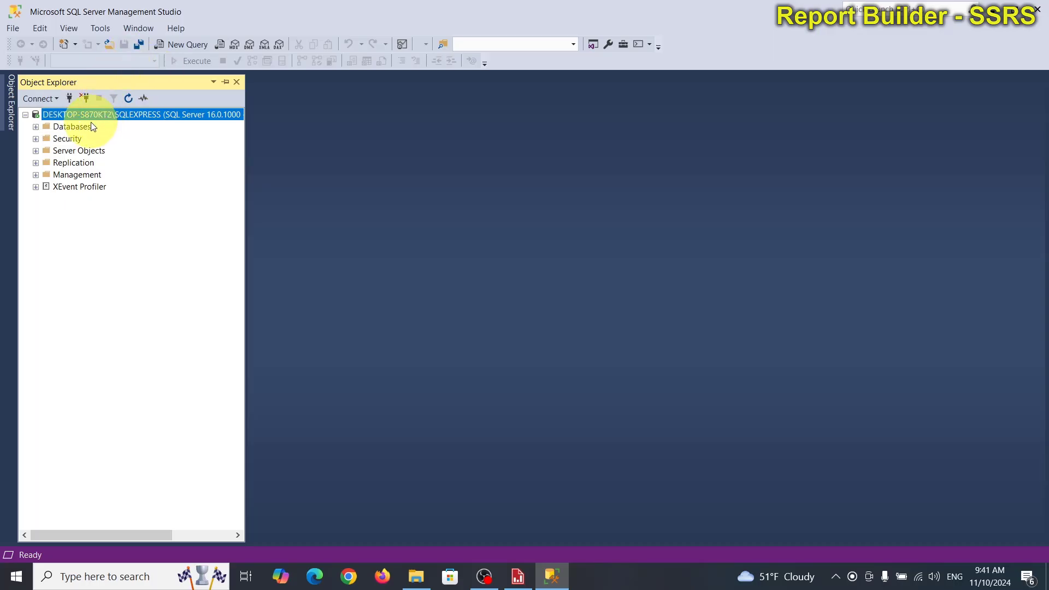
Step: Start a new query and enter "select SYSDATETIME()"
left_click(188, 45)
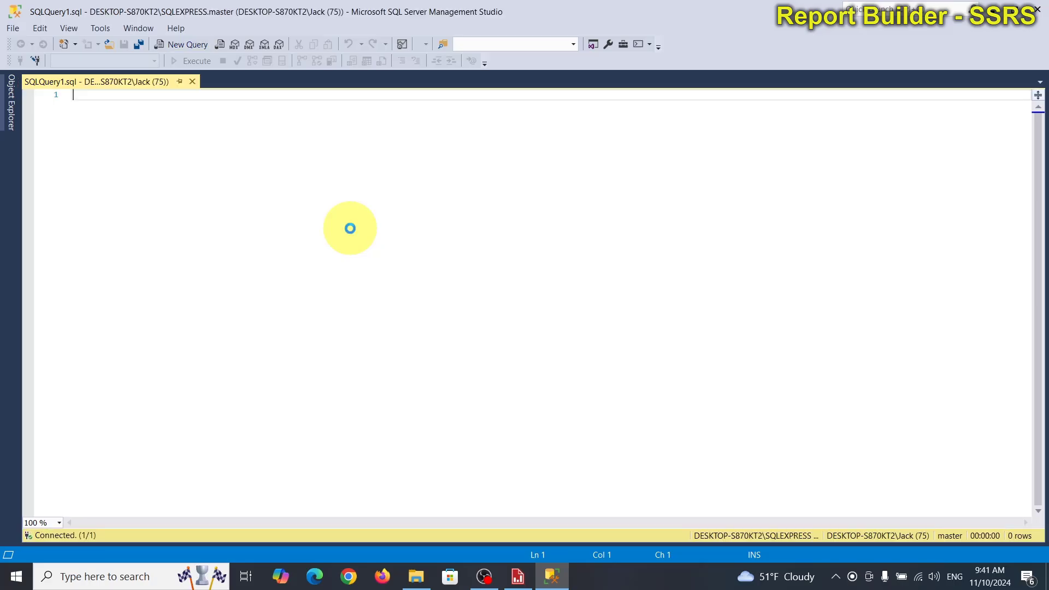
type("select")
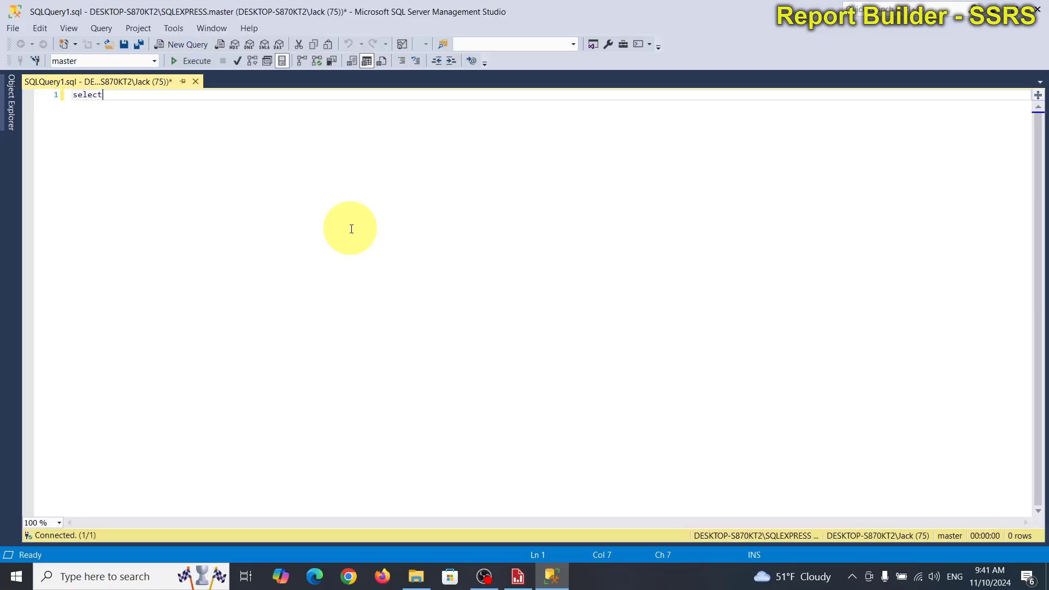
type(" sys")
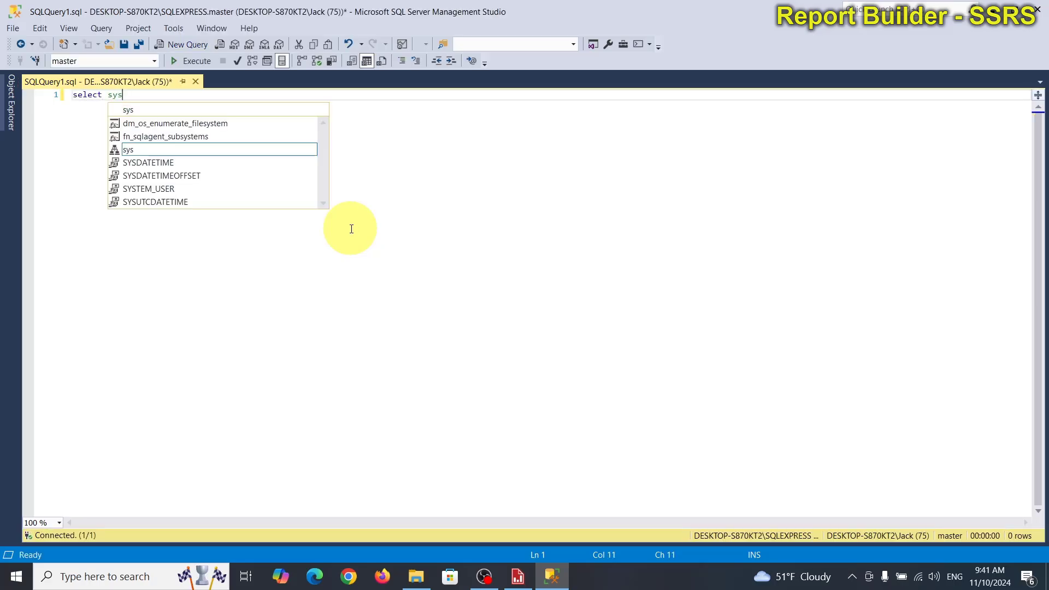
type("t")
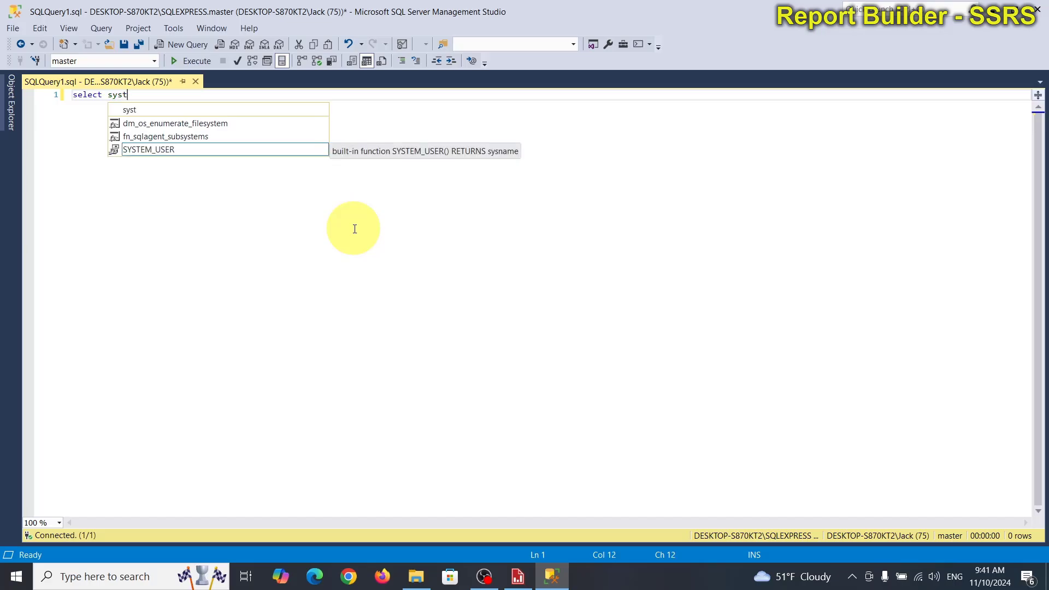
key("BackSpace")
key("BackSpace")
type("sda")
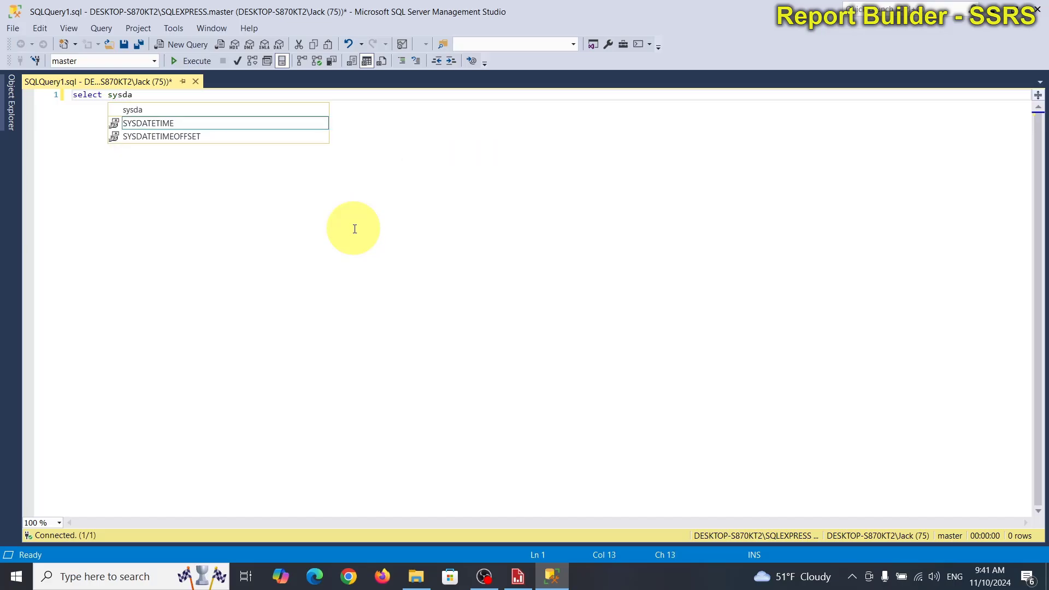
key("Tab")
type("()")
key("Left")
key("Left")
key("Left")
key("Left")
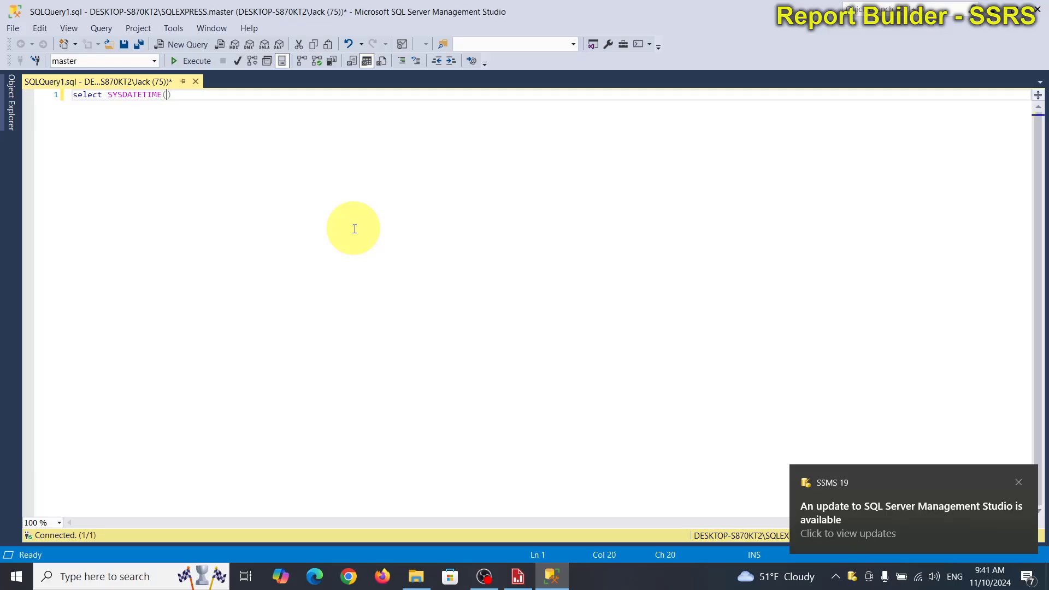
Step: Wrap SYSDATETIME() in a cast as date, giving "select cast(SYSDATETIME() as date)", and execute the query
key("ctrl+Left")
type("cast(")
key("End")
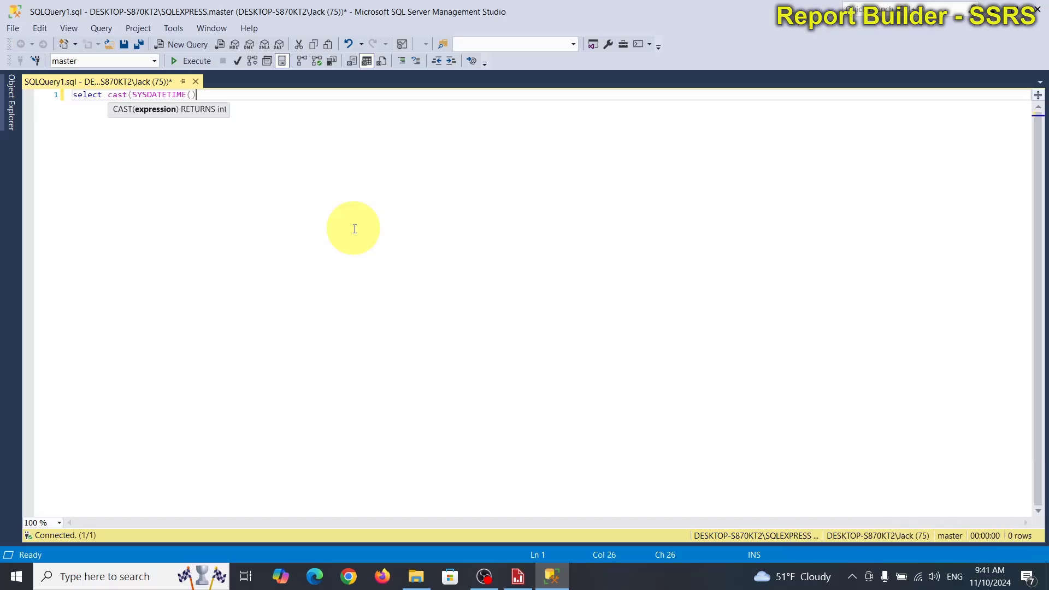
type("as")
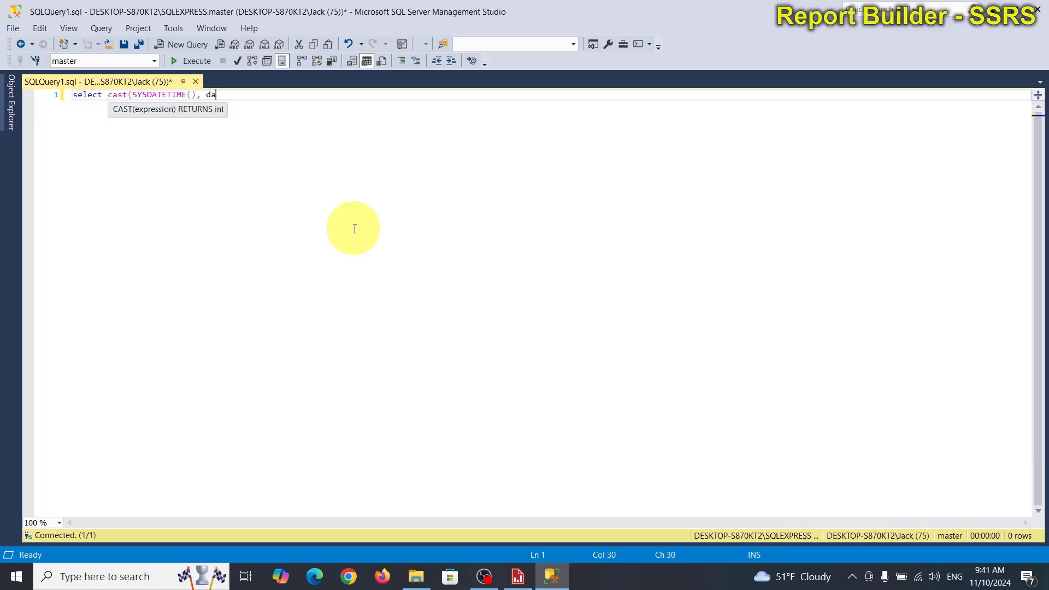
key("BackSpace")
key("BackSpace")
key("BackSpace")
type("as date)")
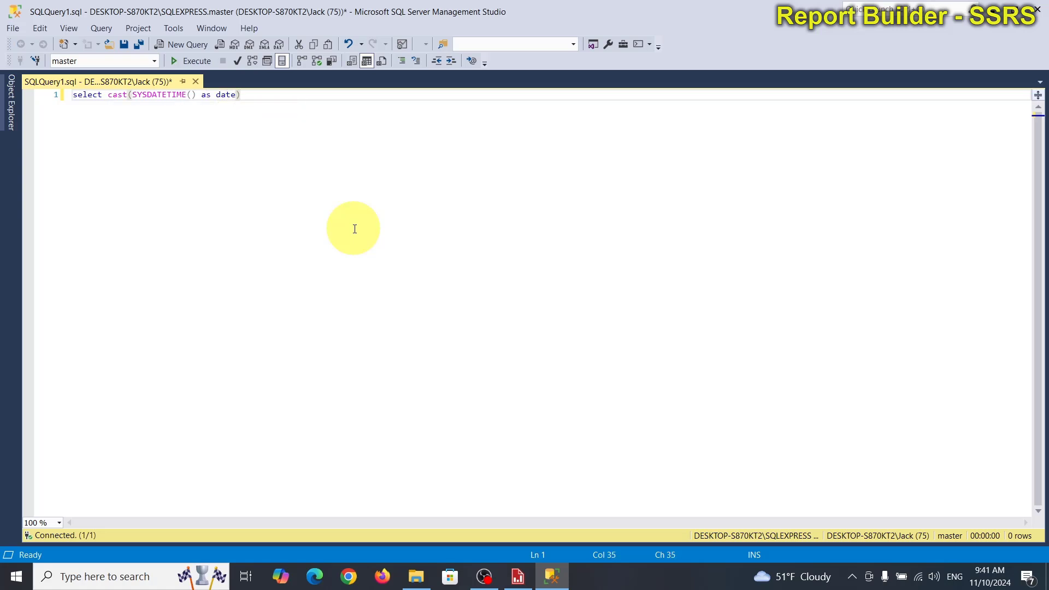
left_click(355, 229)
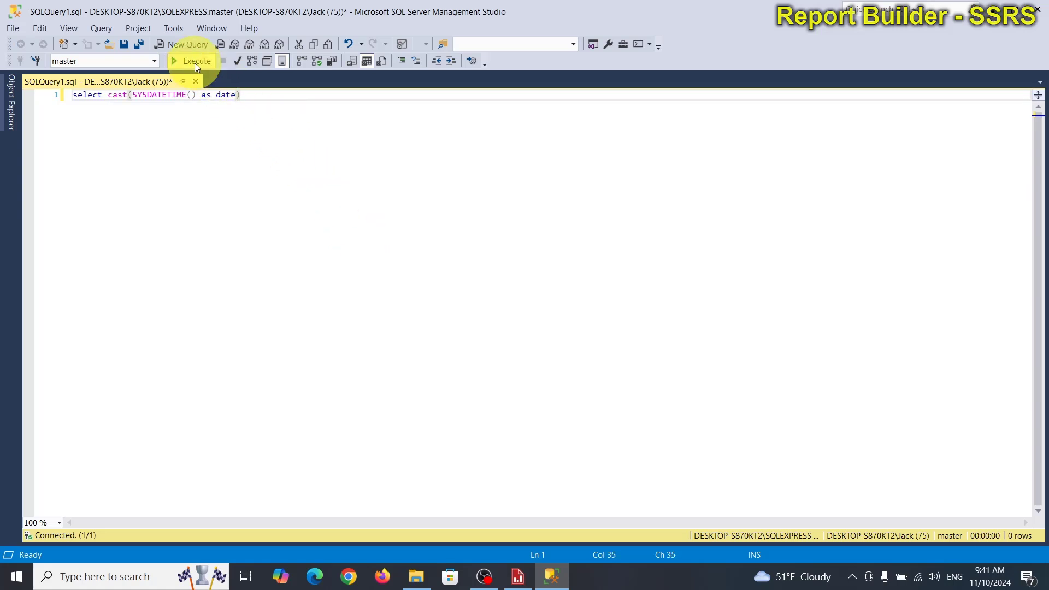
left_click(195, 61)
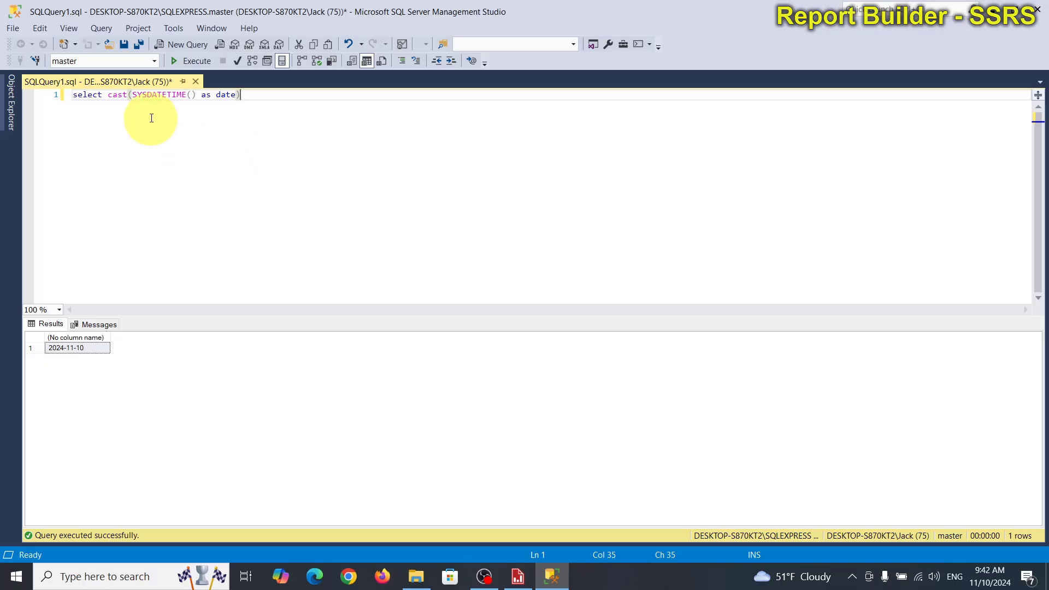
Step: Wrap SYSDATETIME() inside the cast in "dateadd(day,7,SYSDATETIME())" and execute the query
left_click(132, 95)
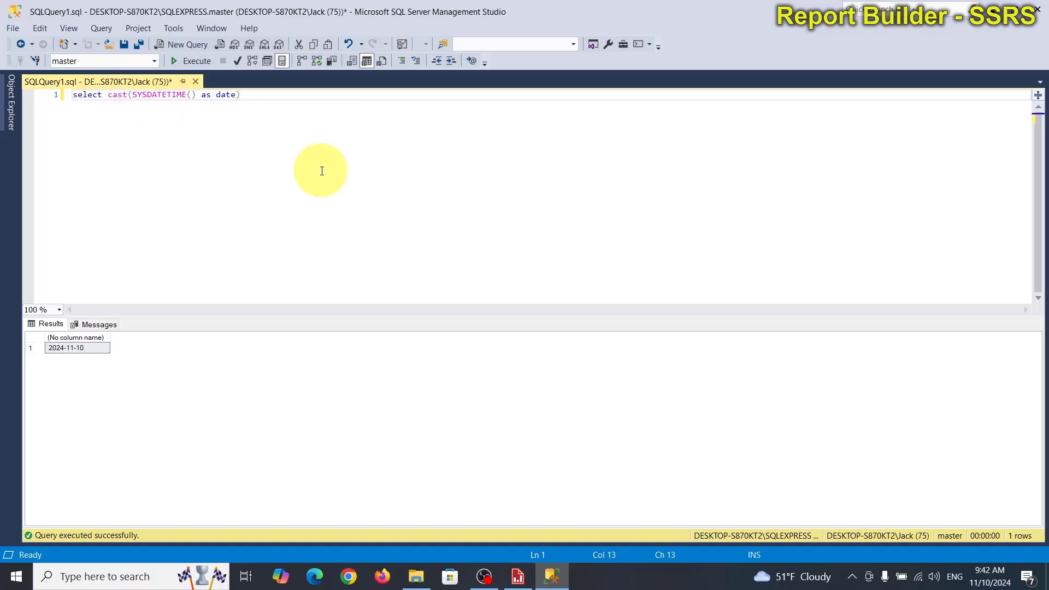
type("datea")
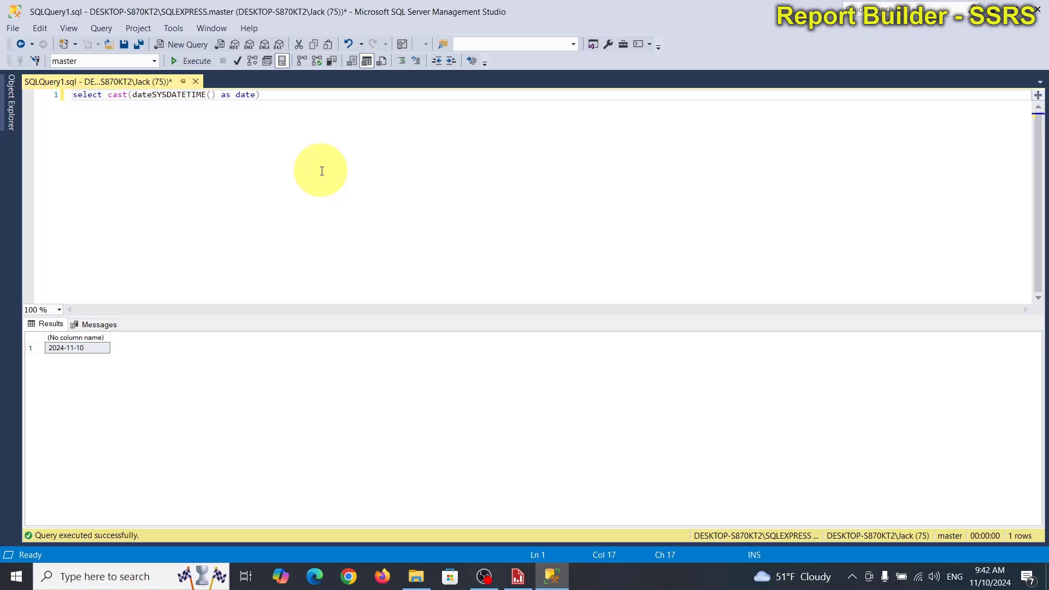
type("dd(")
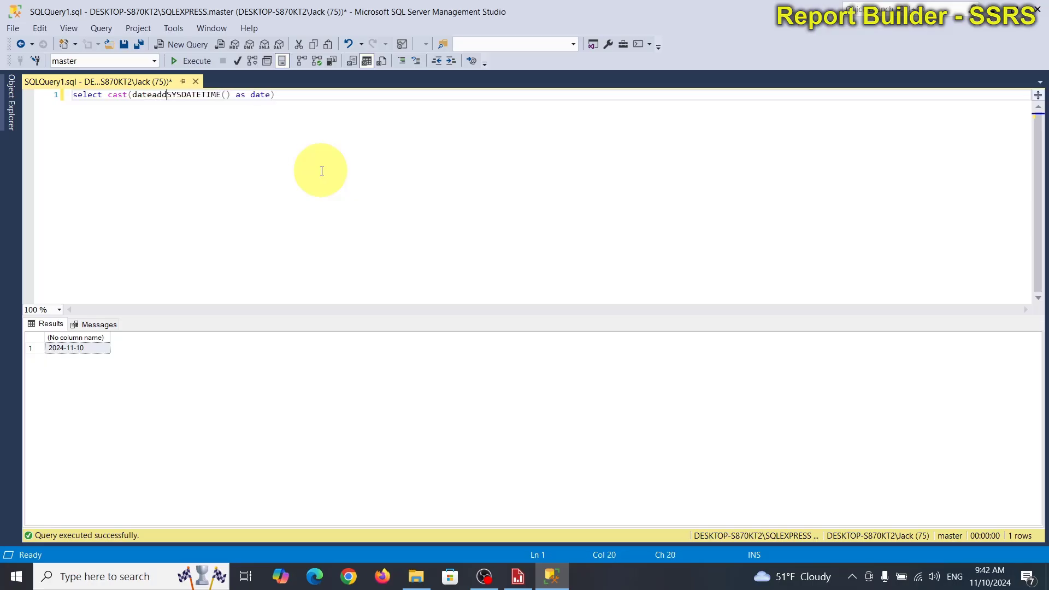
key("Right")
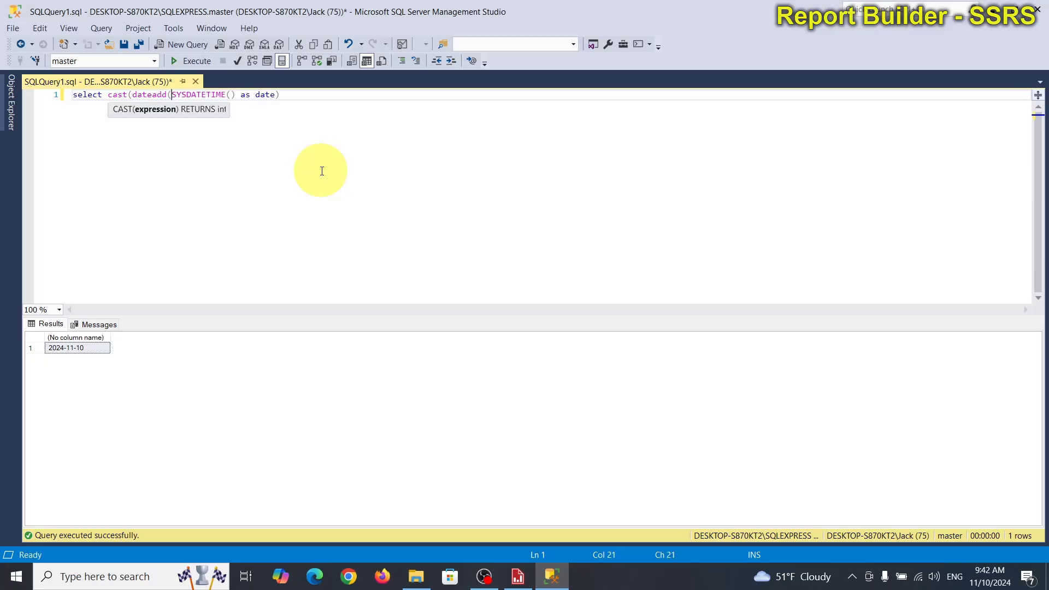
type("day,")
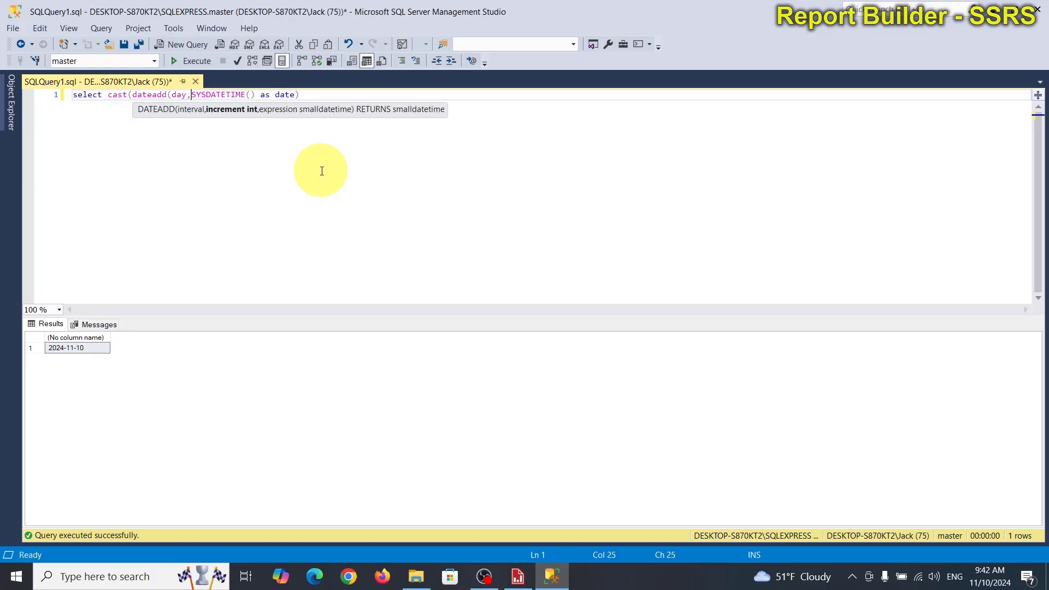
type("7")
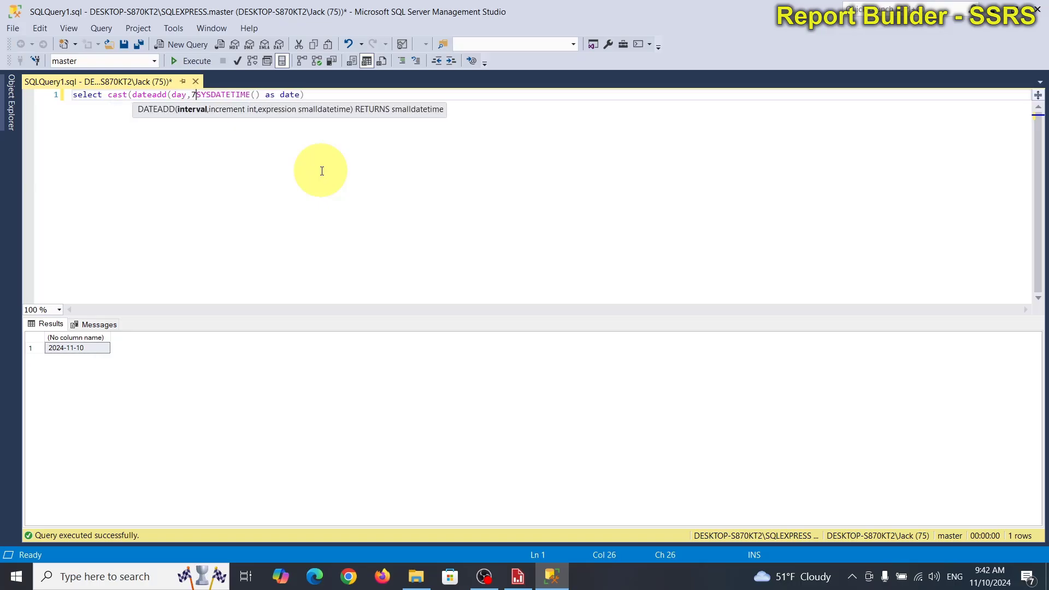
type(",")
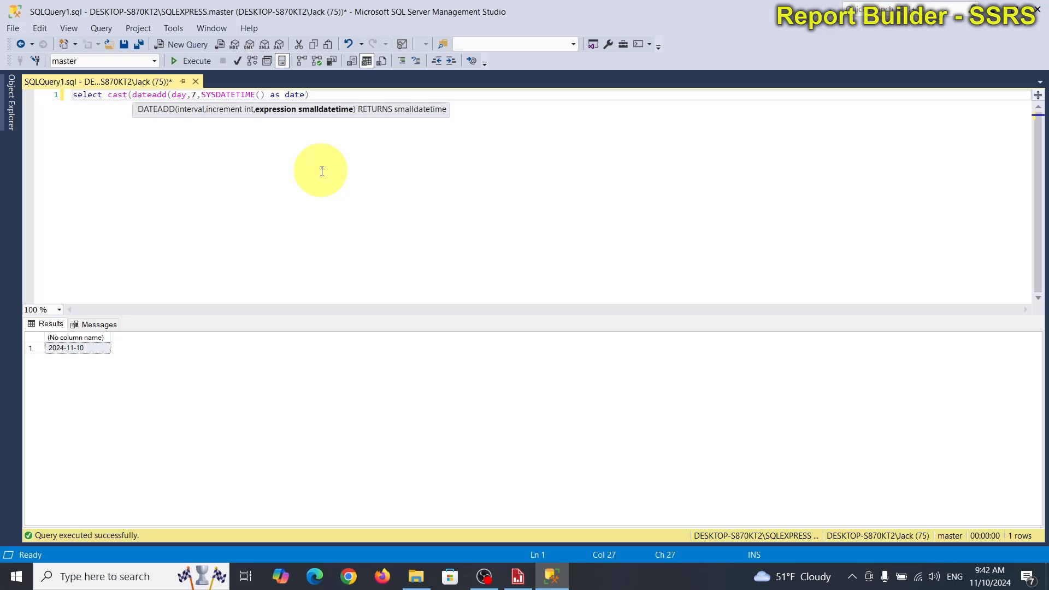
left_click(266, 95)
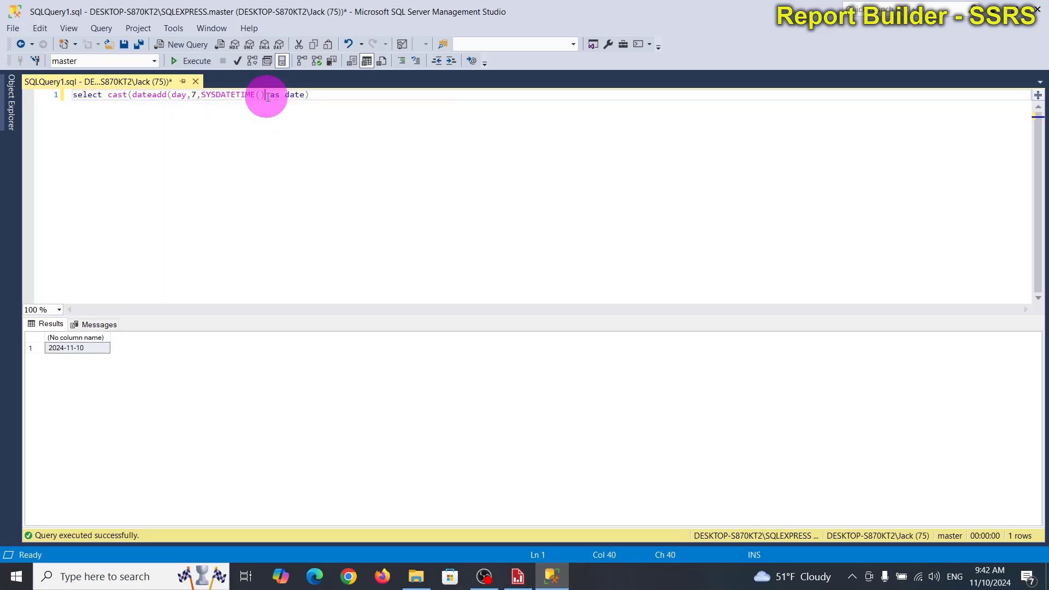
type(")")
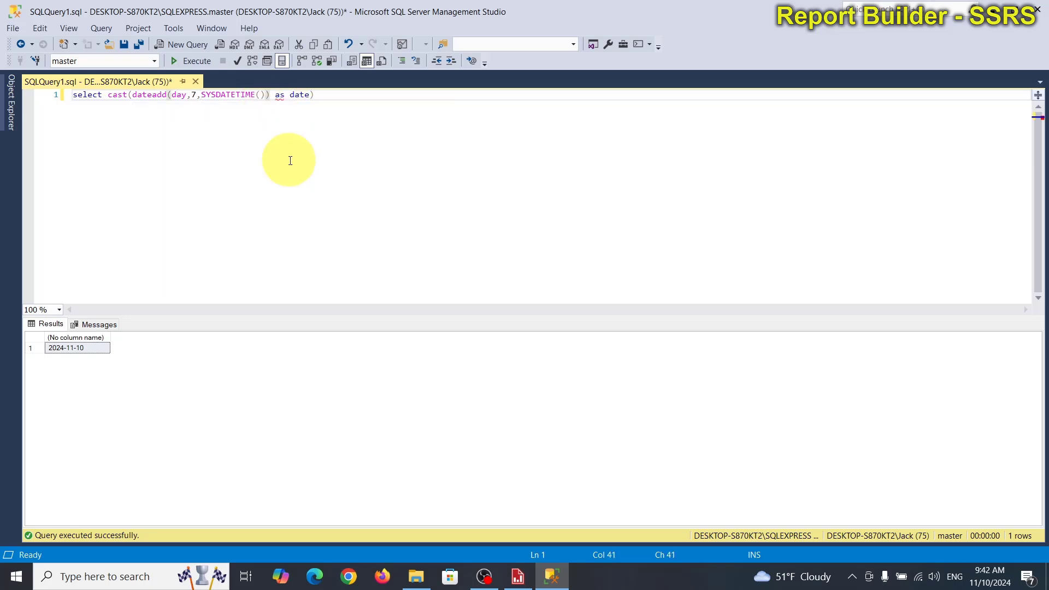
left_click(290, 160)
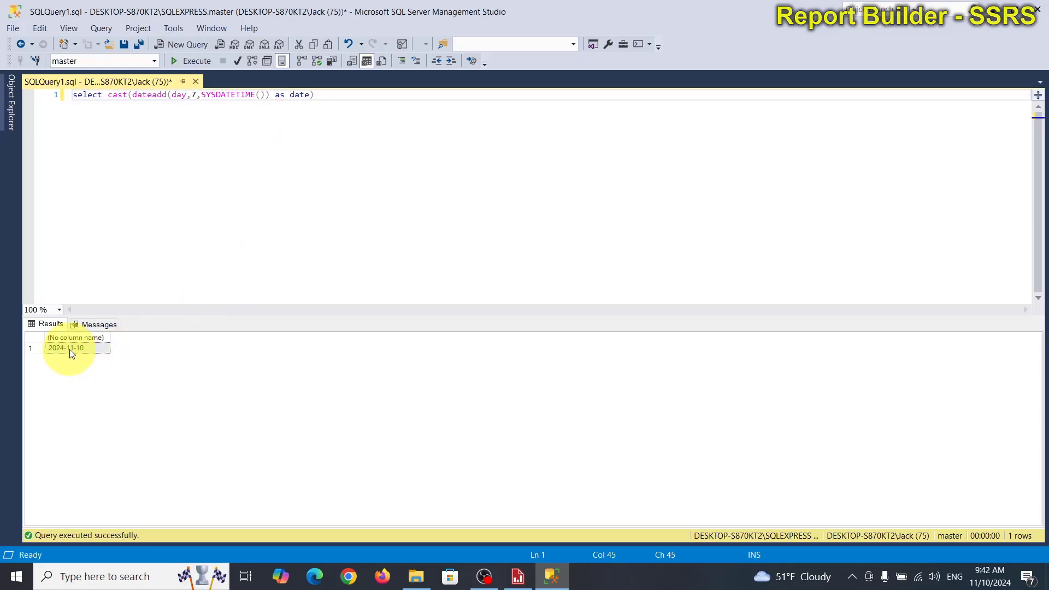
left_click(143, 170)
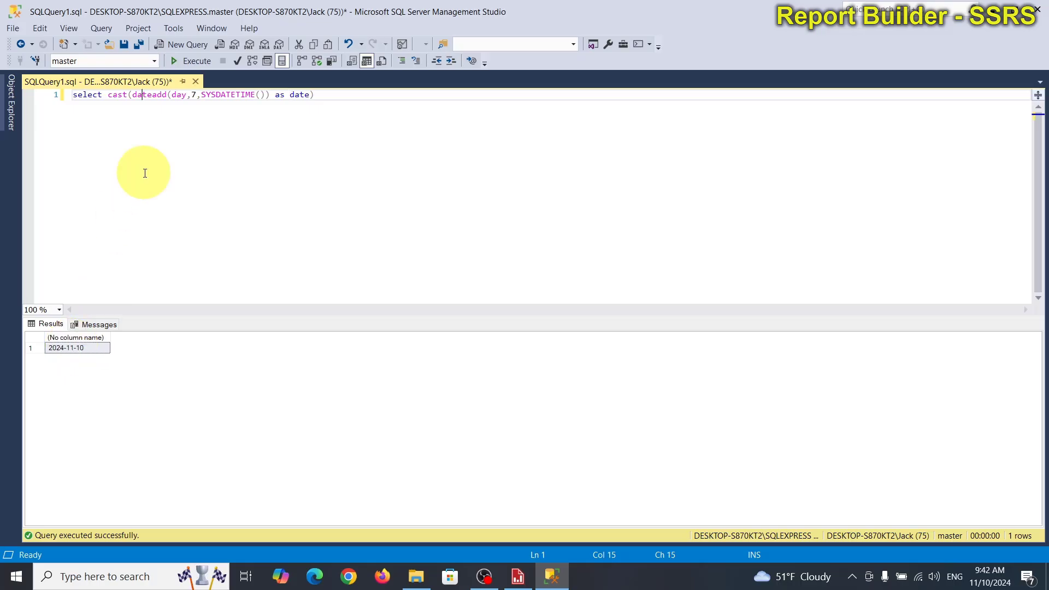
left_click(208, 63)
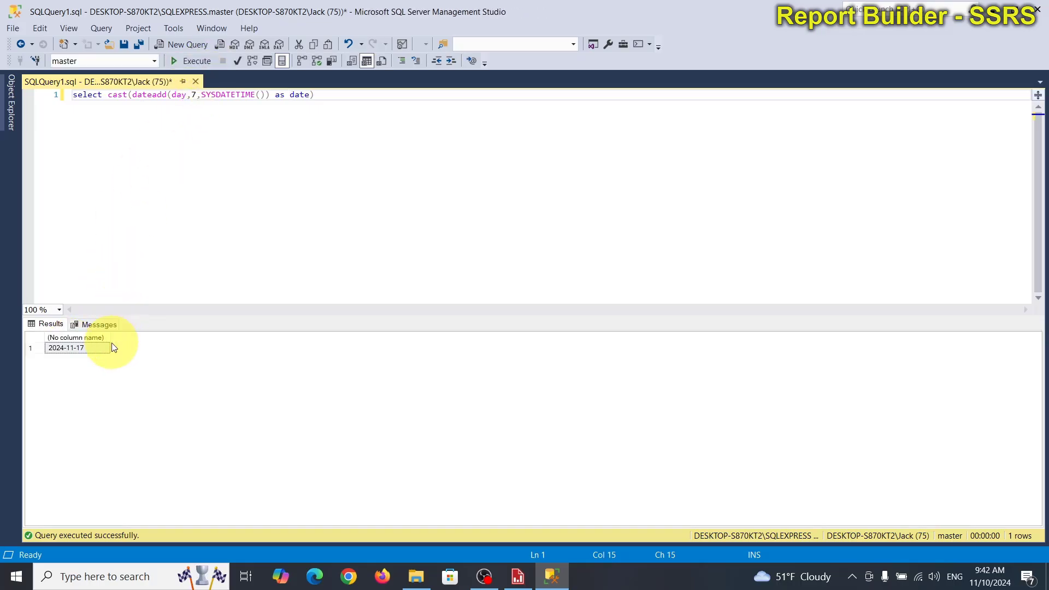
Step: Set the dateadd increment to -7 days and execute the query
left_click(193, 94)
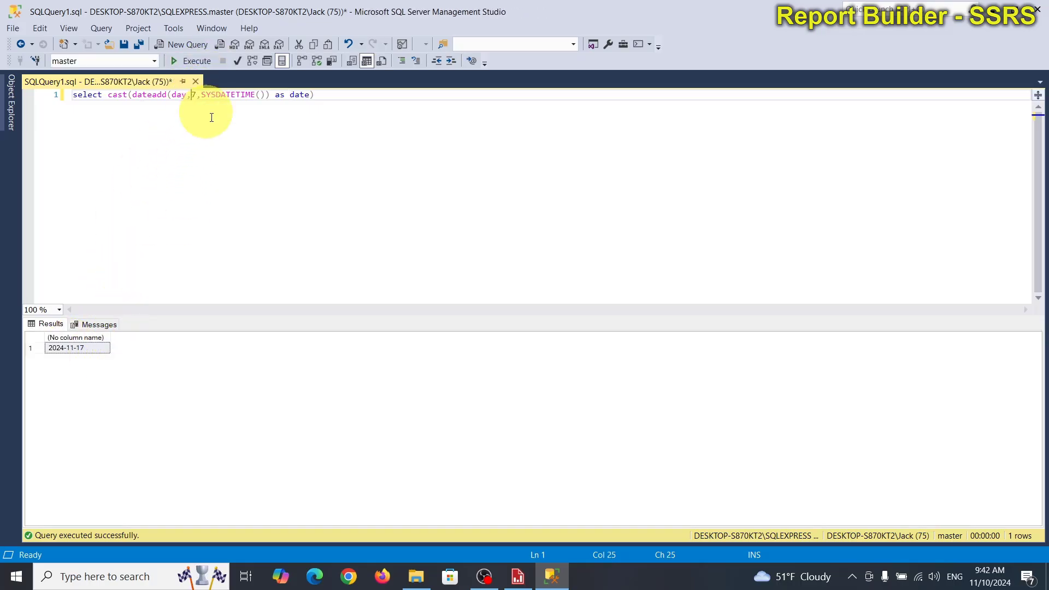
type("-")
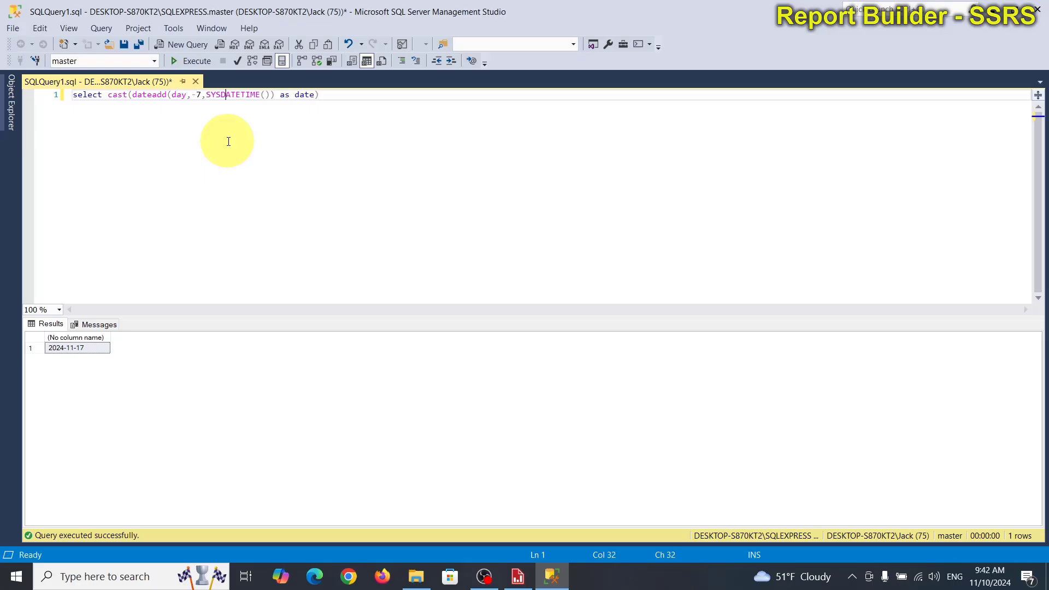
left_click(226, 94)
left_click(201, 64)
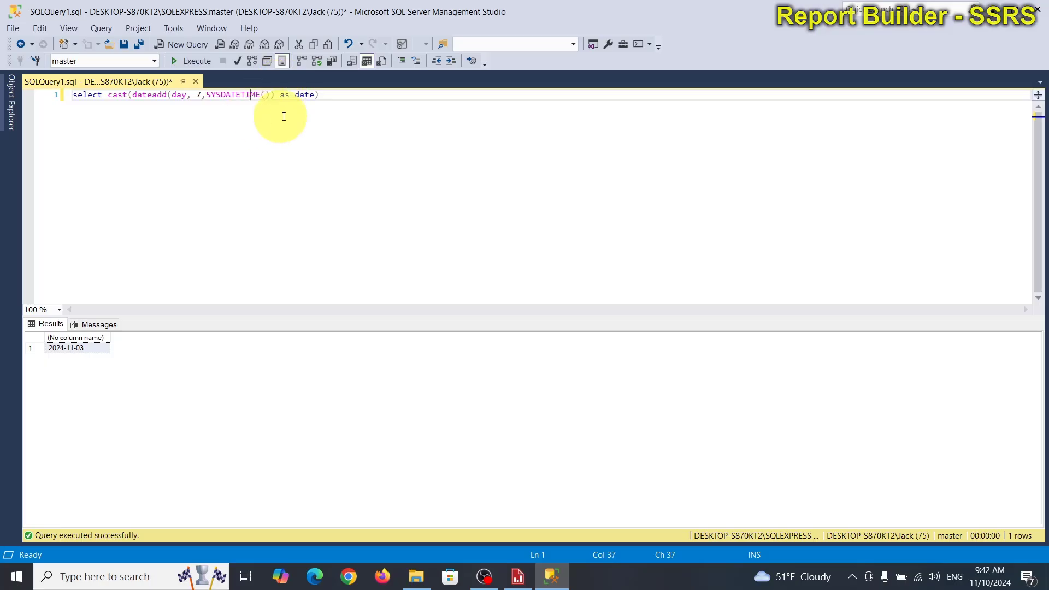
Step: Copy the dateadd query into Report Builder as the FromDateParam dataset's query, replacing the existing text, and save the dataset
left_click_drag(322, 94, 55, 110)
key("ctrl+c")
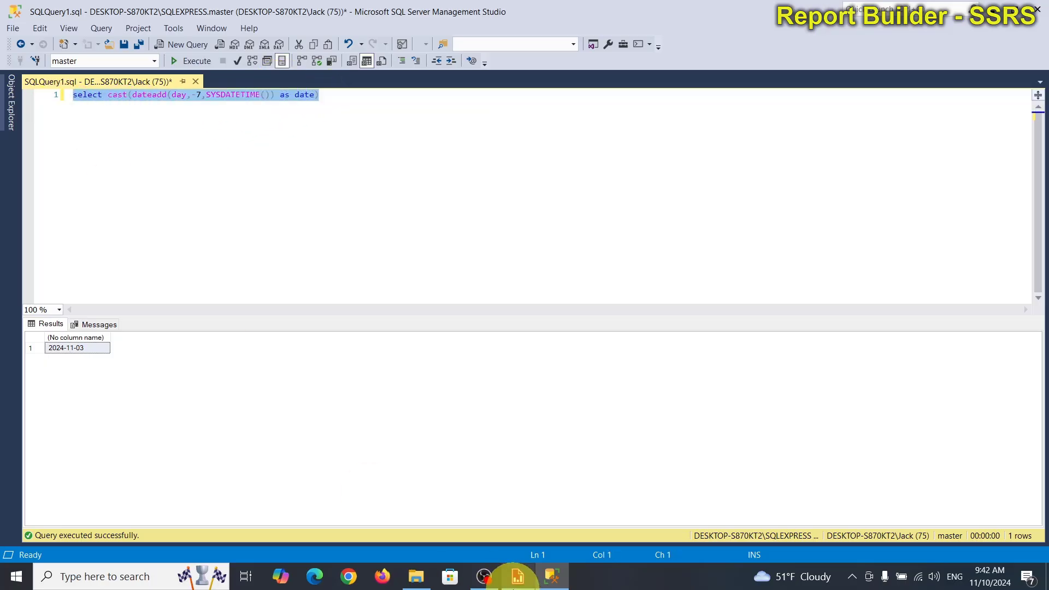
left_click(518, 575)
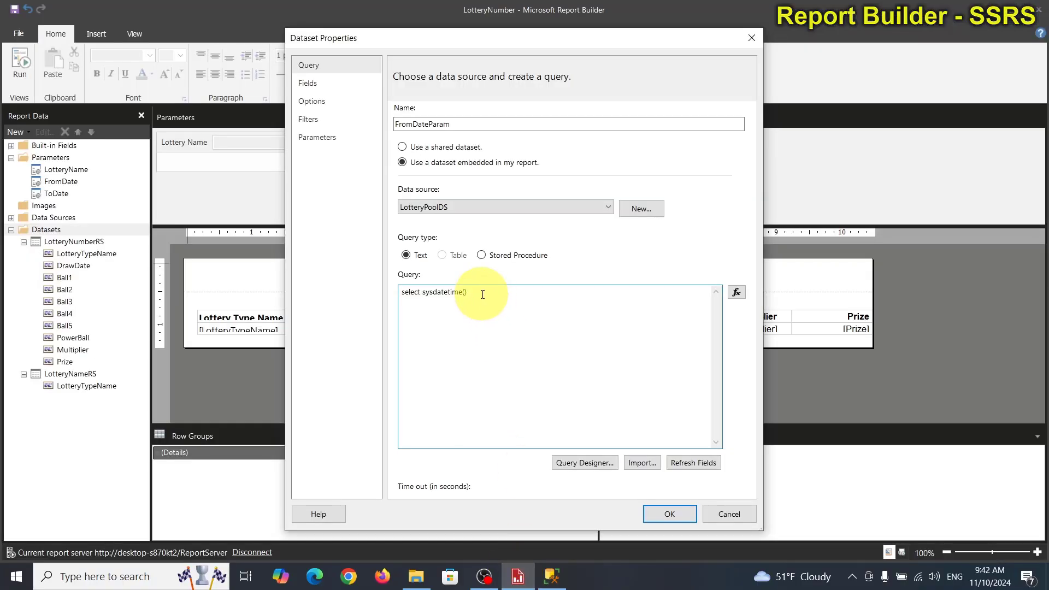
left_click_drag(480, 293, 384, 289)
key("ctrl+v")
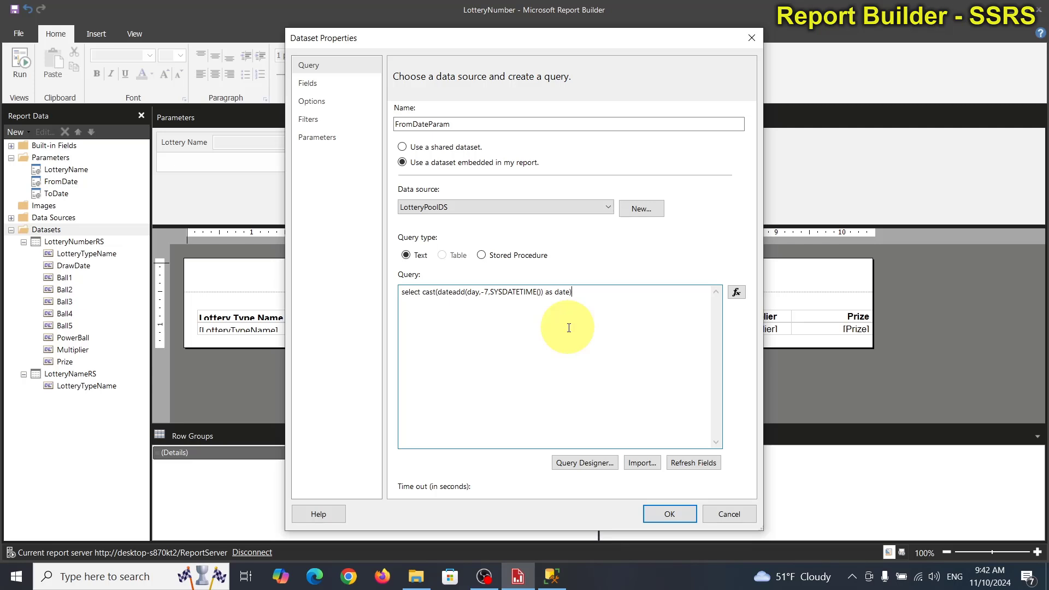
left_click(668, 514)
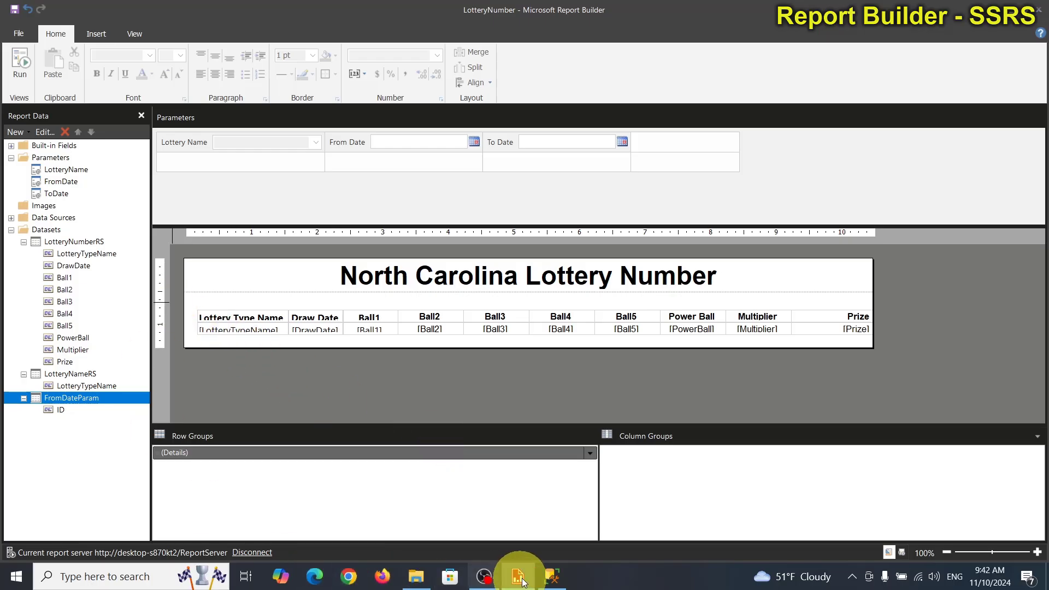
Step: Switch back to SQL Server Management Studio and undo the dateadd edits until the query reads "select cast(SYSDATETIME() as date)"
left_click(549, 578)
left_click(342, 183)
key("ctrl+z")
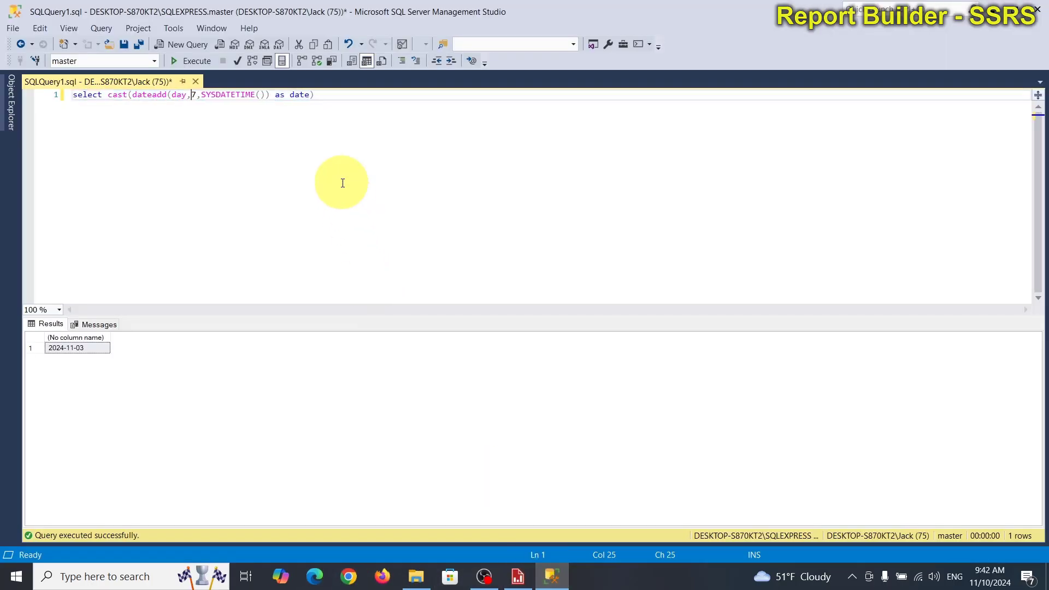
key("ctrl+z")
key("ctrl+z")
key("ctrl+z")
key("ctrl+z")
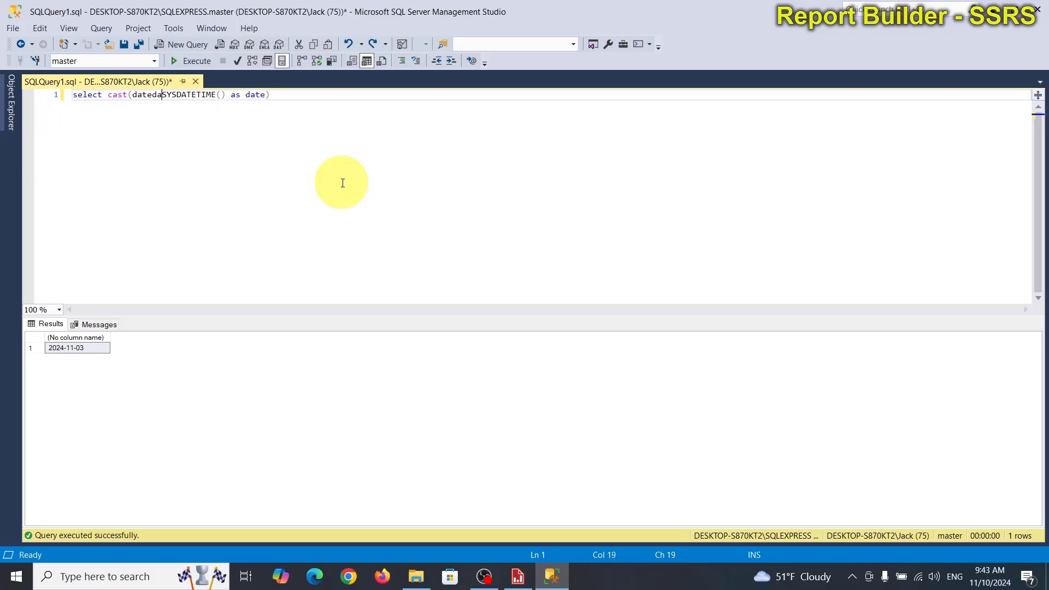
key("ctrl+z")
key("ctrl+z")
key("ctrl+z")
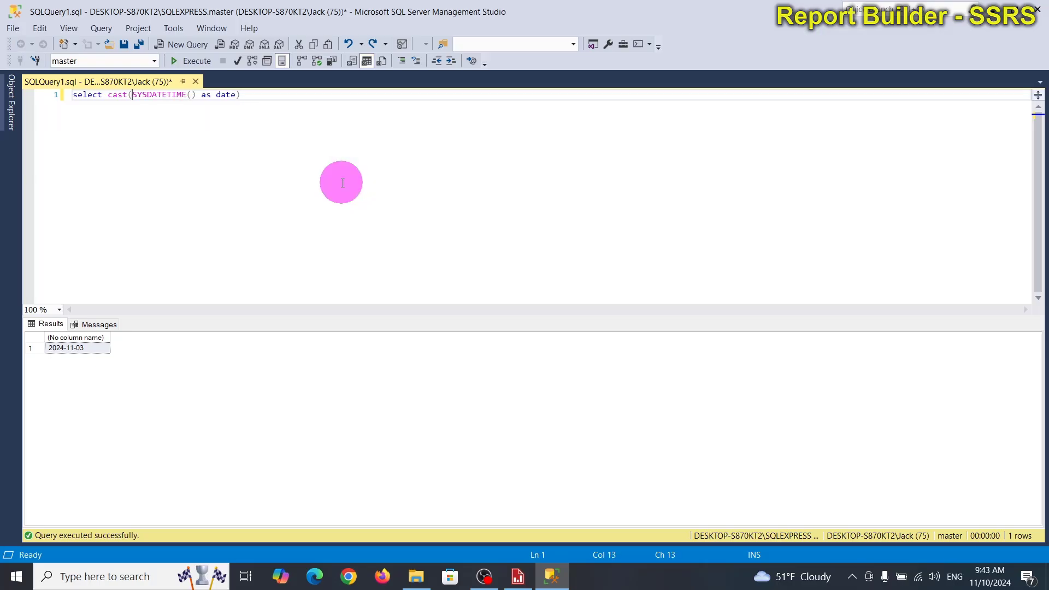
Step: Copy the whole query "select cast(SYSDATETIME() as date)" and switch back to Report Builder
left_click(248, 99)
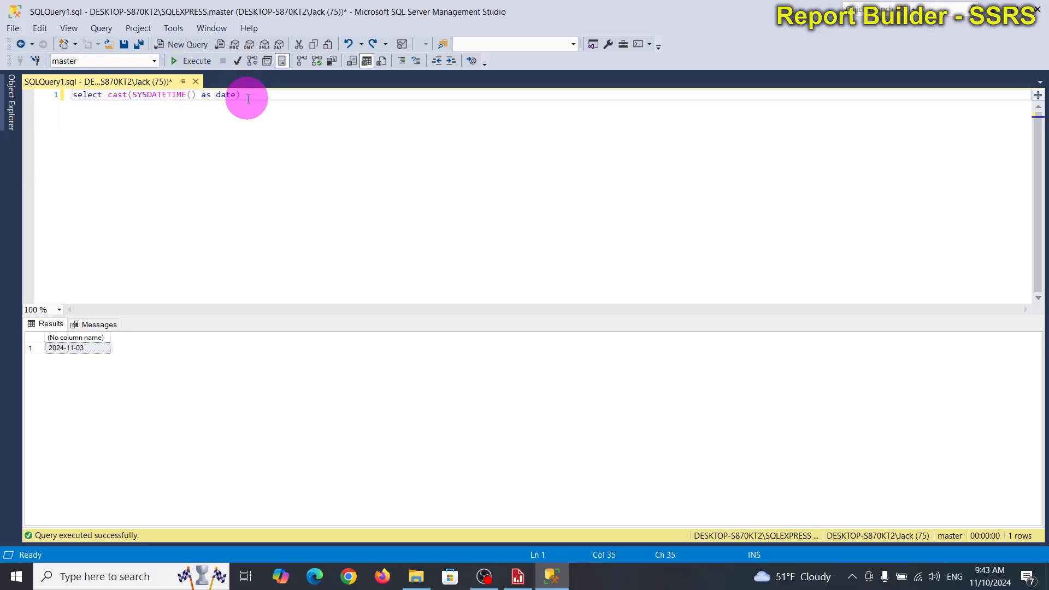
left_click_drag(248, 99, 25, 91)
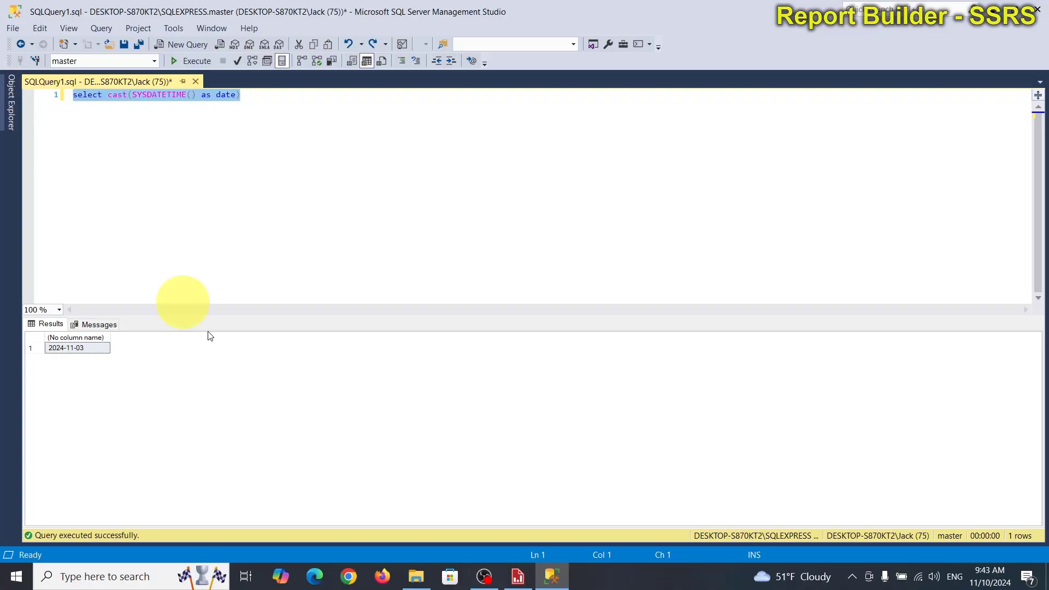
mouse_move(526, 569)
left_click(533, 532)
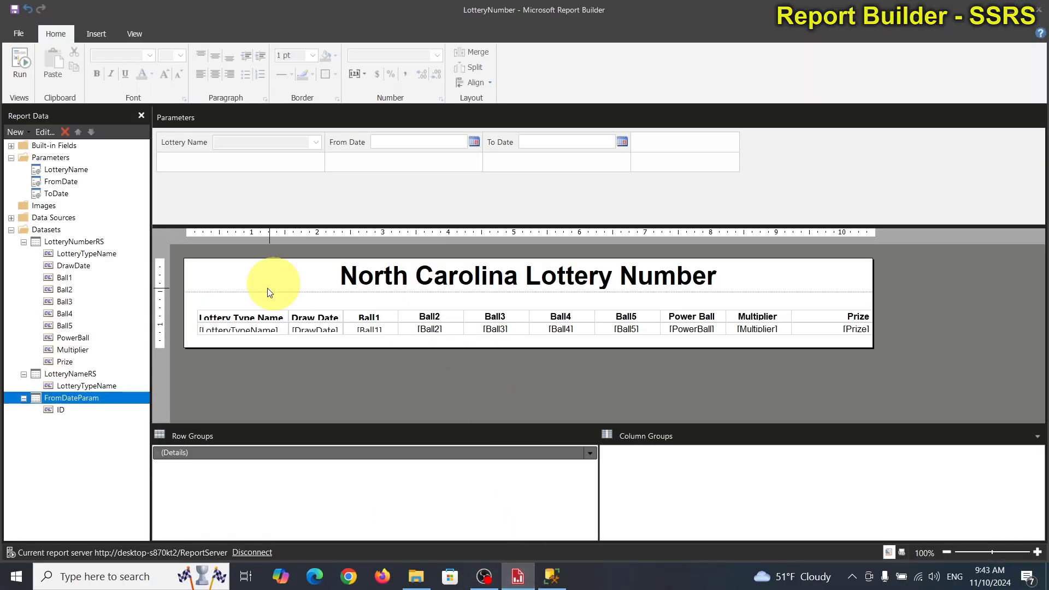
Step: Append the alias "as FromDate" to the FromDateParam dataset's query and save the dataset
left_click(49, 409)
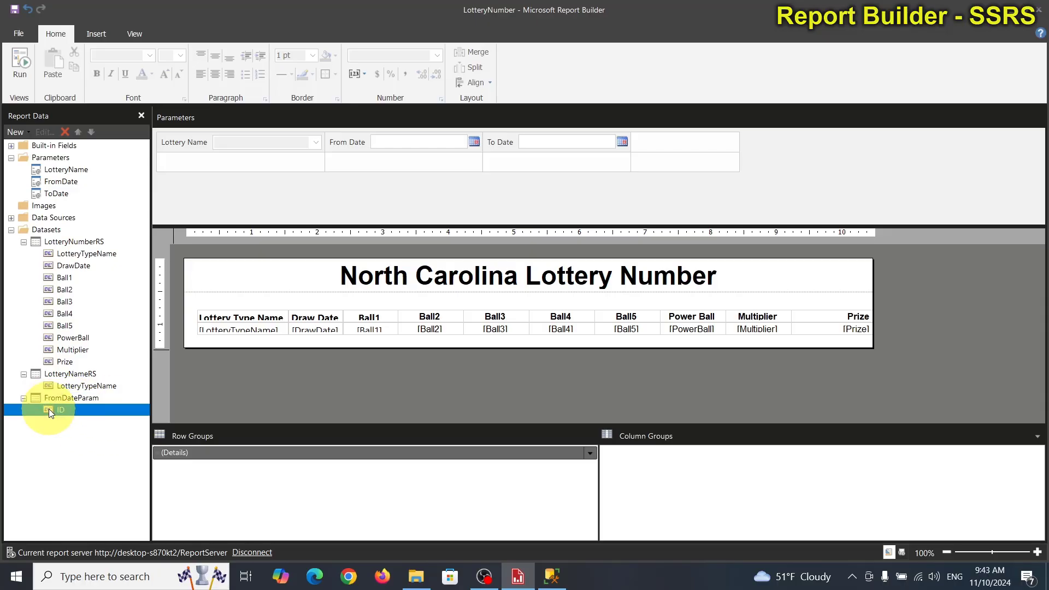
right_click(49, 410)
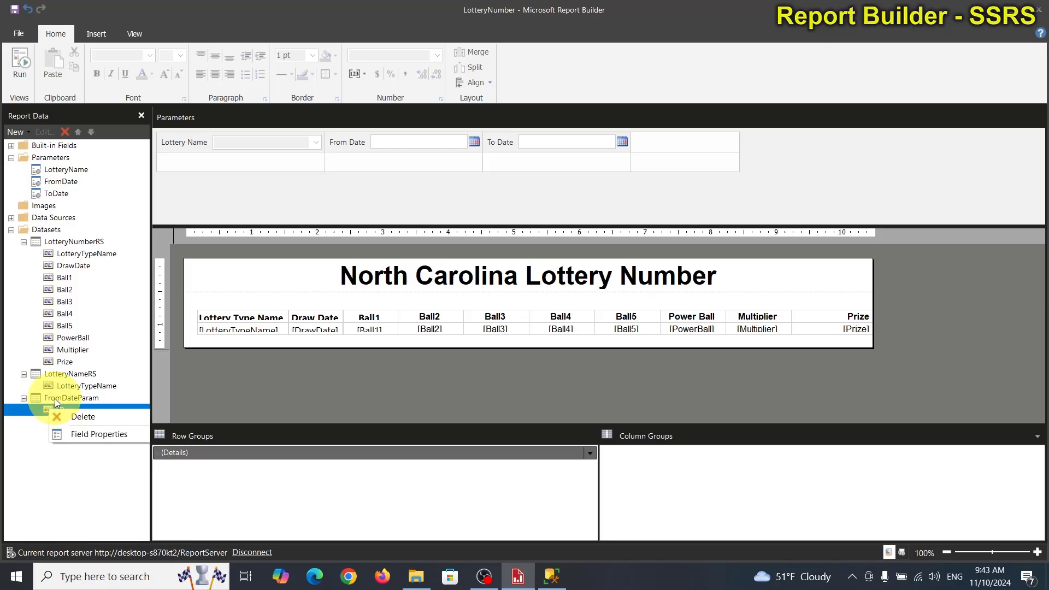
left_click(54, 399)
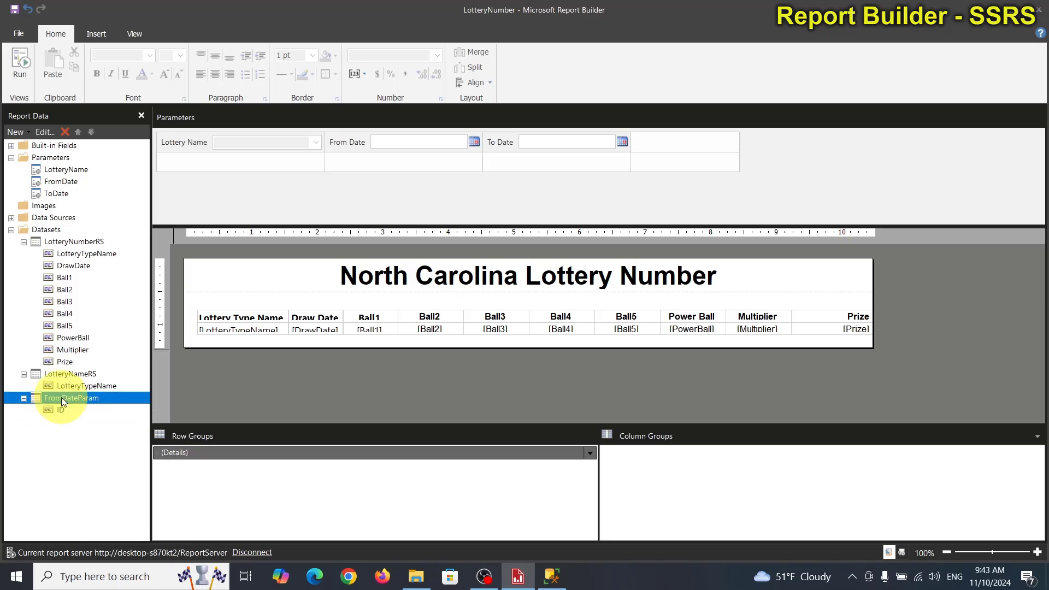
double_click(61, 398)
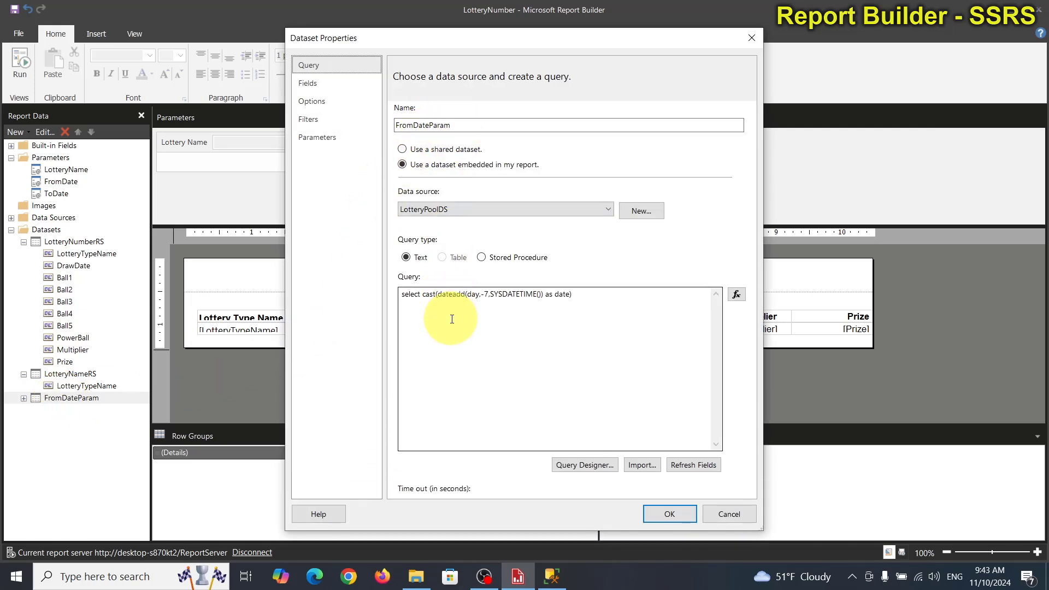
left_click(599, 295)
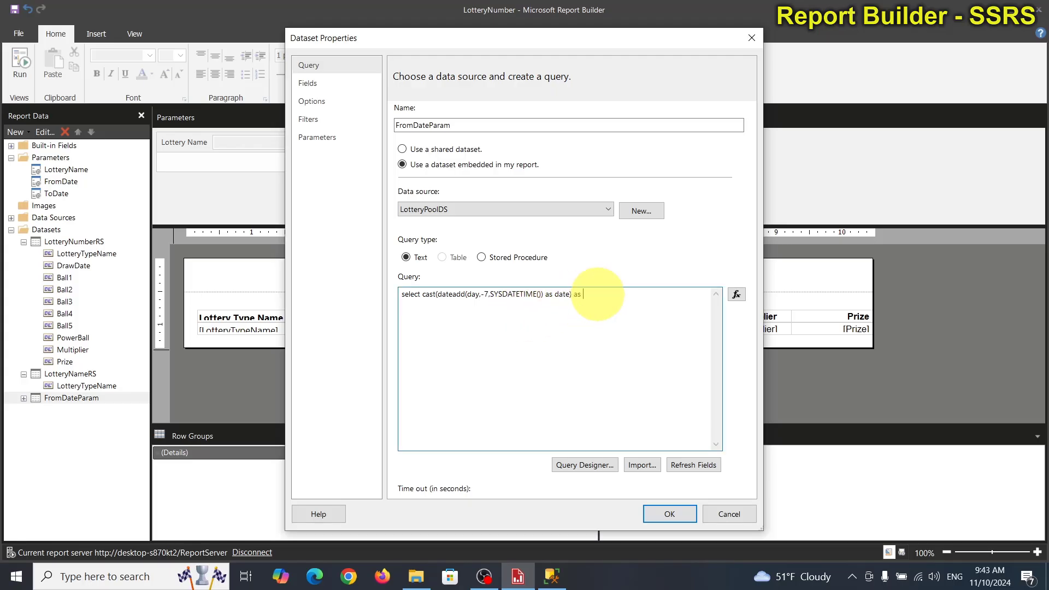
type("as FromDate")
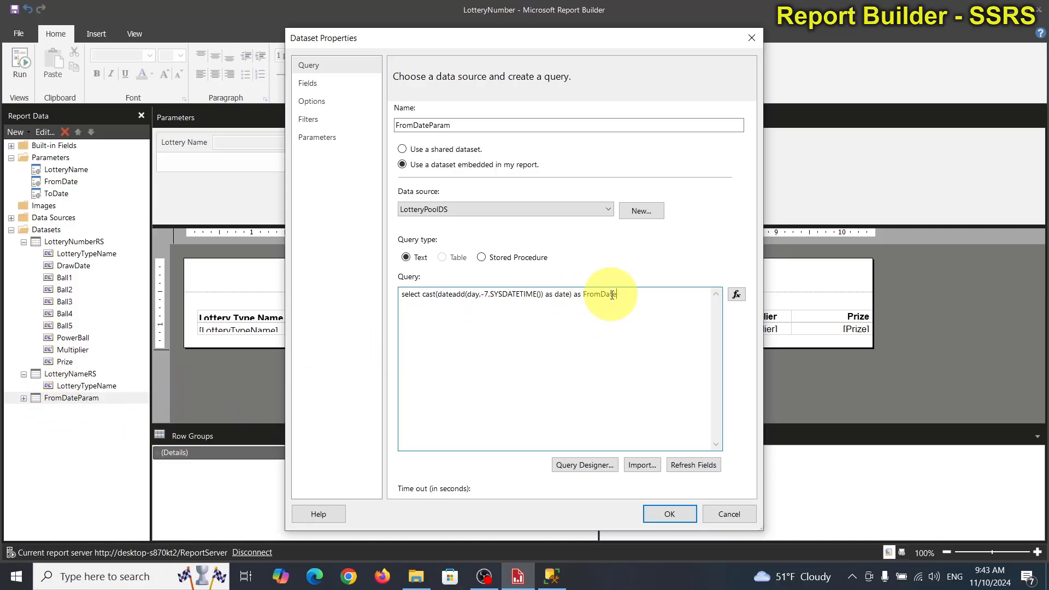
left_click(674, 514)
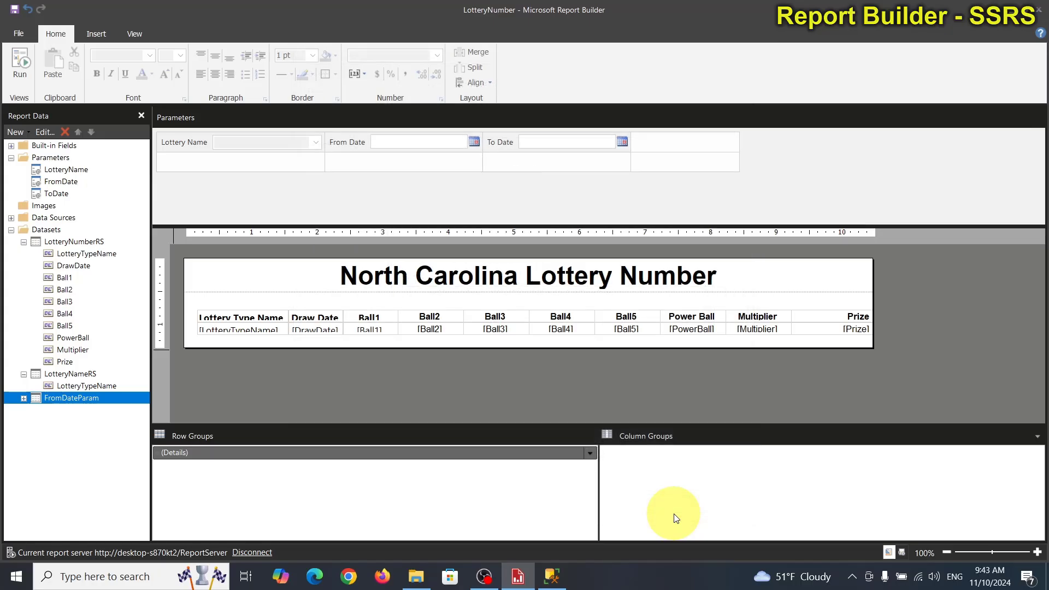
Step: Add a dataset named ToDateParam, embedded in the report and using the LotteryPoolDS data source
right_click(66, 375)
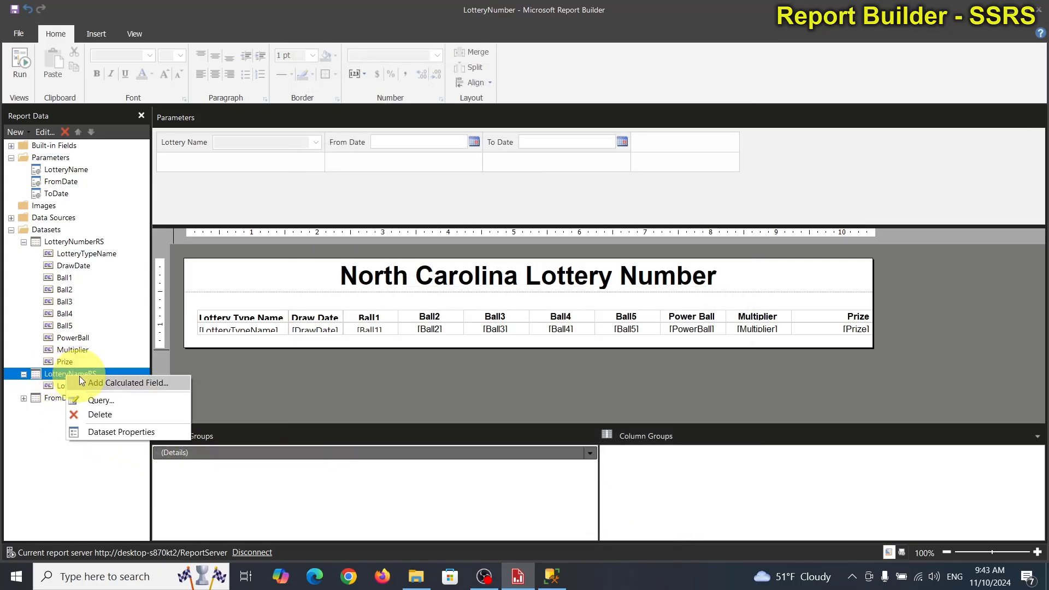
left_click(57, 387)
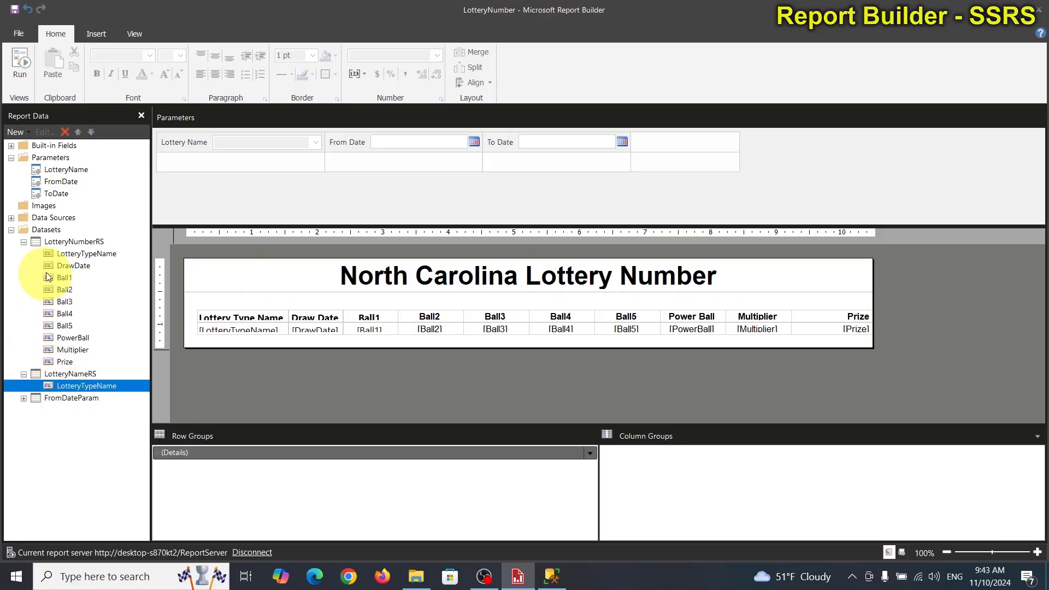
left_click(53, 230)
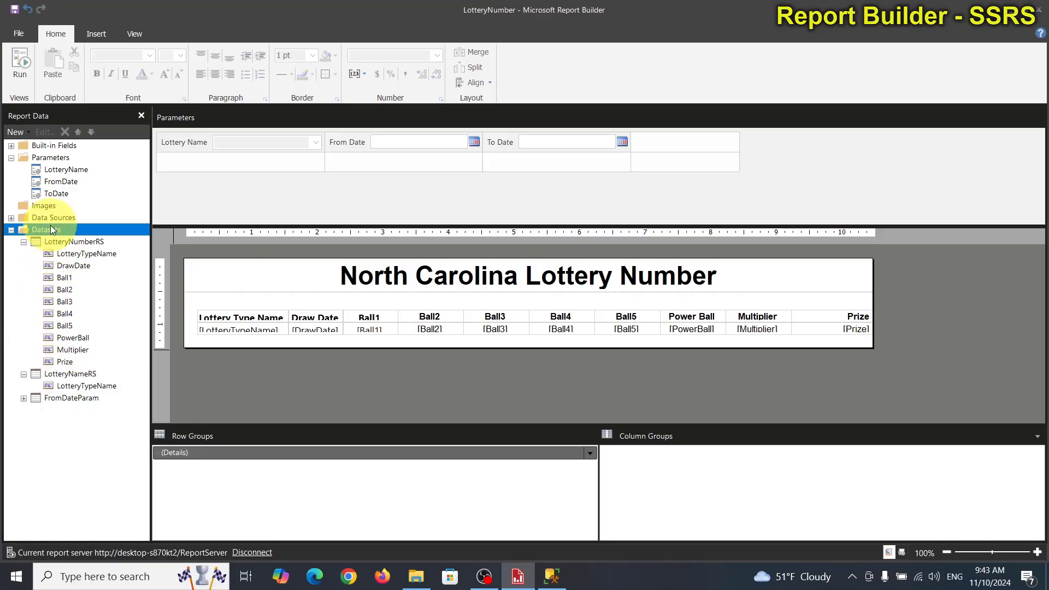
right_click(53, 230)
left_click(70, 229)
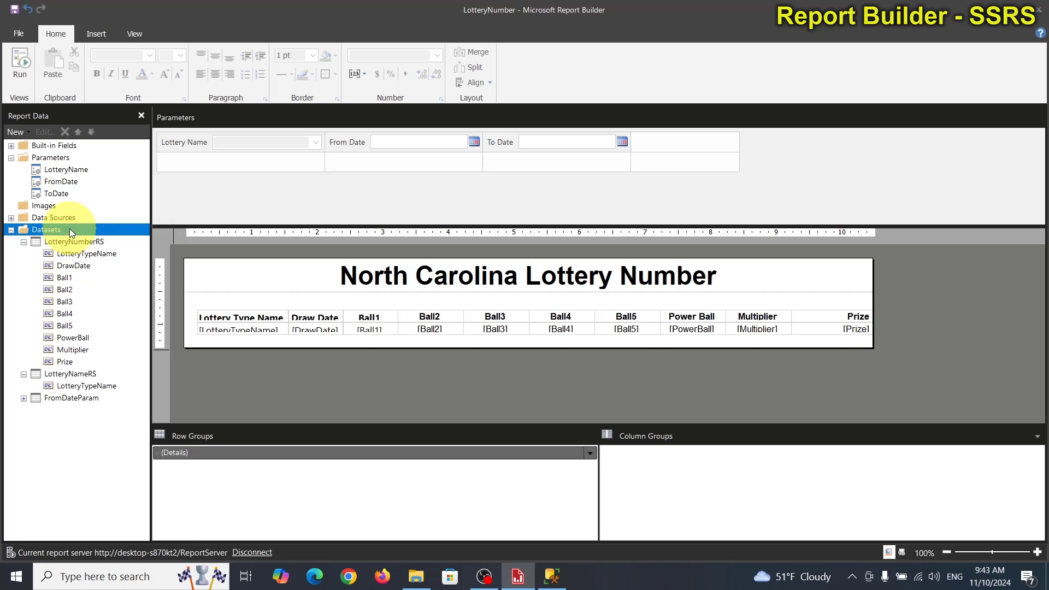
double_click(478, 124)
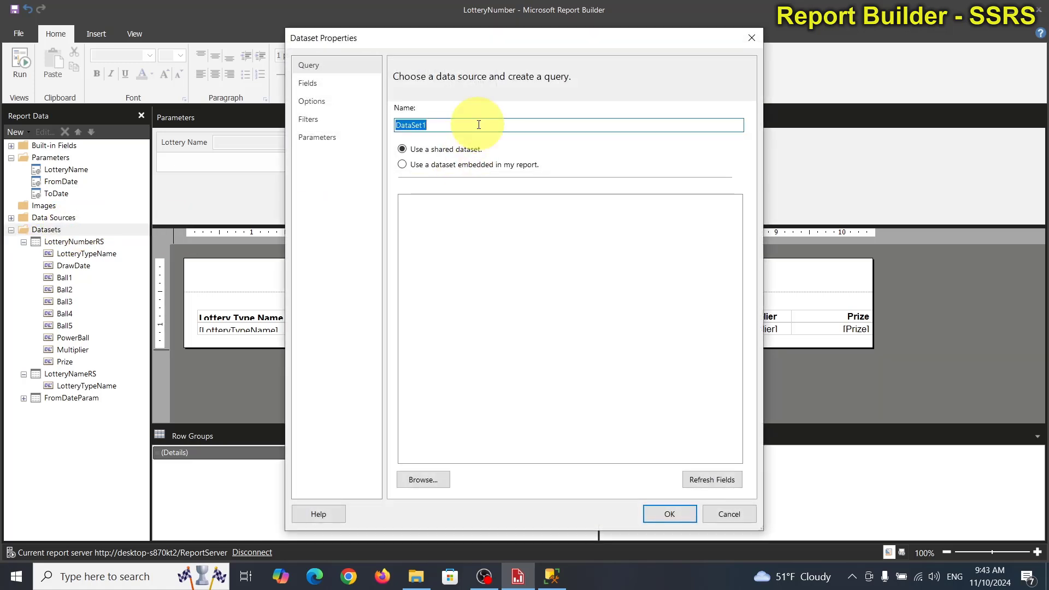
type("ToDateParam")
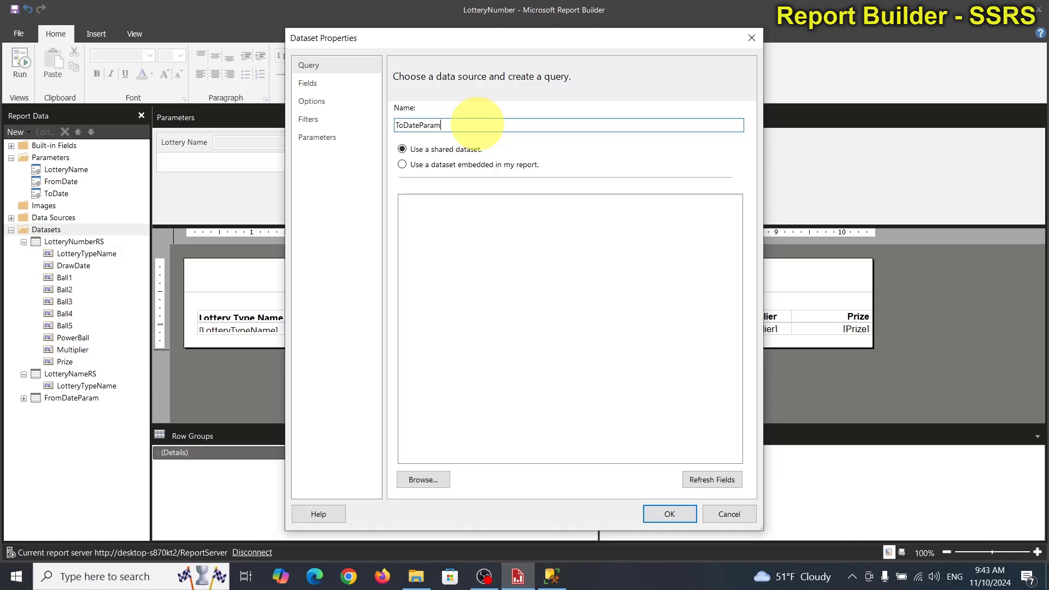
left_click(486, 165)
left_click(501, 208)
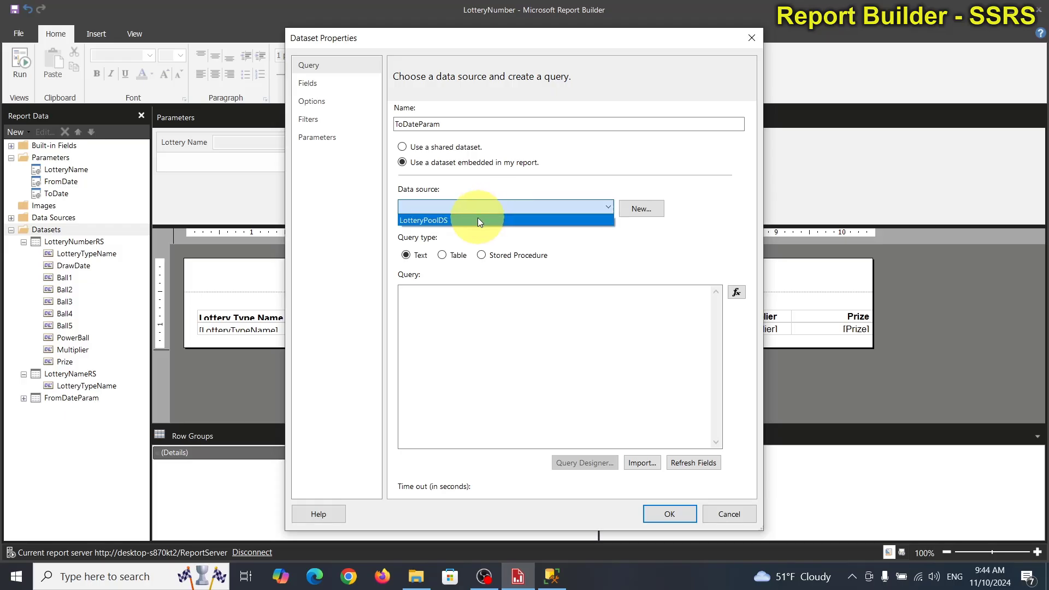
left_click(478, 219)
Step: Paste the copied query into the ToDateParam dataset and alias it so it reads "select cast(SYSDATETIME() as date) as ToDate"
left_click(476, 314)
type("select cast(SYSDATETIME() as date)")
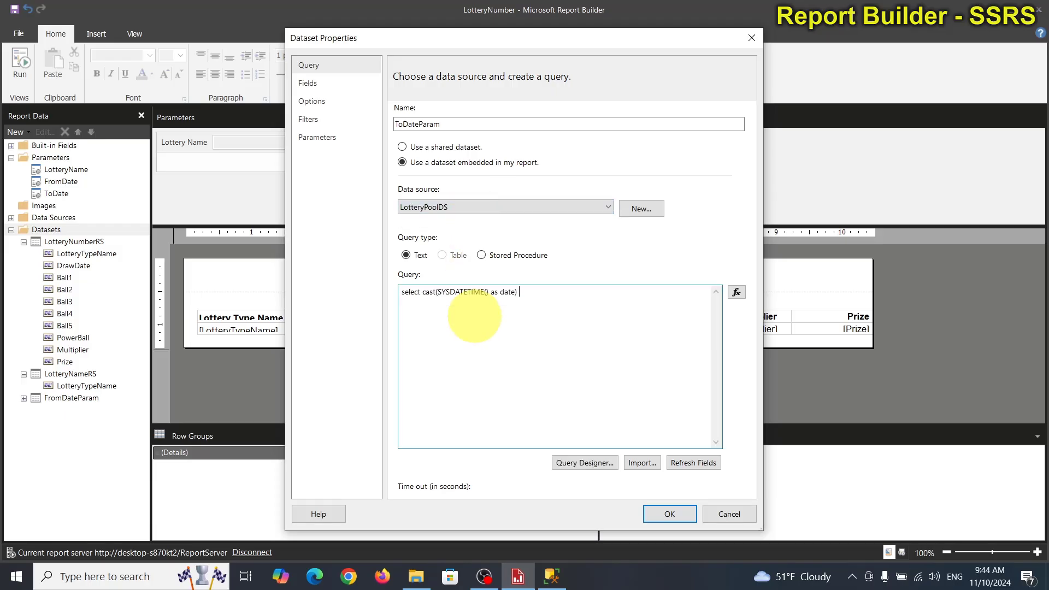
type("as ToDate")
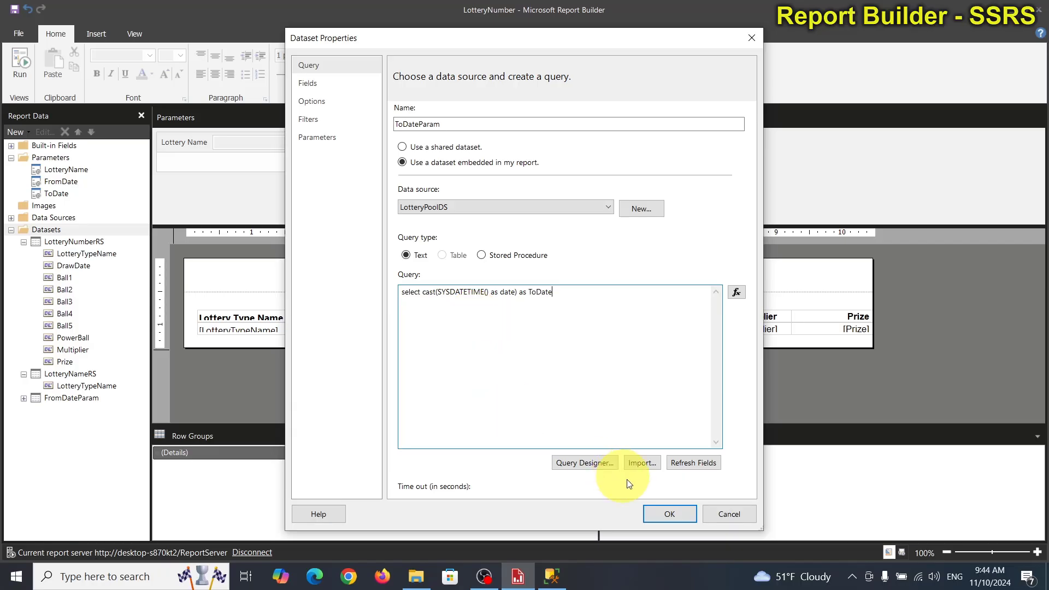
Step: Test-run the ToDateParam query in the Query Designer and save the dataset
left_click(582, 463)
left_click(358, 77)
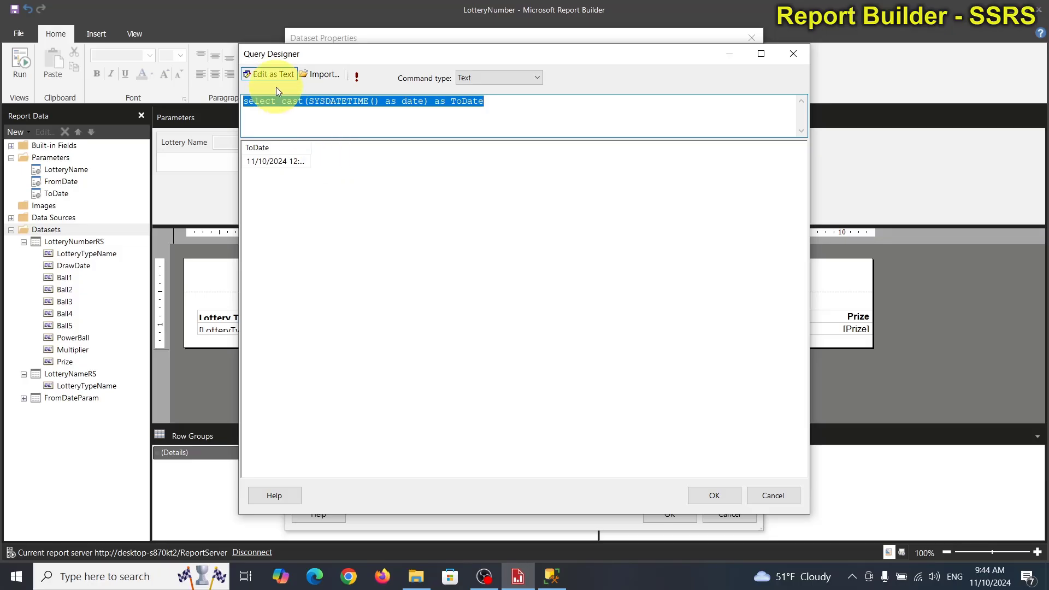
left_click(709, 497)
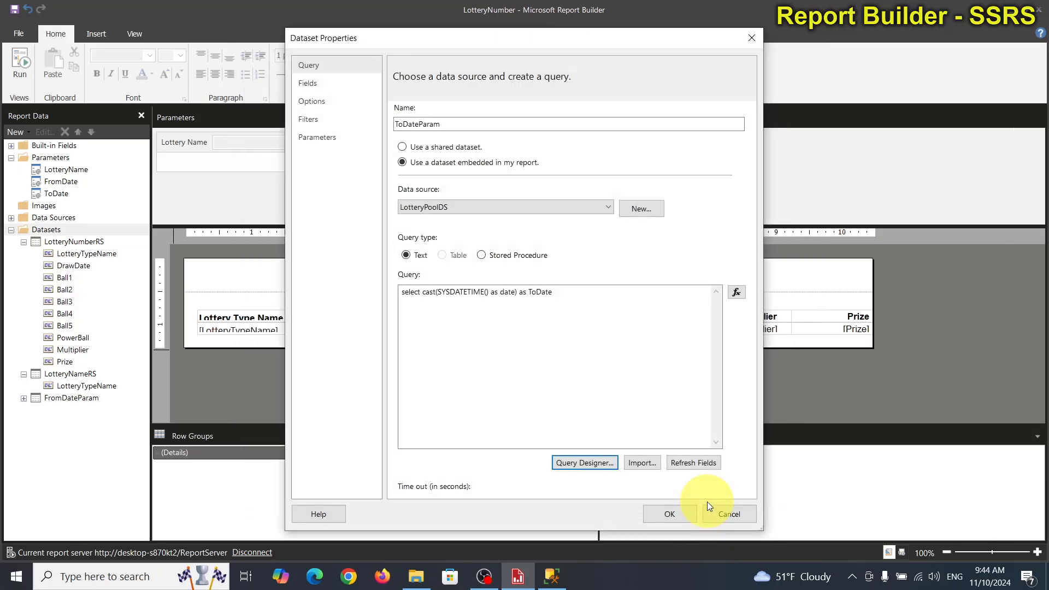
left_click(666, 513)
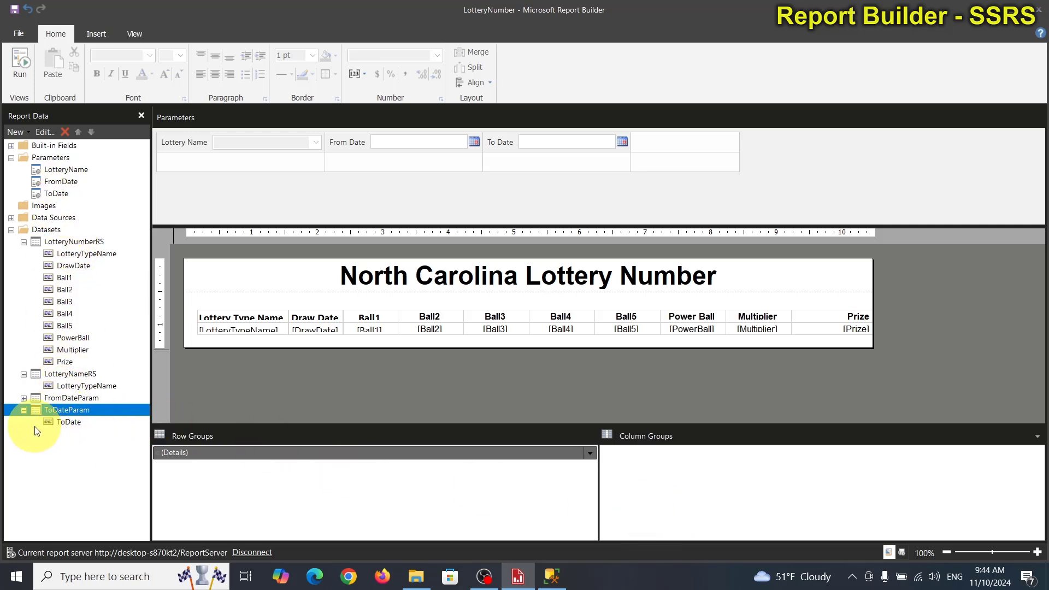
Step: Set the FromDate parameter's default value to come from a query, using dataset FromDateParam and value field FromDate
double_click(71, 185)
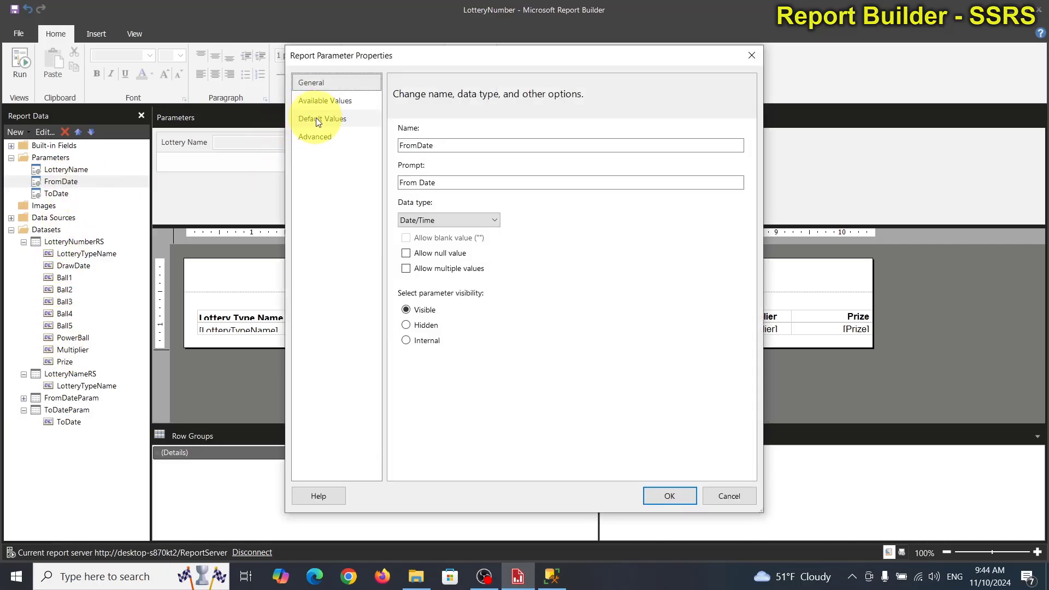
left_click(316, 119)
left_click(431, 174)
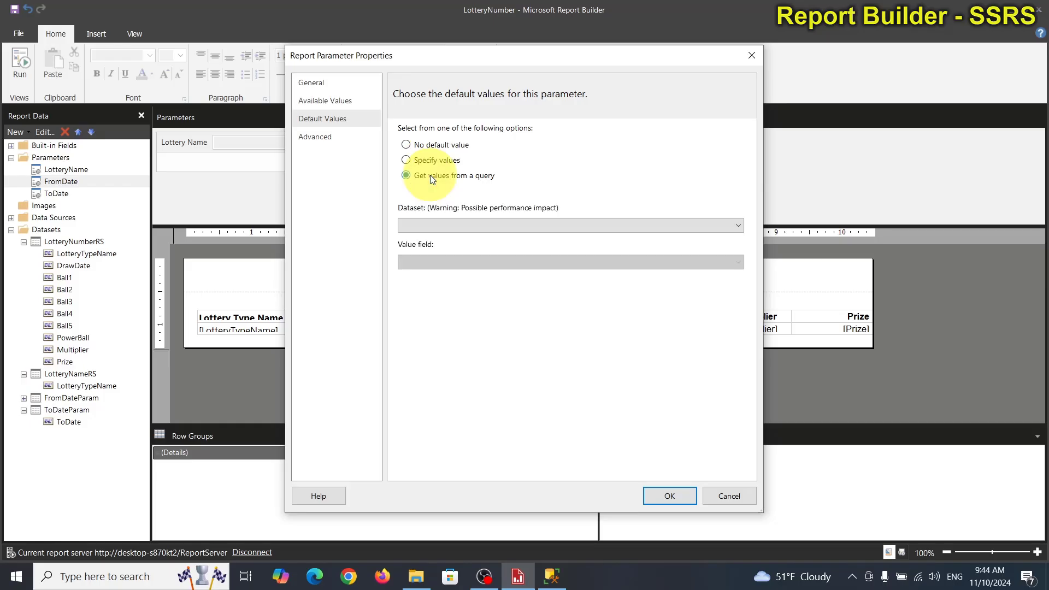
left_click(454, 226)
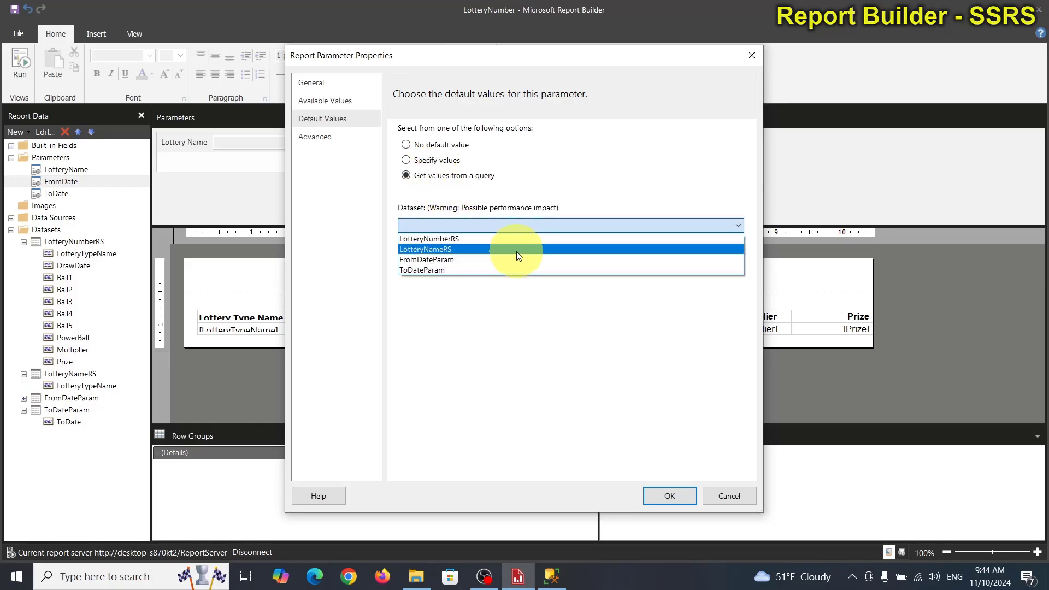
left_click(480, 259)
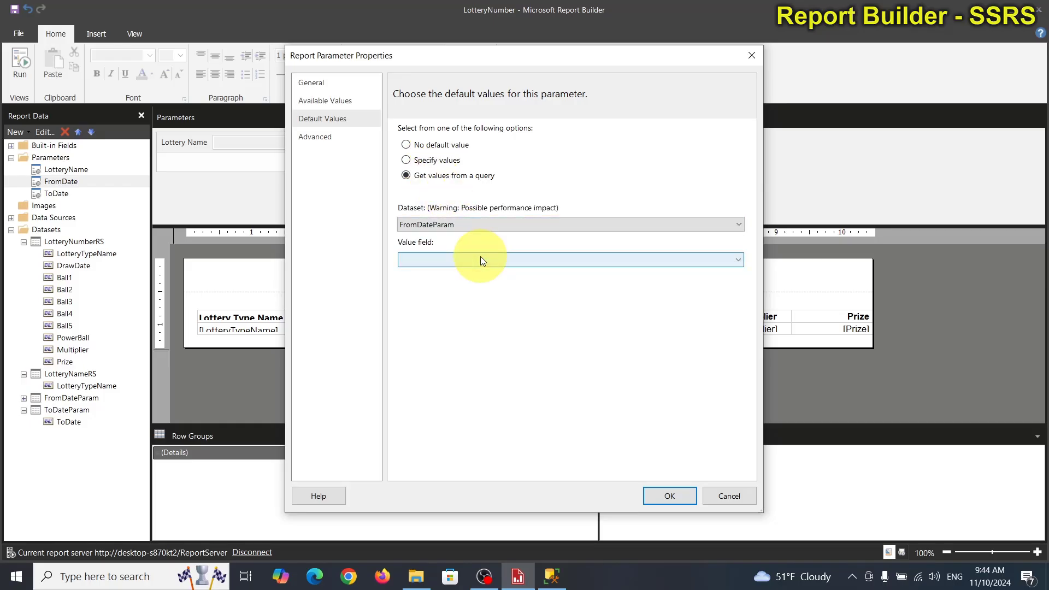
left_click(476, 260)
left_click(460, 270)
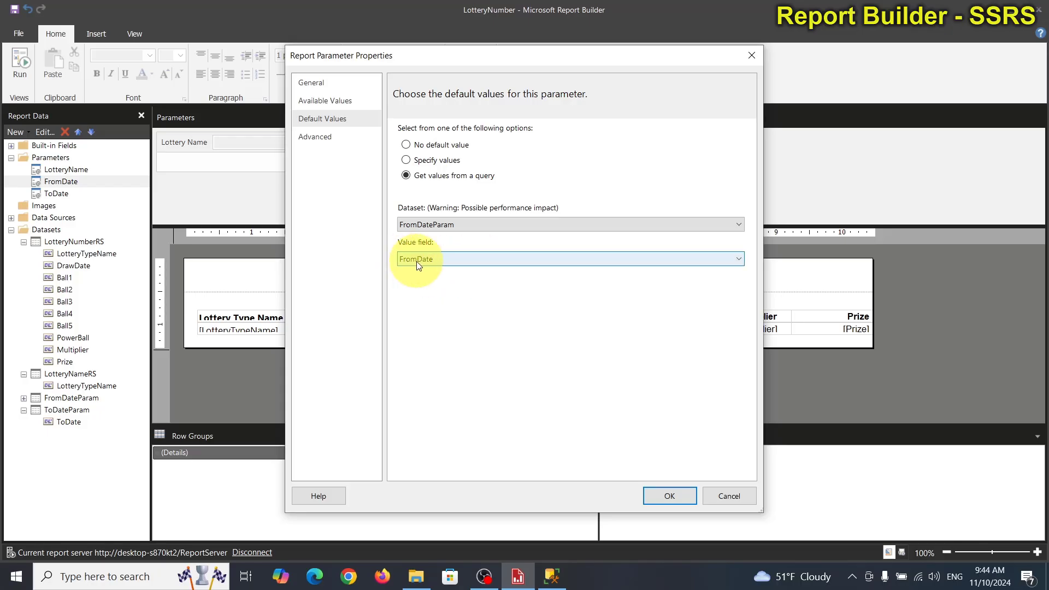
left_click(680, 497)
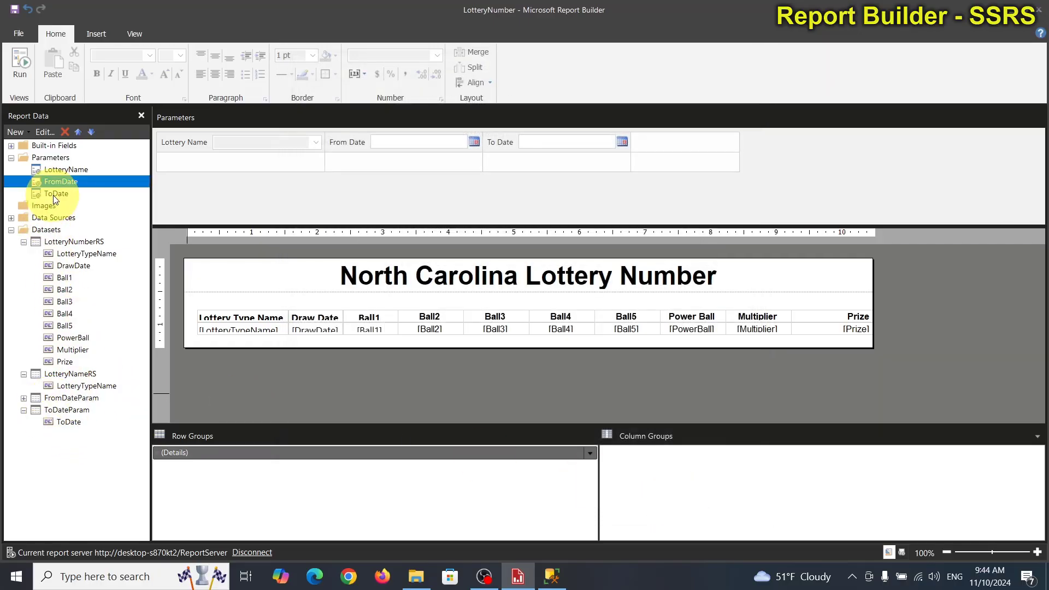
Step: Set the ToDate parameter's default value to come from a query, using dataset ToDateParam and value field ToDate
double_click(54, 195)
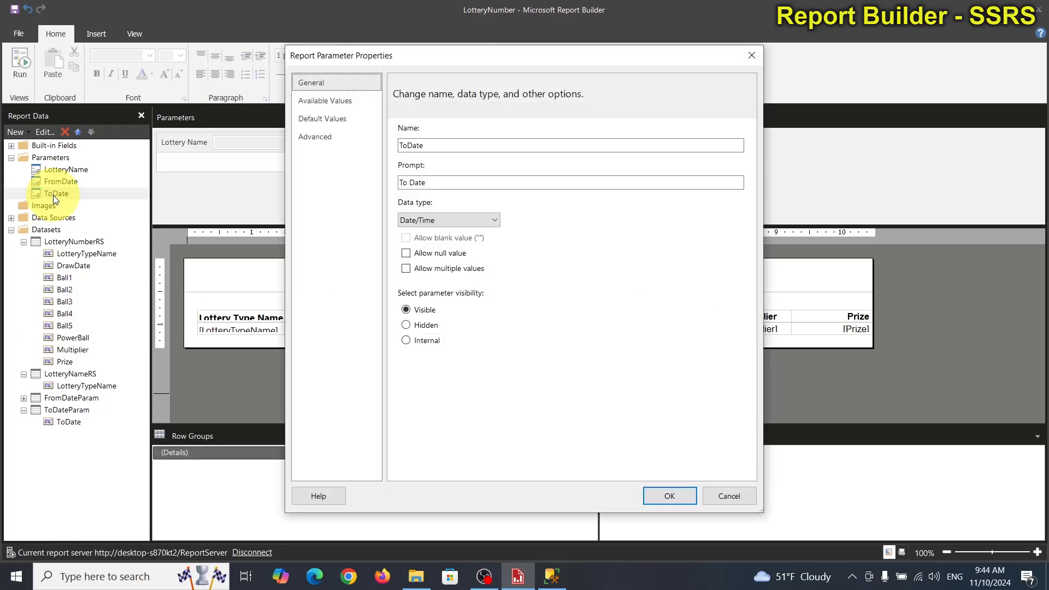
left_click(335, 118)
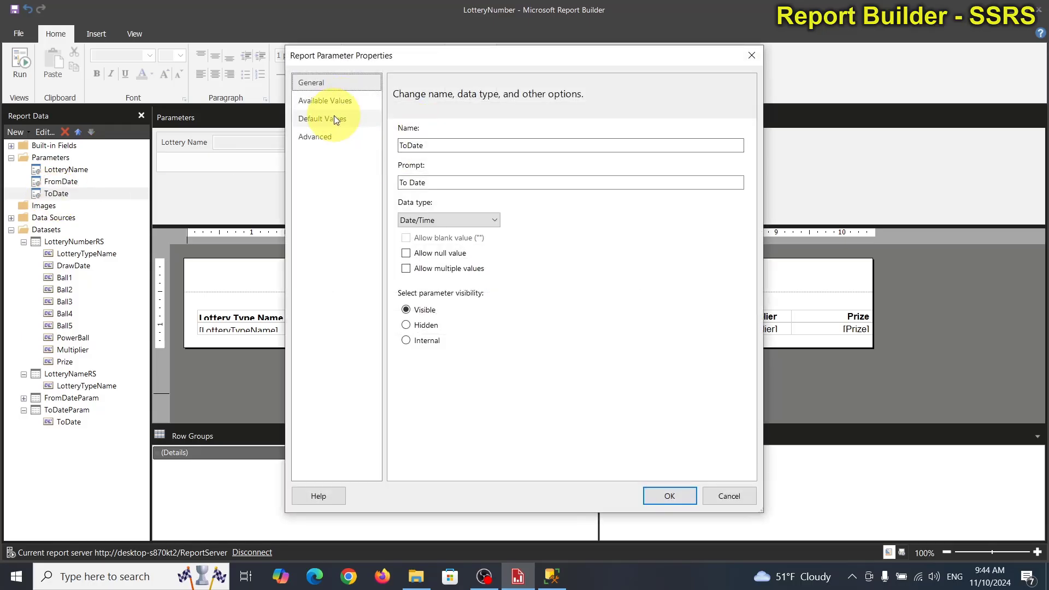
left_click(451, 176)
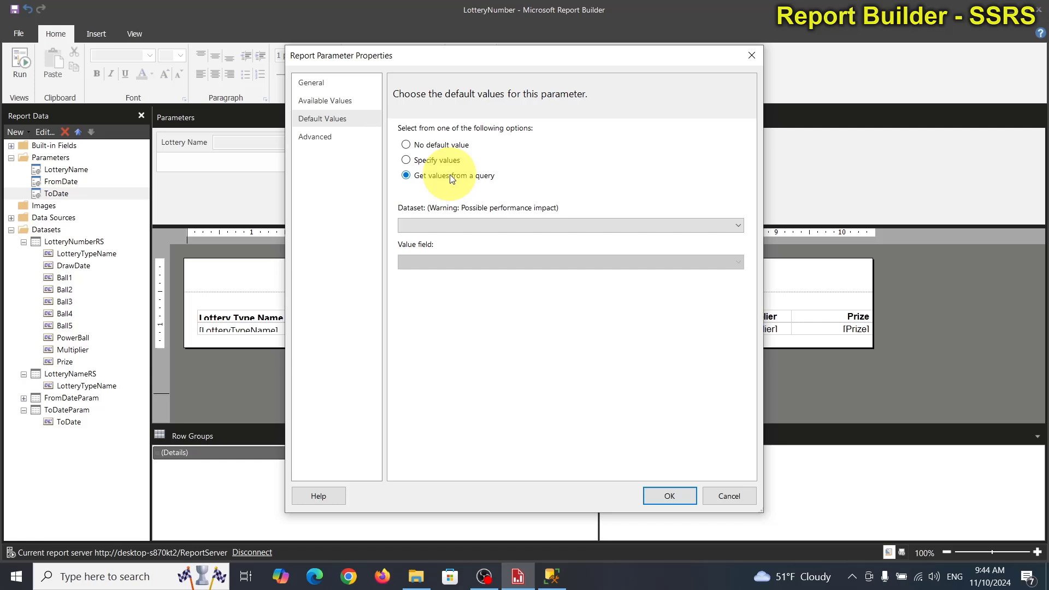
left_click(457, 225)
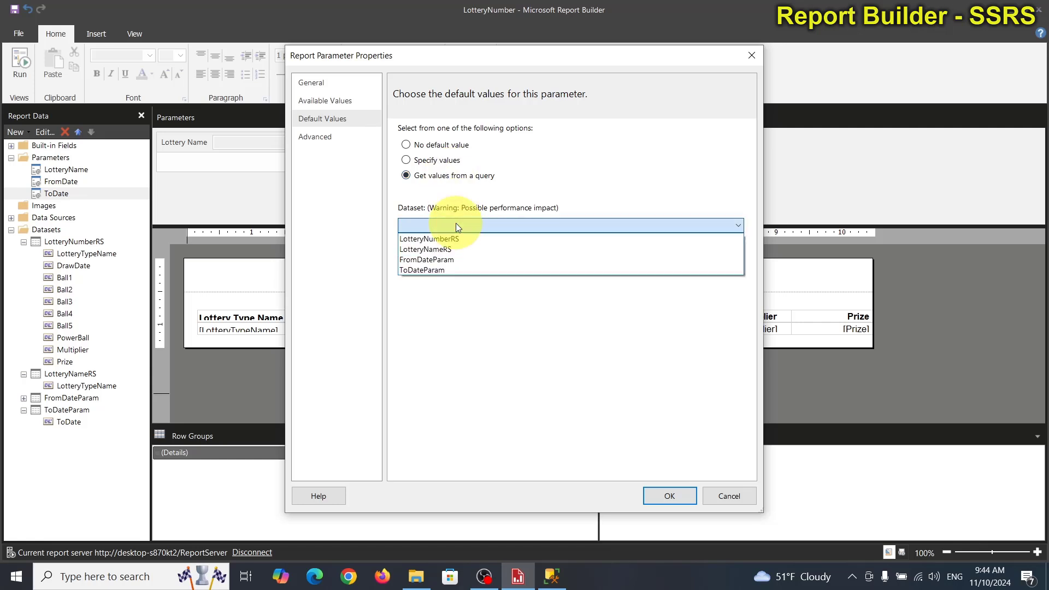
left_click(457, 270)
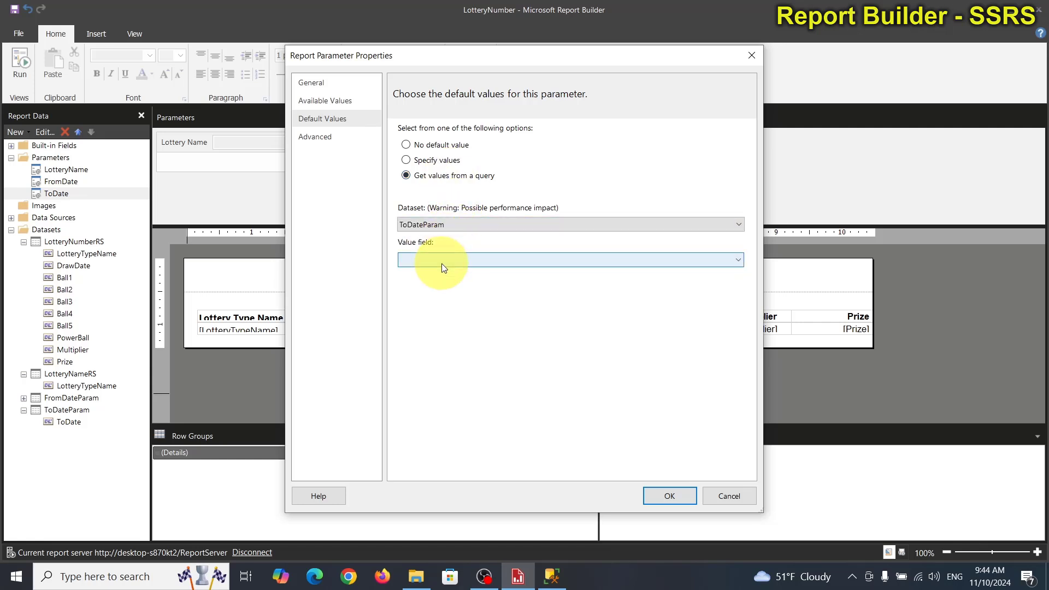
left_click(441, 263)
left_click(418, 272)
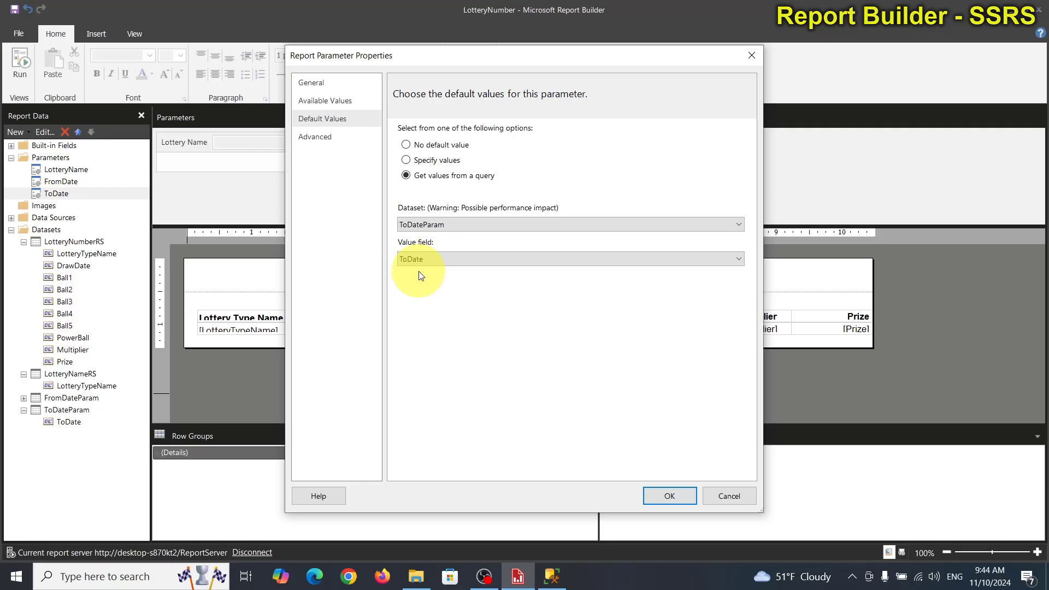
left_click(659, 498)
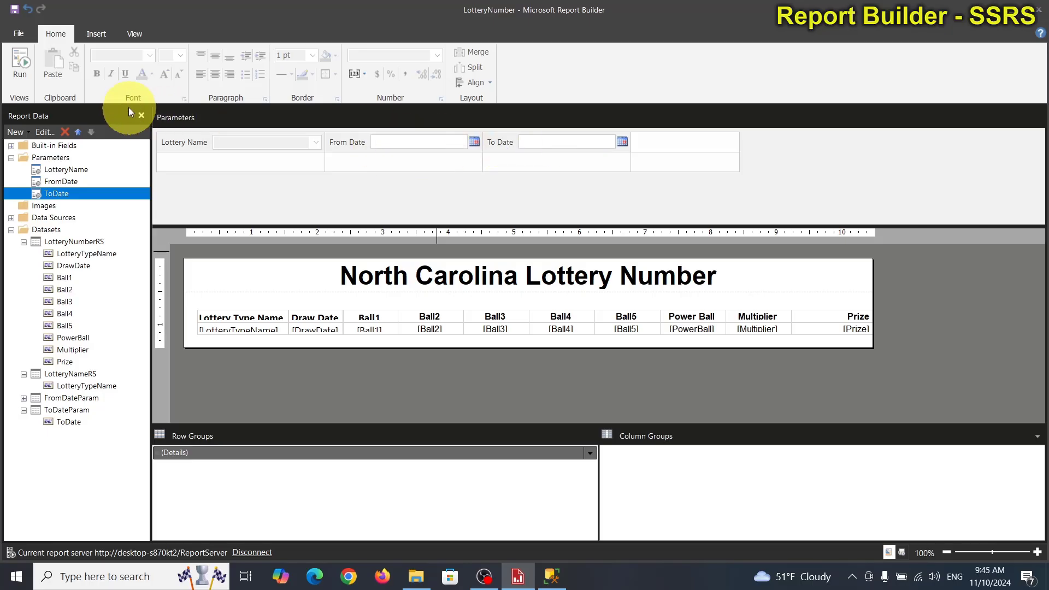
Step: Run the report and view it again with From Date set to 10/1/2024, checking the draw dates down to the last row
left_click(20, 62)
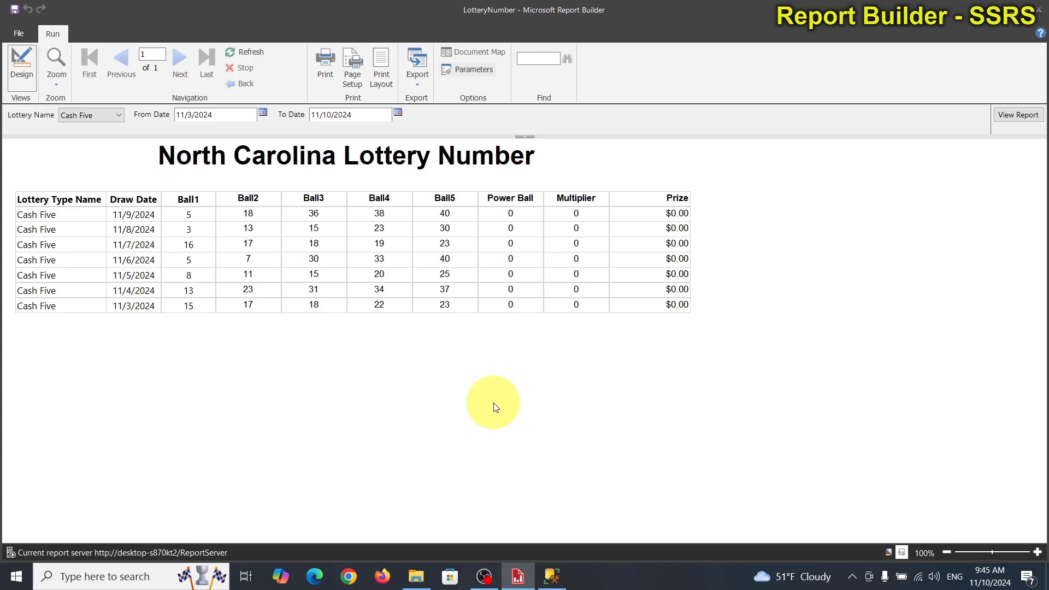
left_click(263, 113)
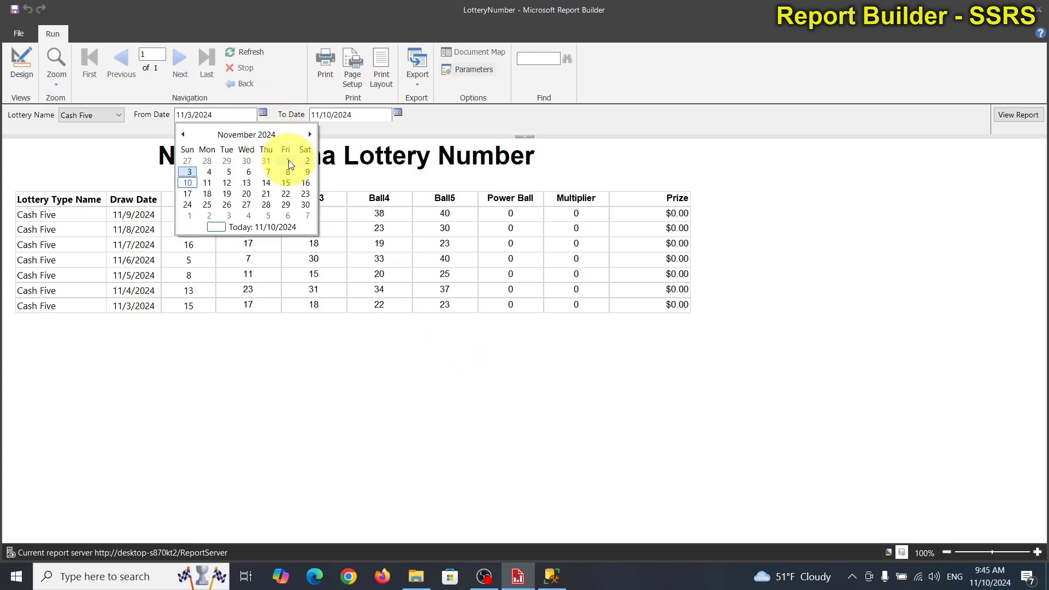
left_click(186, 137)
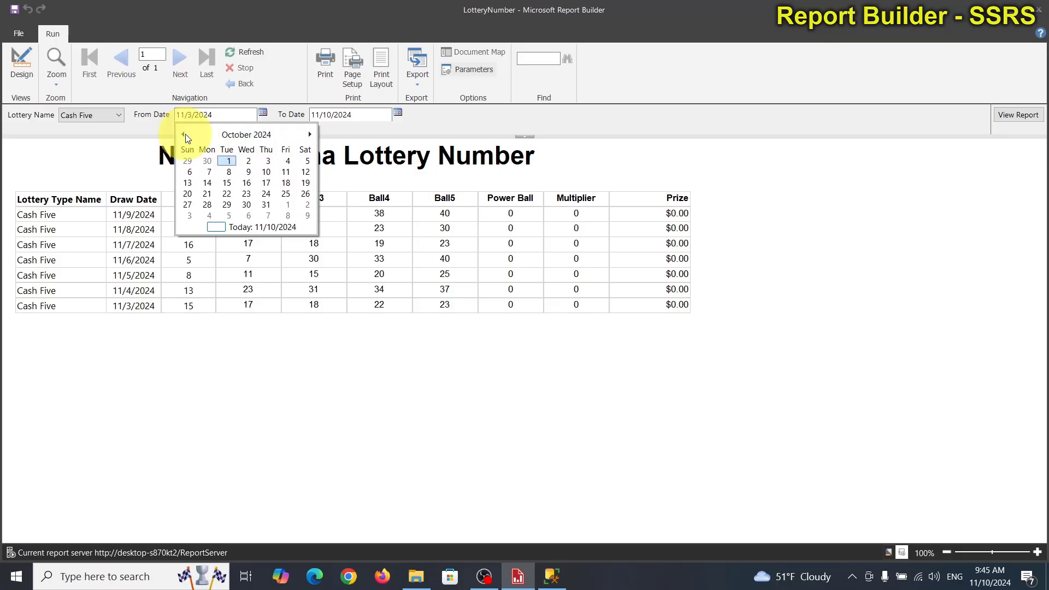
left_click(228, 162)
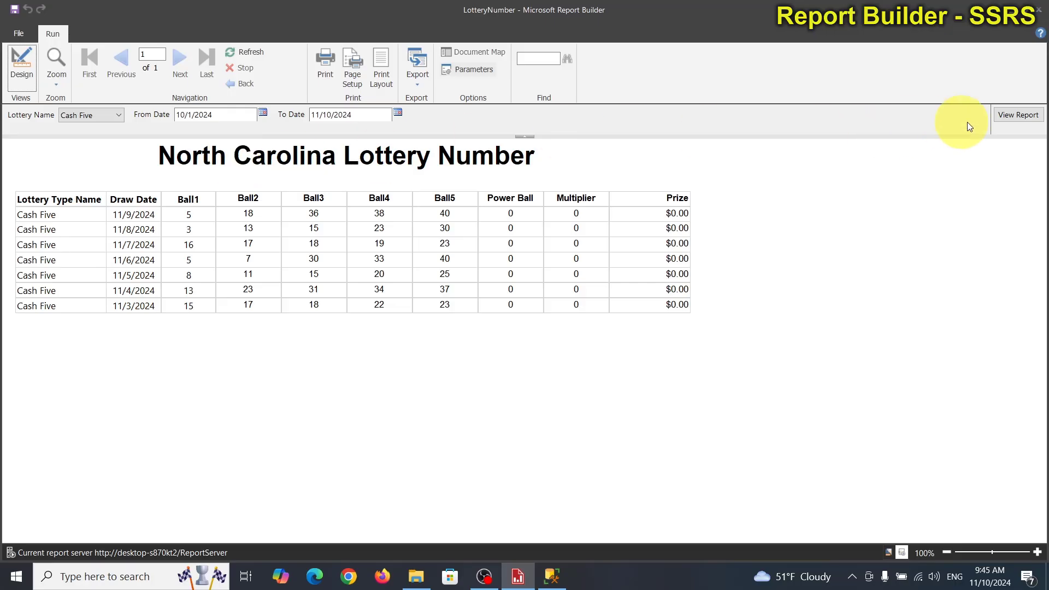
left_click(1019, 115)
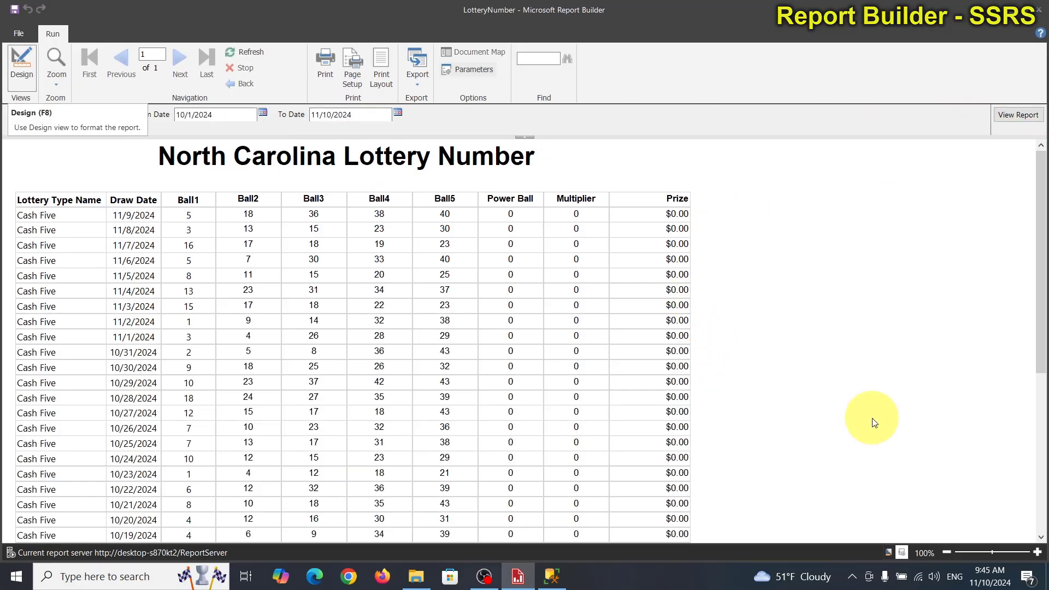
scroll(809, 444, "down", 2)
scroll(808, 443, "down", 8)
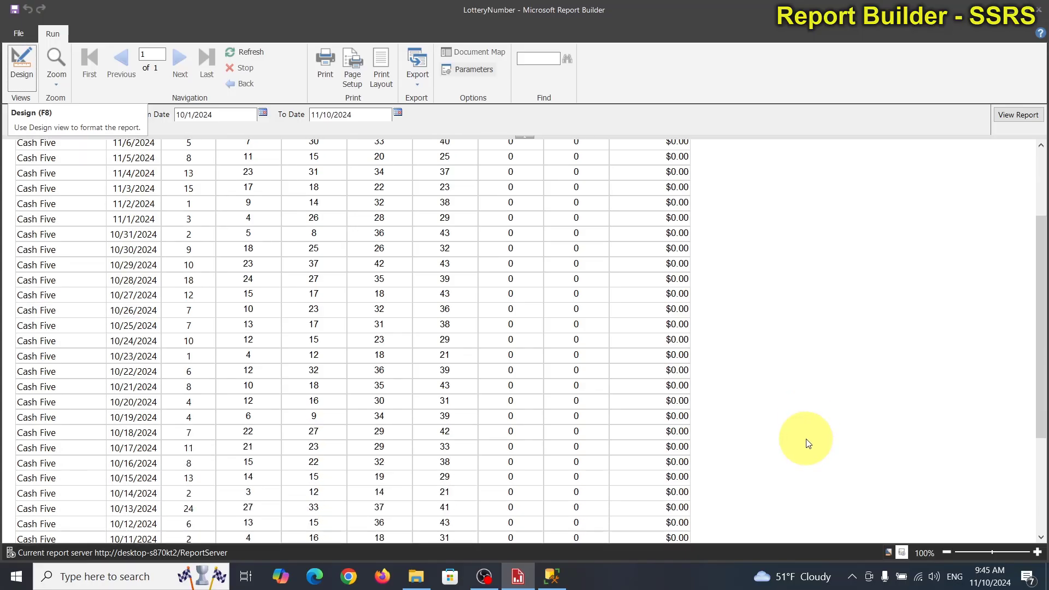
scroll(806, 434, "up", 2)
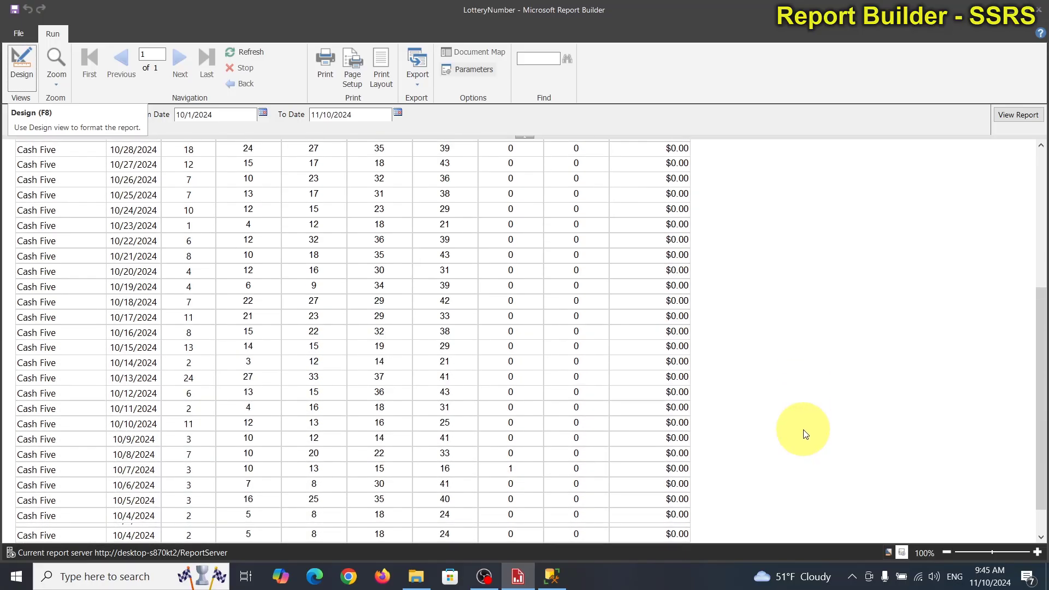
scroll(806, 435, "down", 2)
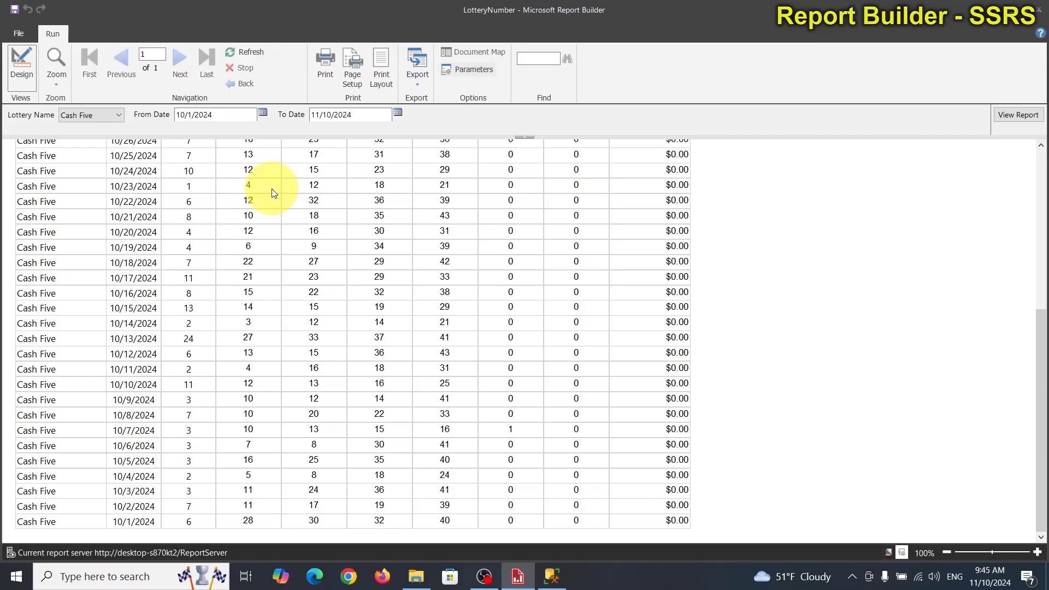
Step: Minimize the report window and close SQL Server Management Studio without saving SQLQuery1.sql
left_click(1010, 7)
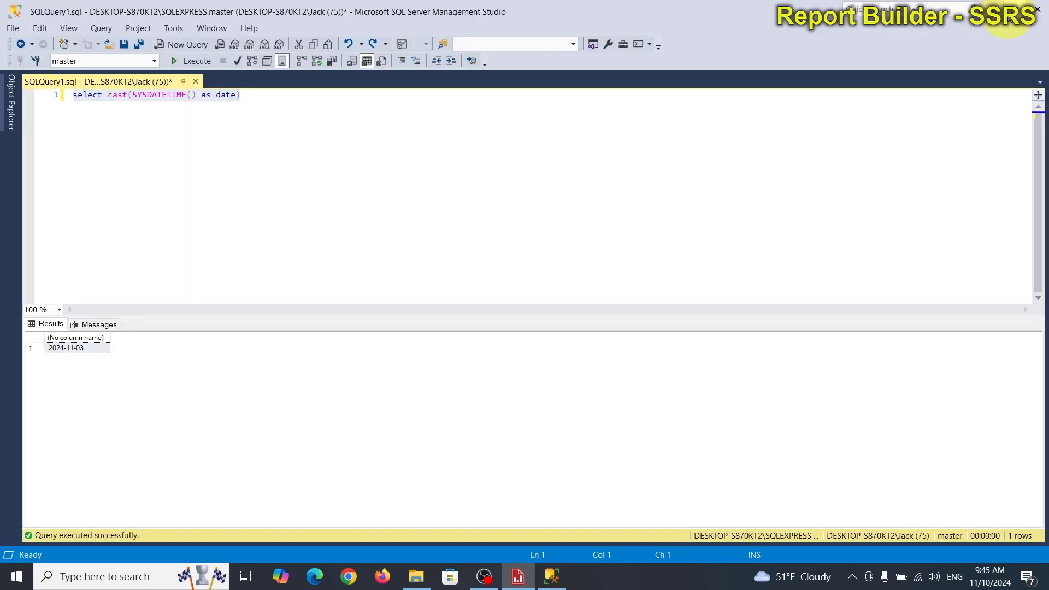
key("ctrl+a")
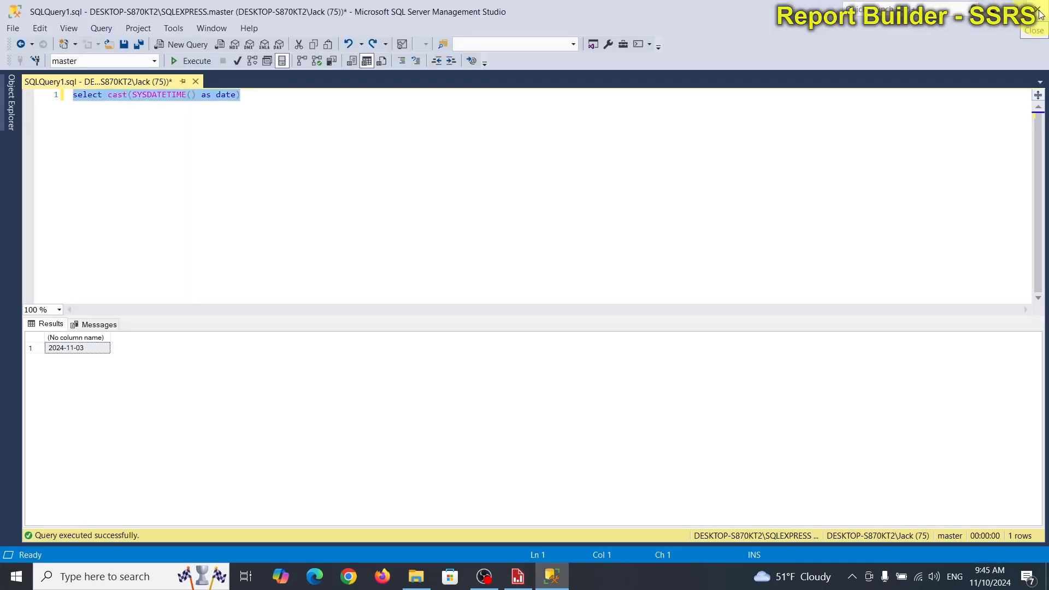
left_click(622, 244)
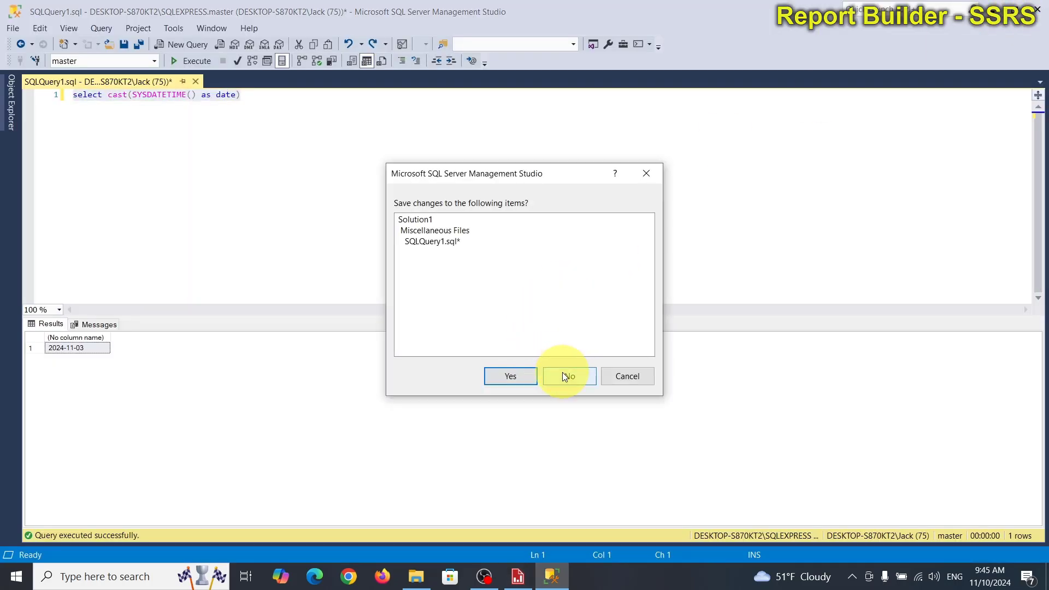
left_click(565, 377)
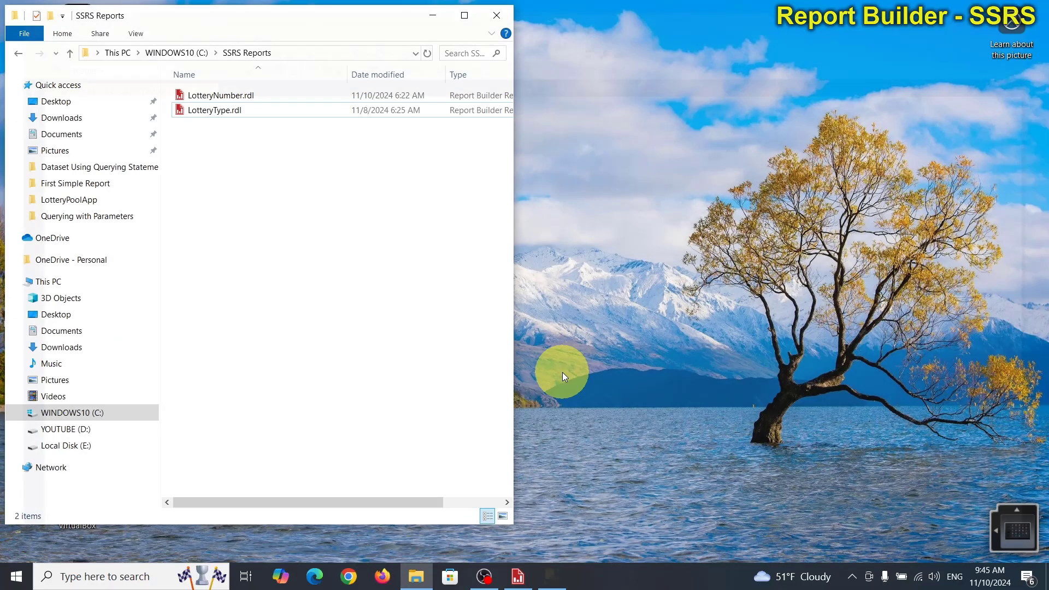
Step: Minimize the SSRS Reports folder window and open the Report Server Web Portal from its desktop shortcut
left_click(681, 355)
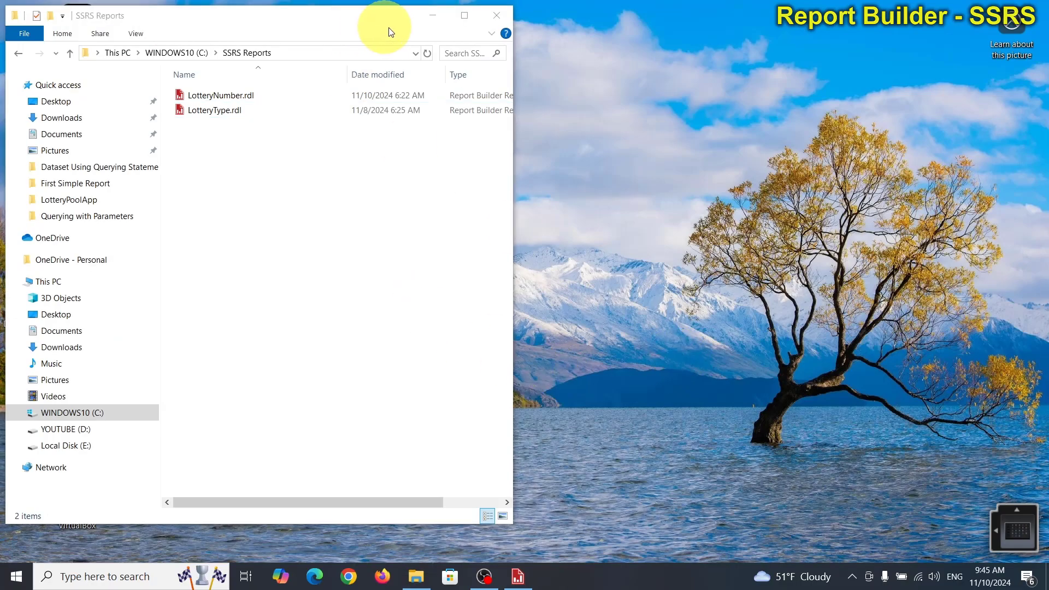
left_click(432, 16)
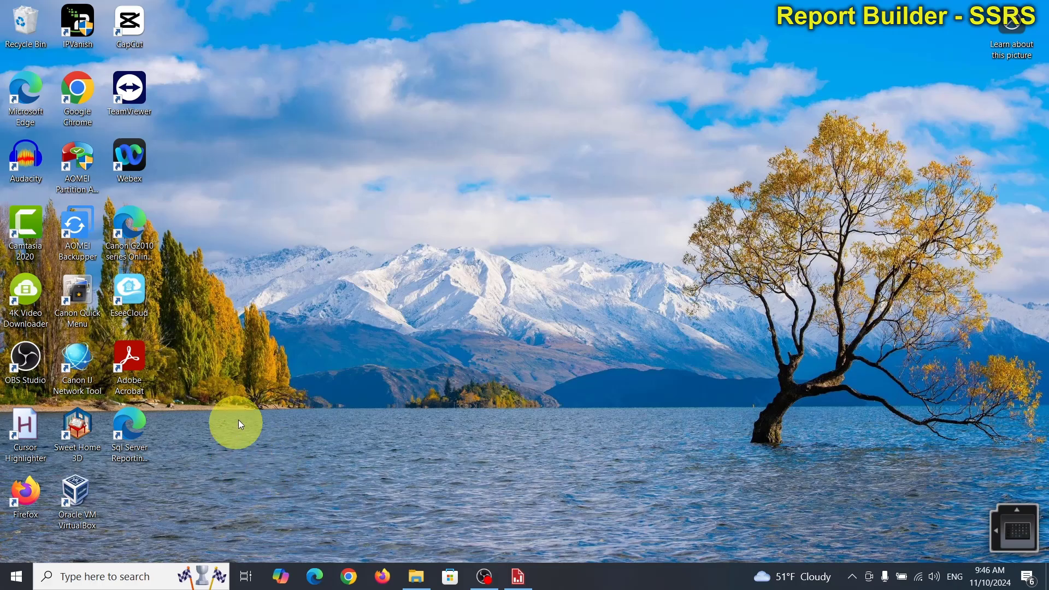
double_click(130, 425)
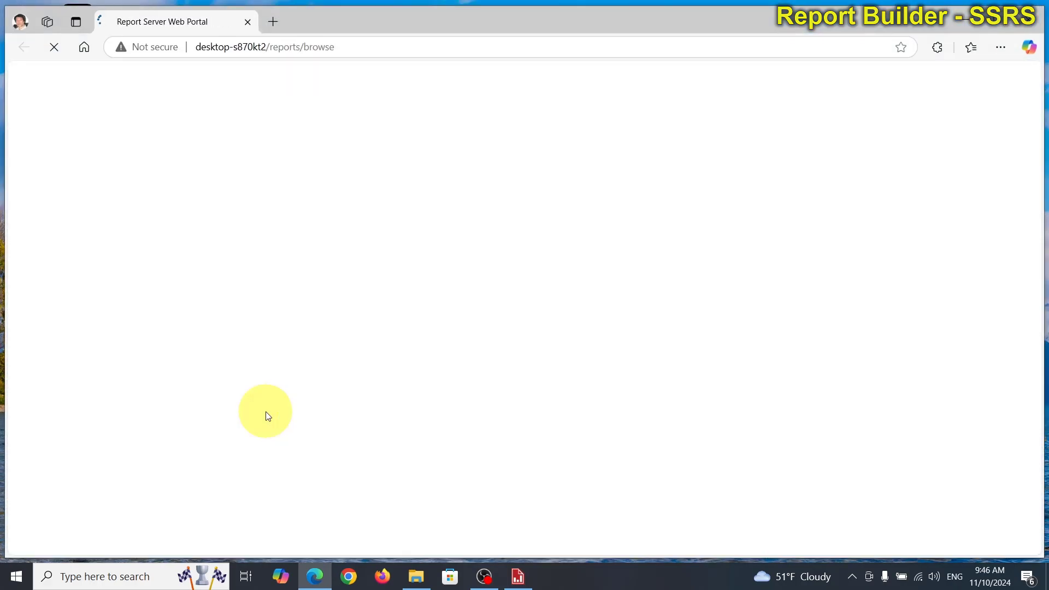
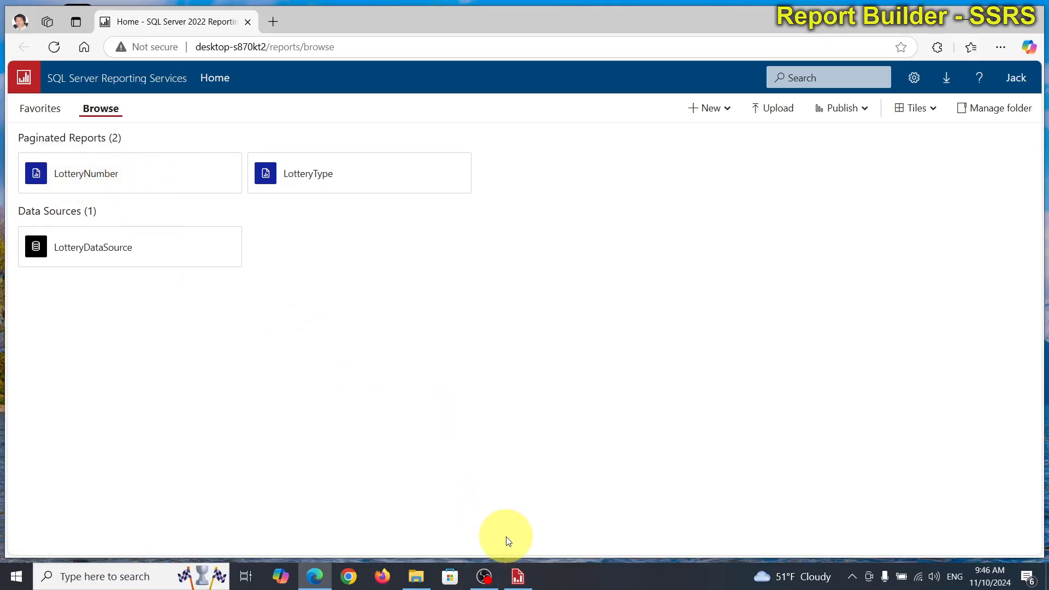
Step: Switch to Report Builder and return the LotteryNumber report to design view
mouse_move(525, 588)
left_click(522, 587)
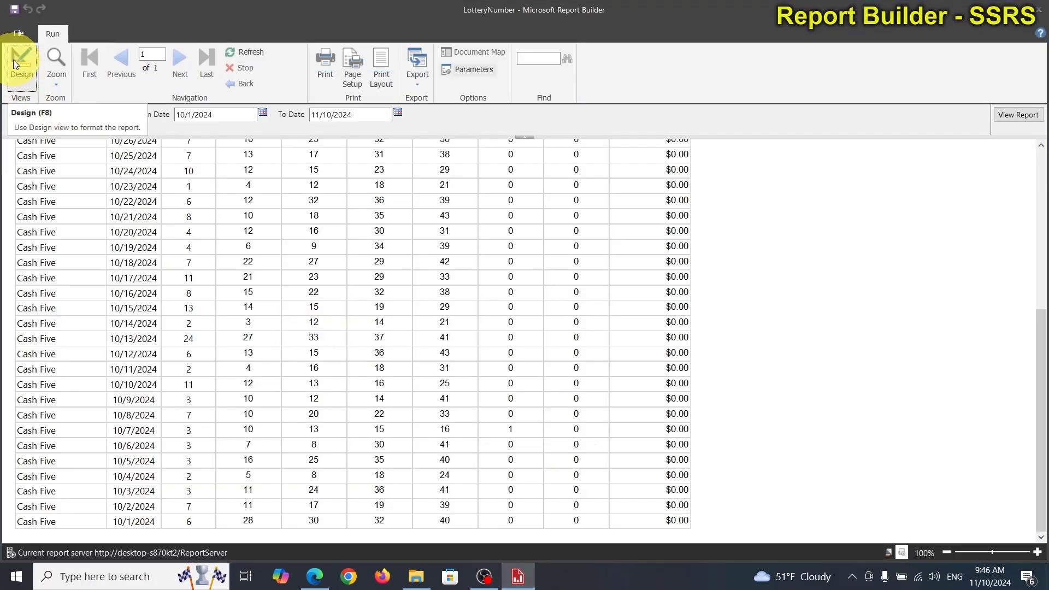
left_click(13, 60)
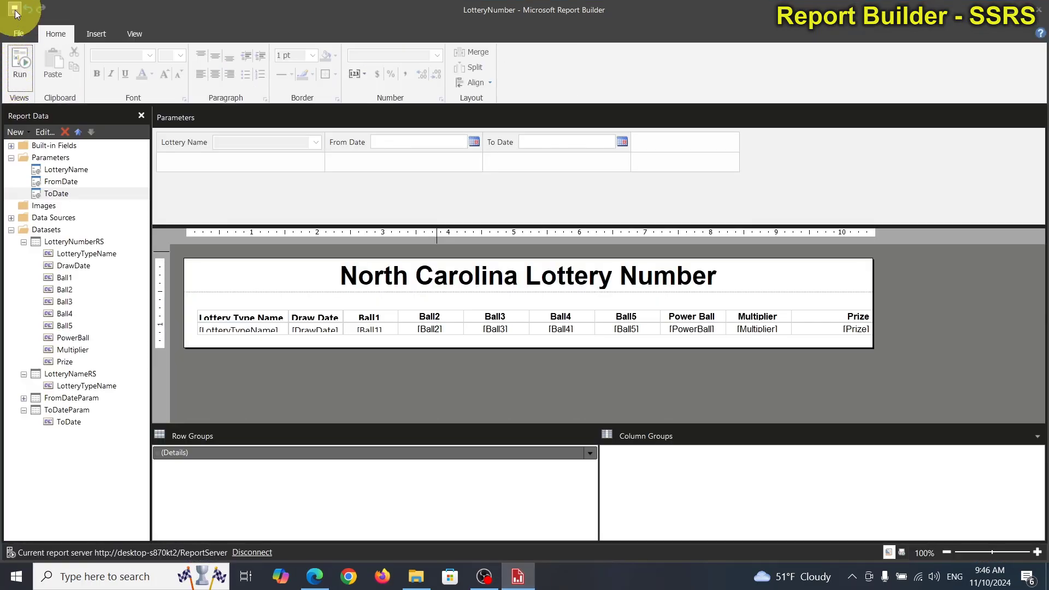
left_click(19, 35)
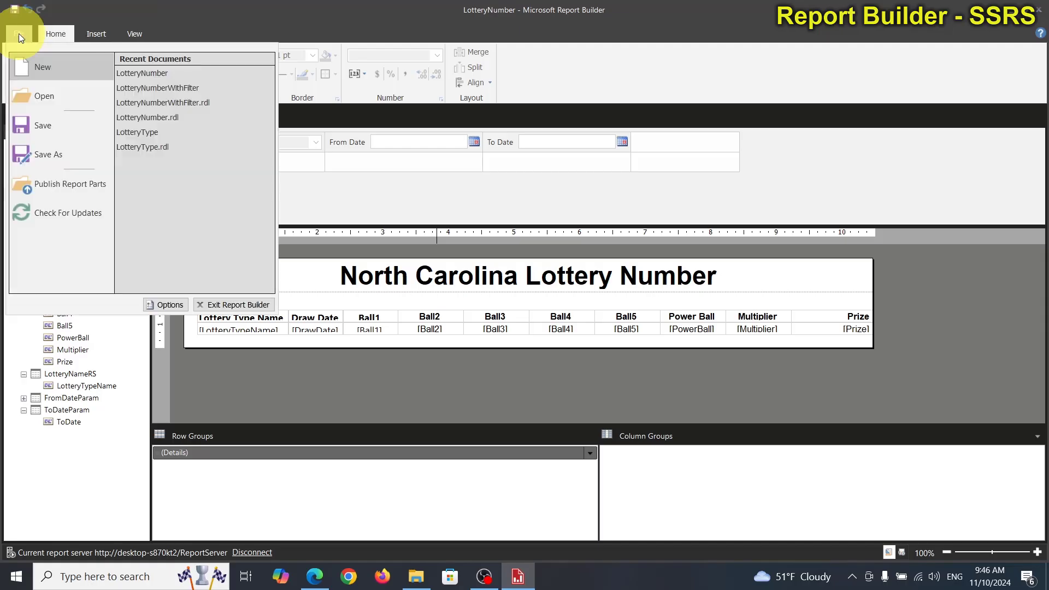
left_click(181, 21)
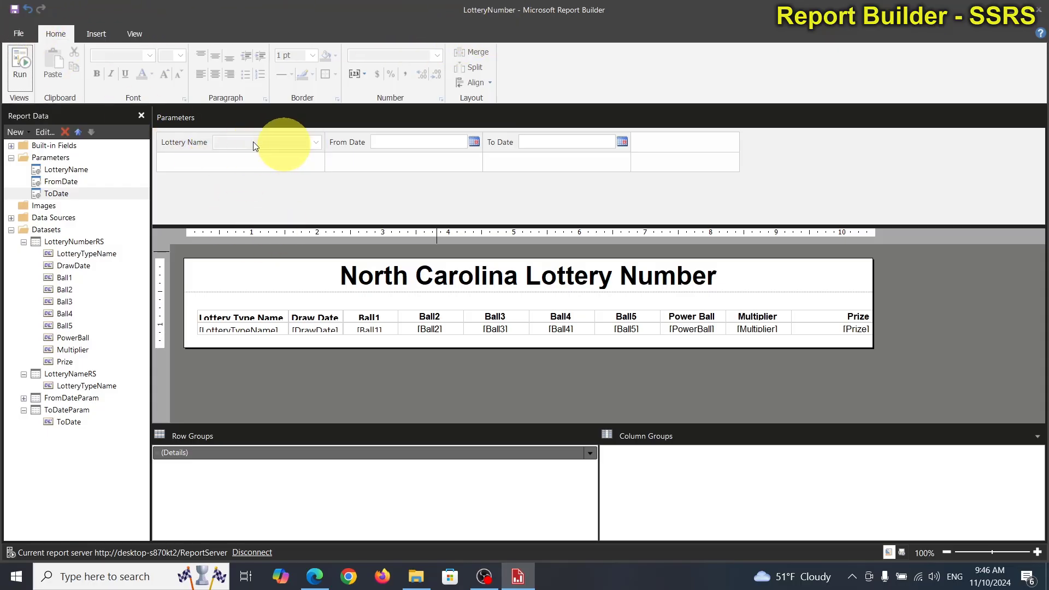
Step: Save a copy of the report on the report server under the name LotteryNumberByLotteryName
left_click(18, 35)
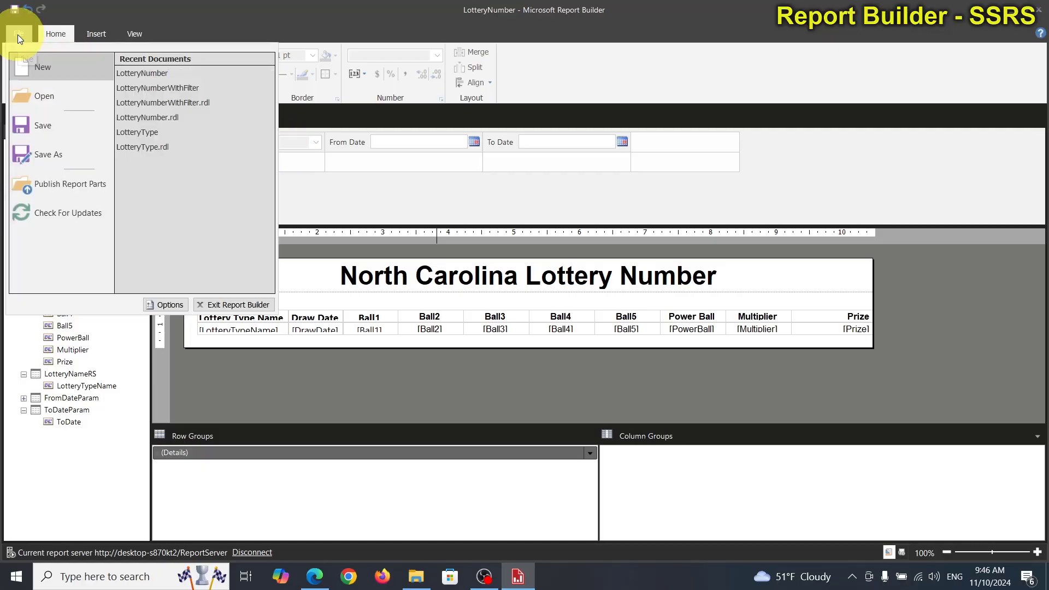
left_click(76, 153)
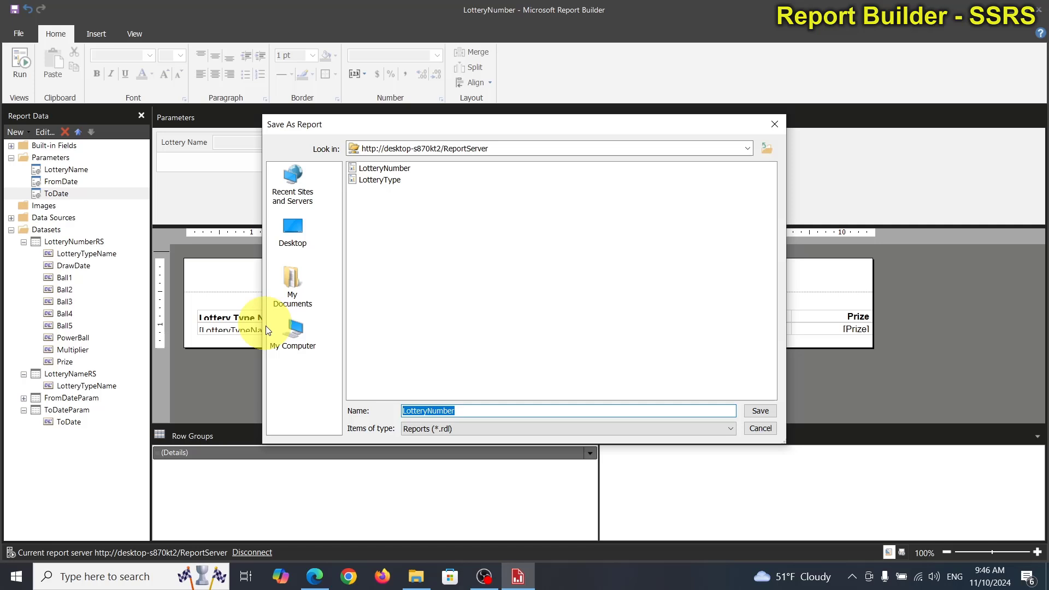
left_click(304, 354)
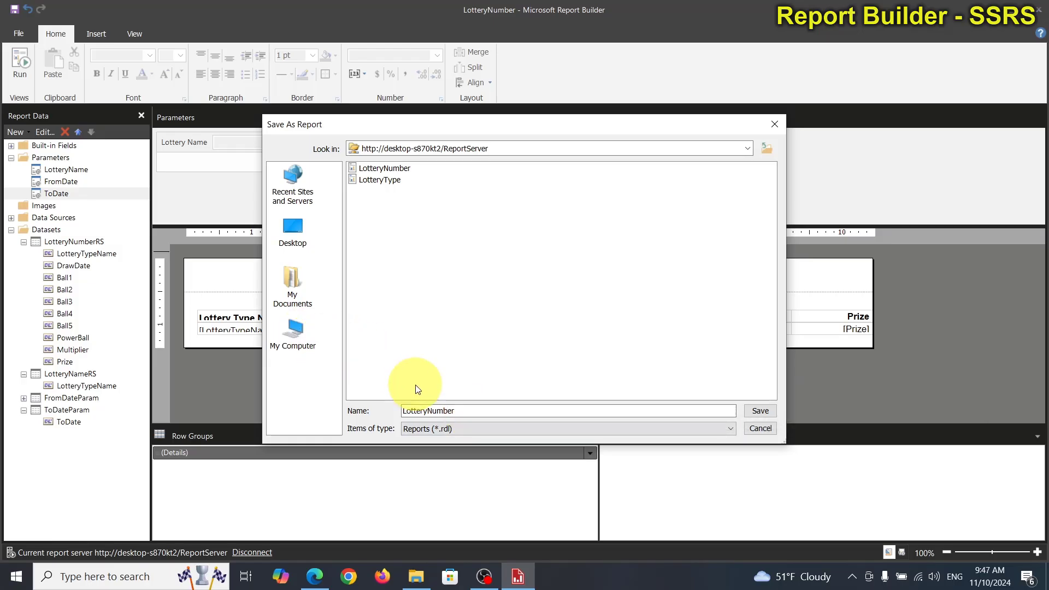
left_click(464, 410)
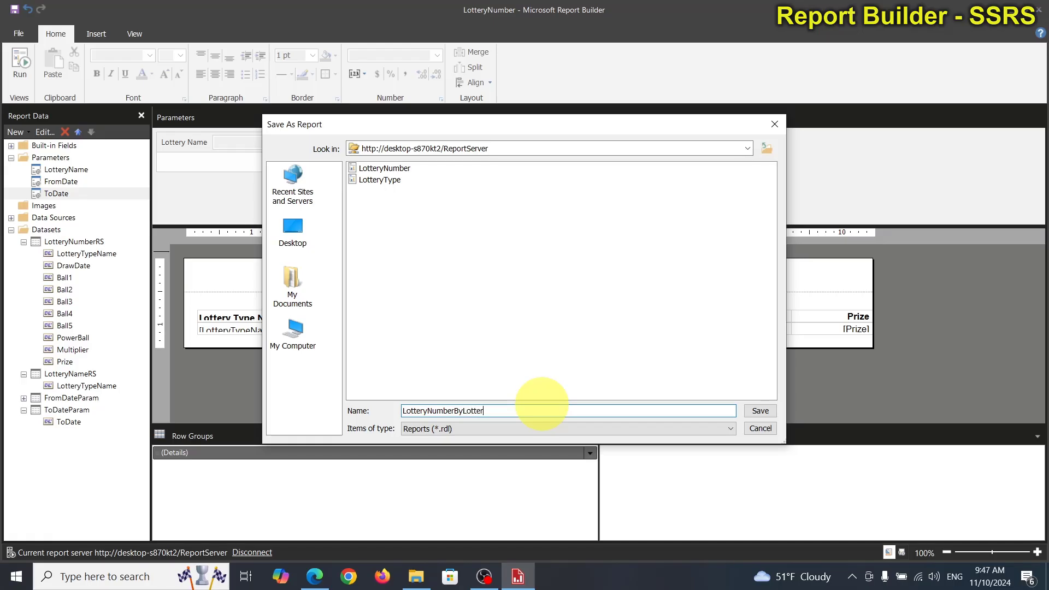
type("yName")
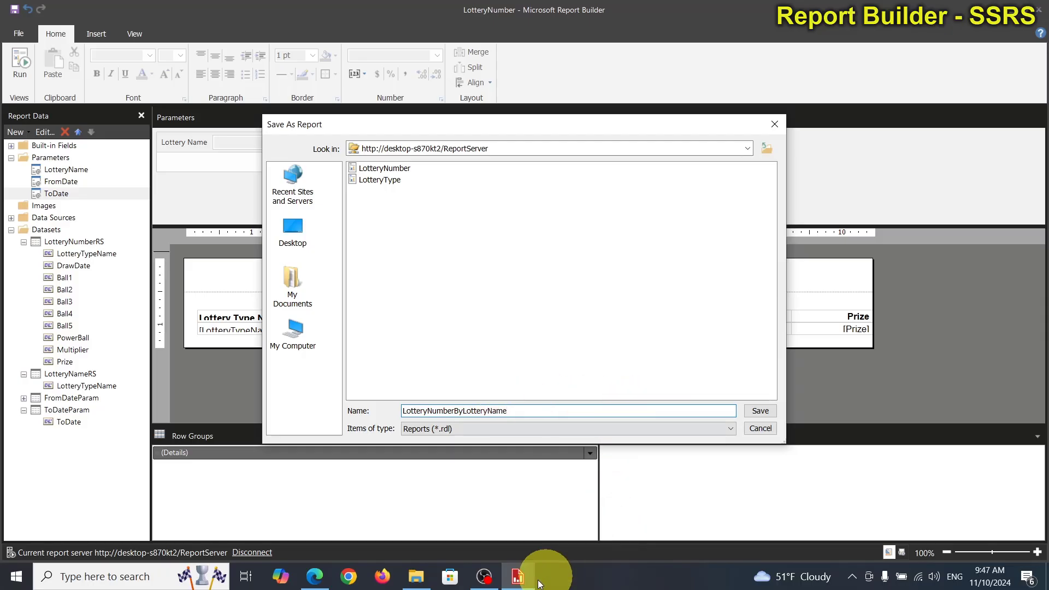
left_click(753, 411)
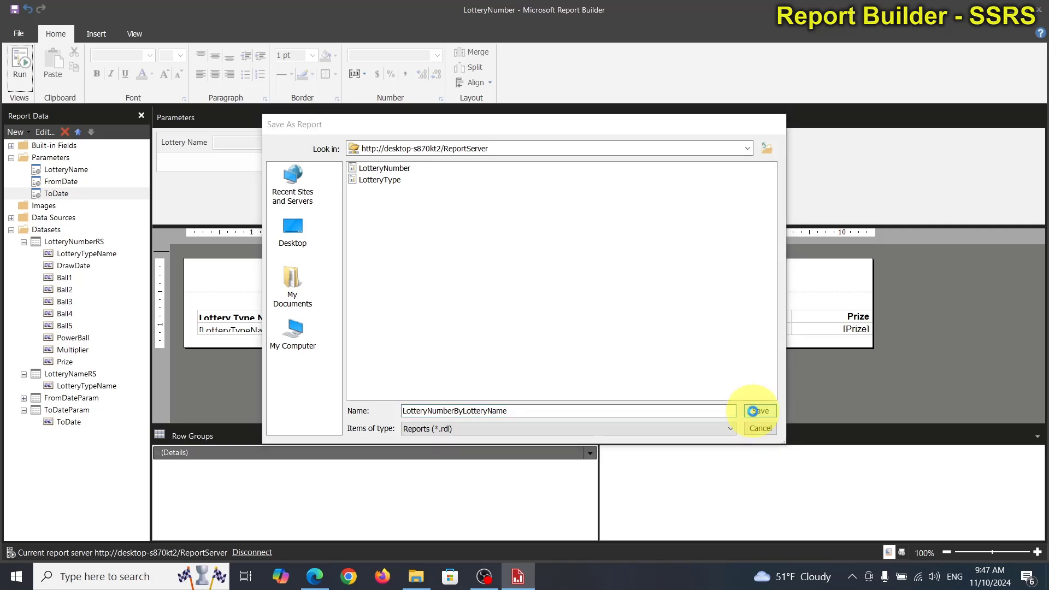
Step: Switch to the web portal in Edge, refresh the home folder, and view the LotteryNumberByLotteryName report before going back
left_click(316, 577)
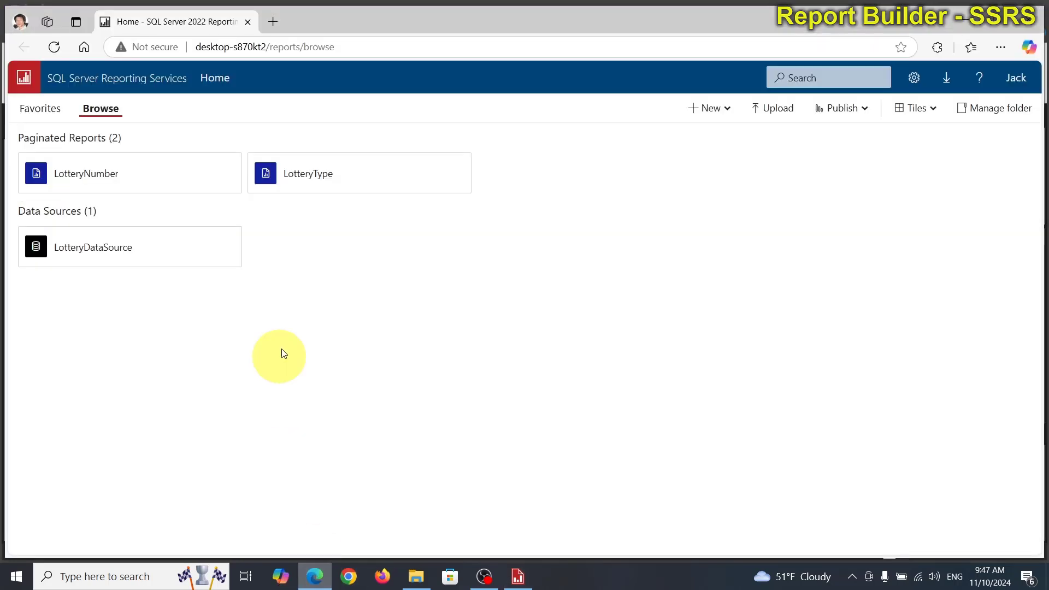
left_click(54, 48)
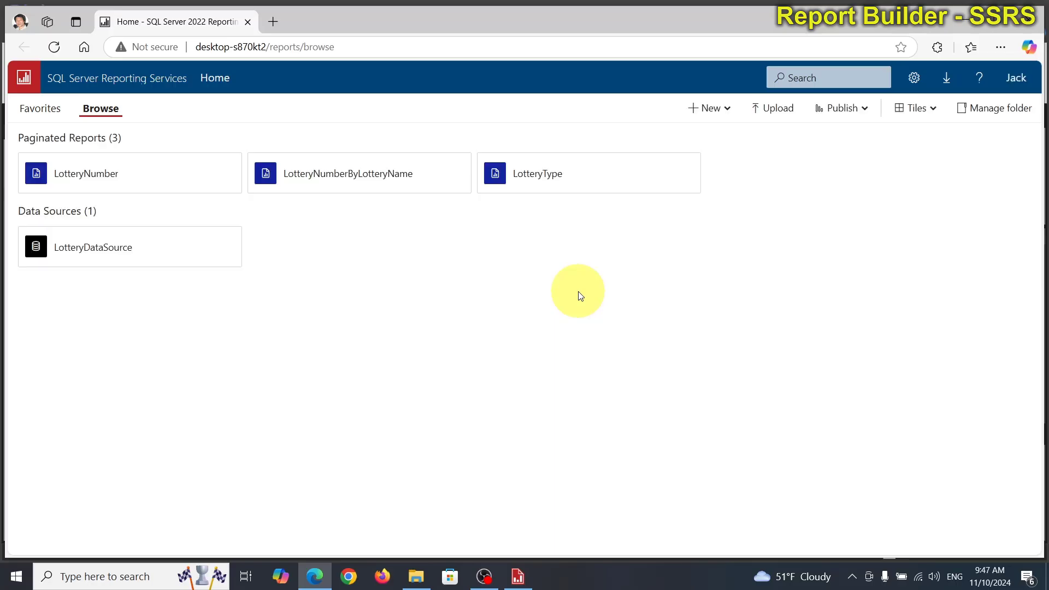
left_click(337, 185)
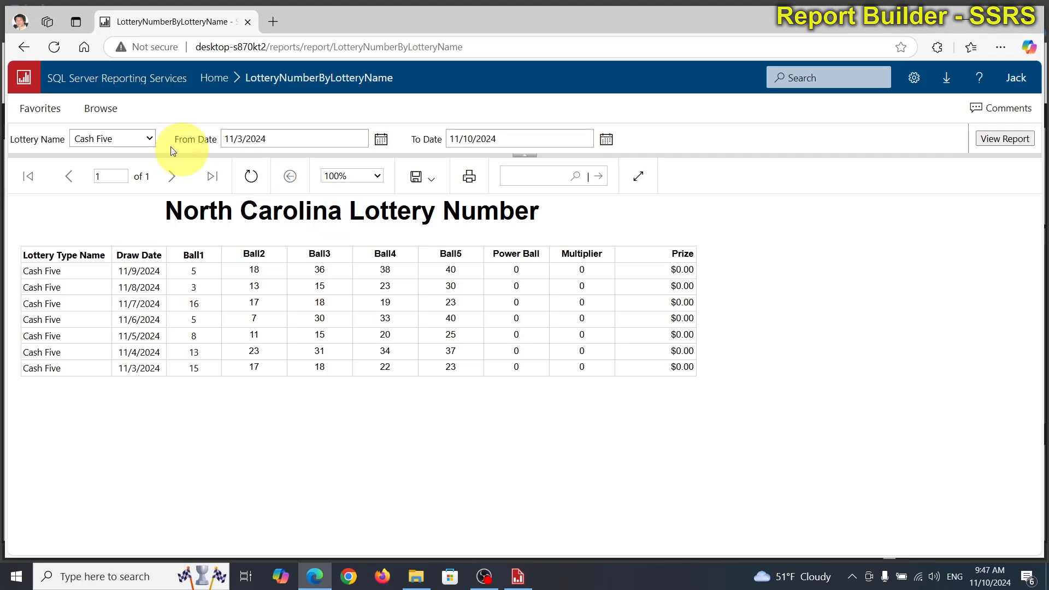
left_click(24, 45)
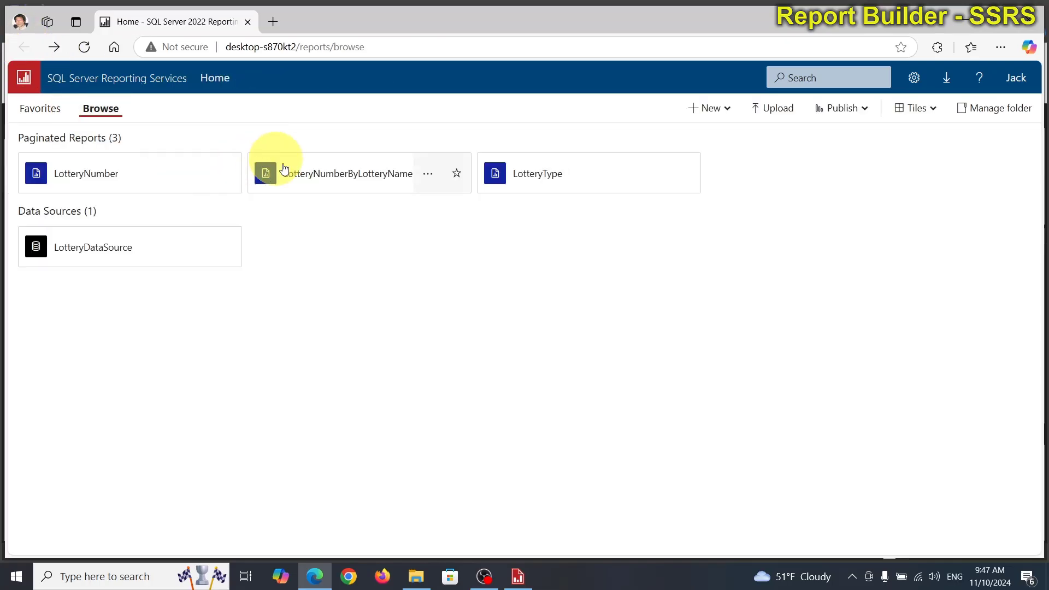
Step: Rename the LotteryNumberByLotteryName report to LotteryNumberByName in its management properties and apply the change
left_click(429, 176)
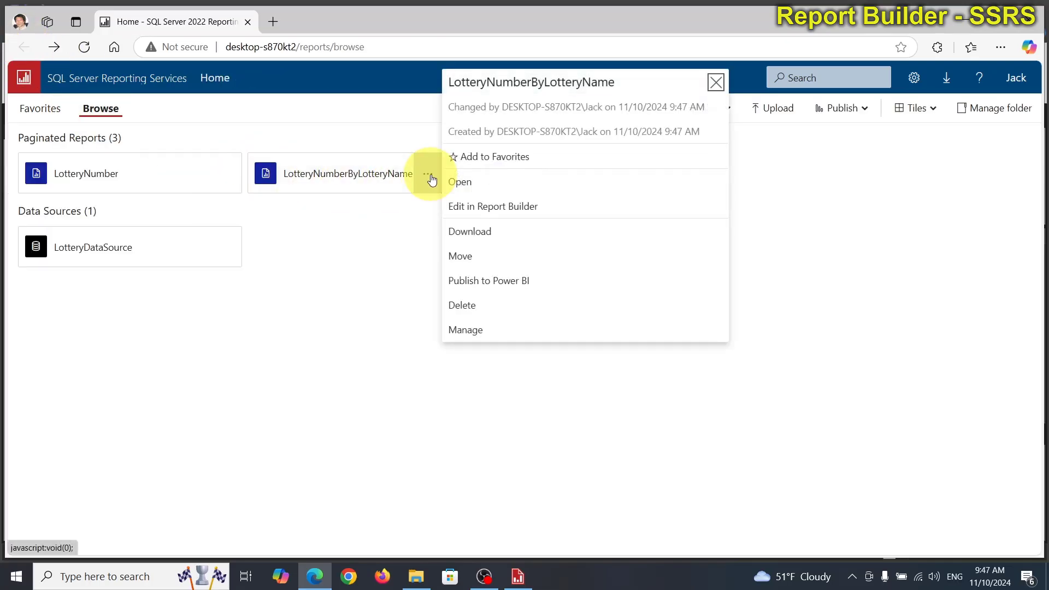
left_click(488, 330)
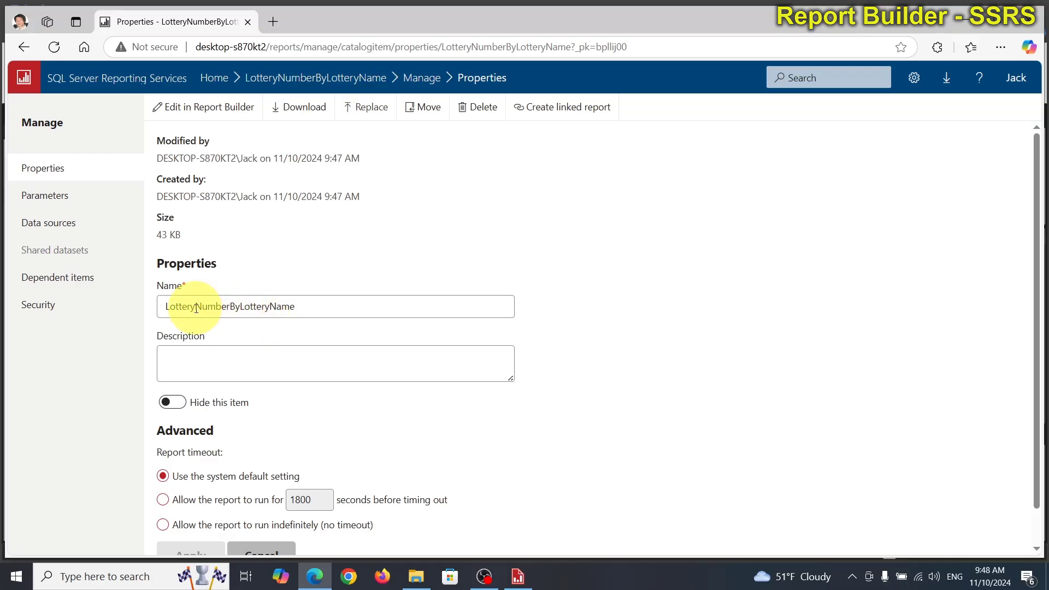
left_click(230, 307)
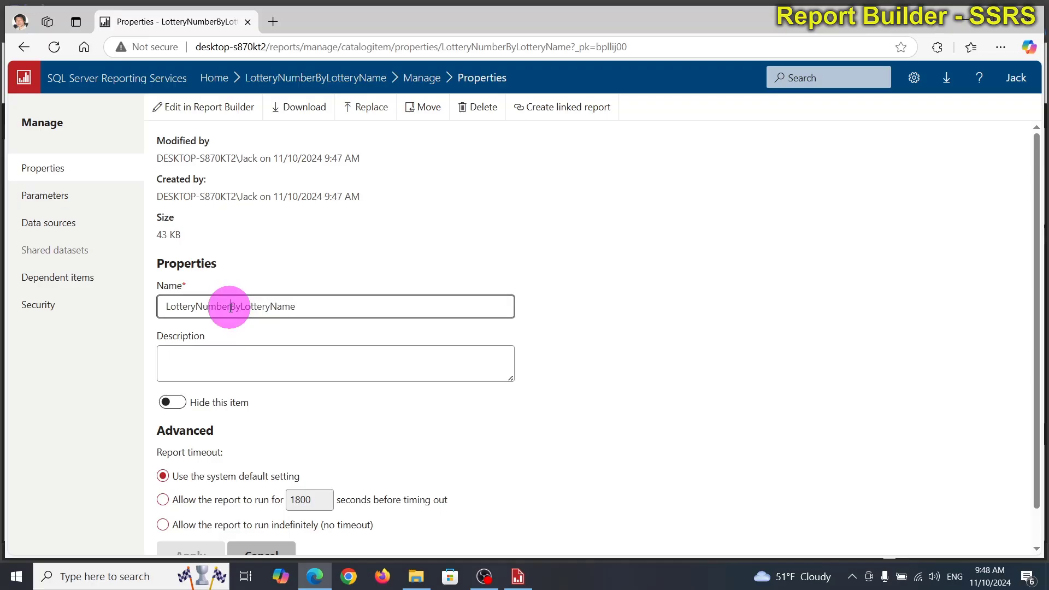
left_click(268, 306)
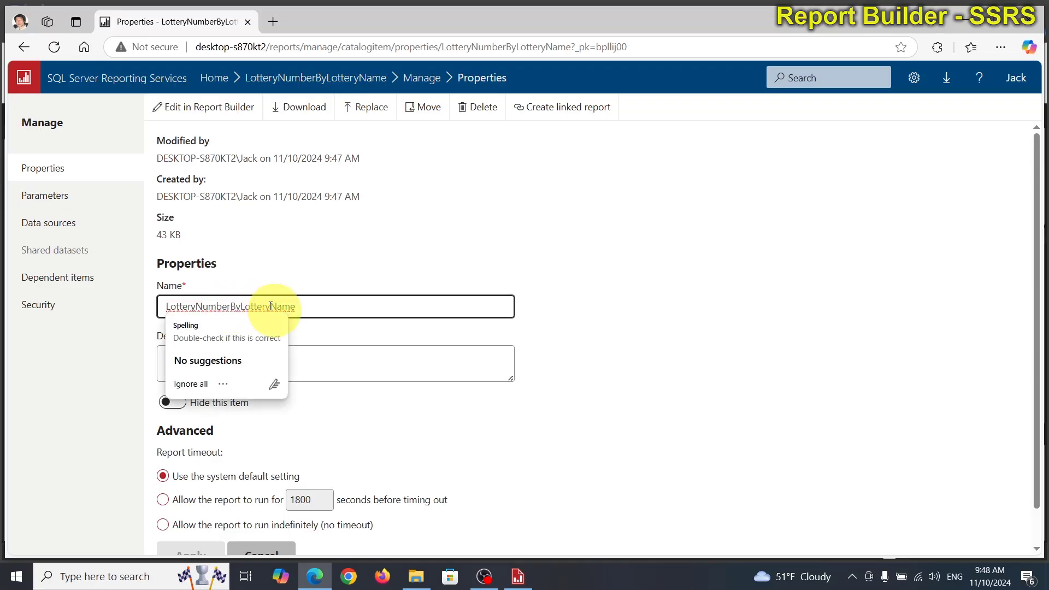
key("BackSpace")
key("BackSpace")
key("BackSpace")
key("BackSpace")
key("BackSpace")
key("BackSpace")
key("BackSpace")
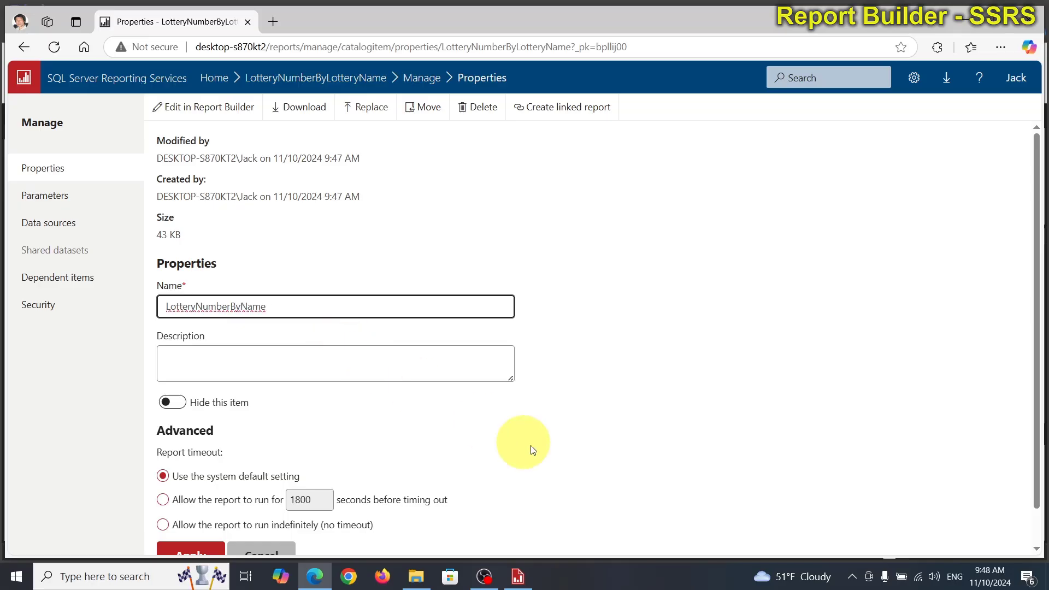
left_click(549, 442)
scroll(550, 440, "down", 1)
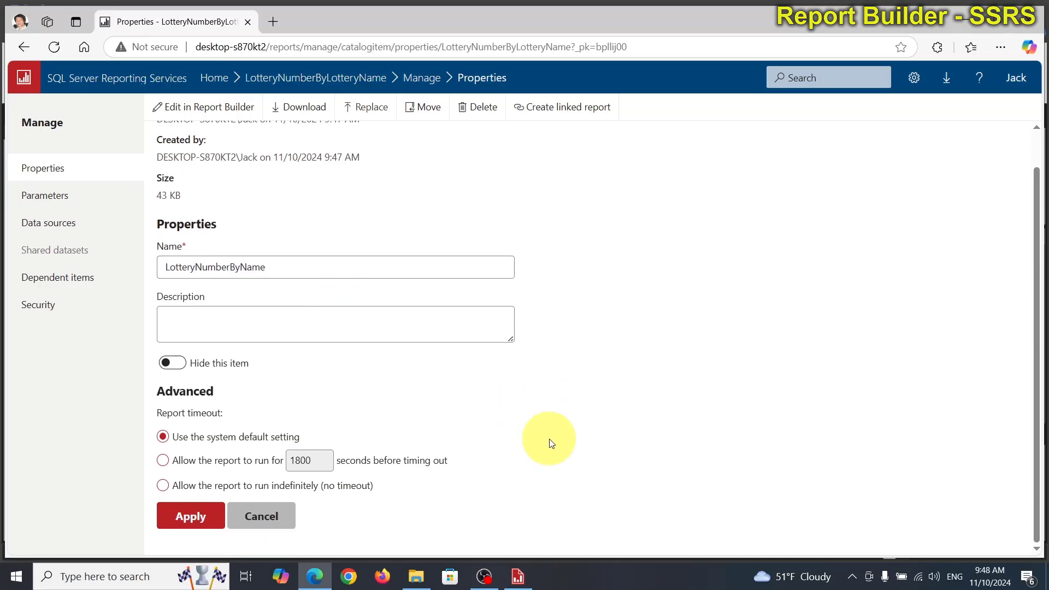
left_click(199, 517)
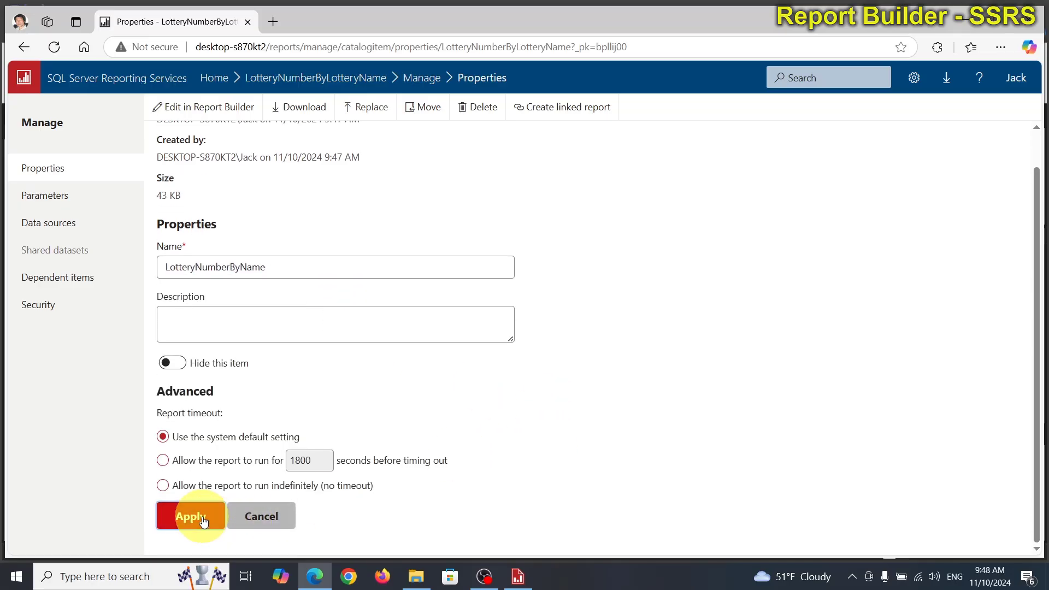
Step: Return to the portal's home folder, open the renamed LotteryNumberByName report to check it, and go back
left_click(22, 48)
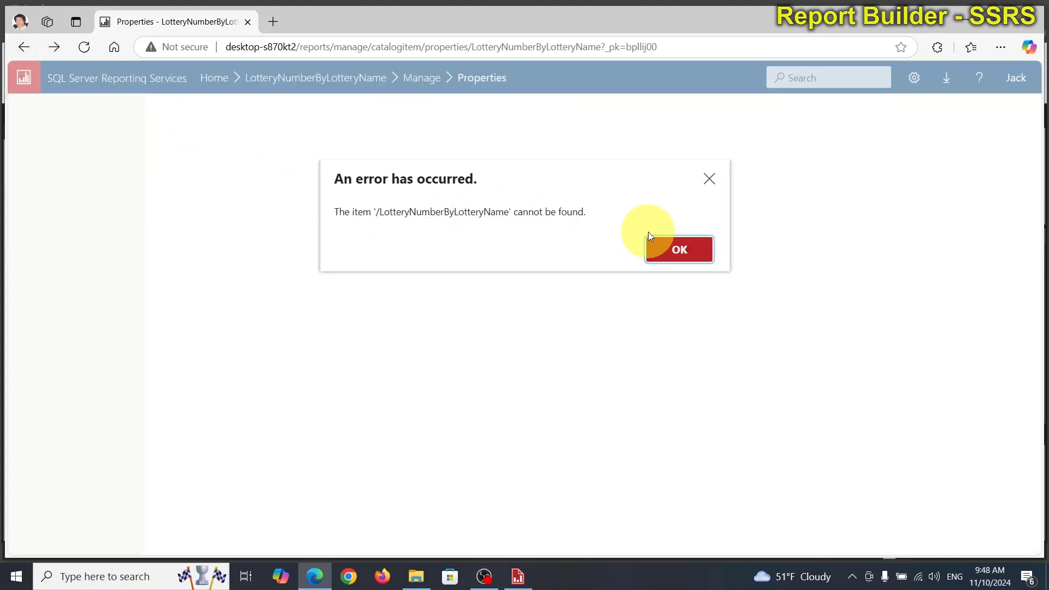
left_click(675, 249)
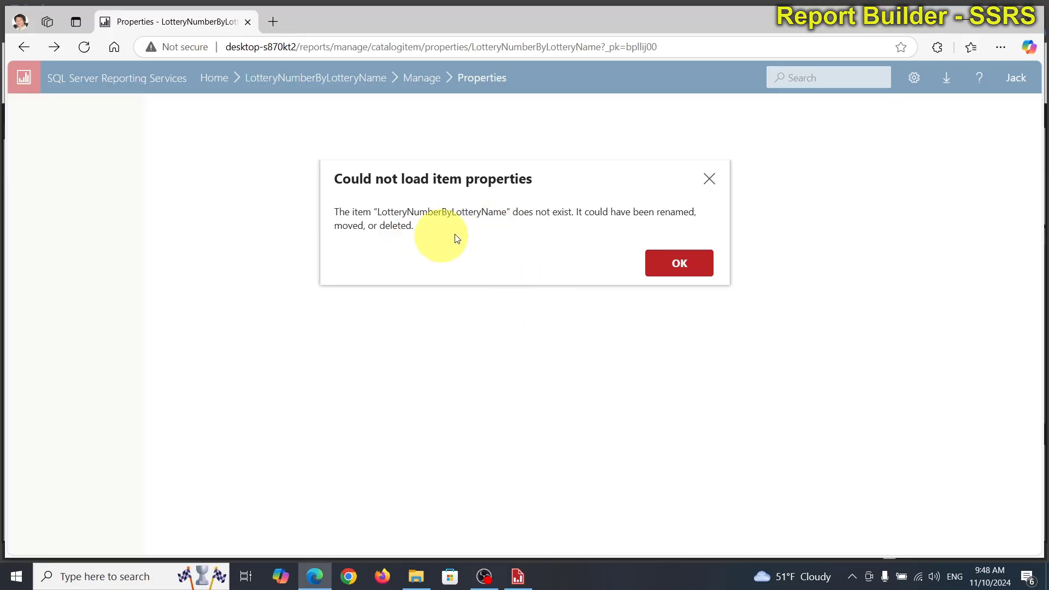
left_click(672, 267)
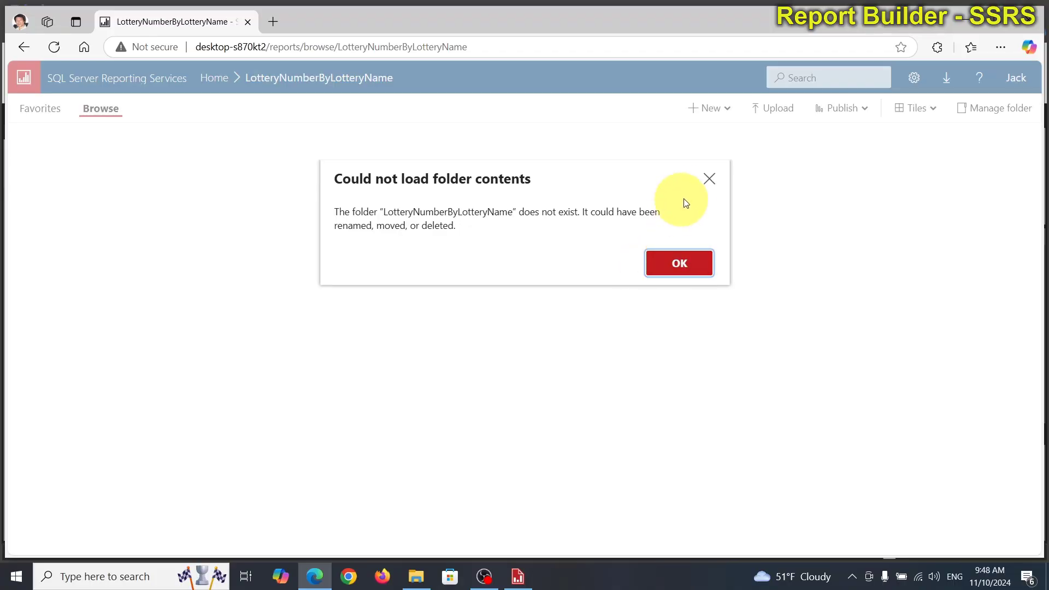
left_click(710, 181)
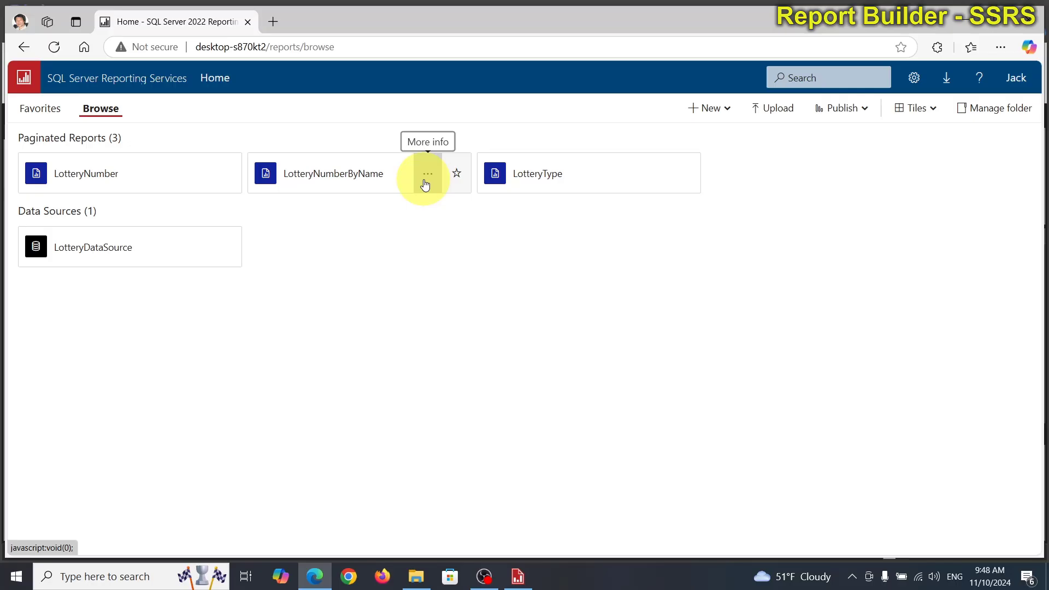
left_click(376, 175)
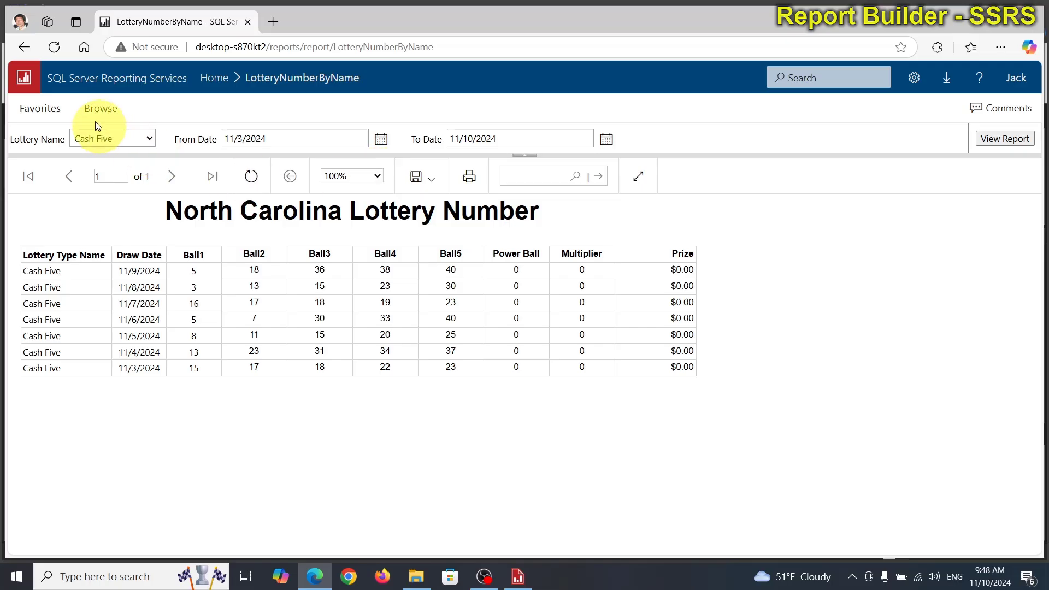
left_click(24, 47)
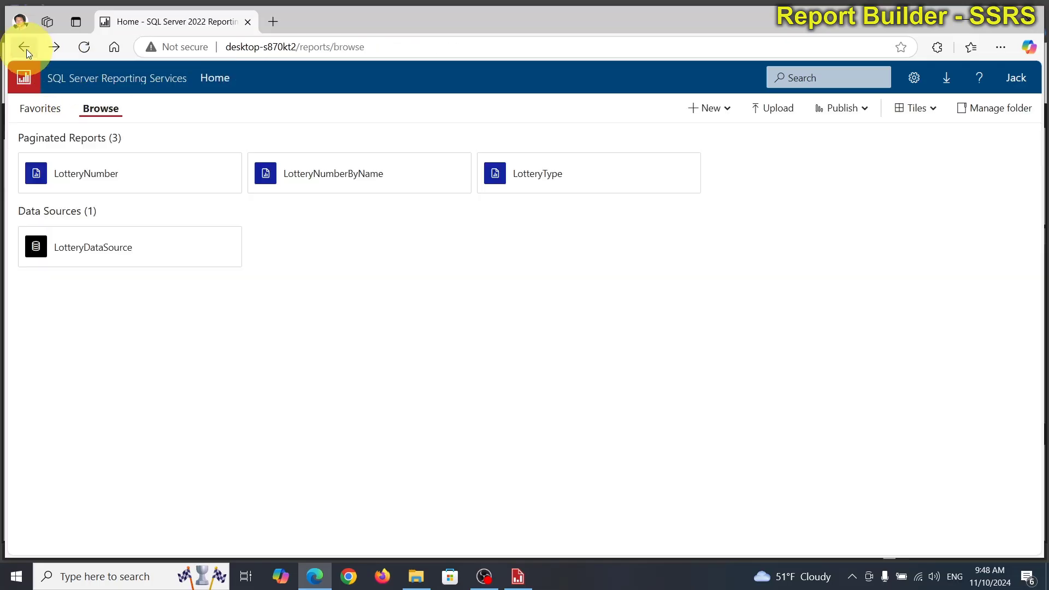
Step: View the LotteryNumberByName report in the portal with From Date set to 10/1/2024, and return to the home folder
mouse_move(368, 189)
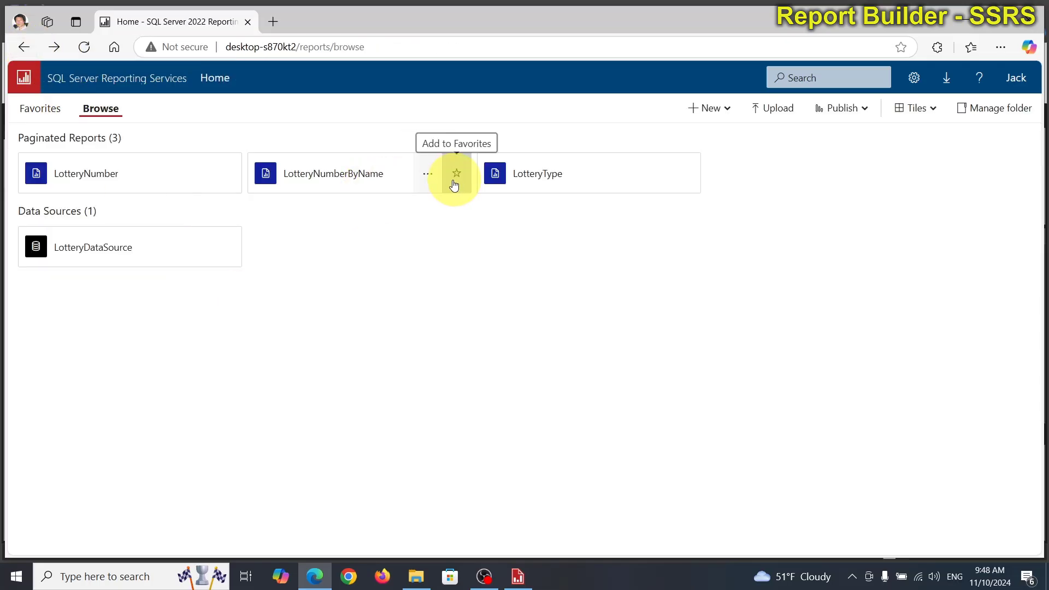
left_click(368, 171)
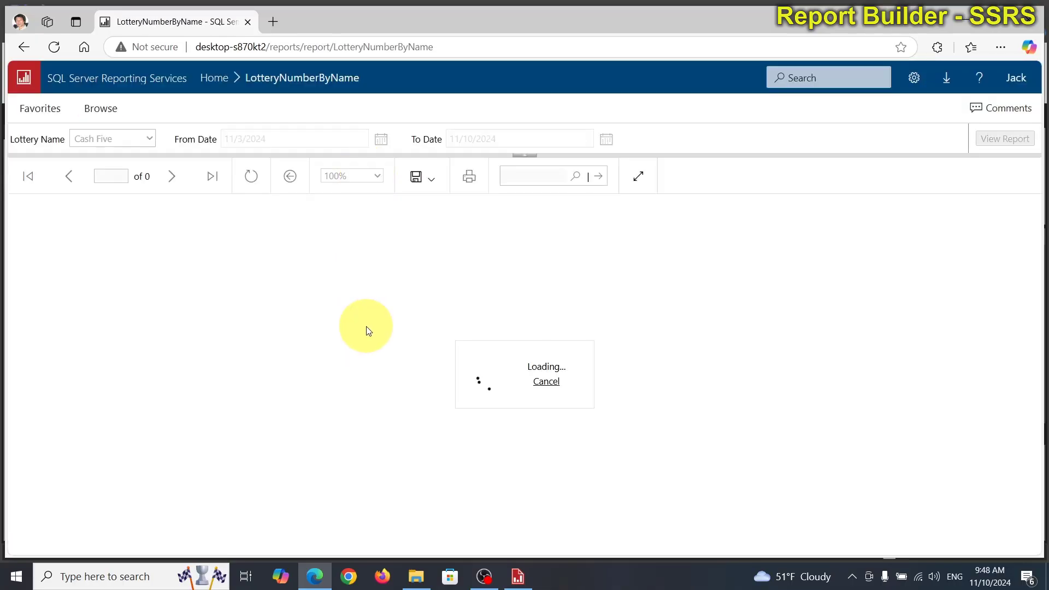
left_click(380, 138)
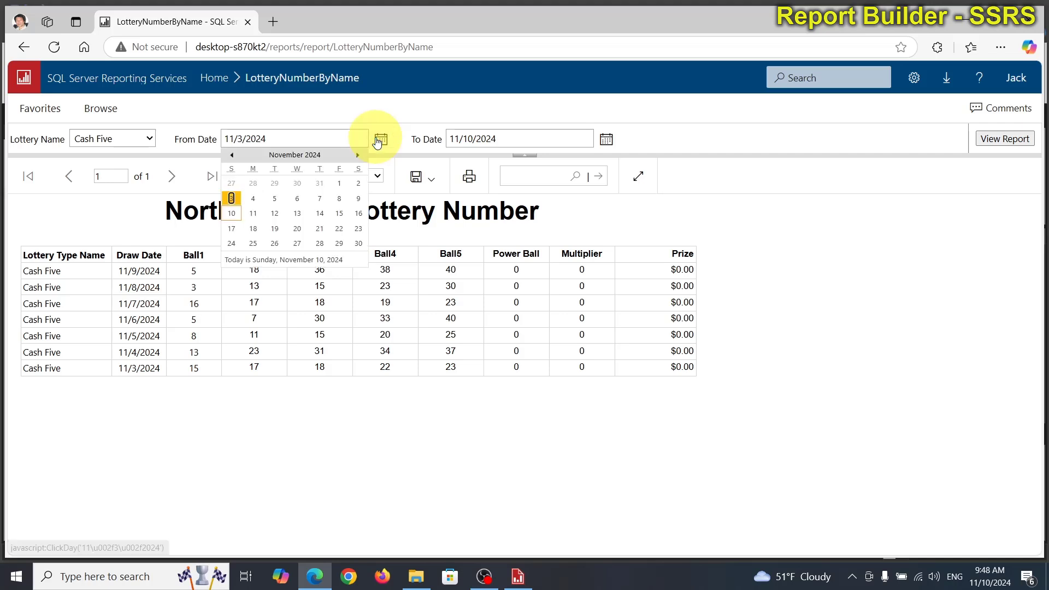
left_click(235, 163)
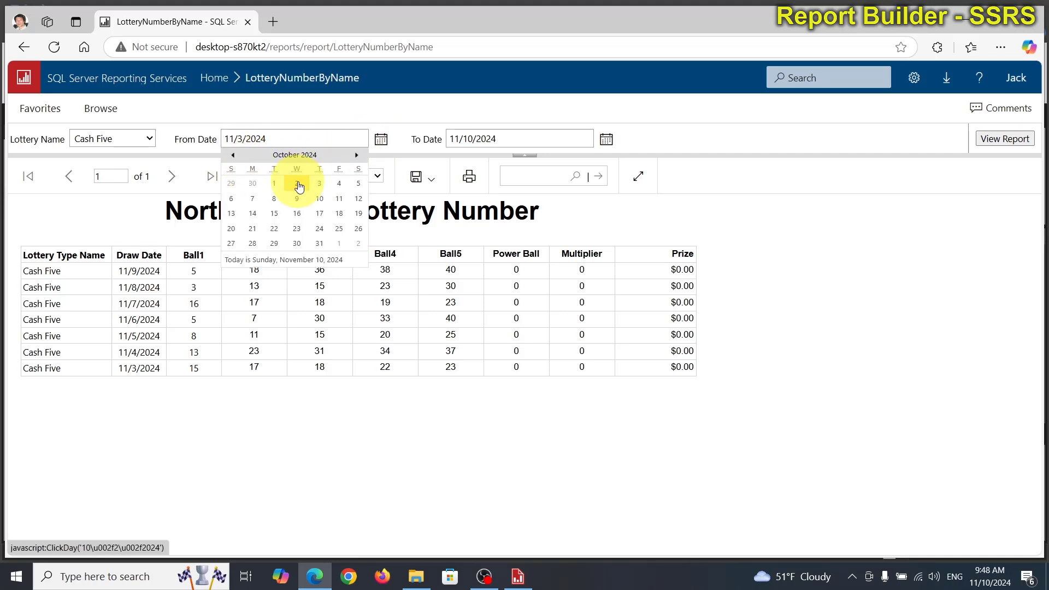
left_click(275, 185)
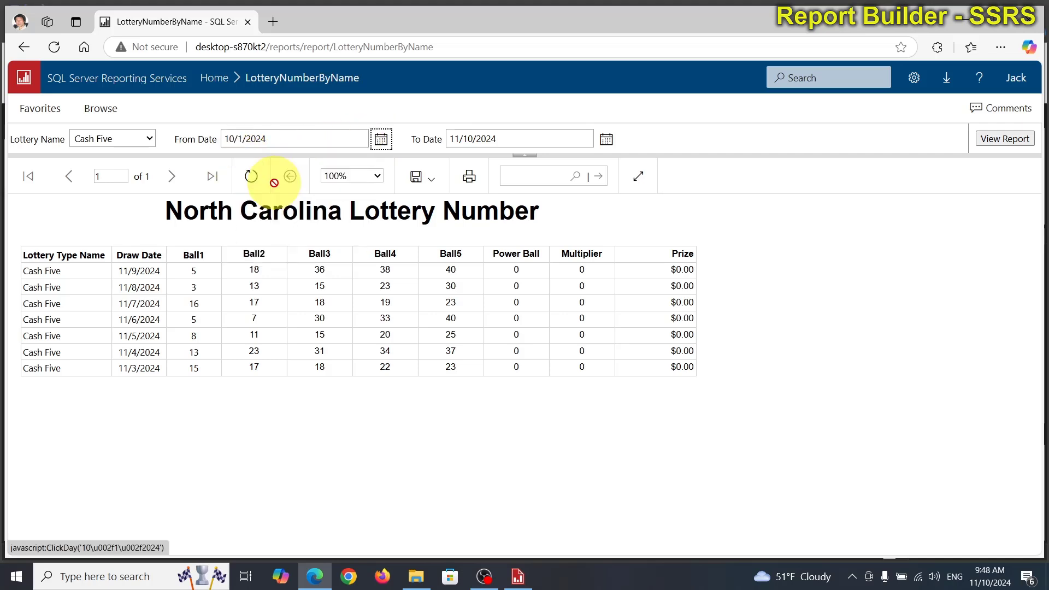
left_click(1012, 143)
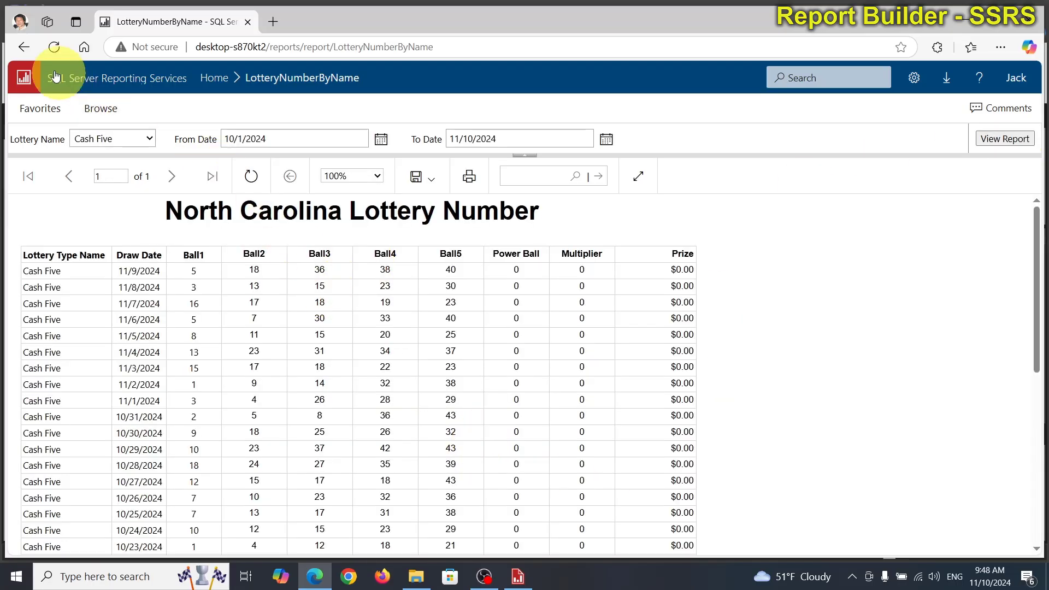
left_click(24, 47)
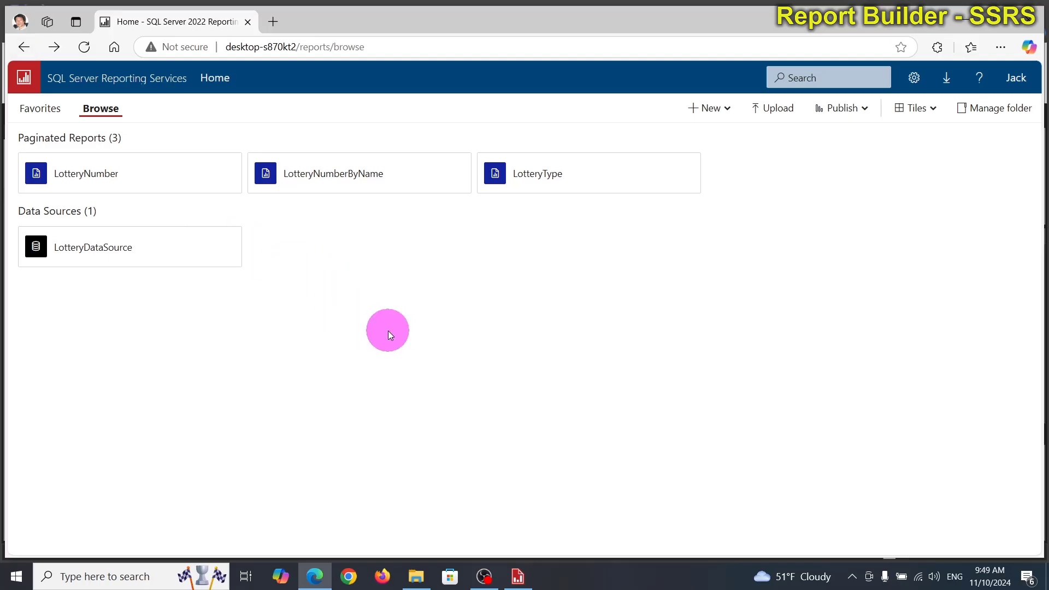
Step: Switch to Report Builder and start saving a copy of the report in the local folder C:\SSRS Reports
left_click(518, 576)
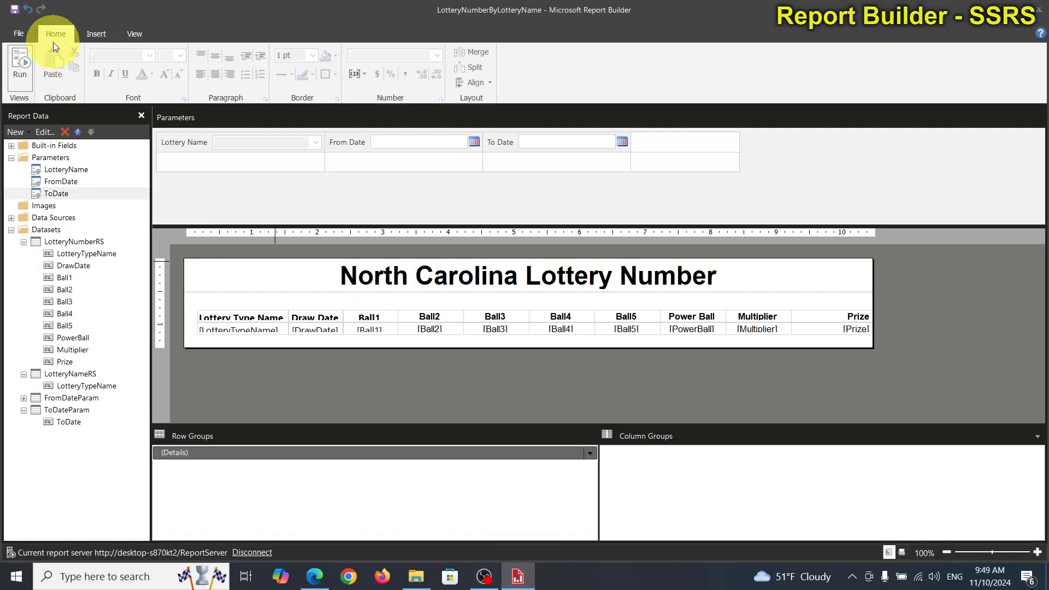
left_click(17, 40)
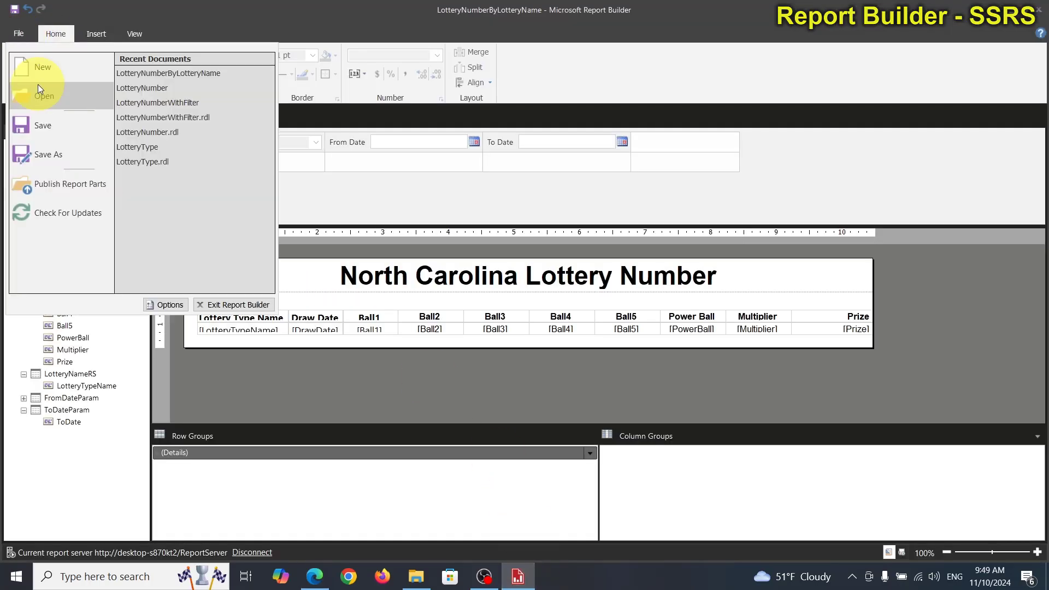
left_click(58, 152)
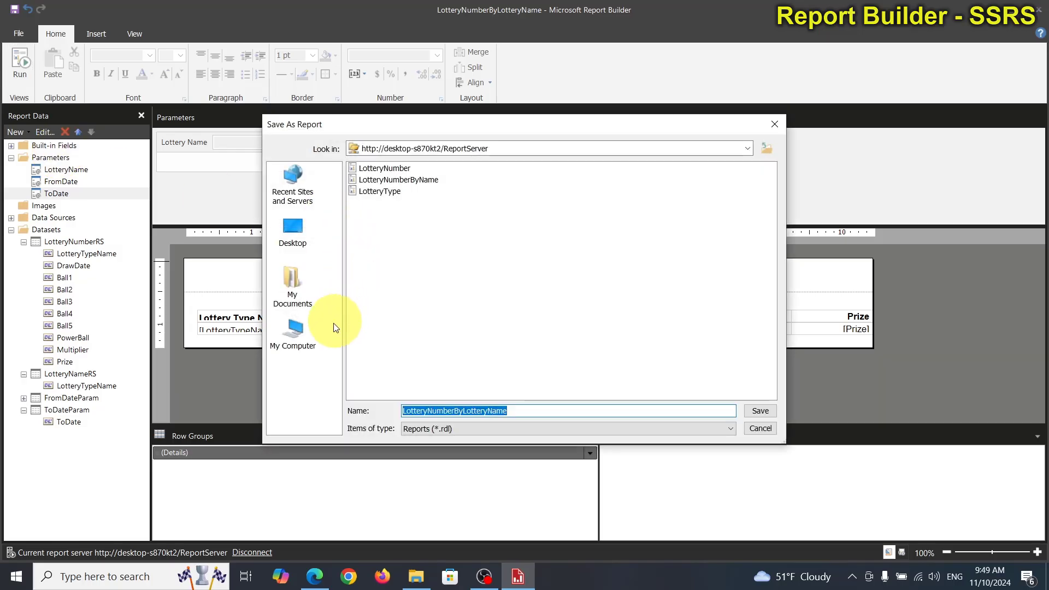
left_click(315, 347)
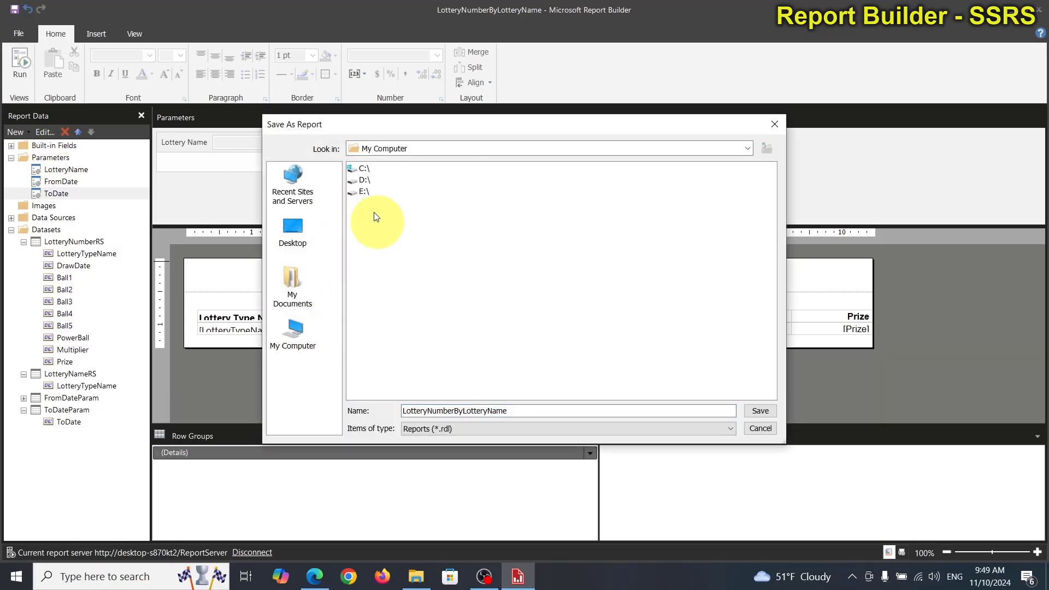
double_click(364, 168)
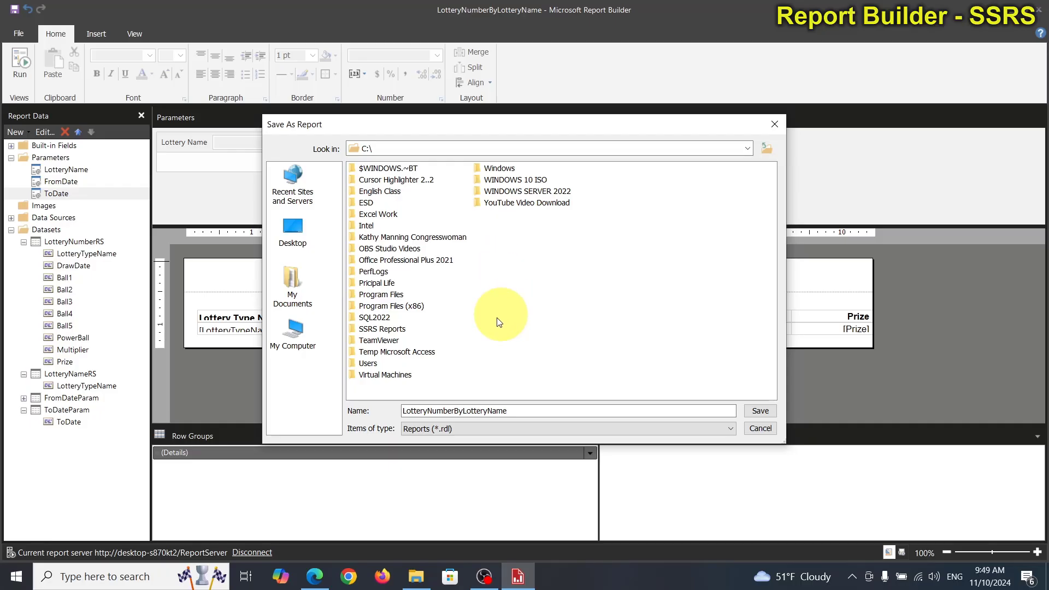
left_click(362, 329)
double_click(362, 329)
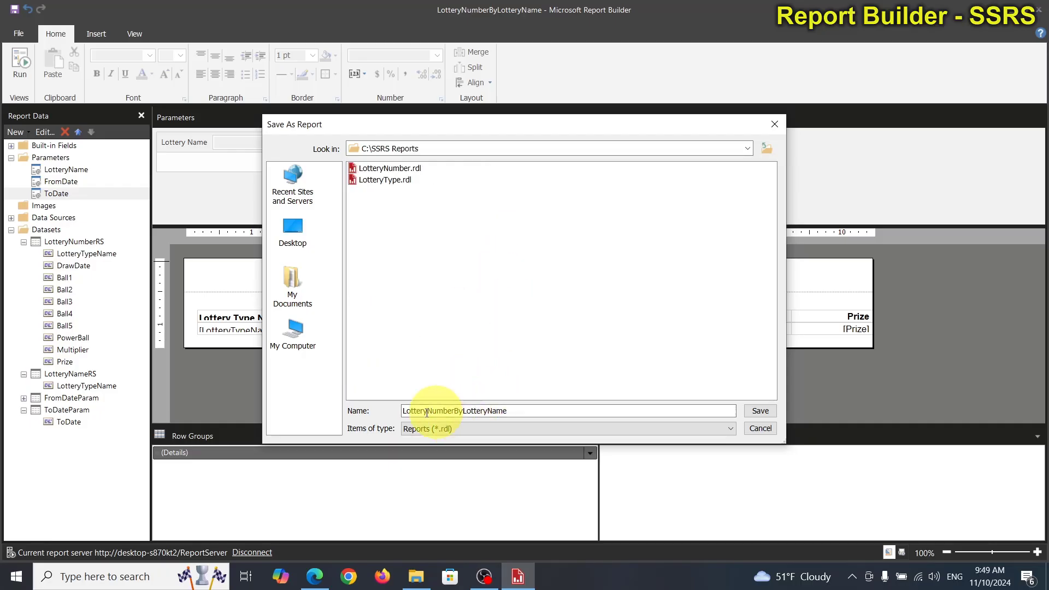
Step: Shorten the file name to LotteryNumberByName and save the report copy
left_click(488, 411)
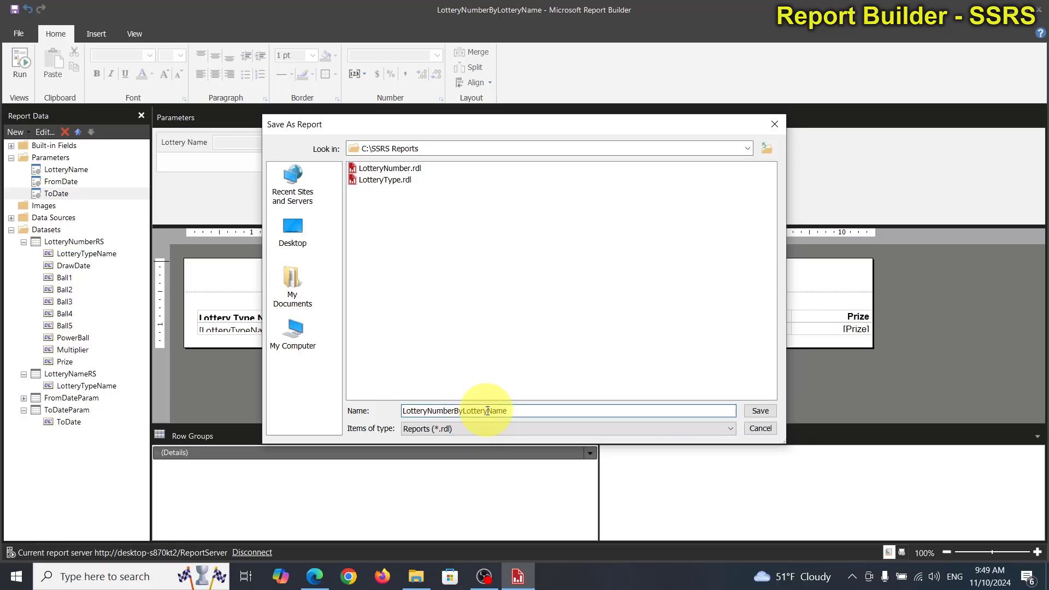
key("BackSpace")
key("BackSpace")
key("BackSpace")
key("BackSpace")
key("BackSpace")
key("BackSpace")
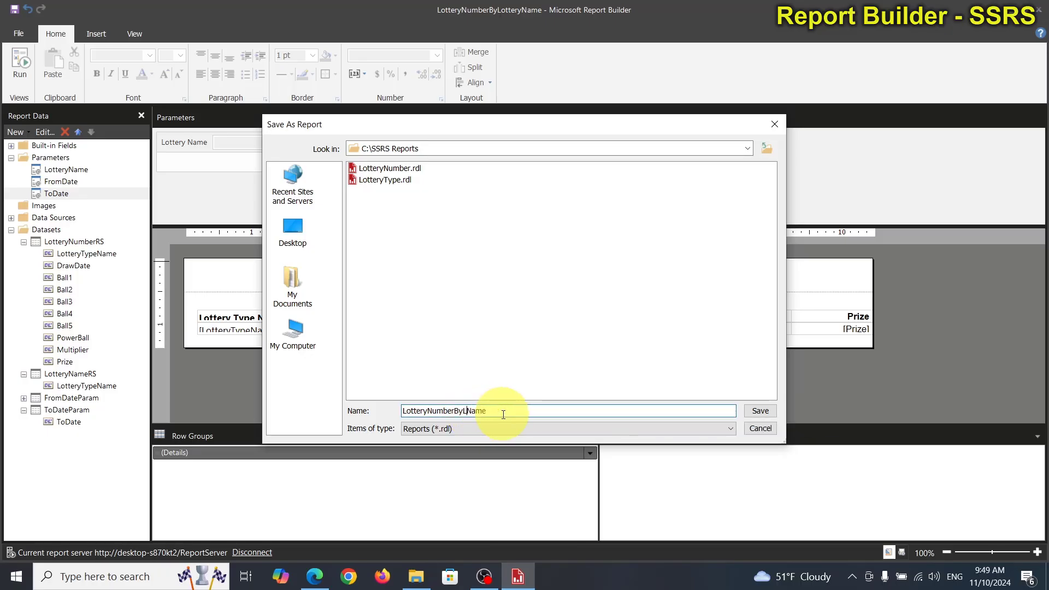
left_click(760, 410)
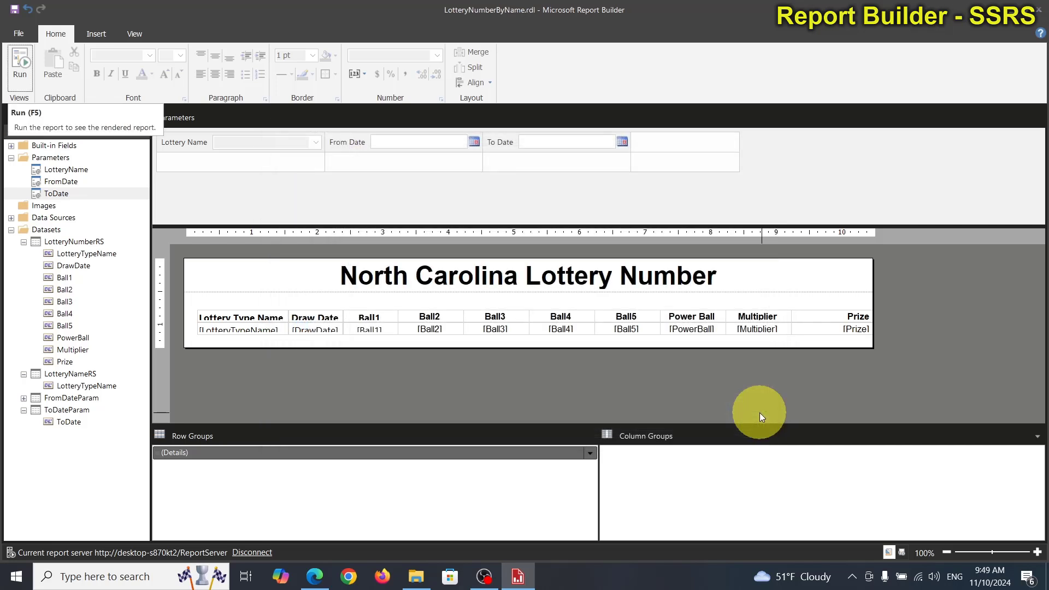
Step: Test the LotteryNameRS dataset's query in the Query Designer and close the dataset properties
left_click(23, 398)
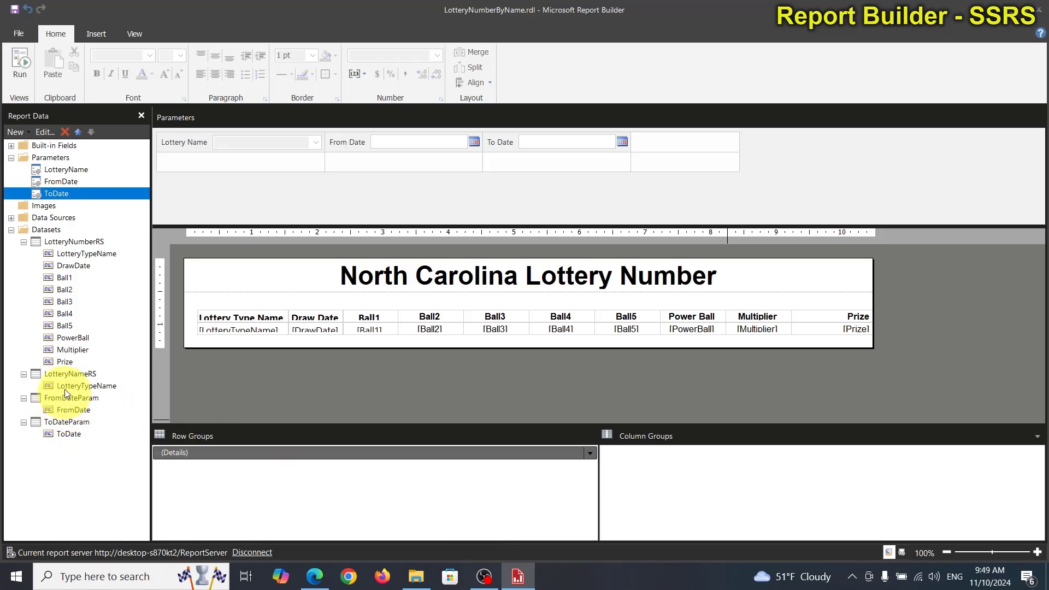
left_click(64, 375)
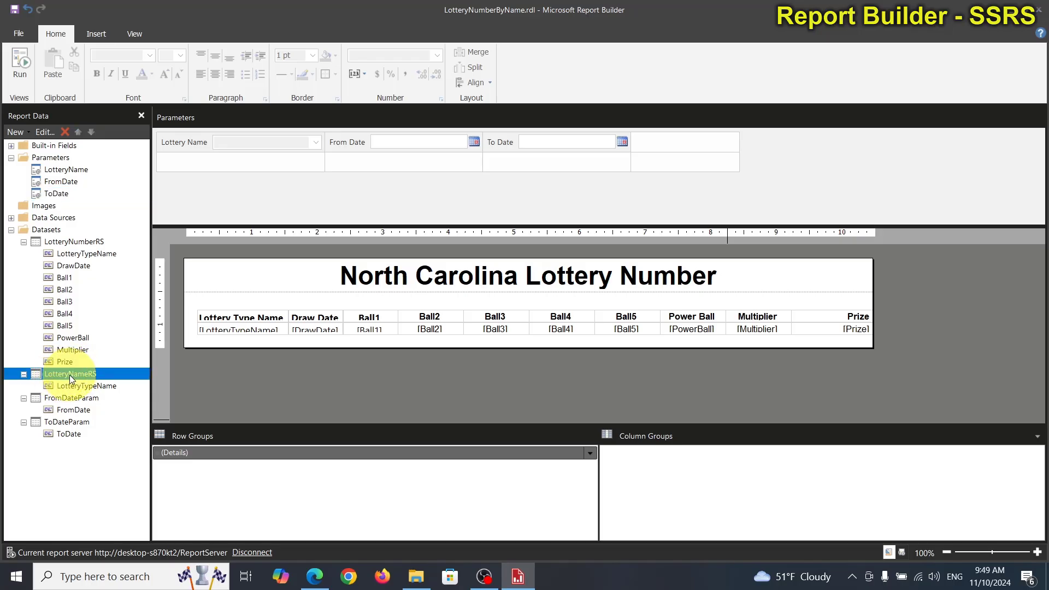
double_click(70, 375)
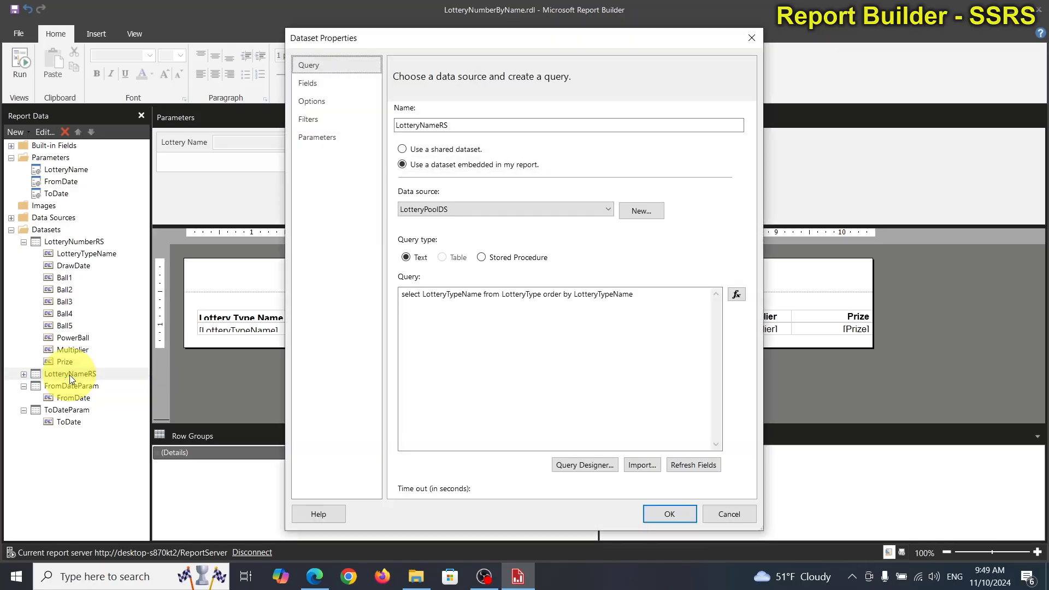
left_click(584, 465)
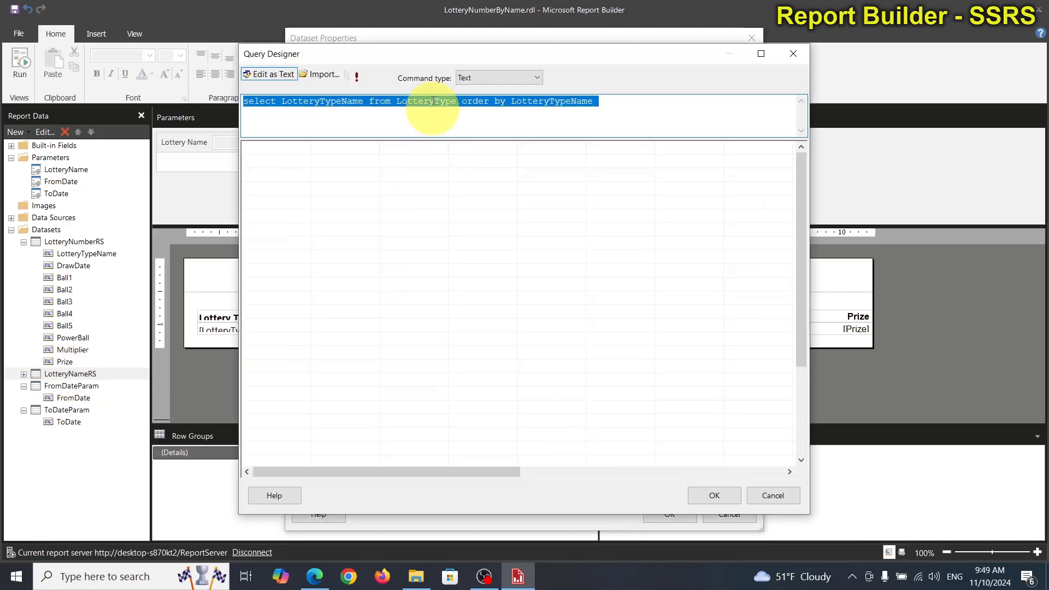
left_click(356, 78)
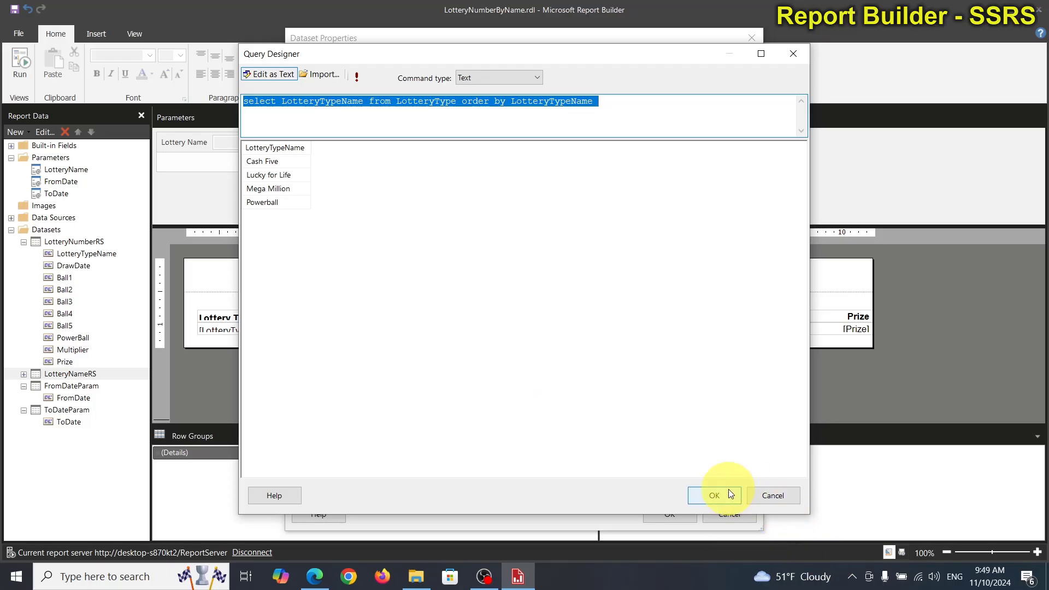
left_click(760, 493)
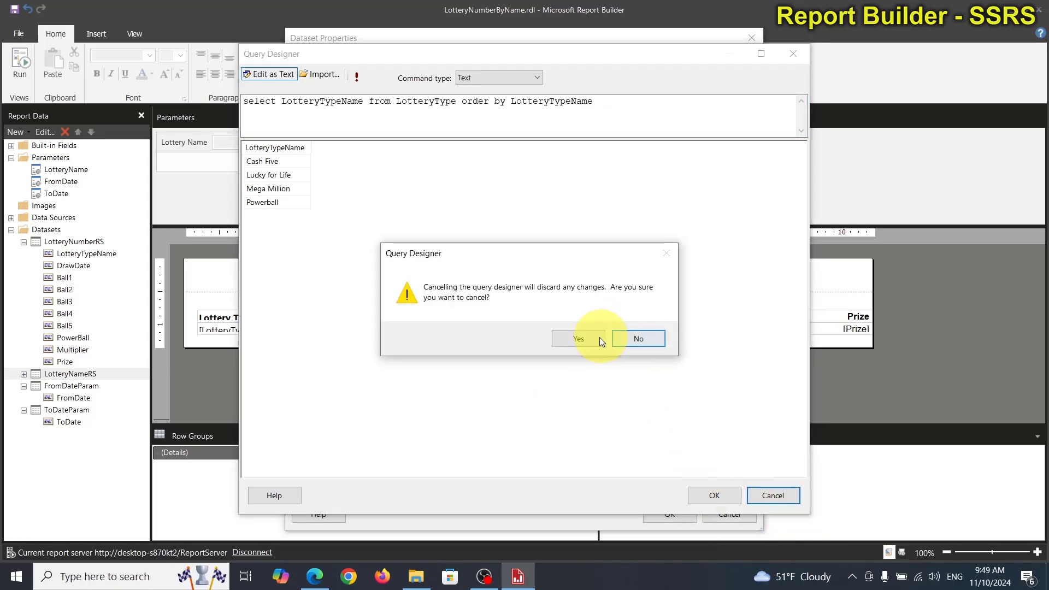
left_click(714, 496)
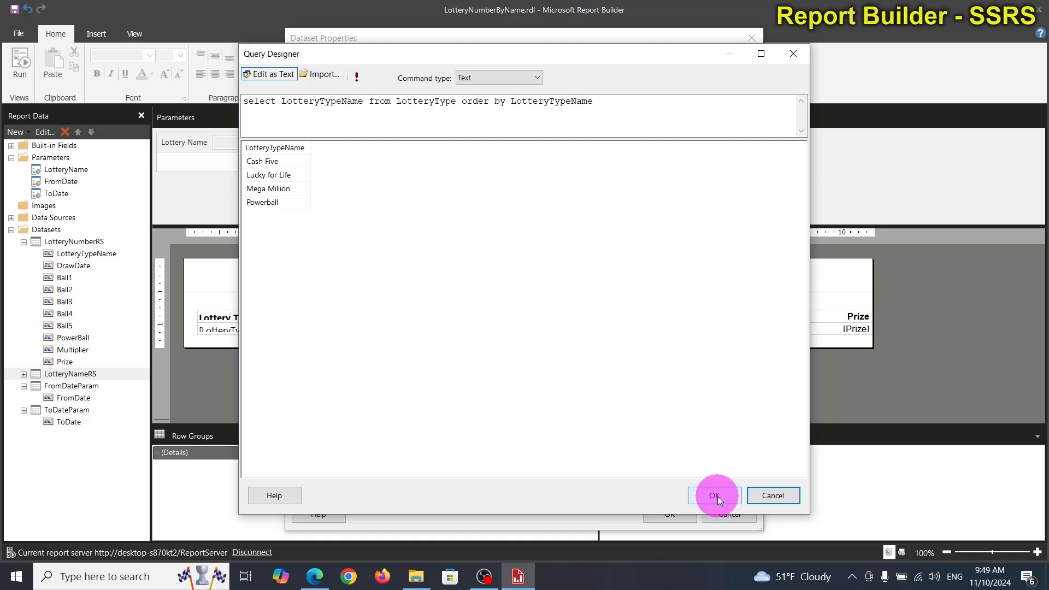
left_click(679, 515)
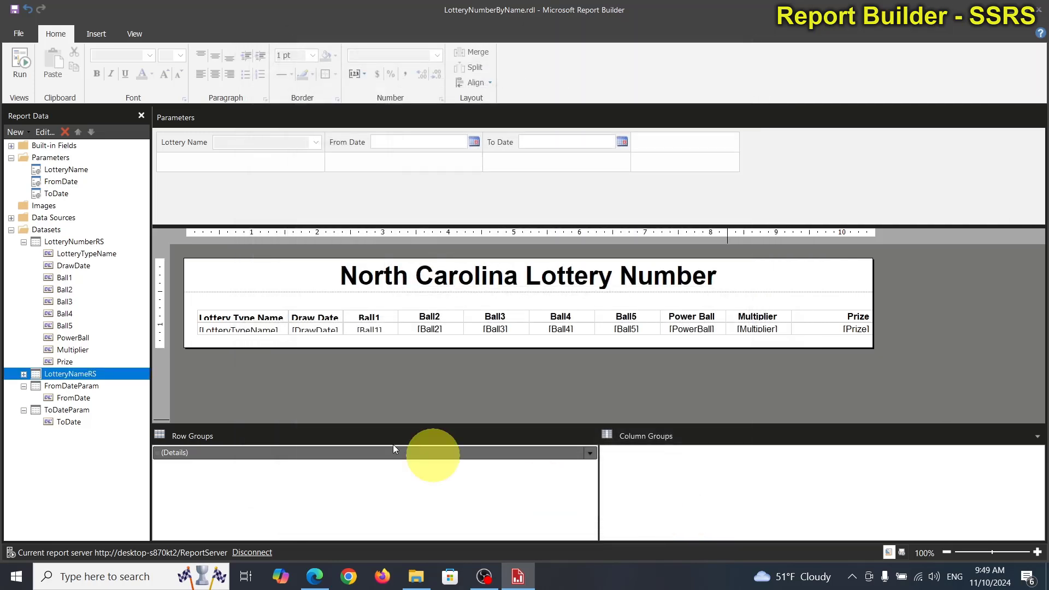
Step: Test the FromDateParam dataset's query, widen its FromDate result column, and leave the dataset without changes
double_click(75, 388)
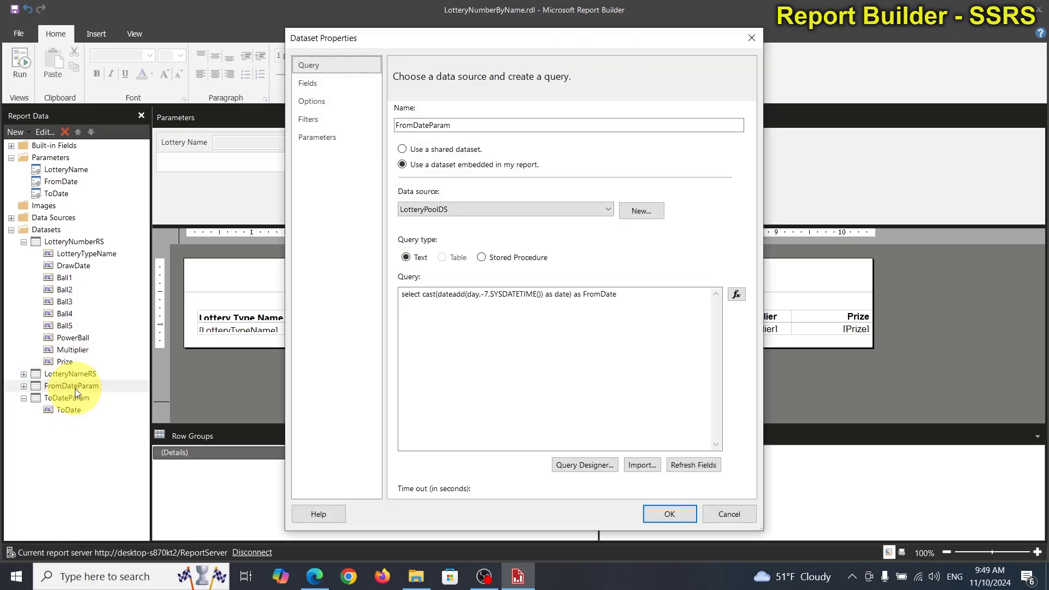
left_click(610, 464)
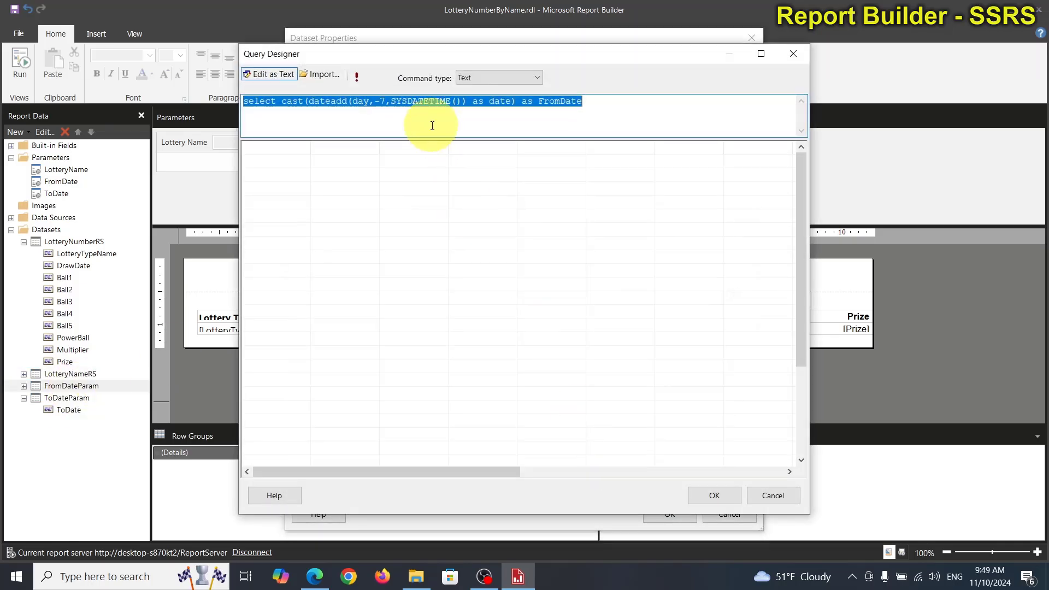
left_click(357, 77)
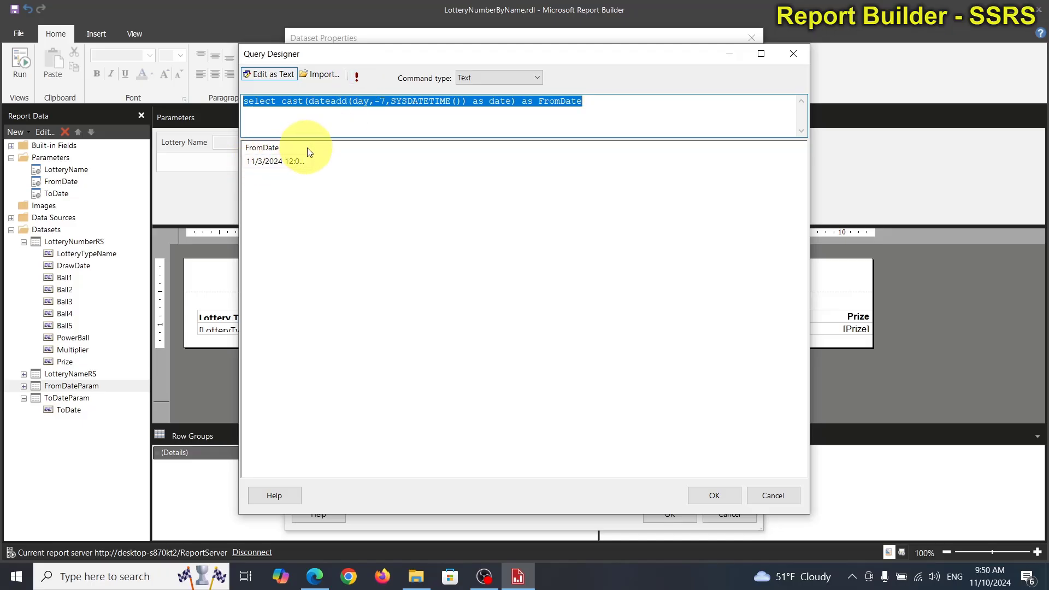
left_click_drag(306, 146, 339, 146)
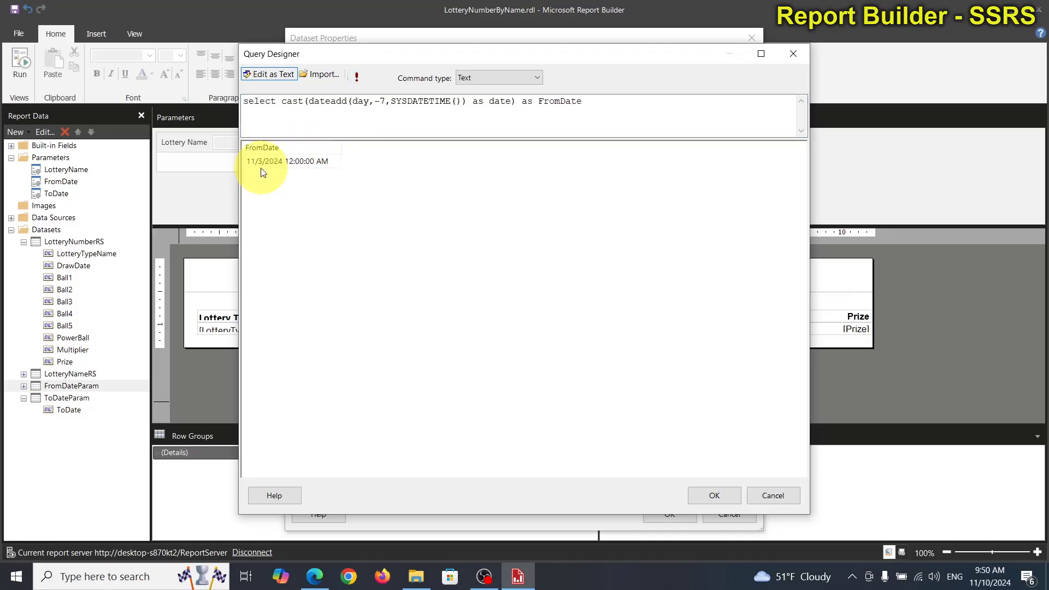
left_click(772, 495)
left_click(728, 514)
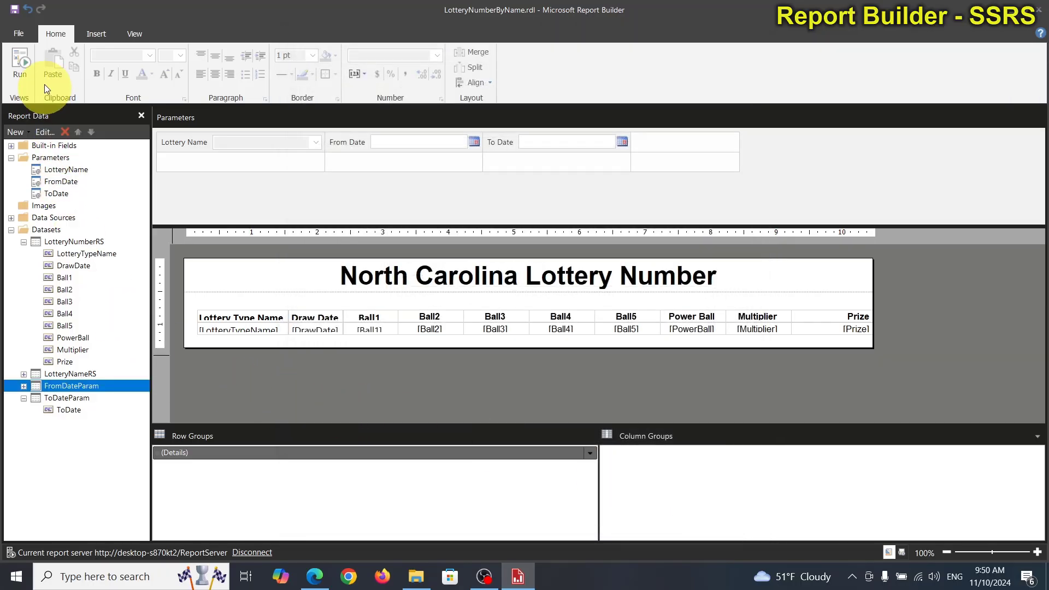
Step: Run the report to preview it, and open SQL Server Management Studio connected to the SQLEXPRESS database engine with Windows Authentication
left_click(26, 57)
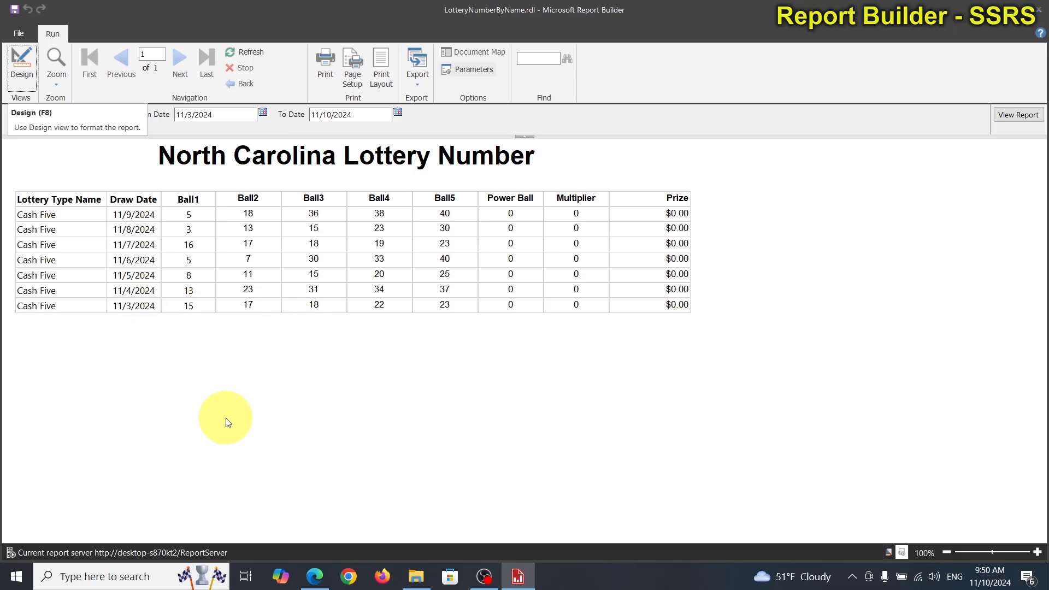
left_click(151, 573)
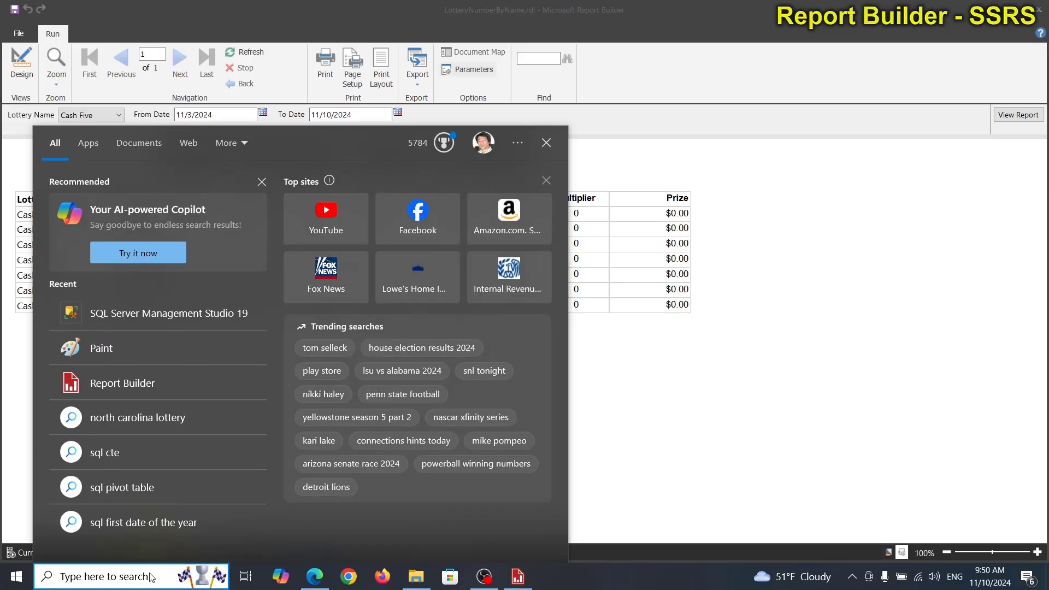
left_click(153, 307)
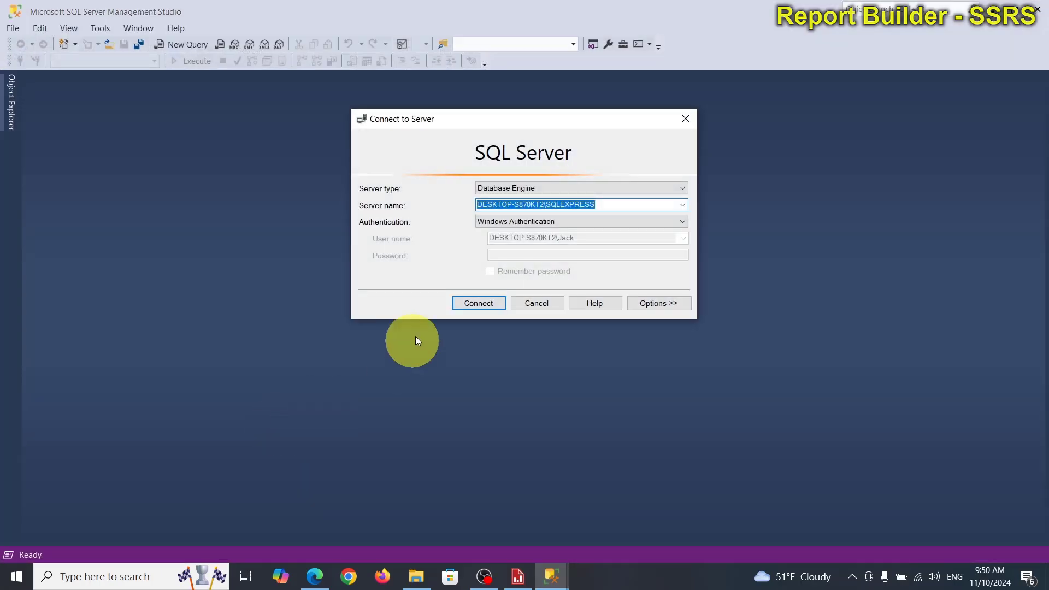
left_click(472, 301)
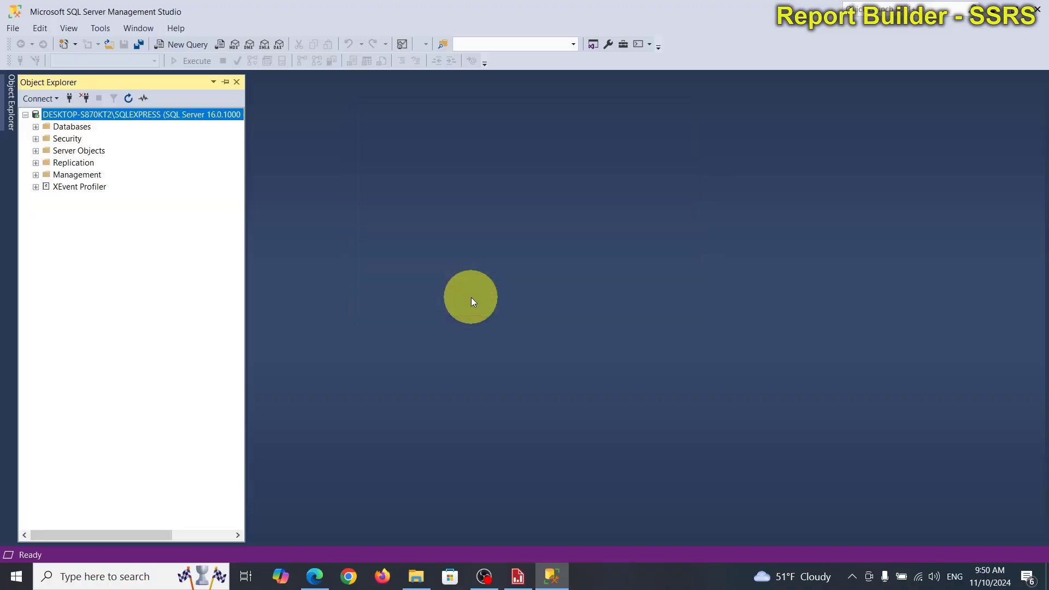
Step: List the server's databases, select ReportServerDemo, and compare with the items in the Edge report portal before returning to Management Studio
left_click(35, 126)
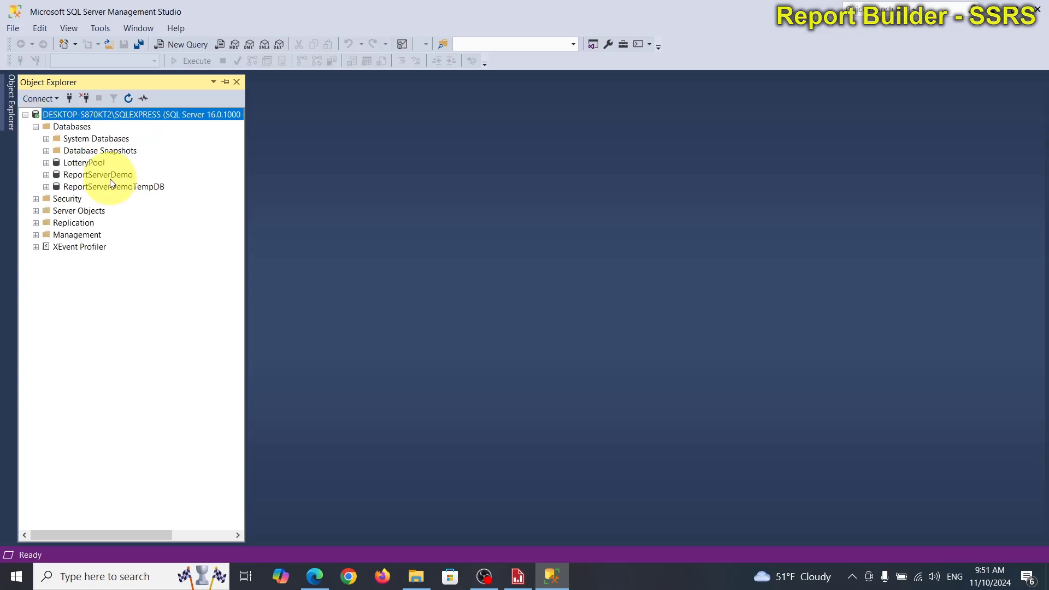
left_click(89, 176)
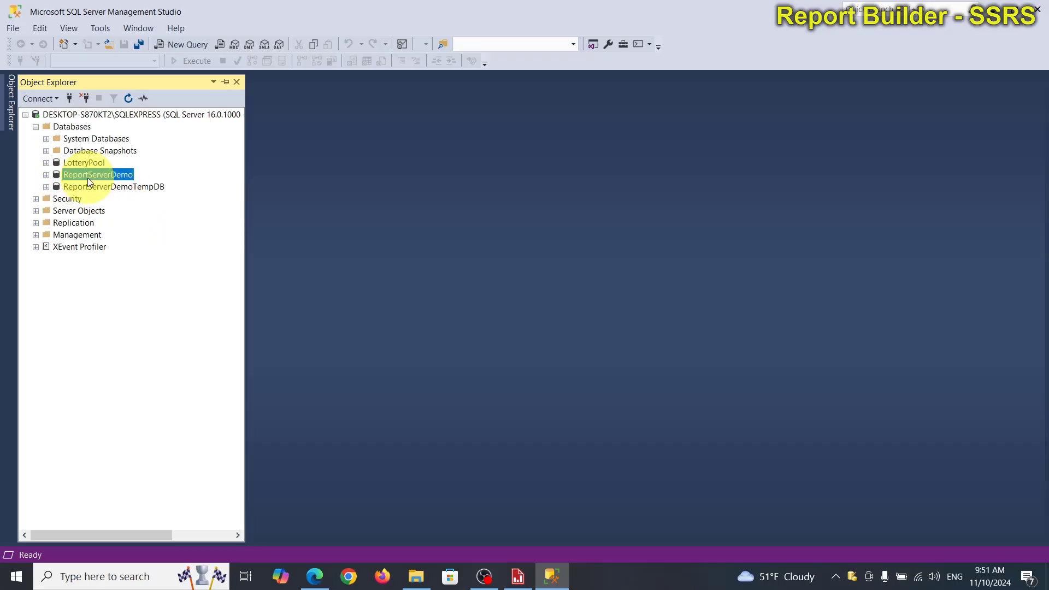
left_click(315, 576)
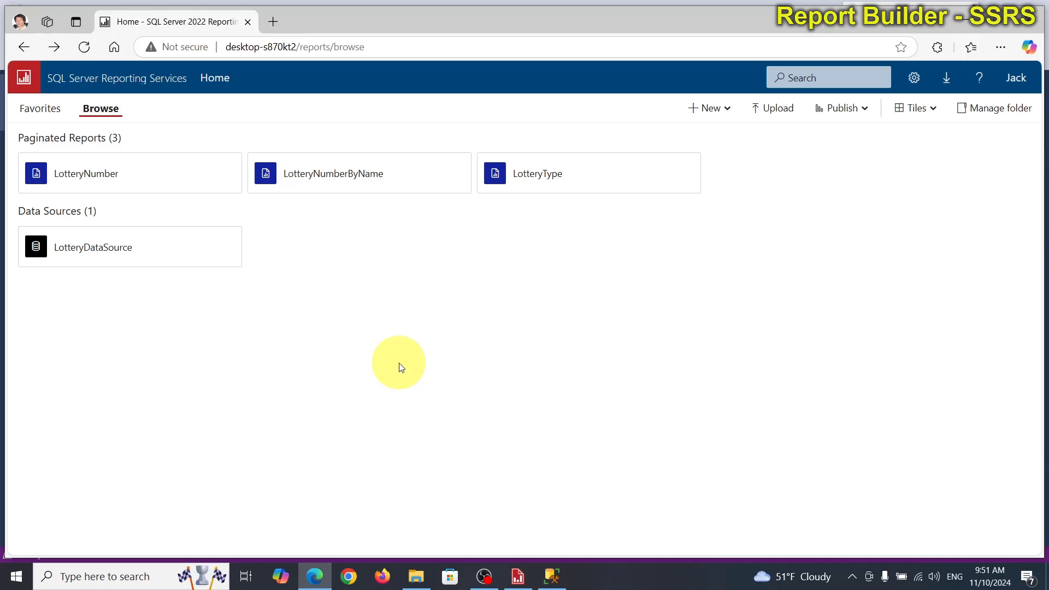
left_click(551, 575)
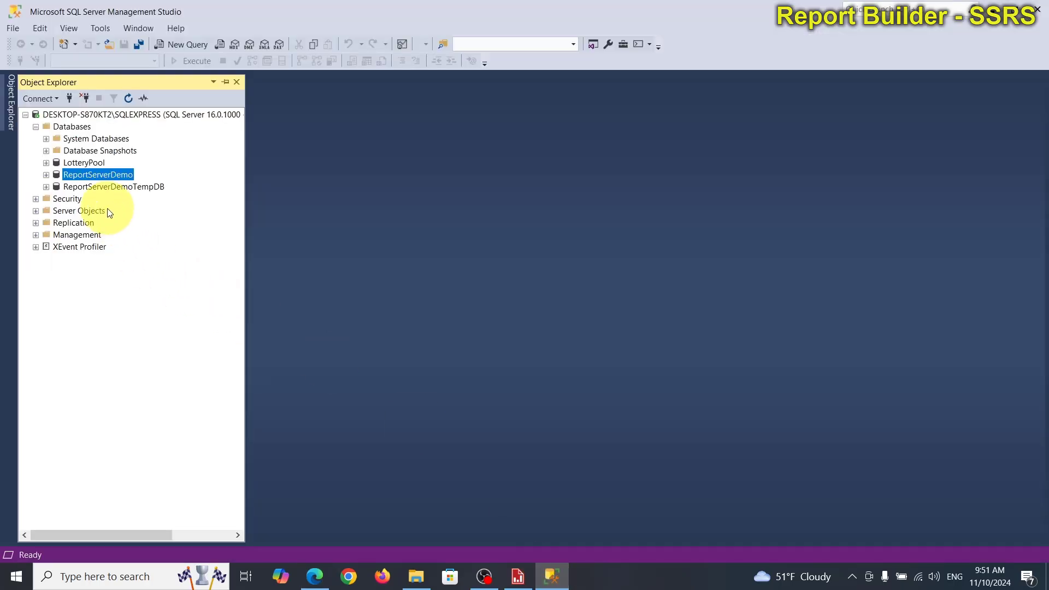
Step: Expand the ReportServerDemo database and examine its list of tables
left_click(45, 175)
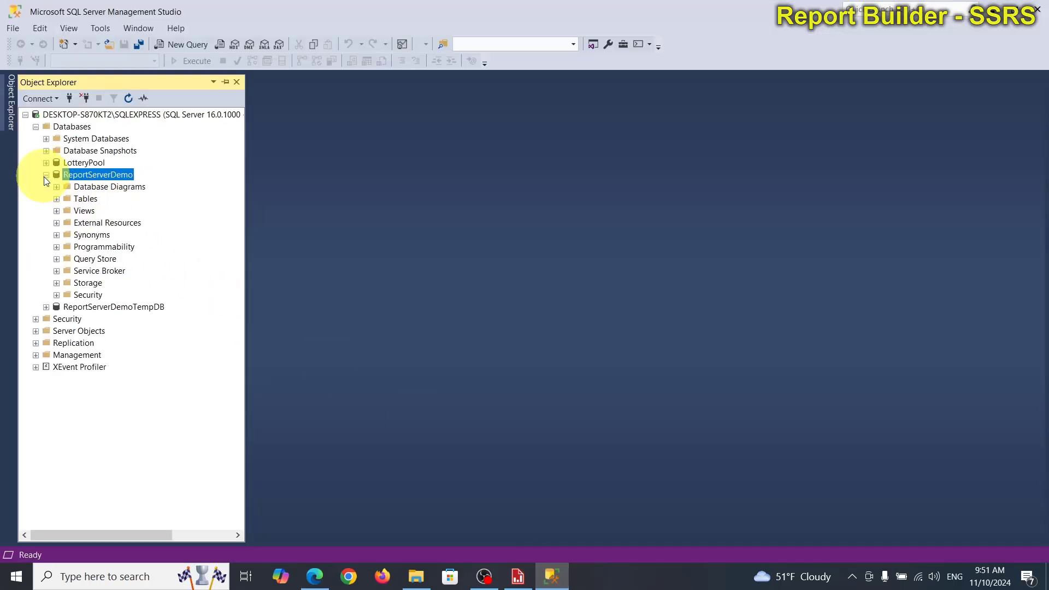
left_click(56, 199)
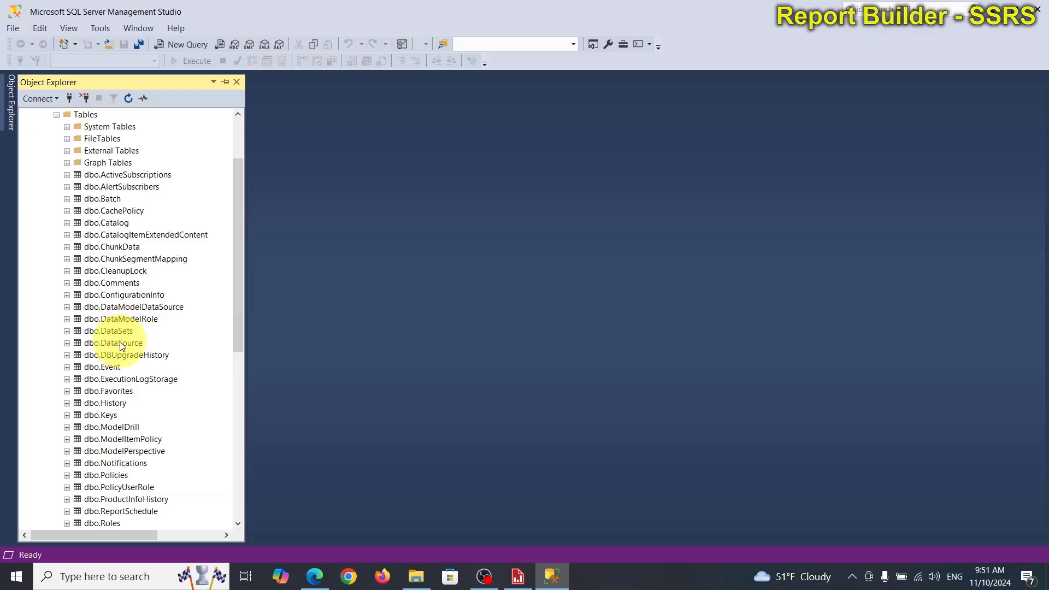
scroll(123, 312, "up", 3)
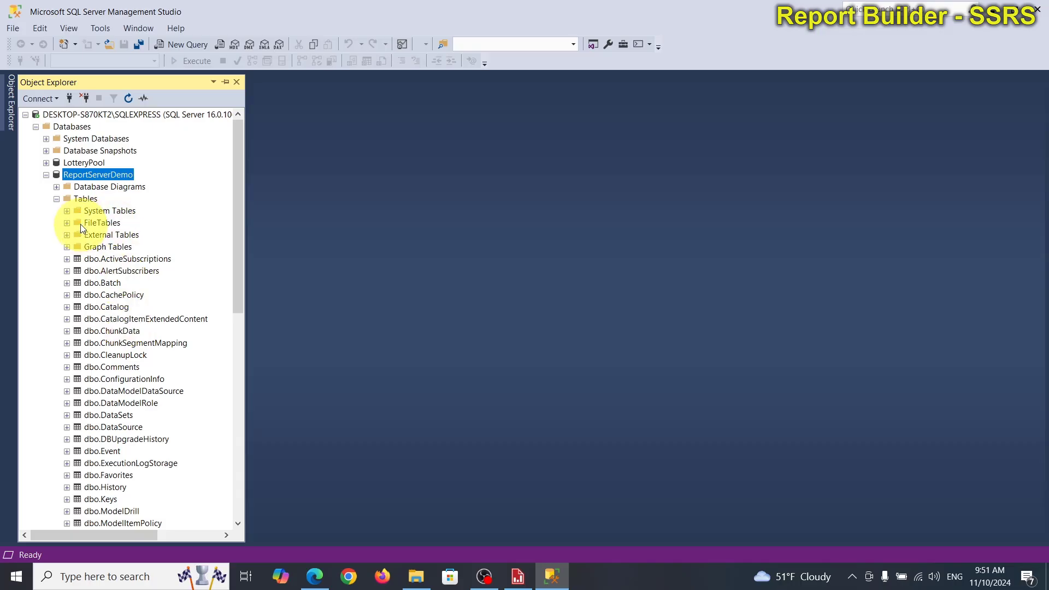
left_click(57, 199)
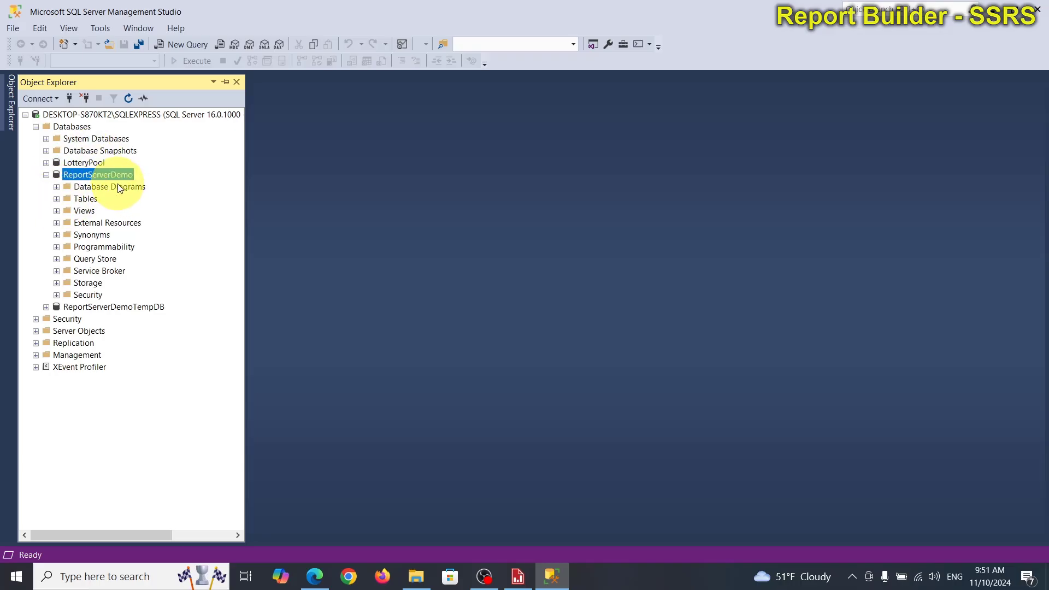
left_click(56, 198)
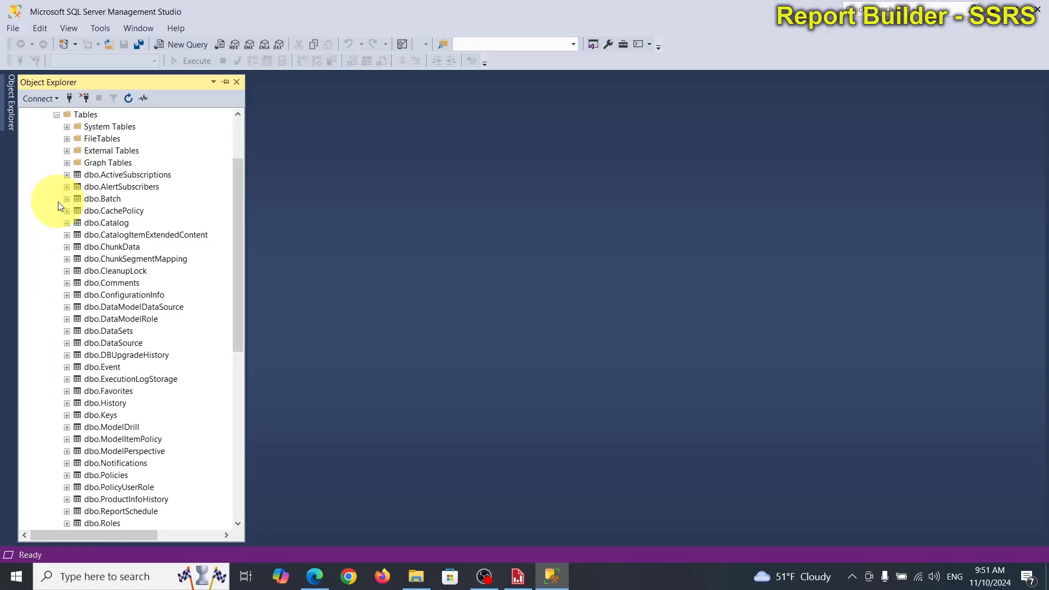
Step: Examine the rest of the ReportServerDemo table list and collapse its Tables folder
scroll(110, 437, "down", 2)
scroll(114, 462, "down", 5)
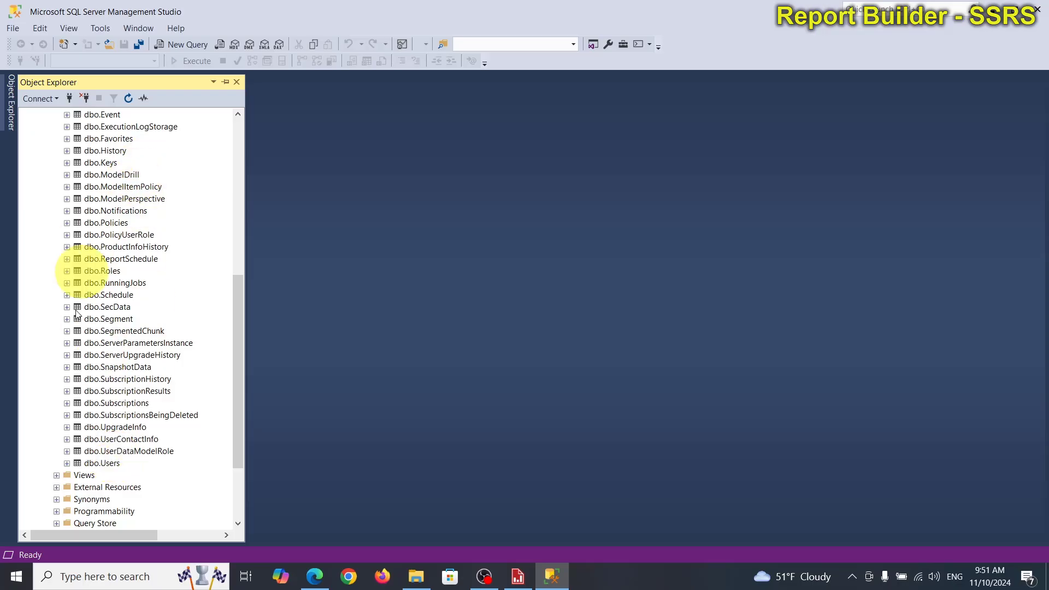
scroll(116, 343, "up", 7)
scroll(75, 258, "up", 2)
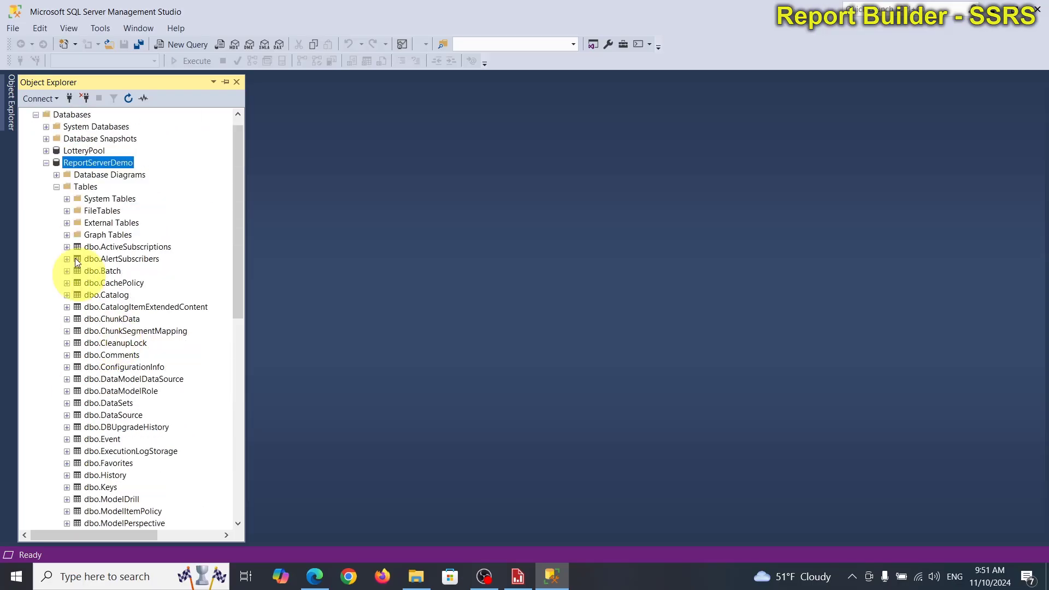
left_click(57, 187)
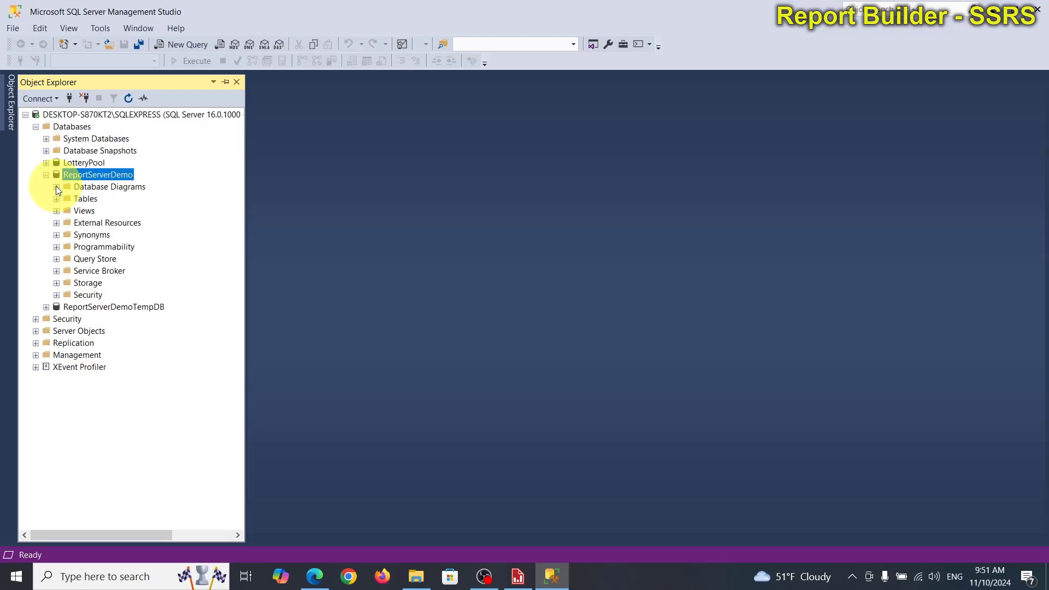
Step: List the stored procedures under ReportServerDemo's Programmability folder and compare with the report preview in Report Builder before returning to Management Studio
left_click(57, 247)
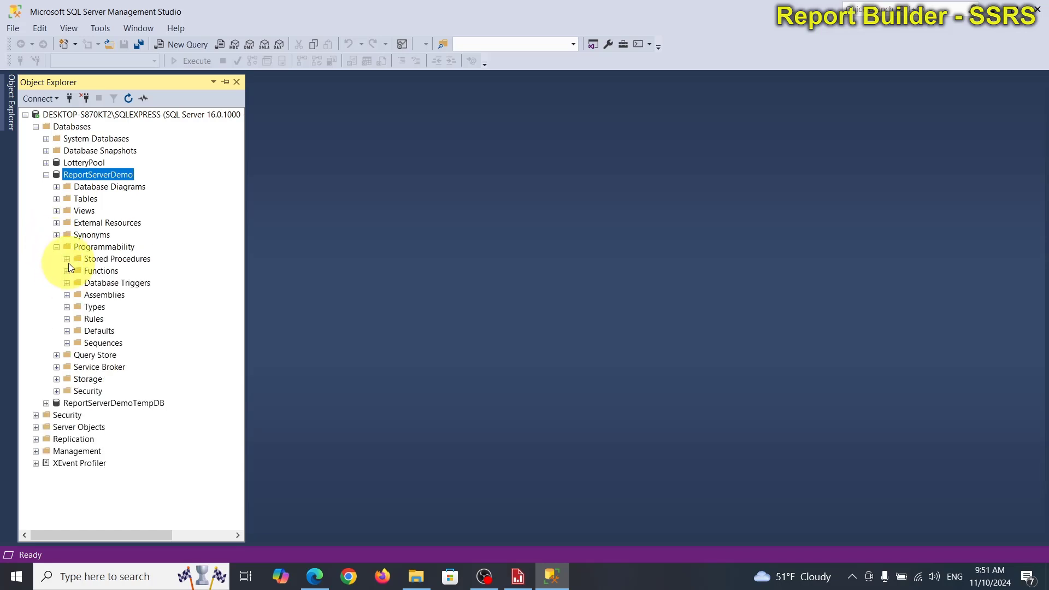
left_click(67, 261)
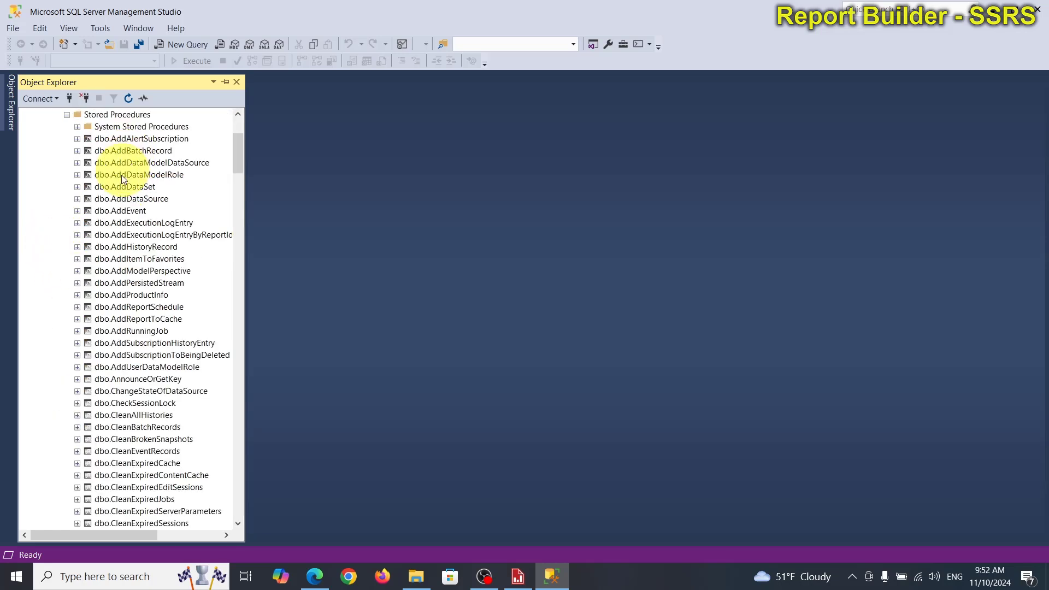
scroll(137, 437, "down", 8)
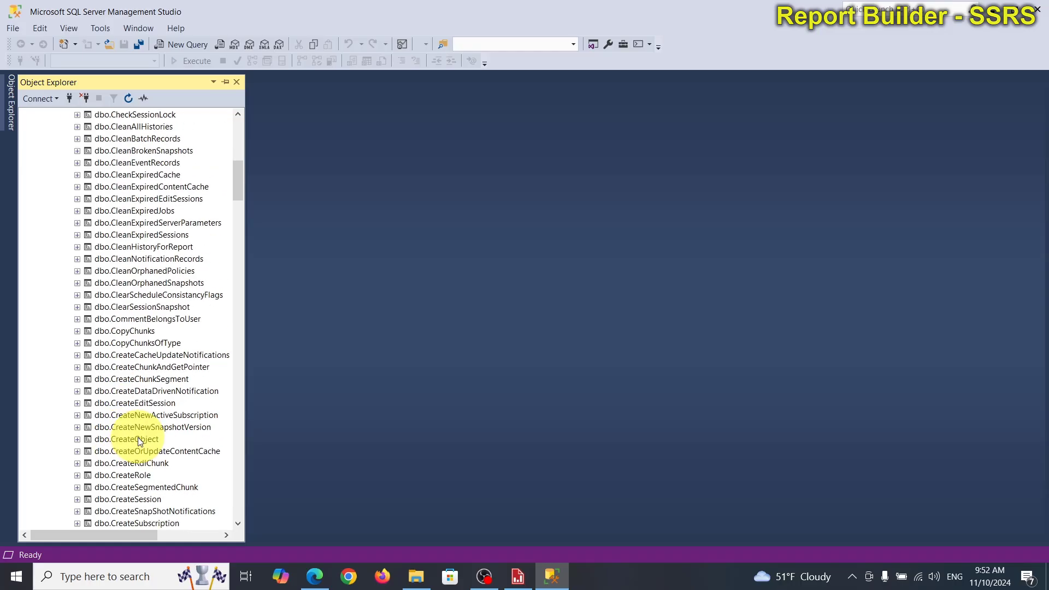
scroll(139, 441, "down", 13)
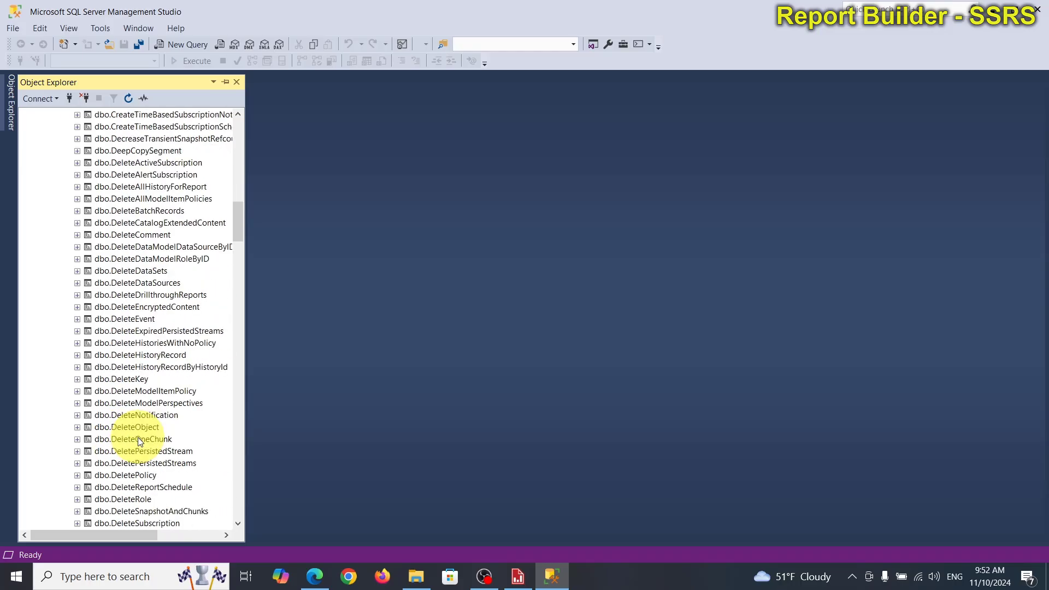
left_click(518, 577)
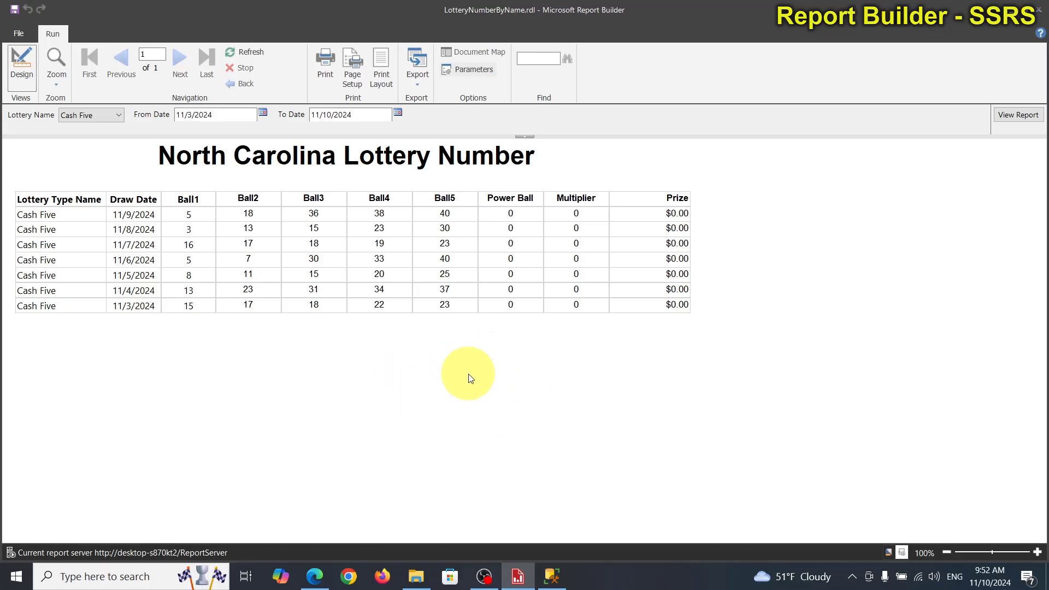
left_click(552, 577)
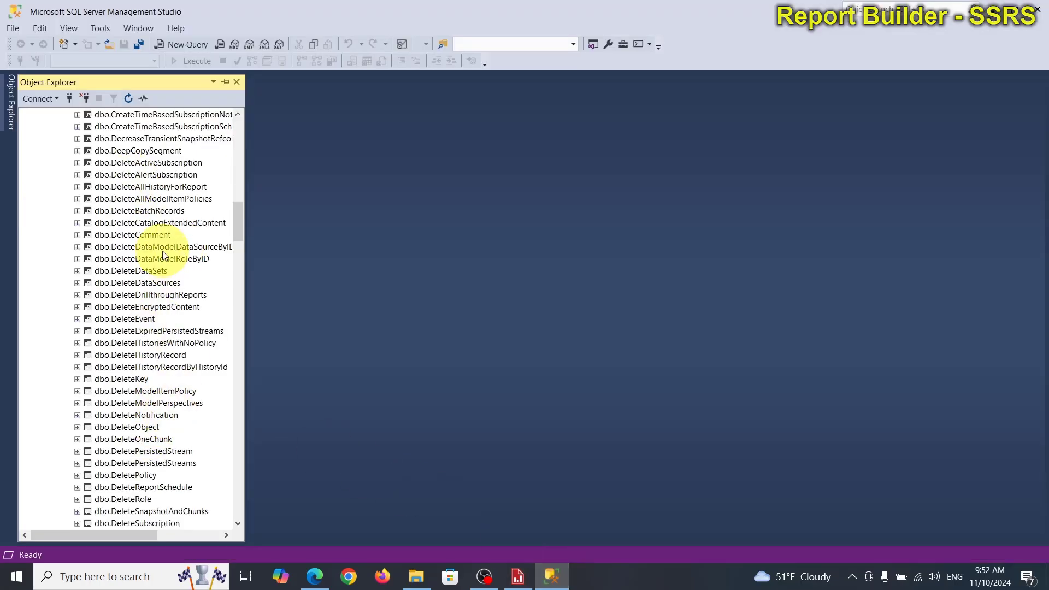
Step: Look through more of the ReportServerDemo stored procedures, and collapse the Programmability folder and the database
scroll(146, 472, "down", 10)
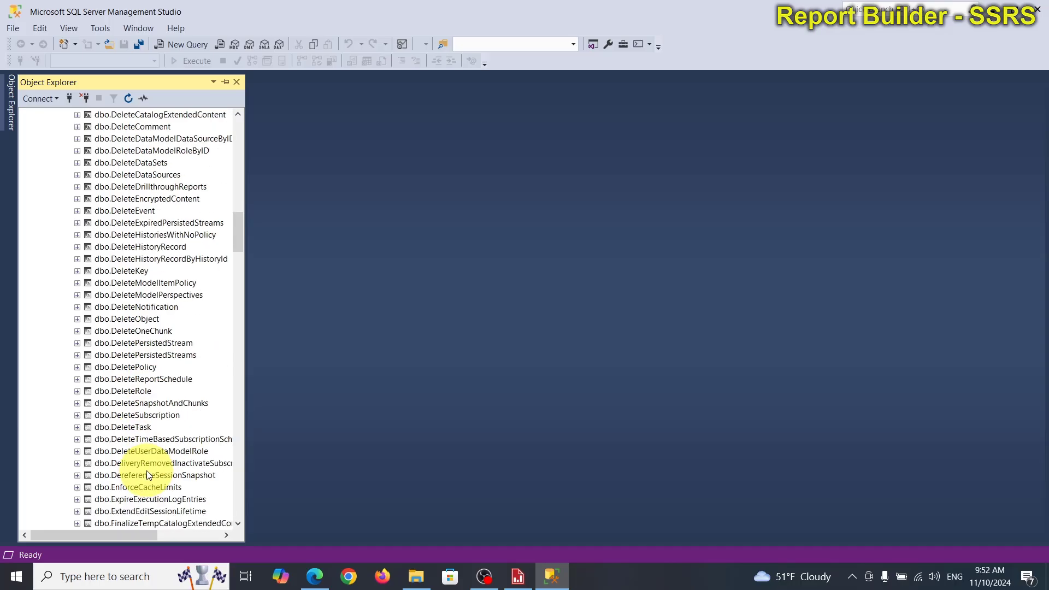
scroll(146, 474, "up", 12)
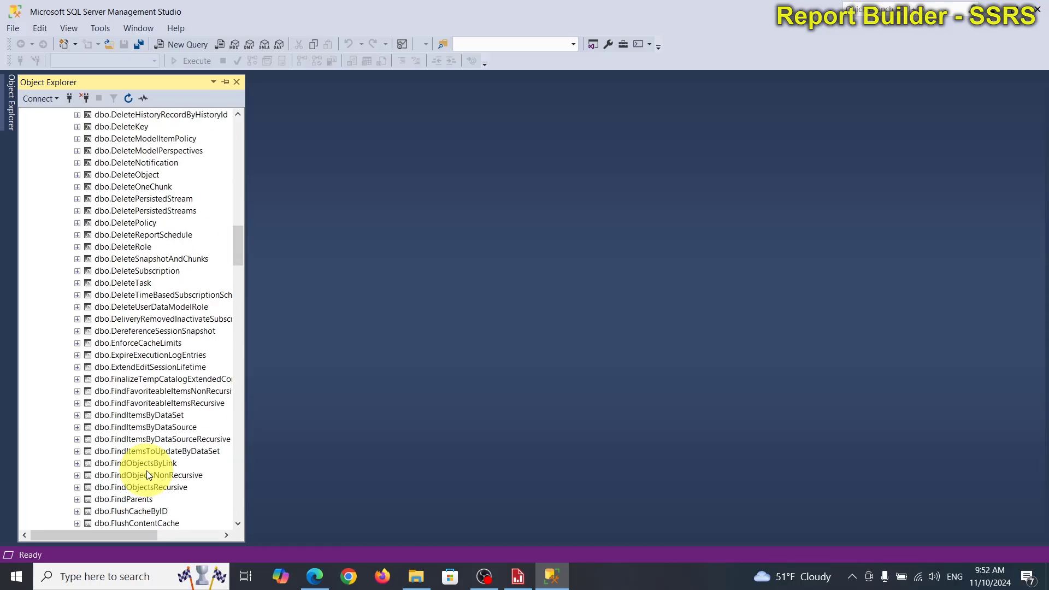
scroll(147, 472, "up", 20)
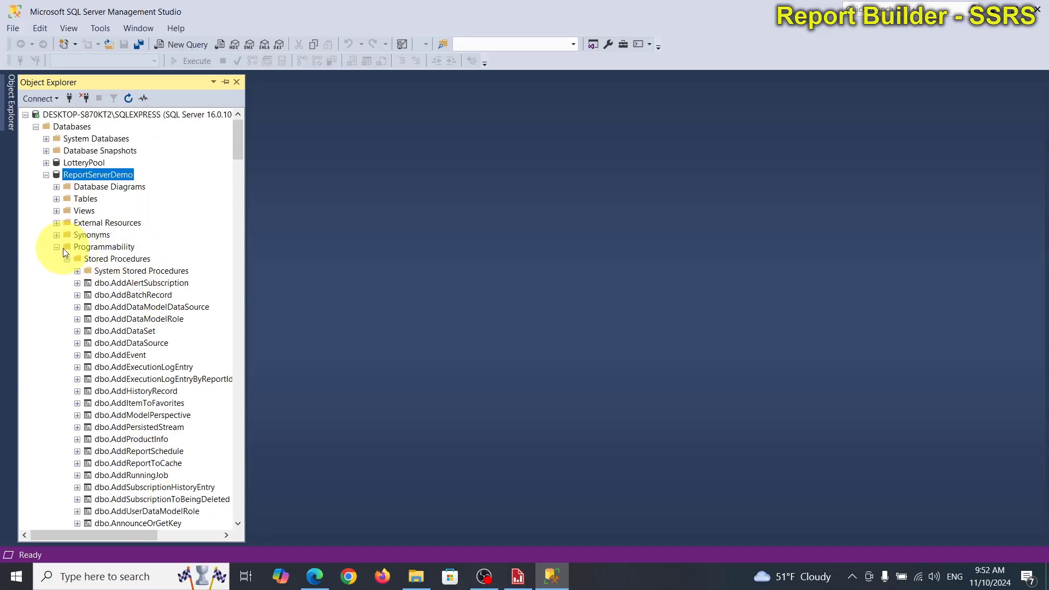
left_click(57, 247)
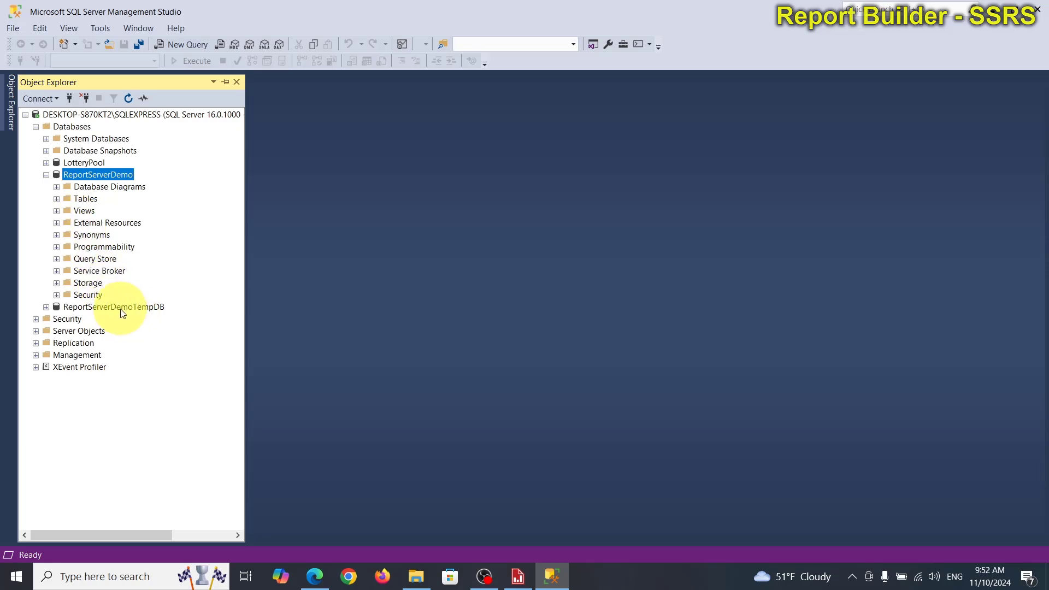
left_click(46, 175)
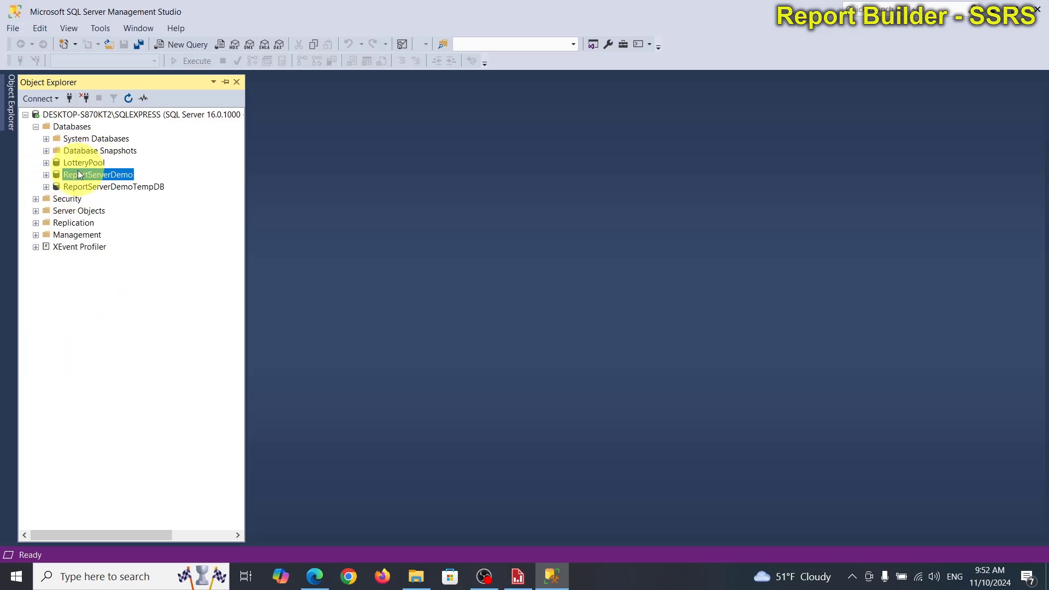
Step: Expand the LotteryPool database's tables and locate the ticket tables, selecting dbo.TicketPick
left_click(46, 163)
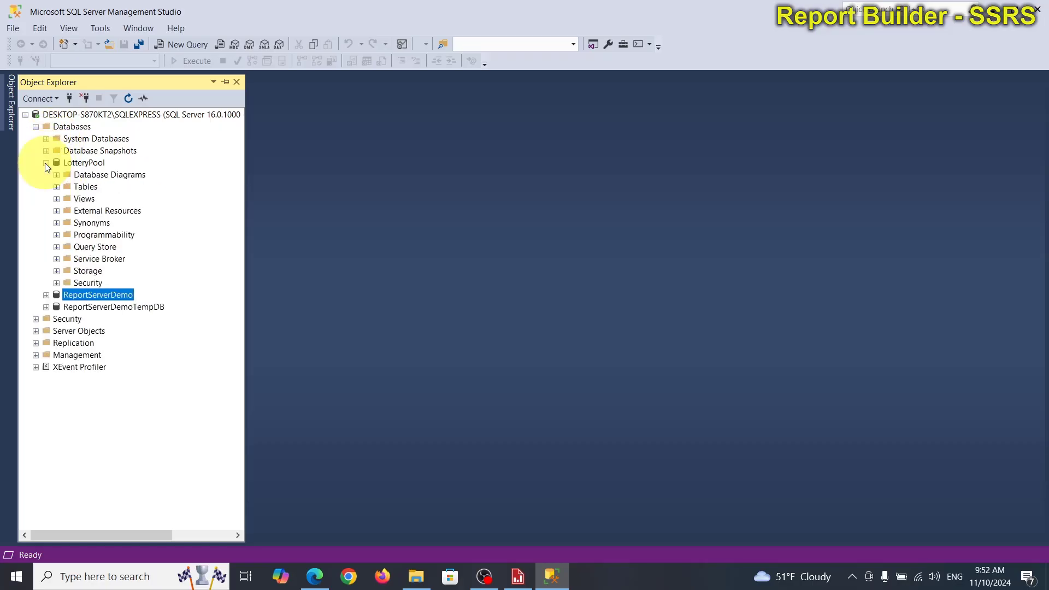
left_click(57, 187)
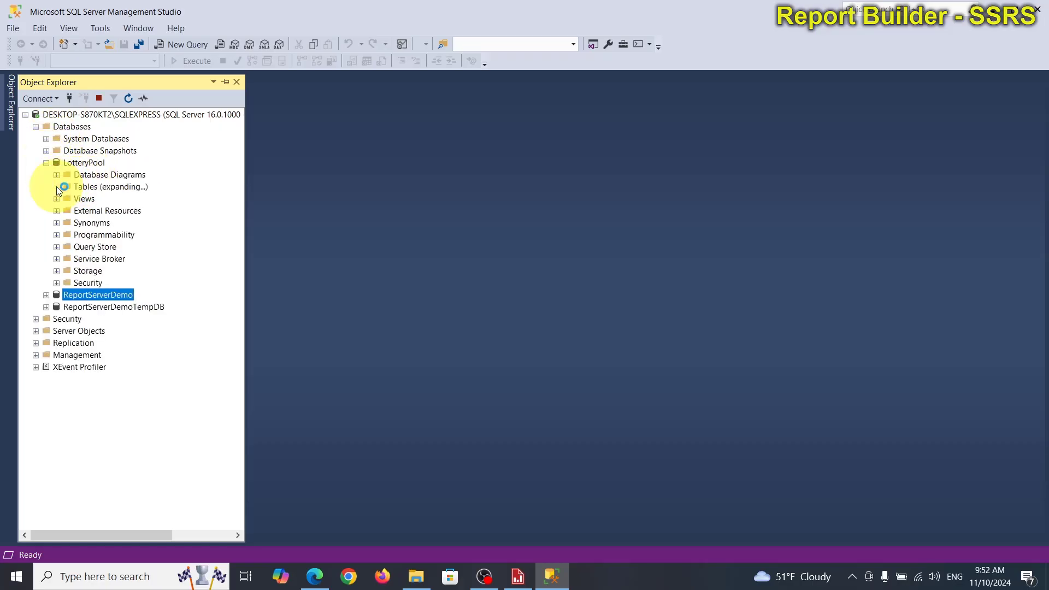
scroll(125, 306, "down", 1)
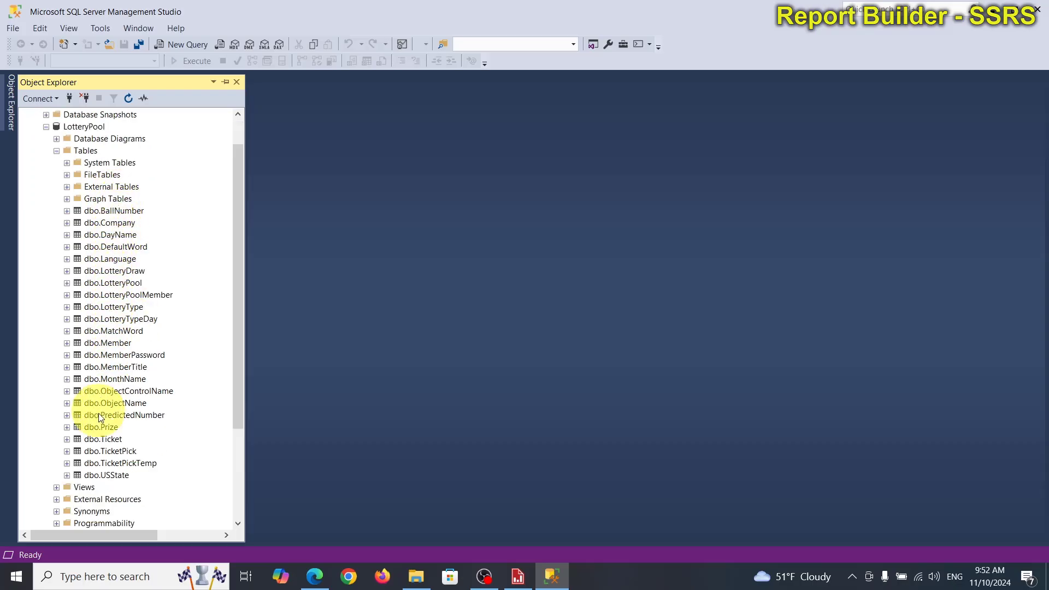
left_click(115, 442)
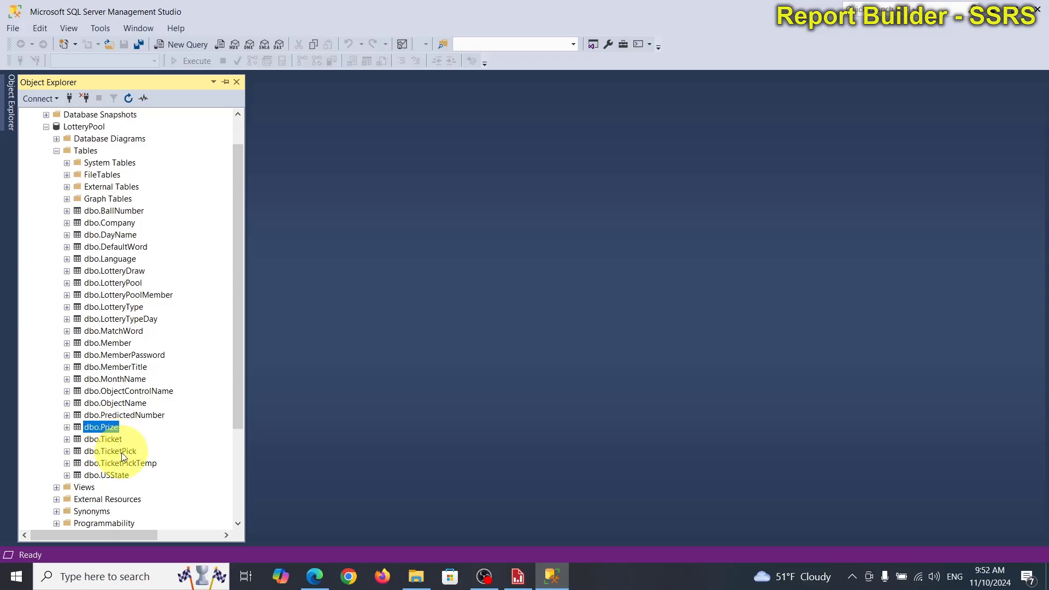
left_click(121, 452)
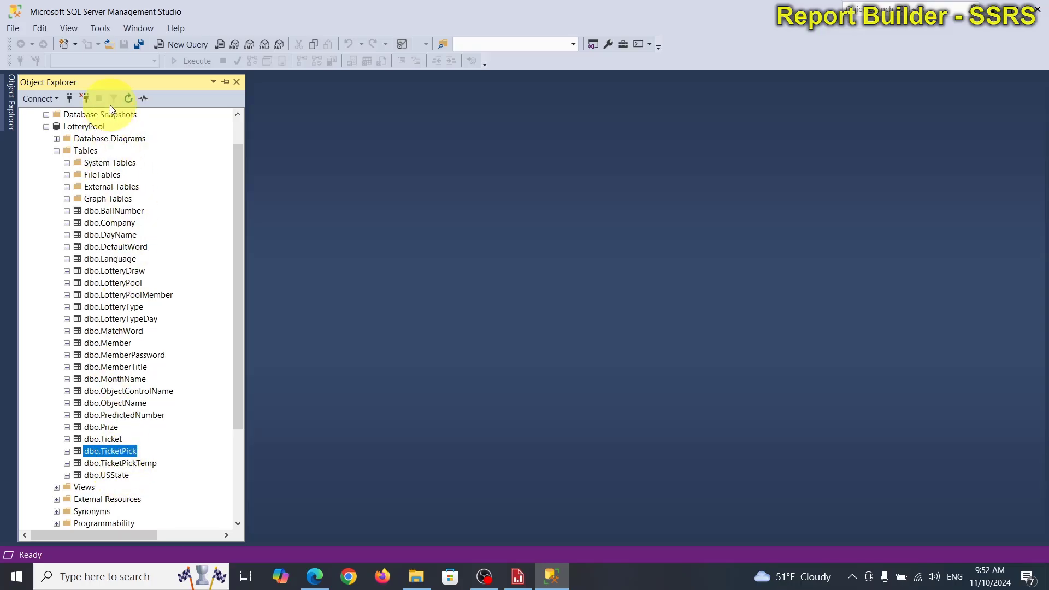
Step: Create a new query on the LotteryPool database and run "select * from Ticket"
left_click(92, 127)
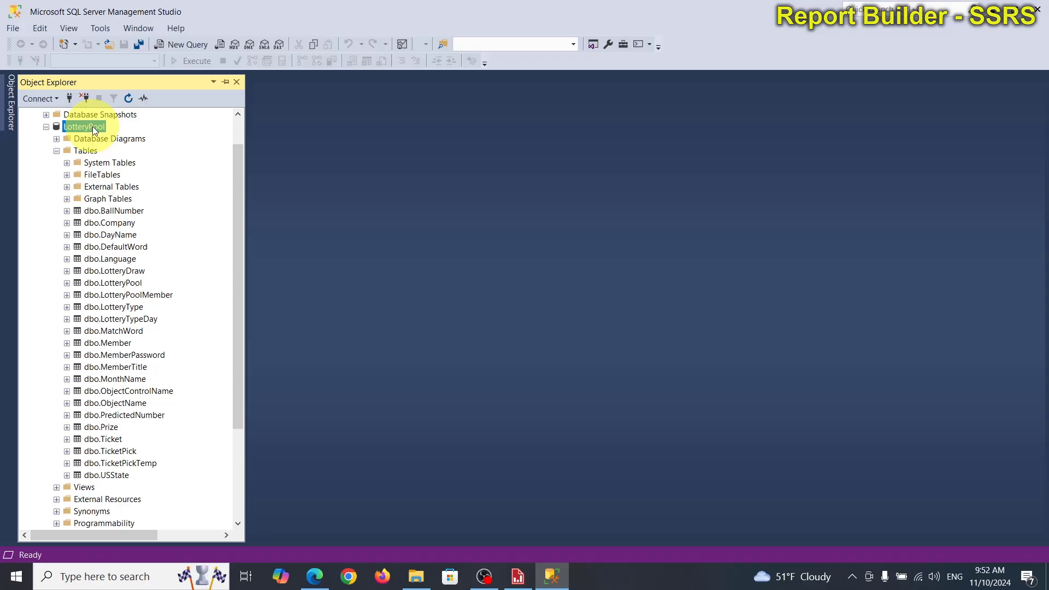
left_click(186, 45)
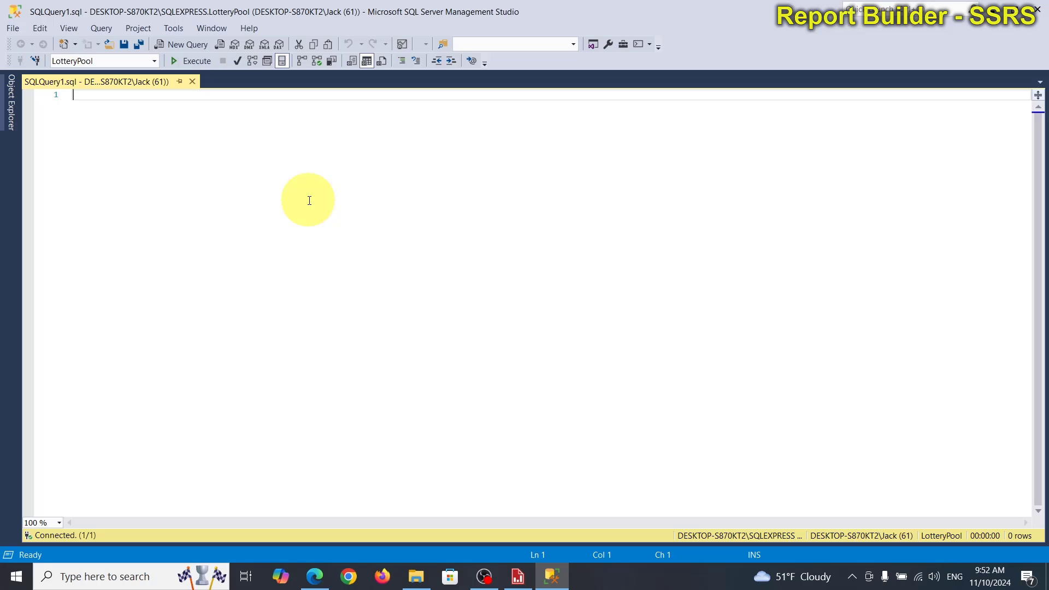
type("s")
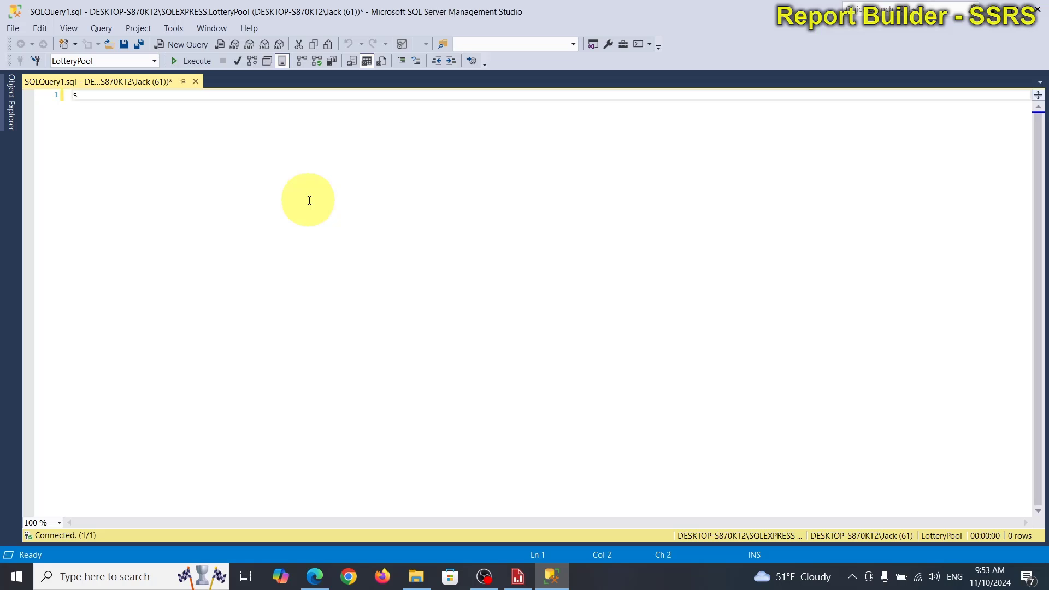
type("elect * from tick")
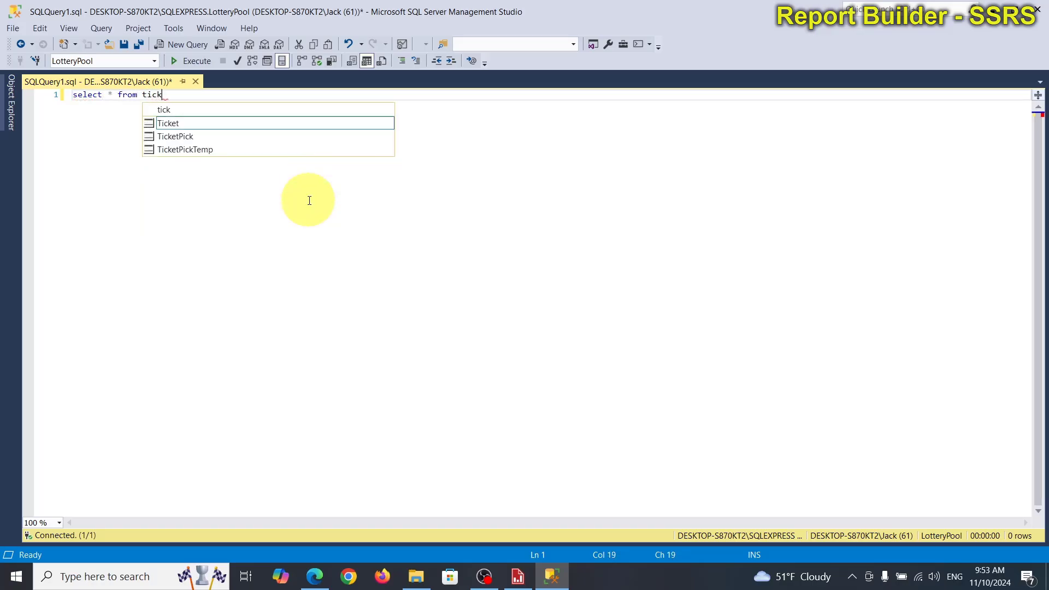
key("Tab")
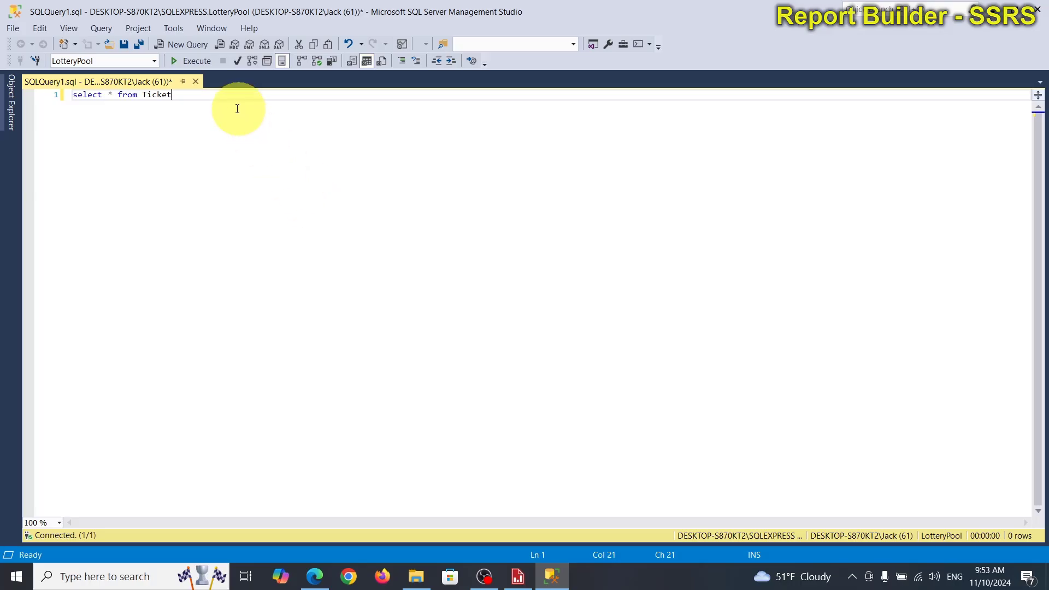
left_click(205, 62)
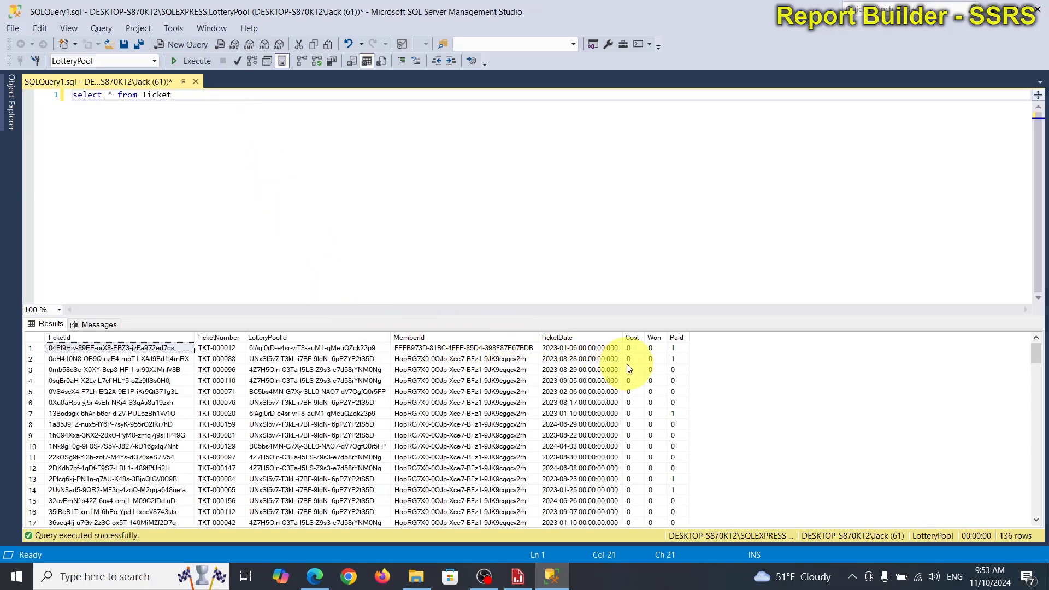
Step: Examine the Ticket query results, checking the TicketNumber and TicketDate values and the Cost and Won columns
left_click(218, 348)
left_click(579, 350)
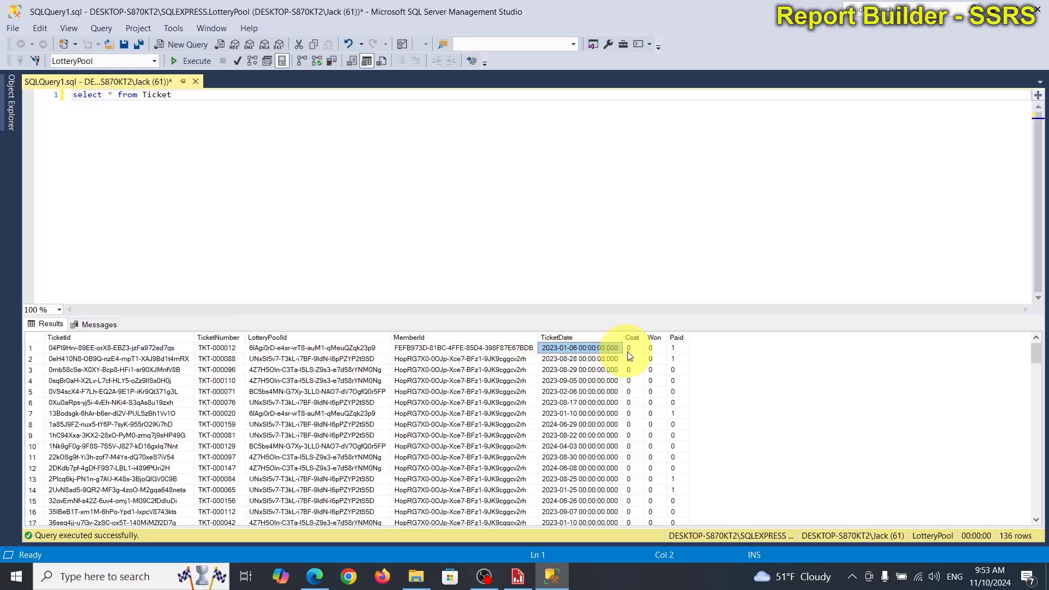
scroll(655, 405, "down", 4)
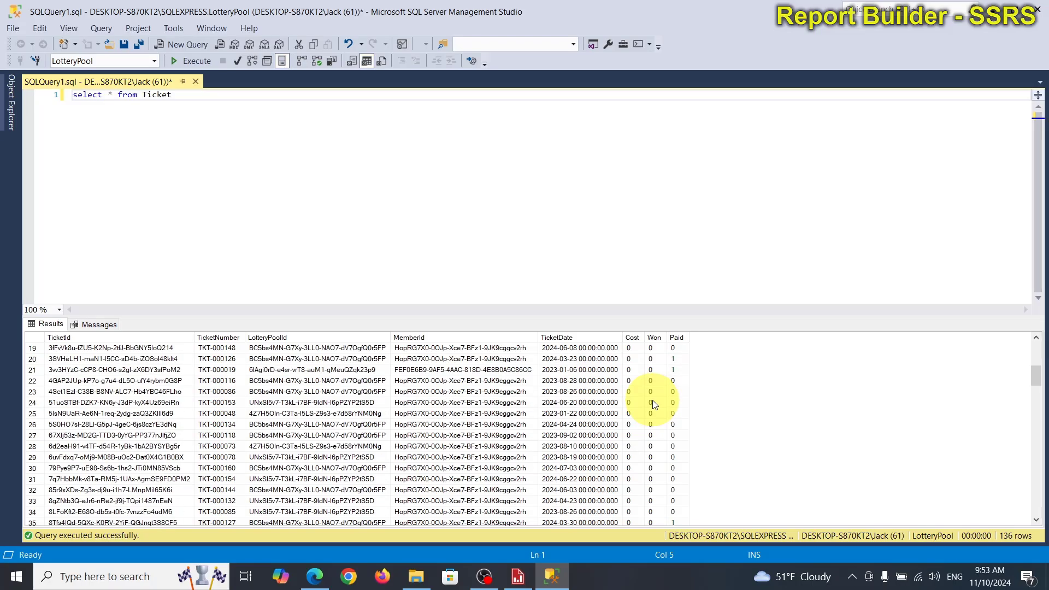
Step: Change the query to "select * from TicketPick", run it, and select the Cost column in the results
left_click(195, 95)
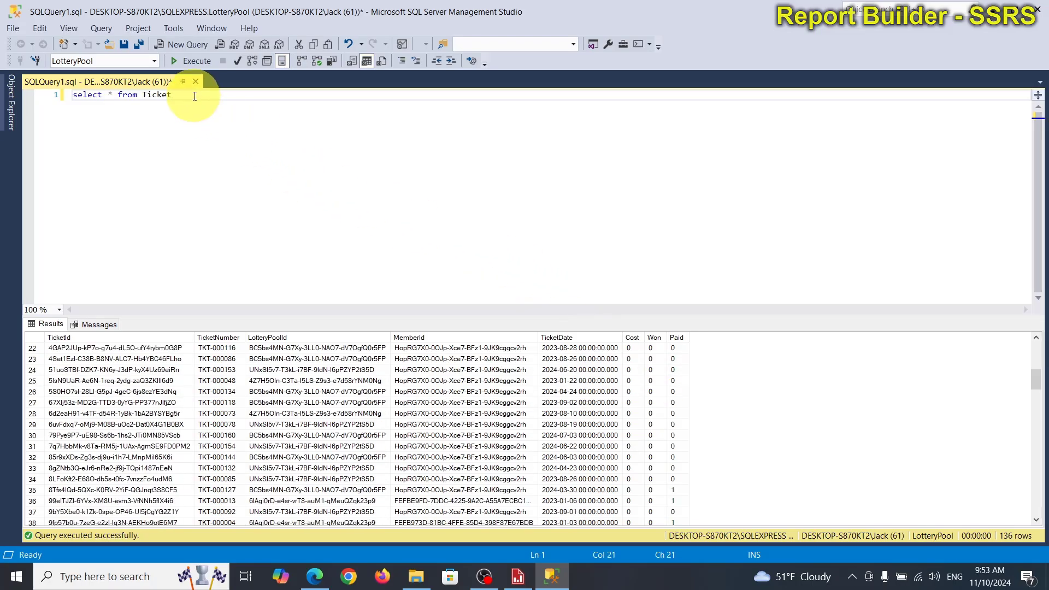
type("p")
key("Down")
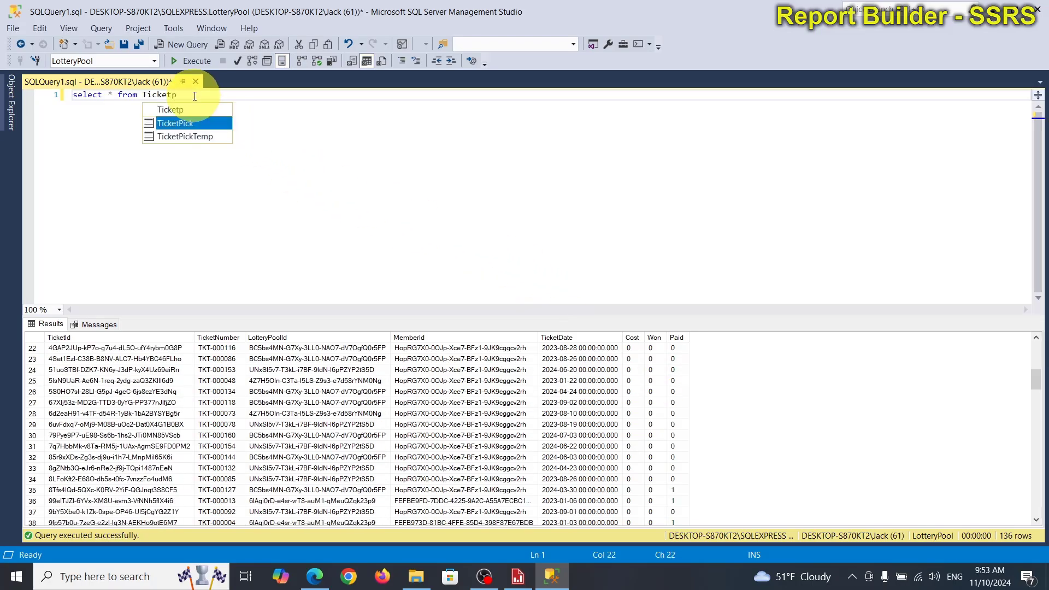
key("Tab")
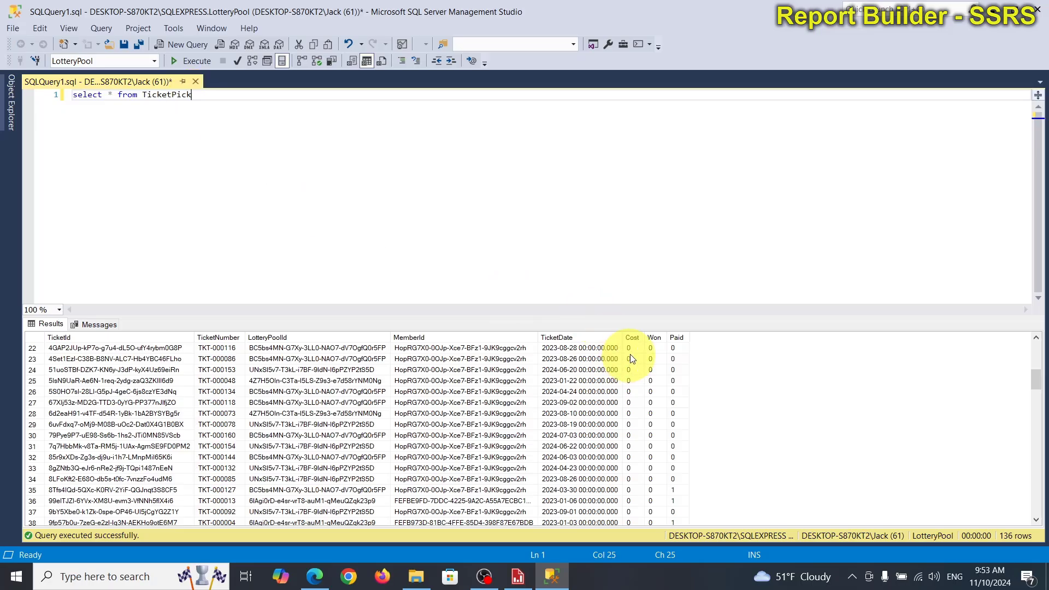
left_click(183, 58)
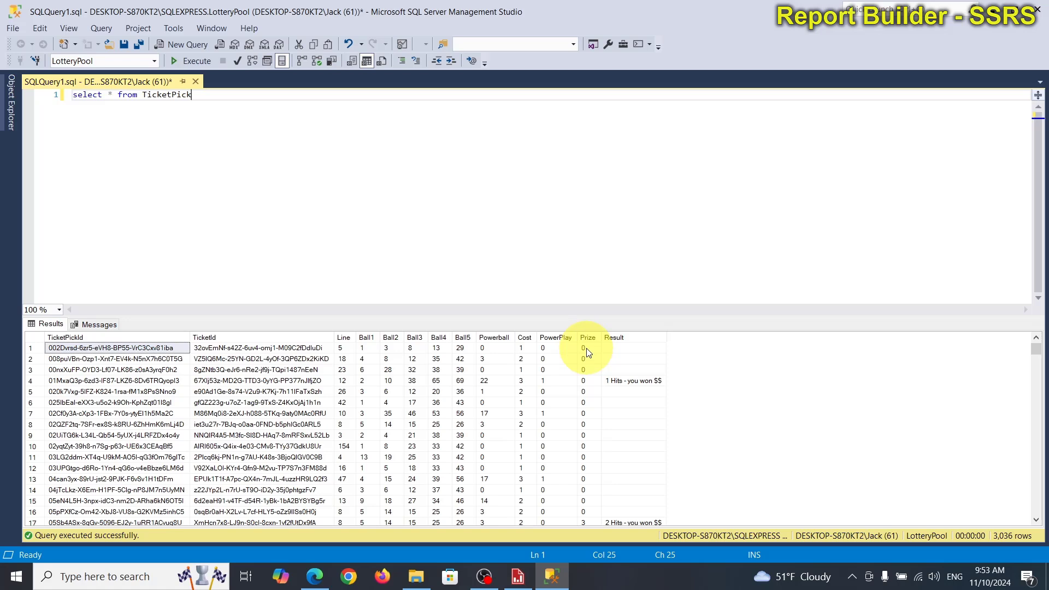
left_click(526, 338)
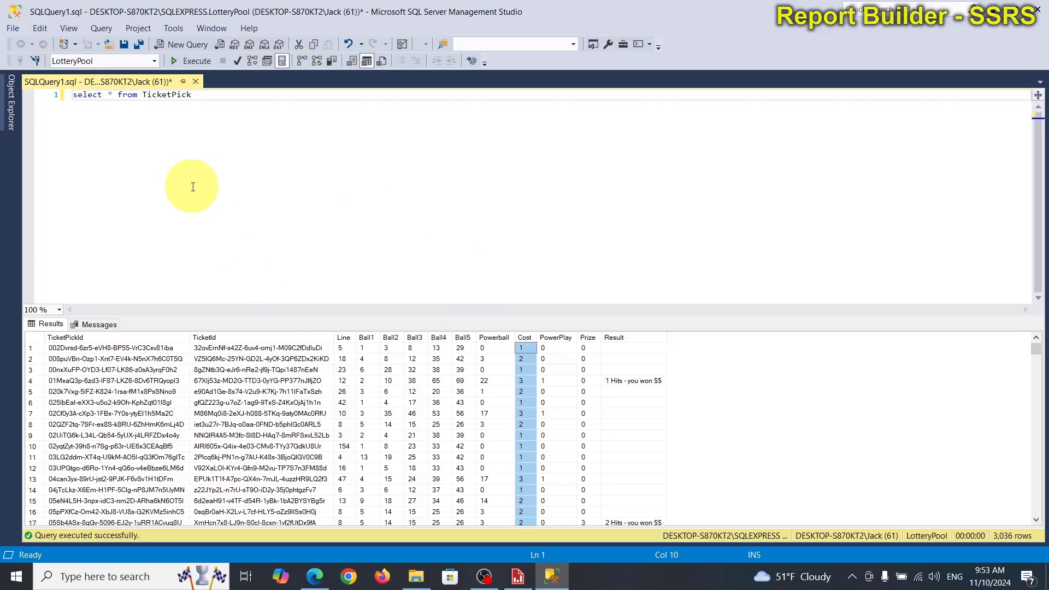
Step: Close the SQLQuery1.sql query window
left_click(195, 82)
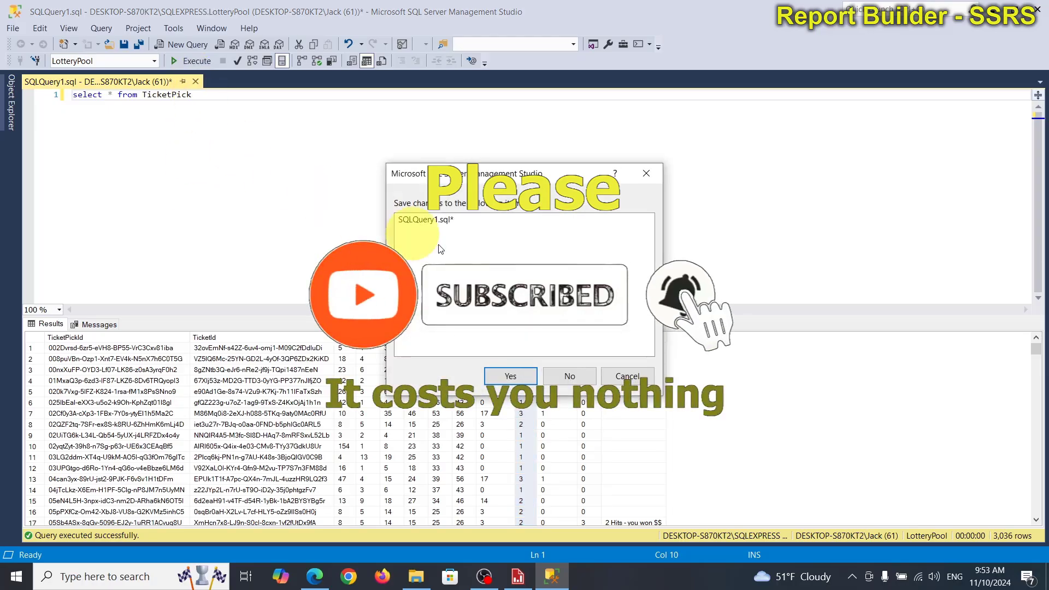